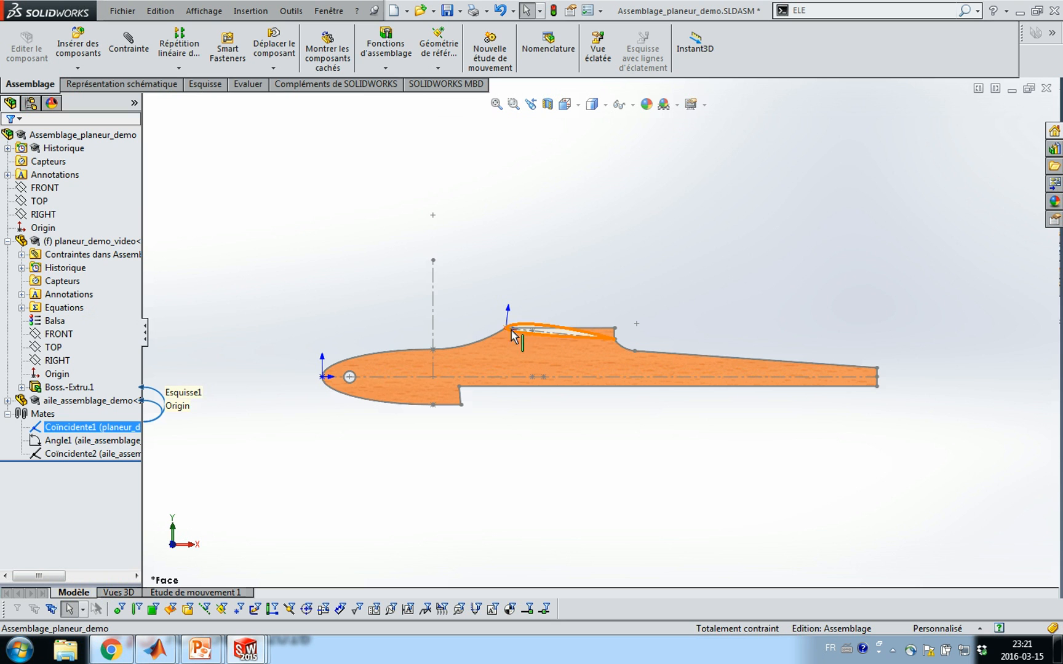
- Examine the angle and coincident mates that position the wing on the fuselage, and inspect the wing seat closely in front view
left_click(120, 440)
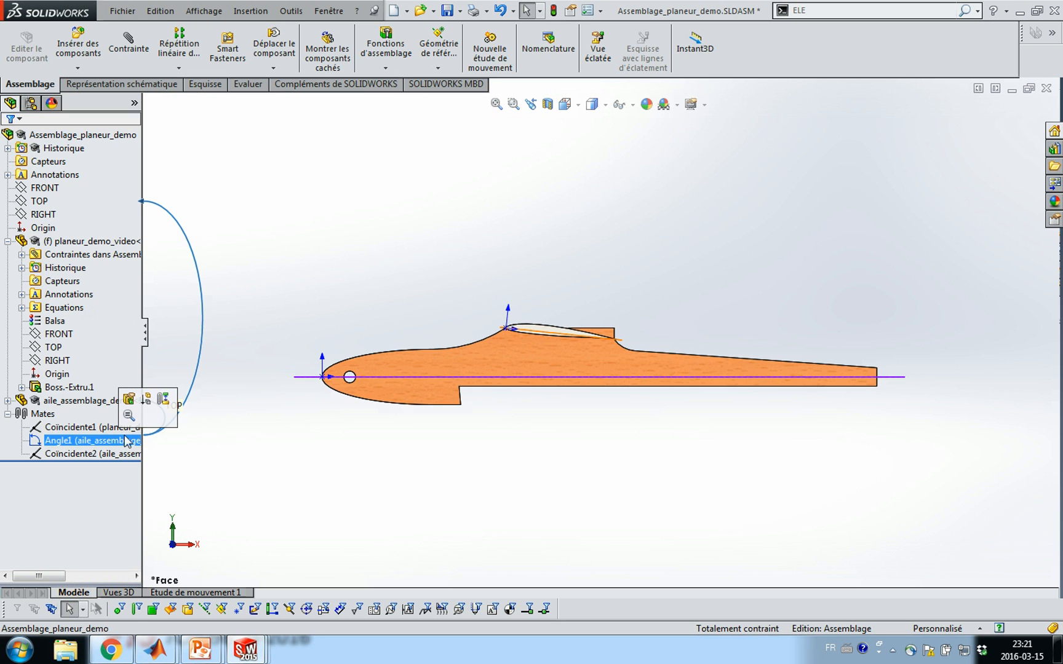
middle_click_drag(491, 372, 537, 428)
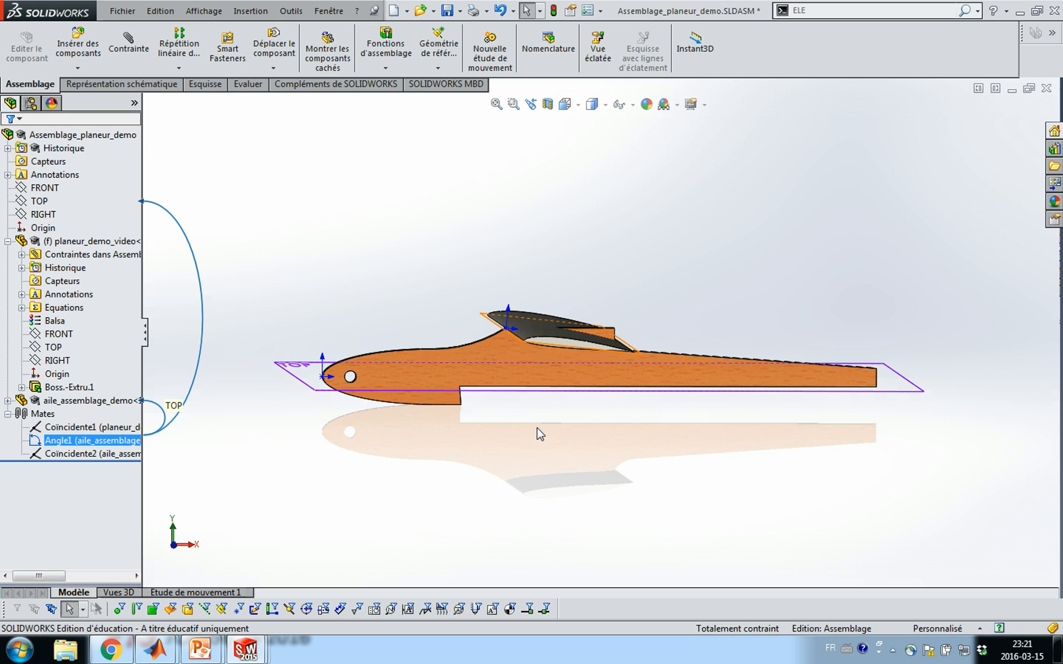
key("ctrl+Tab")
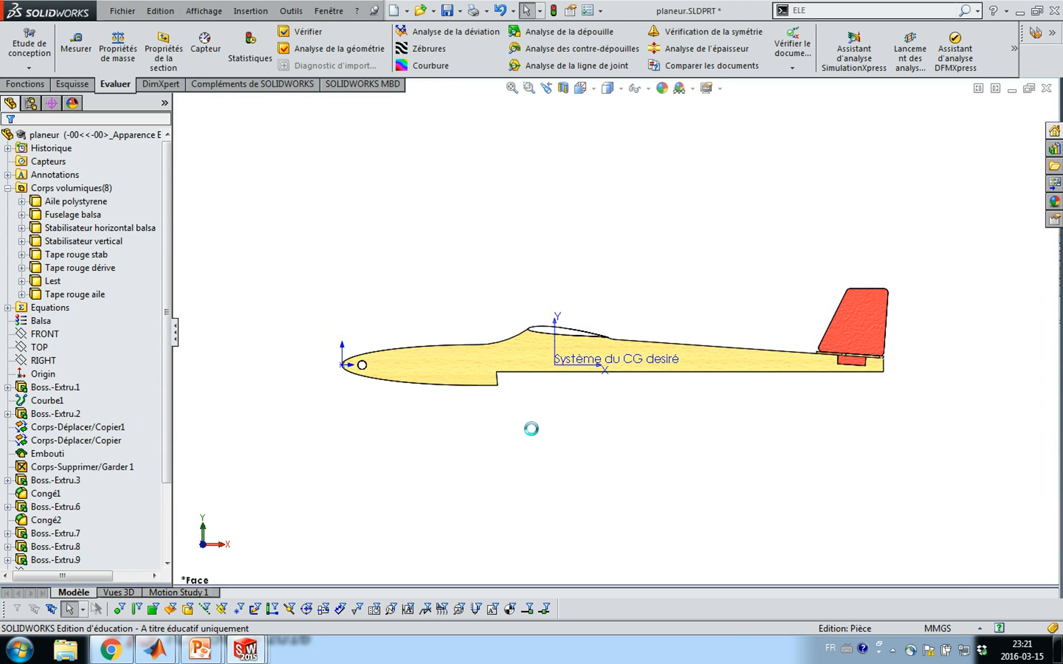
key("ctrl+Tab")
left_click_drag(246, 448, 100, 458)
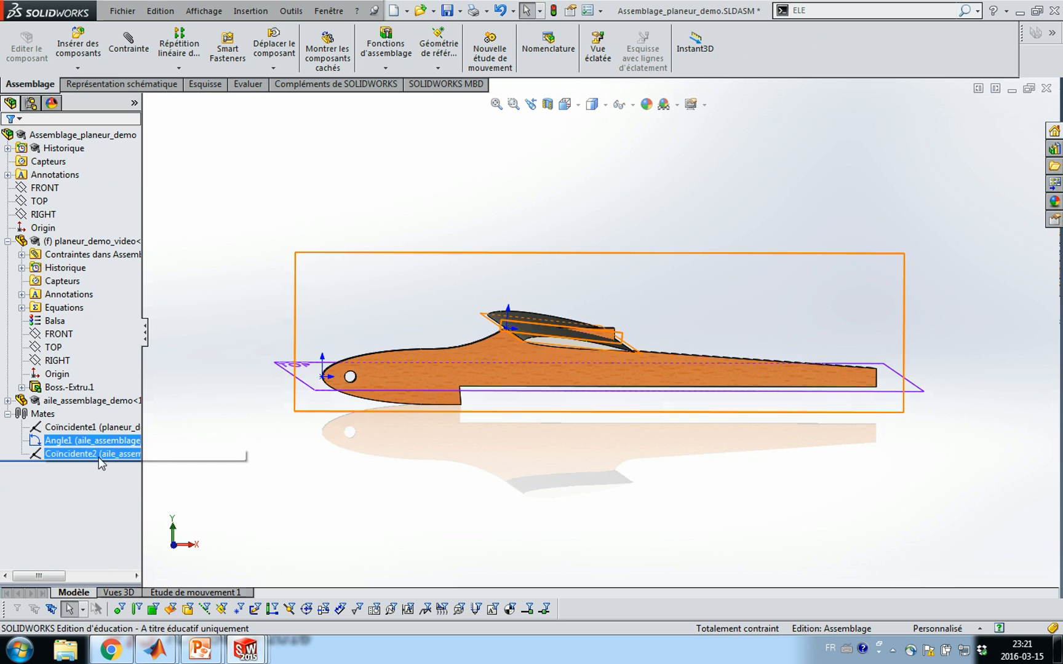
middle_click_drag(554, 430, 527, 439)
key("ctrl+1")
scroll(603, 313, "down", 5)
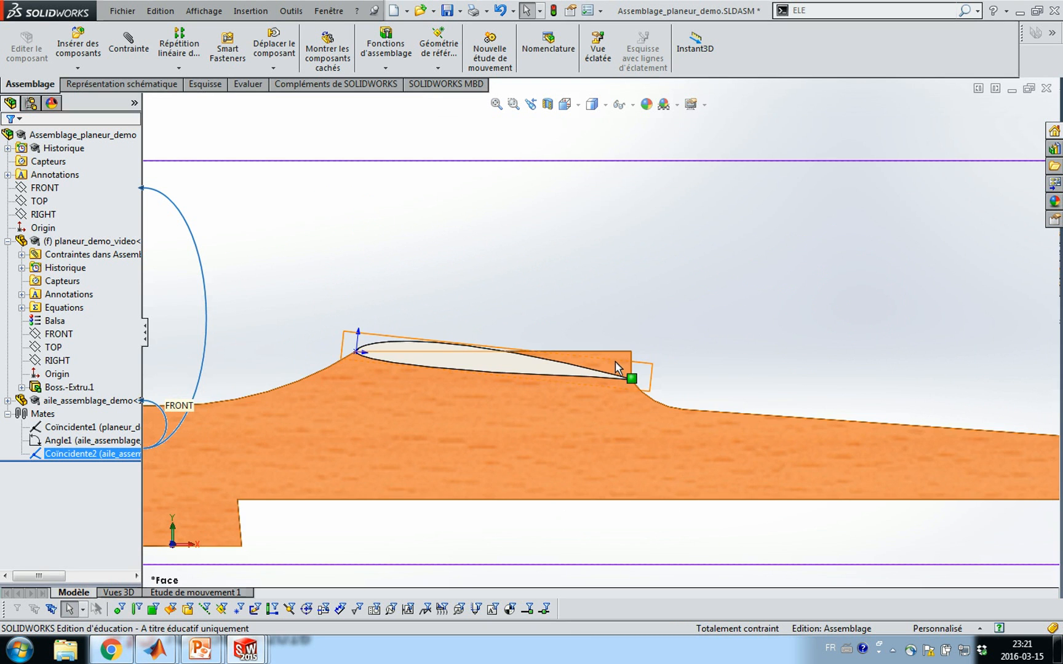
left_click(615, 362)
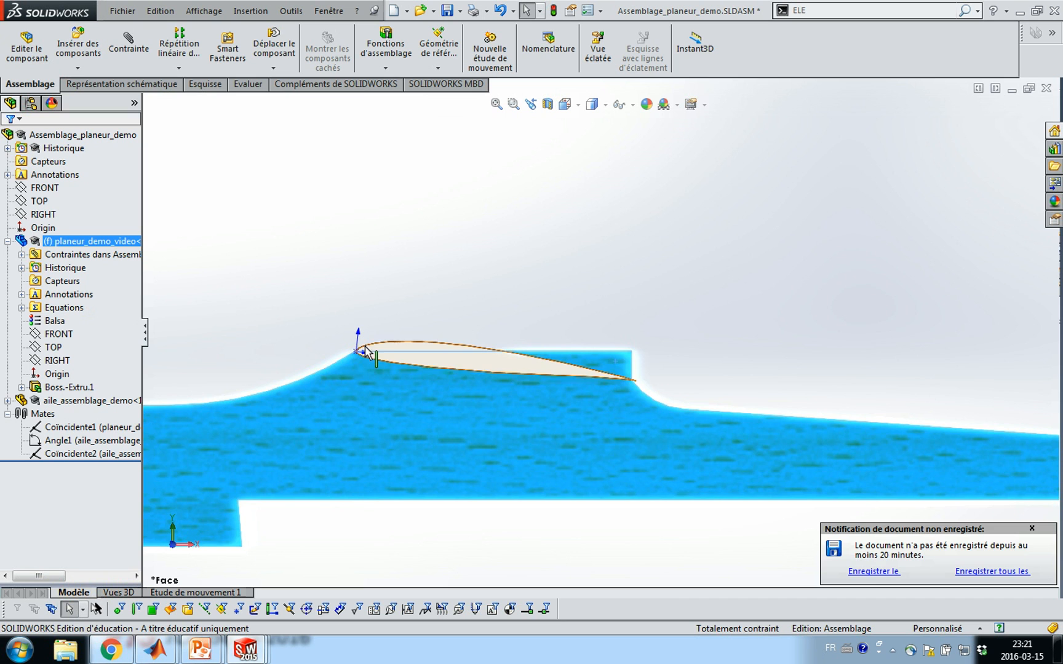
left_click(690, 326)
key("f")
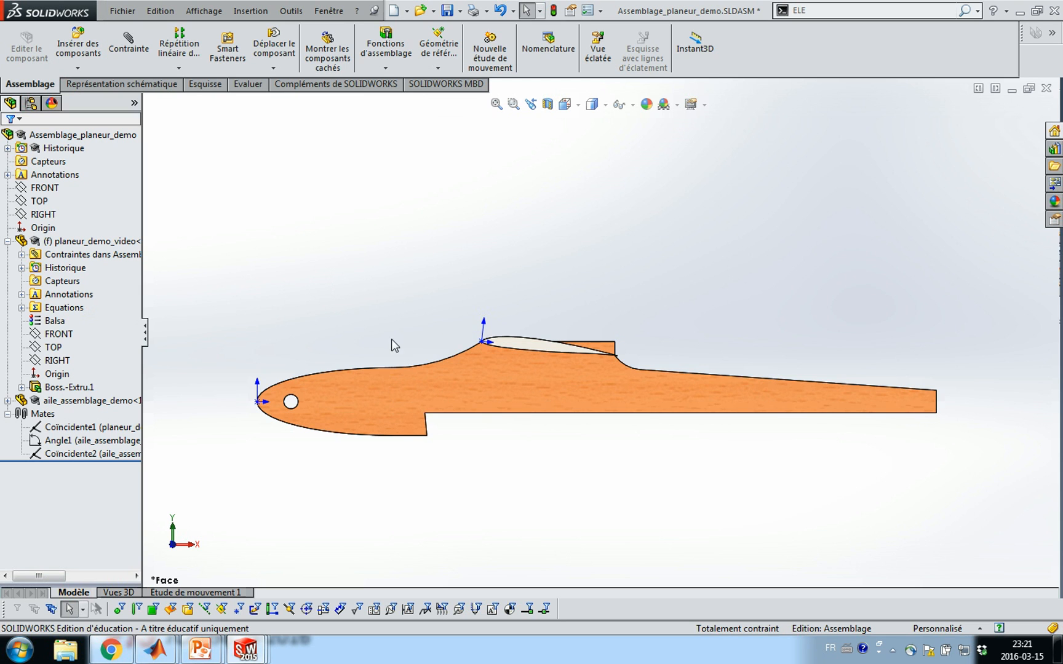
- Start editing the fuselage part planeur_demo_video in the context of the assembly
left_click(407, 394)
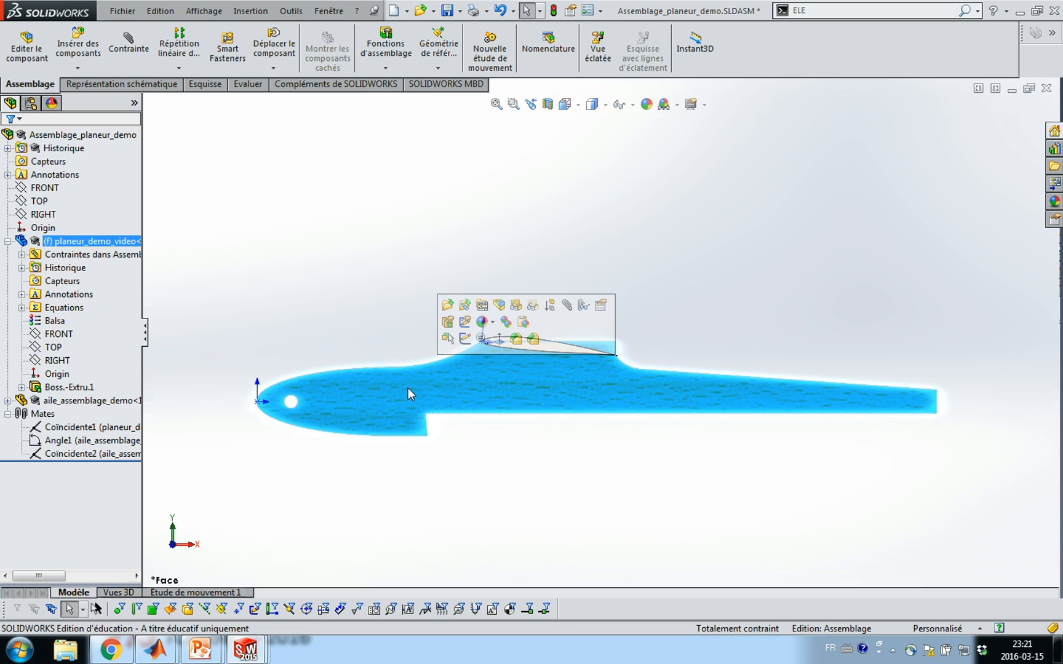
left_click(27, 49)
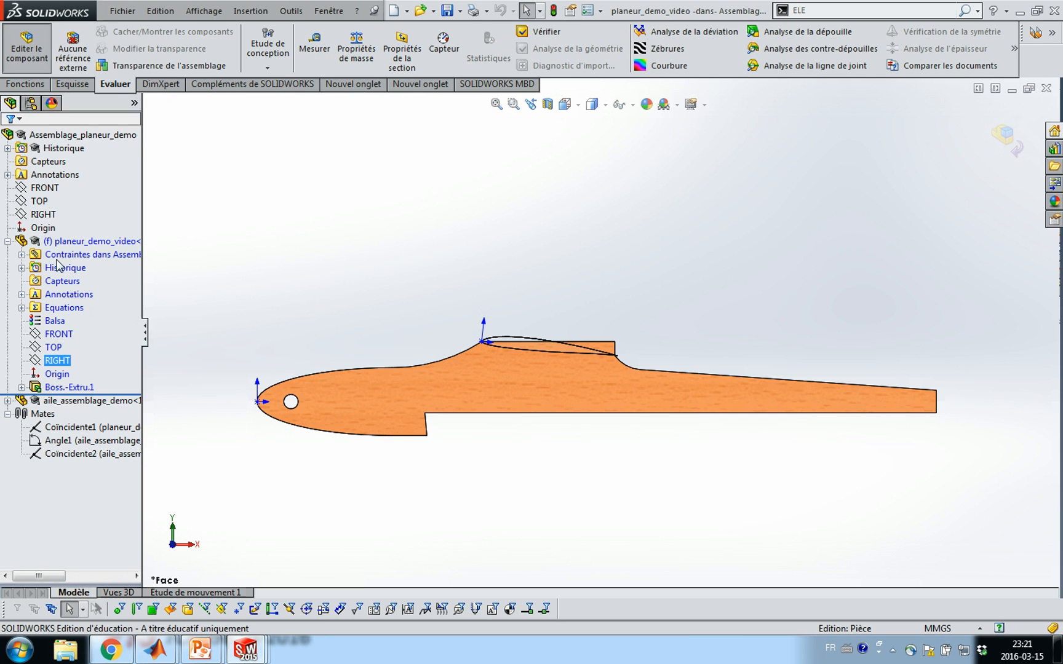
mouse_move(439, 209)
middle_mouse_down()
mouse_move(412, 280)
mouse_move(453, 246)
mouse_move(453, 215)
mouse_move(429, 204)
mouse_move(431, 191)
mouse_move(451, 207)
mouse_move(441, 216)
mouse_move(439, 206)
middle_mouse_up()
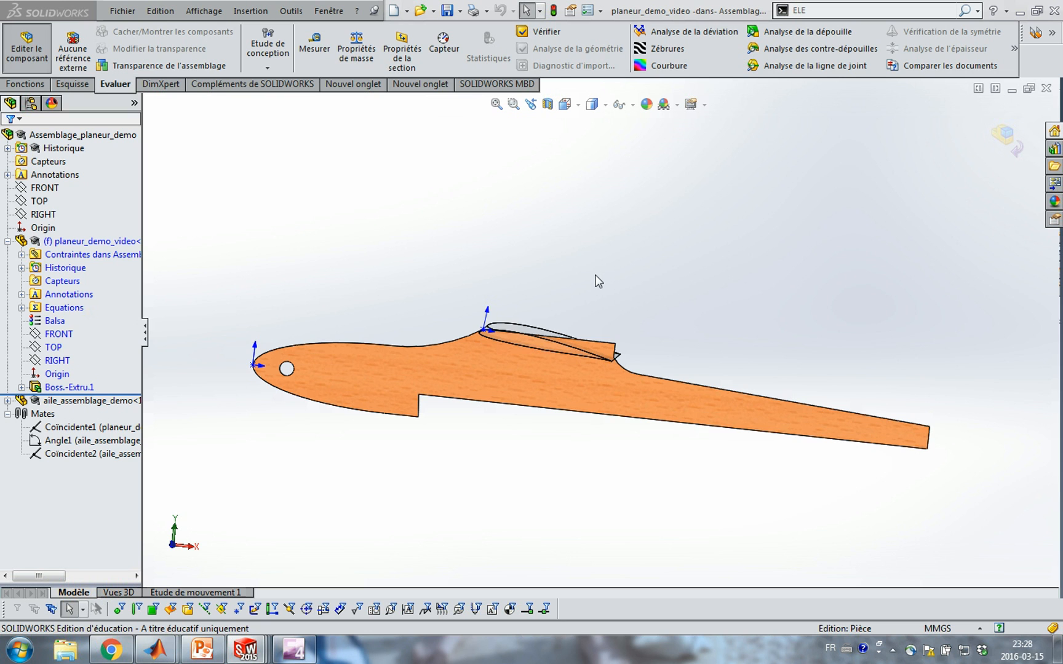
middle_click_drag(598, 281, 563, 290)
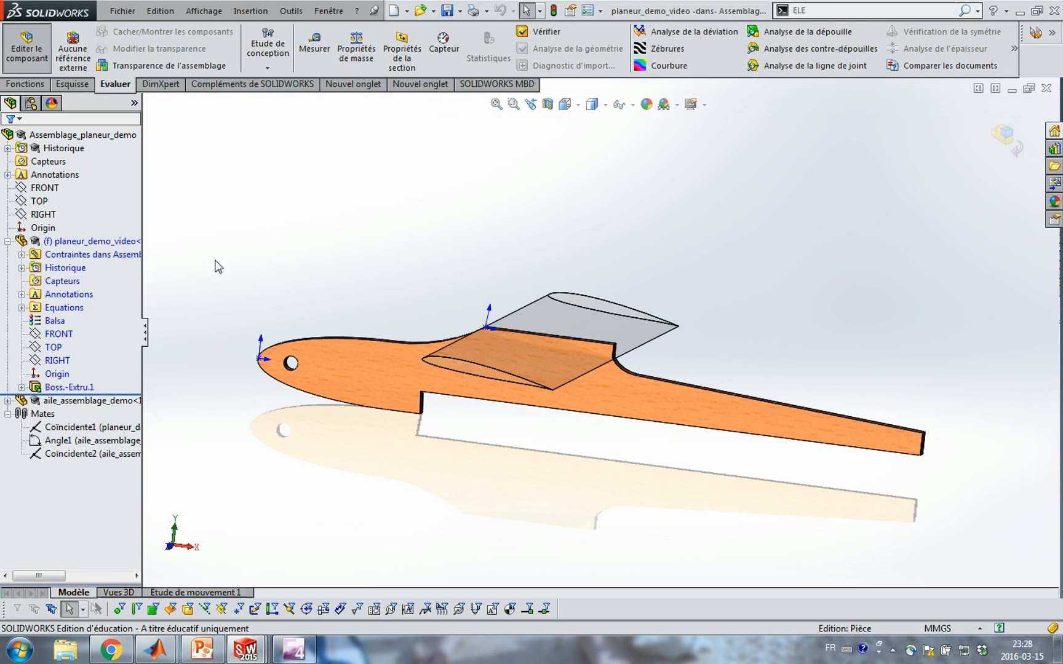
- Apply a Cavity (Empreinte) feature to the fuselage using the wing aile_assemblage_demo as the design component
left_click(257, 10)
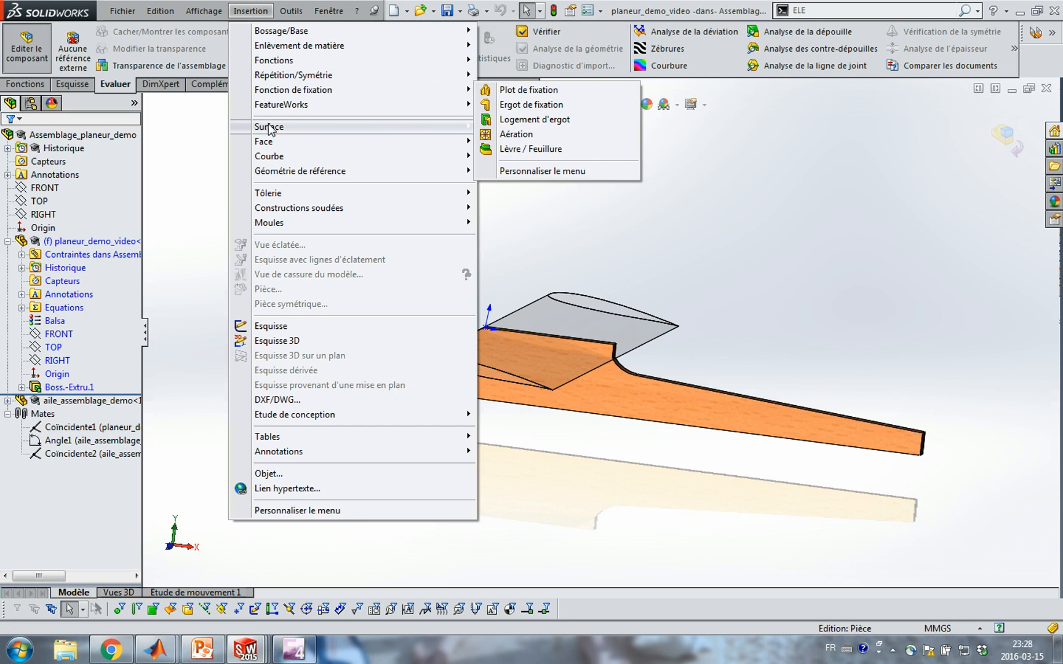
mouse_move(272, 64)
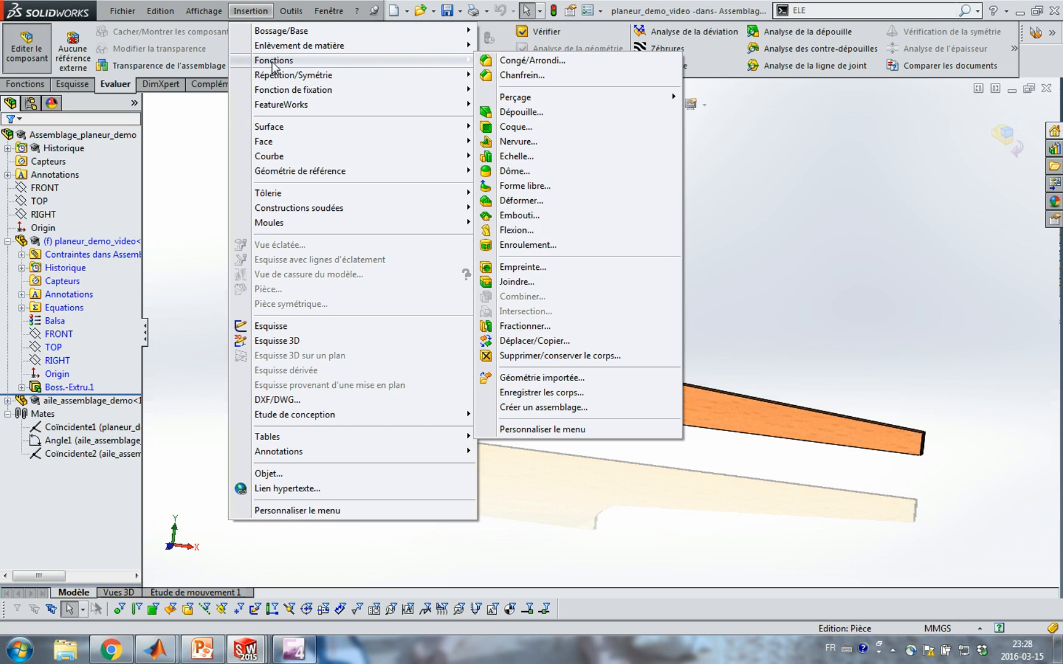
left_click(522, 268)
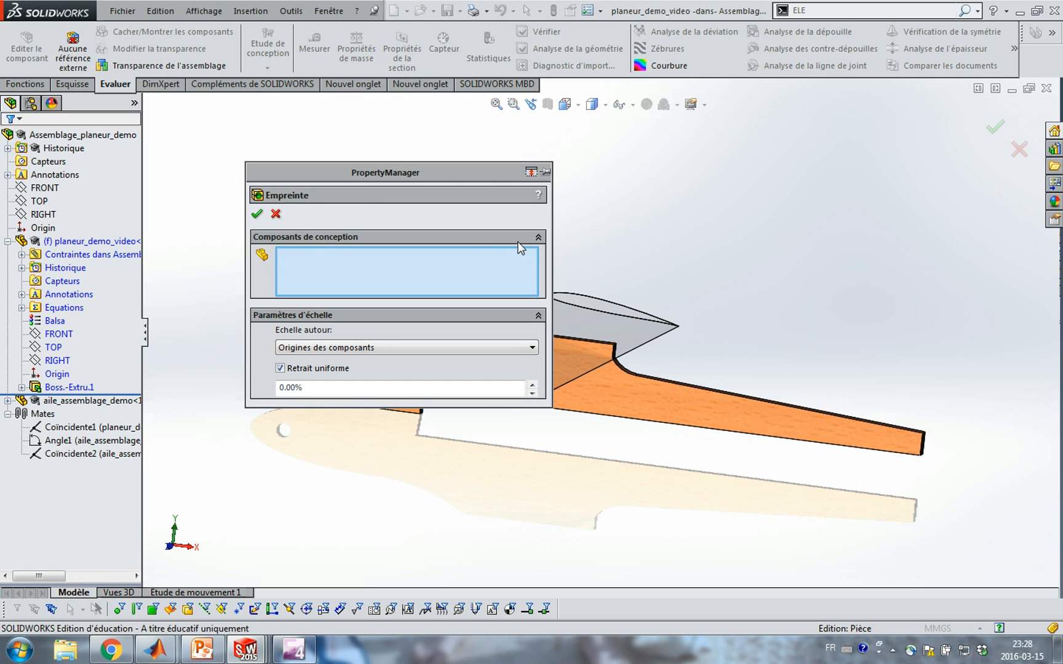
left_click(610, 324)
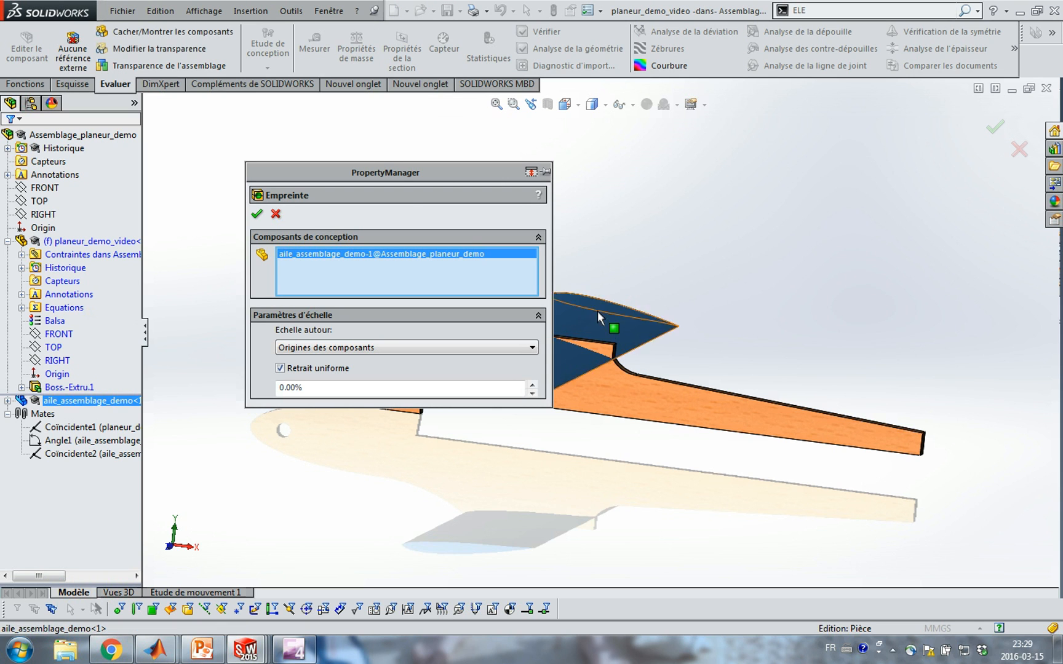
left_click_drag(384, 172, 218, 136)
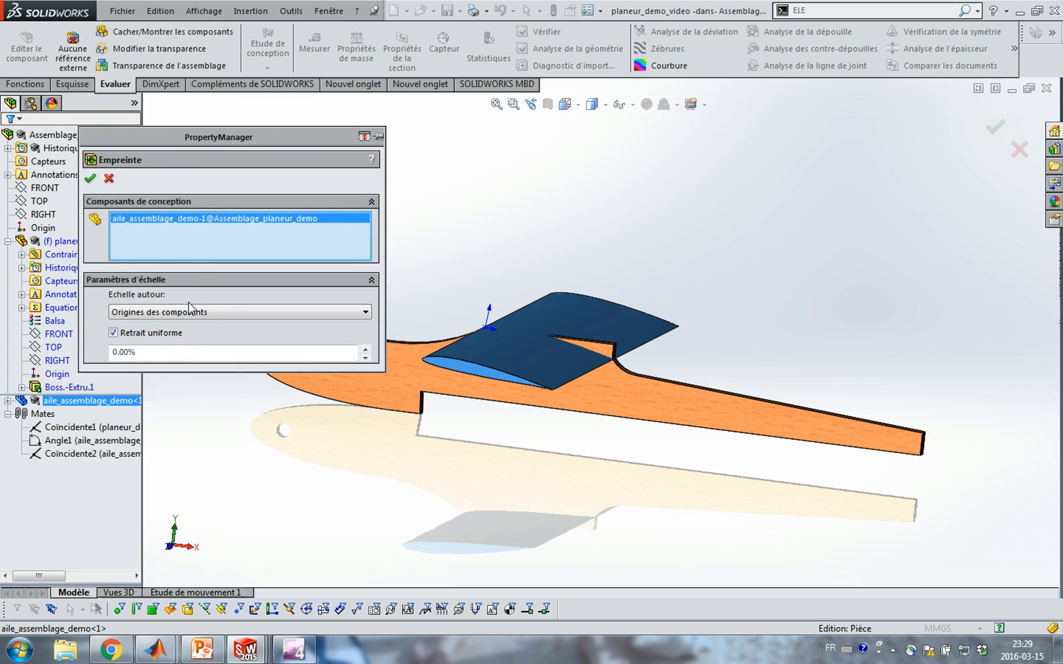
left_click(89, 179)
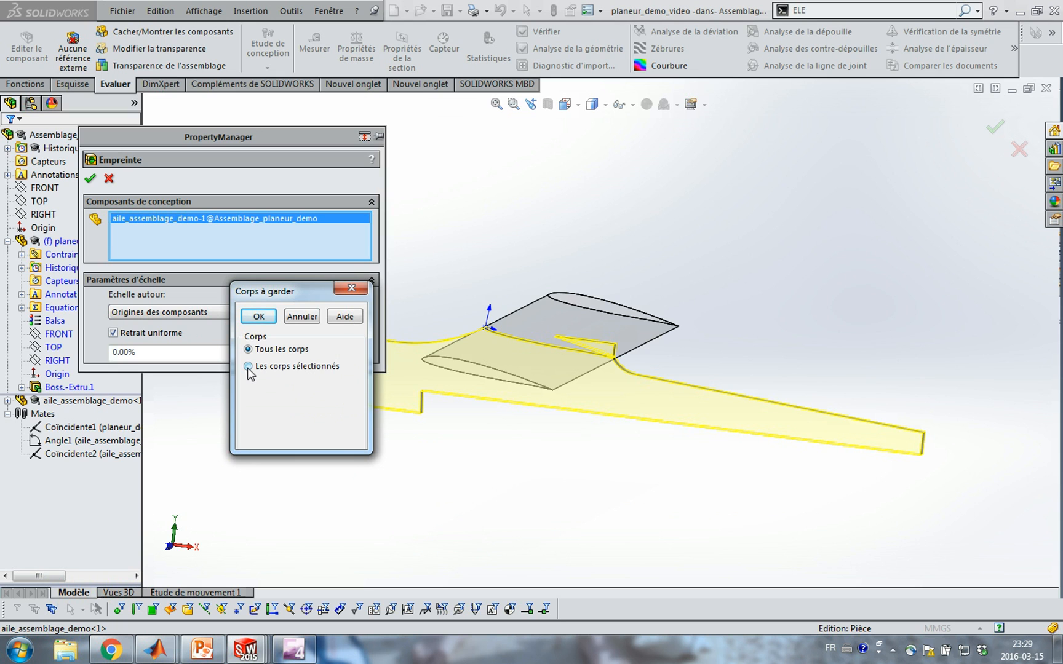
- Keep only the main fuselage body, Corps 1, from the cavity and discard the small leftover above the wing
left_click(248, 366)
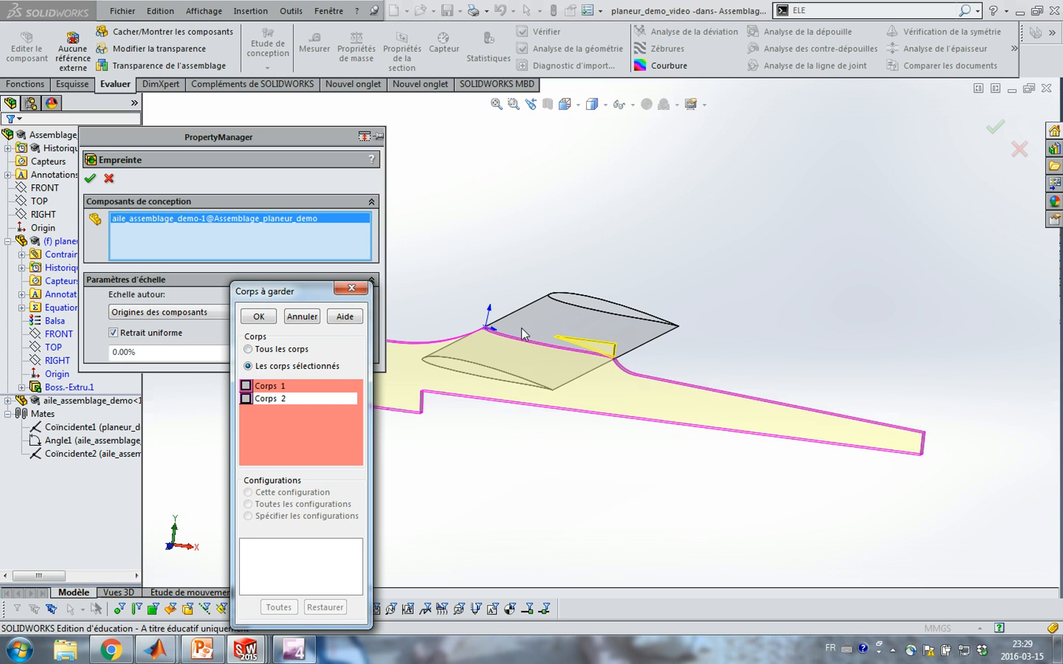
left_click(246, 386)
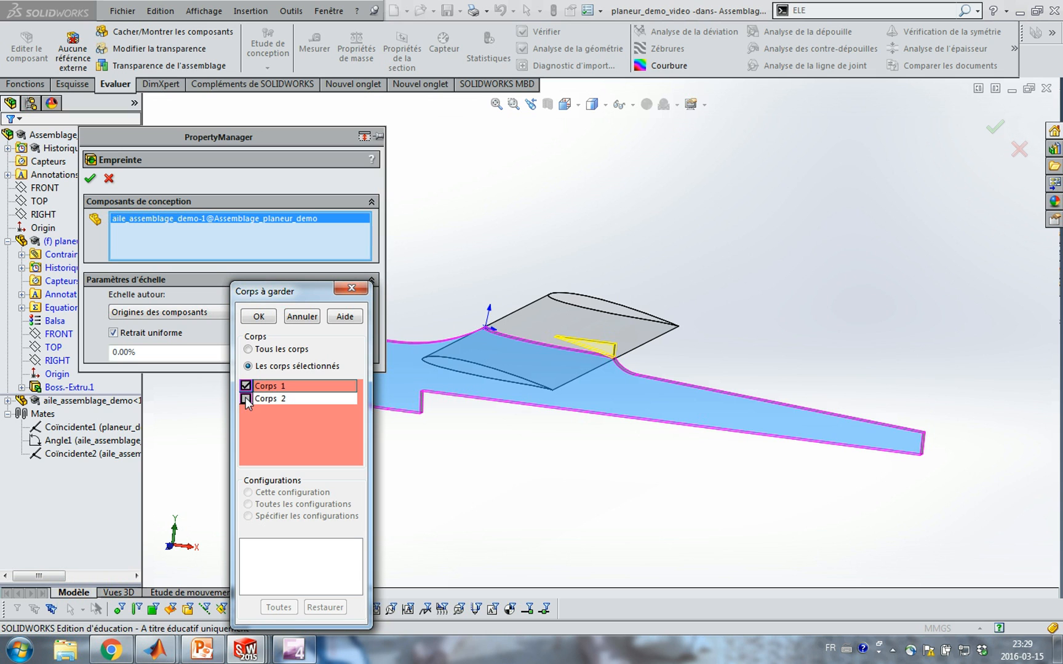
left_click(246, 397)
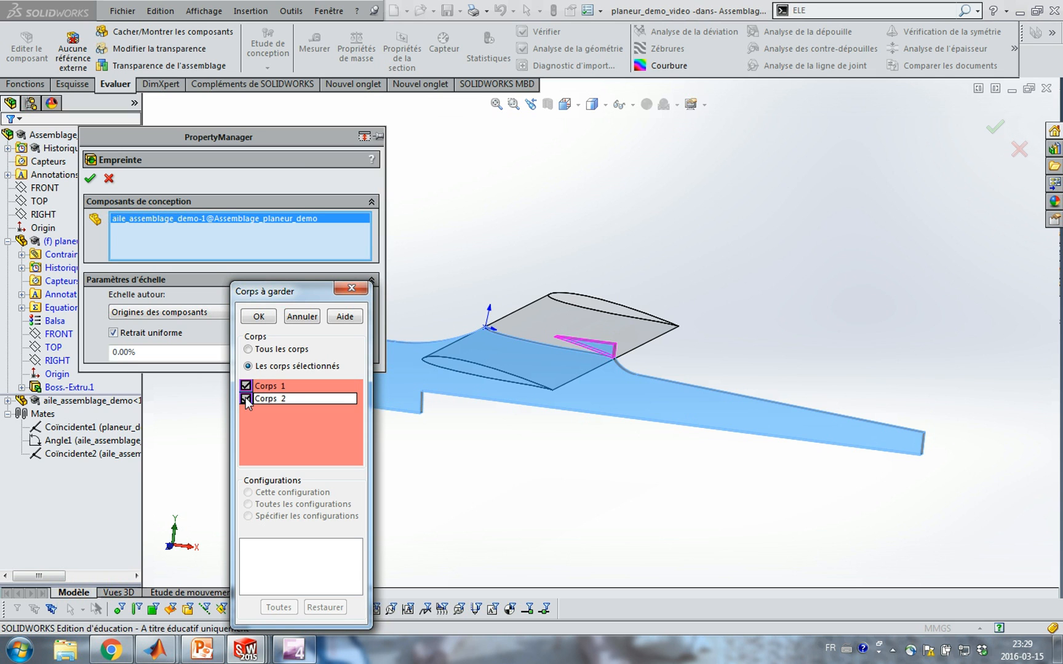
left_click(246, 398)
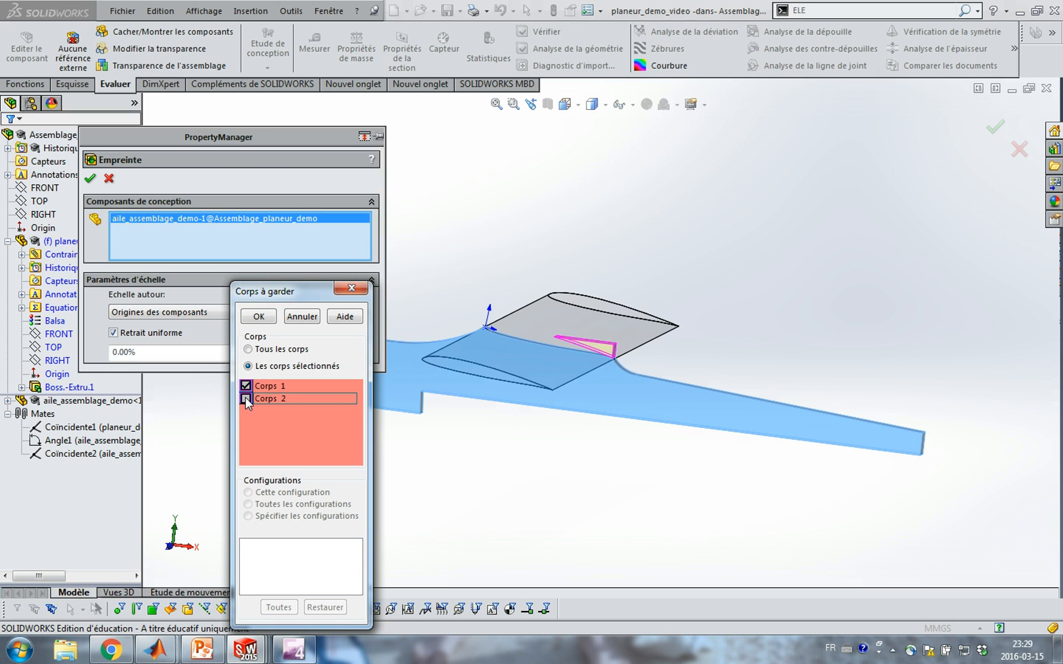
left_click(258, 317)
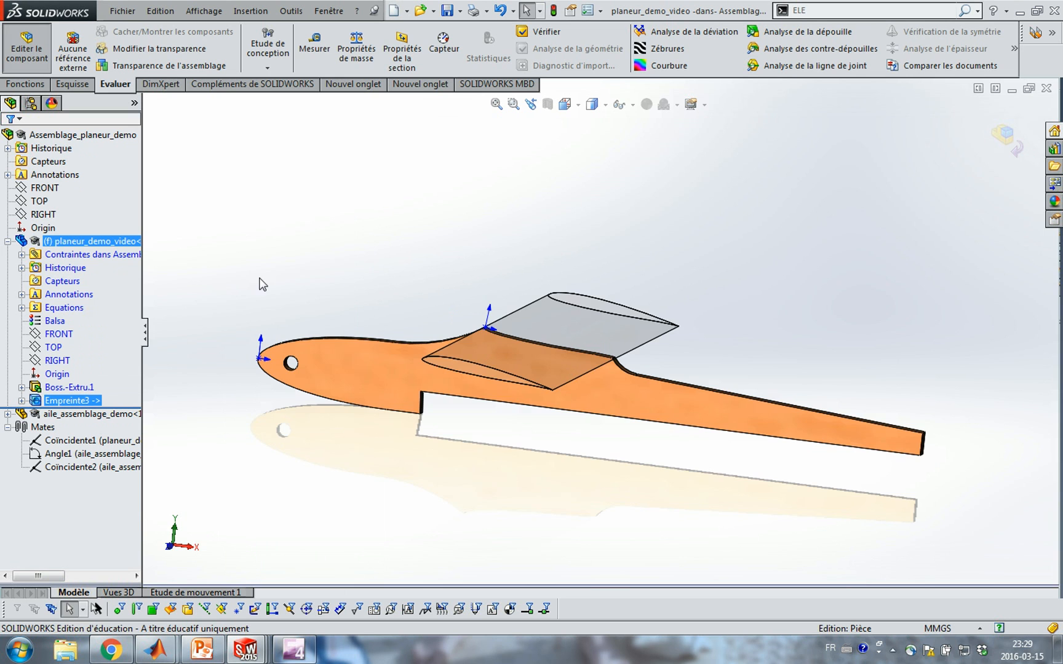
- Finish editing the fuselage, return to the assembly and check the wing cavity in front view
middle_click_drag(372, 271, 381, 232)
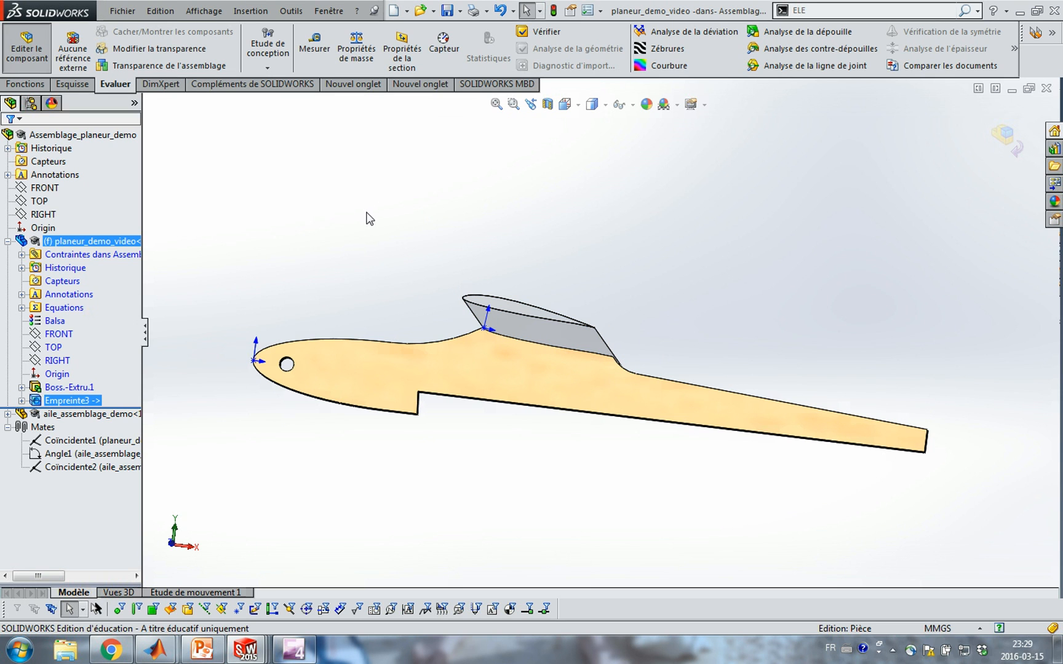
middle_click_drag(347, 221, 352, 247)
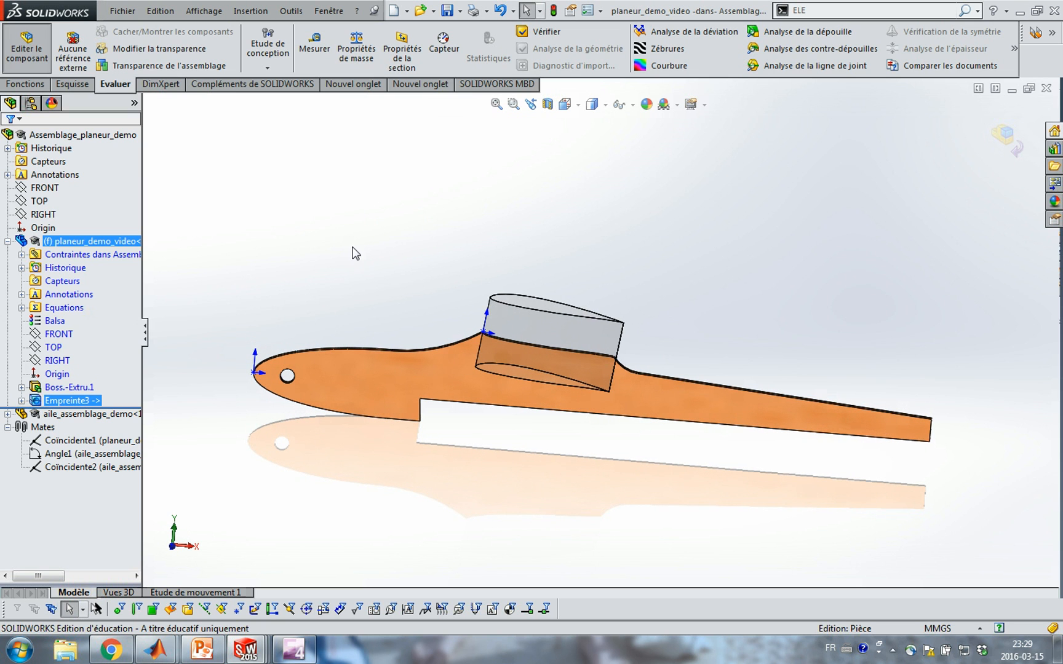
left_click(31, 51)
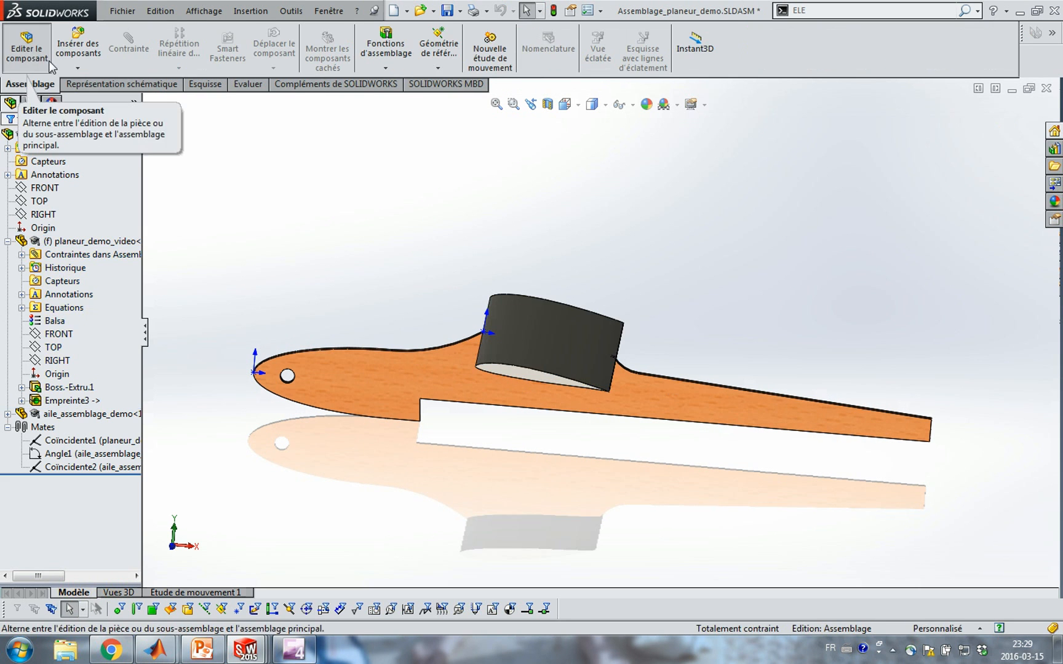
key("ctrl+1")
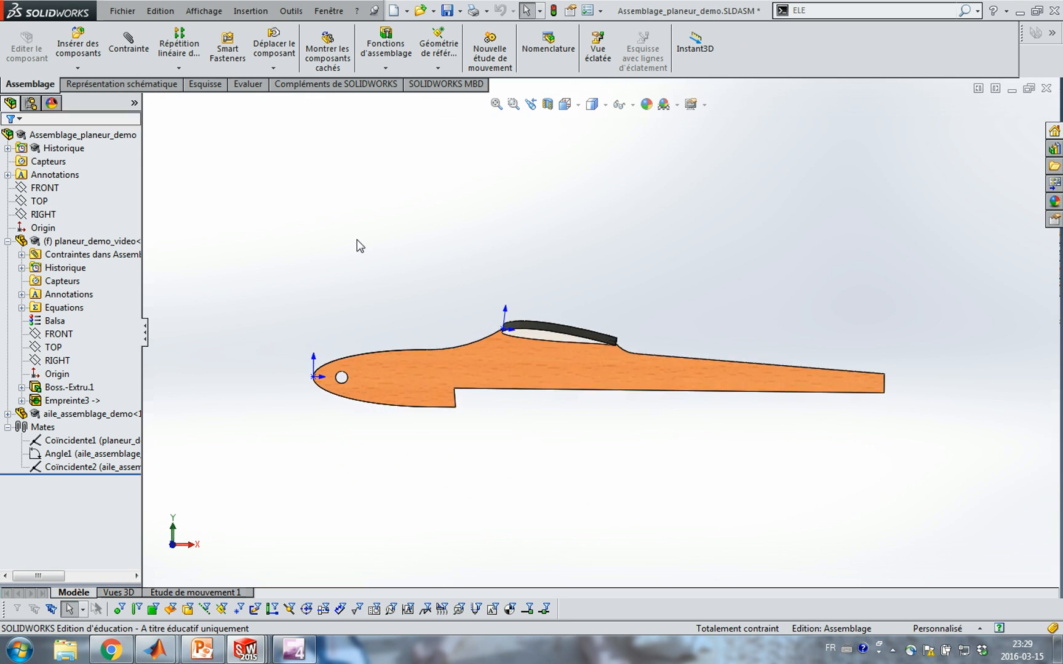
scroll(512, 277, "down", 3)
middle_click_drag(484, 332, 439, 244, "ctrl")
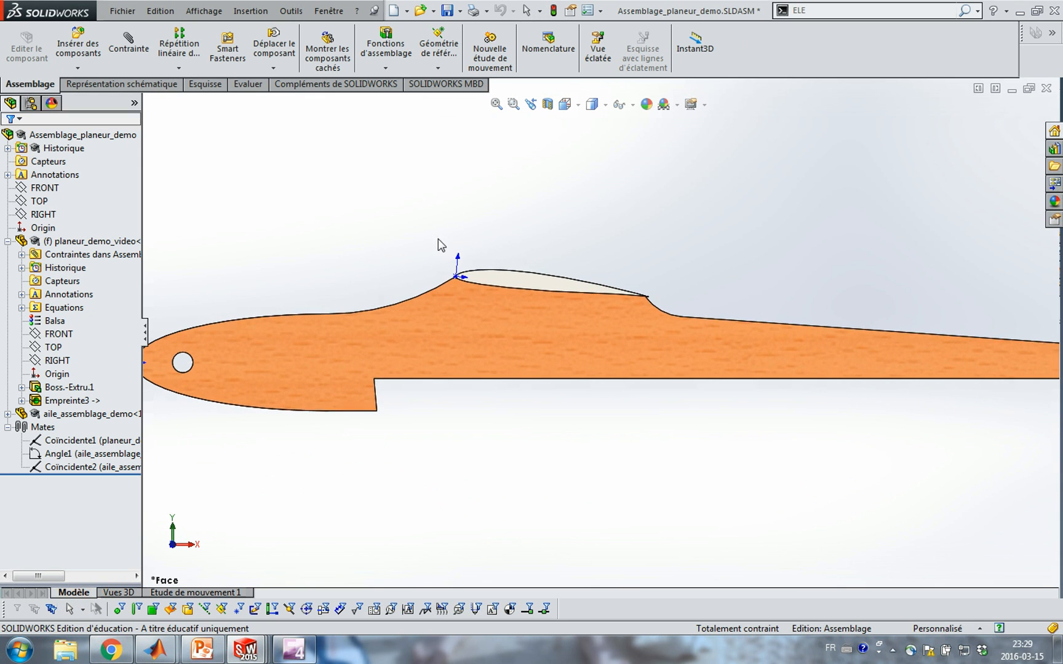
left_click(61, 401)
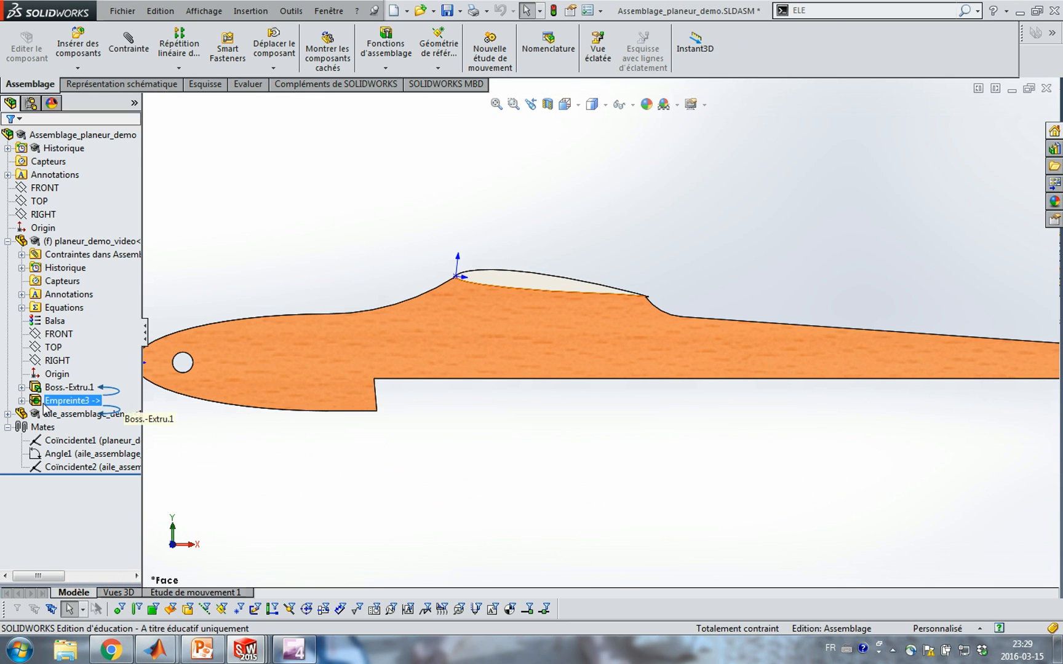
mouse_move(92, 407)
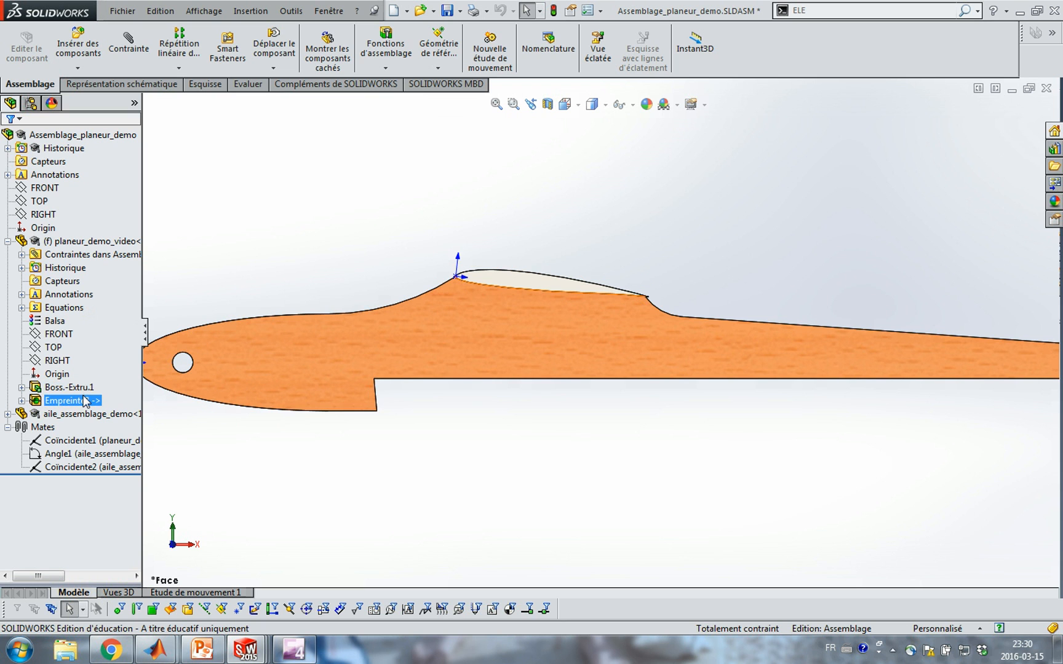
scroll(335, 447, "up", 2)
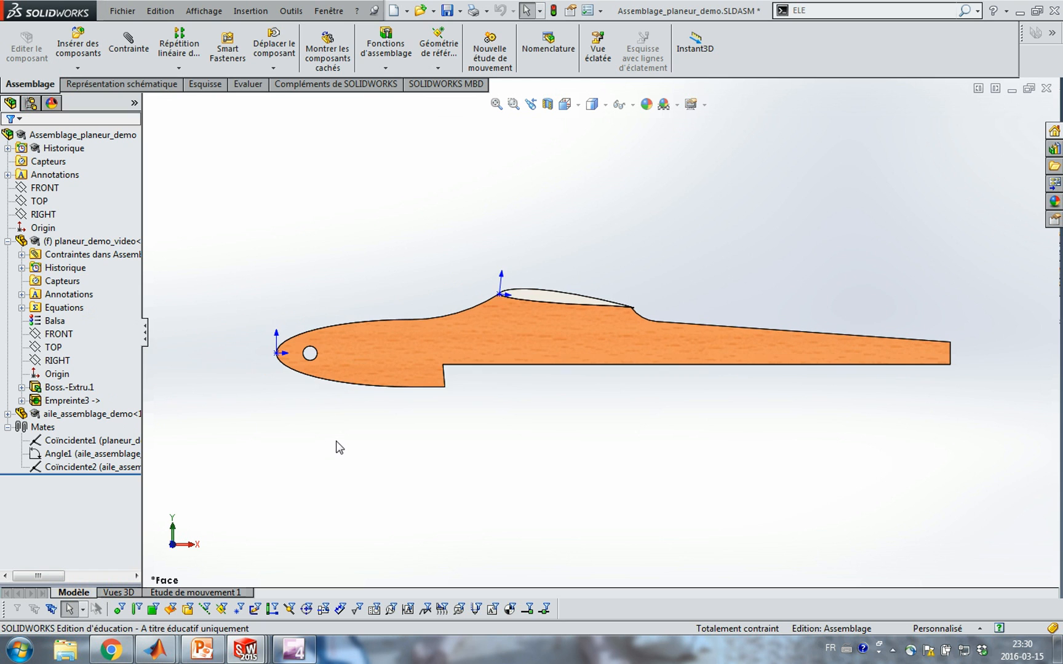
- Switch to the planeur_demo_video part document and examine the component and external reference of its Empreinte3 feature
key("ctrl+Tab")
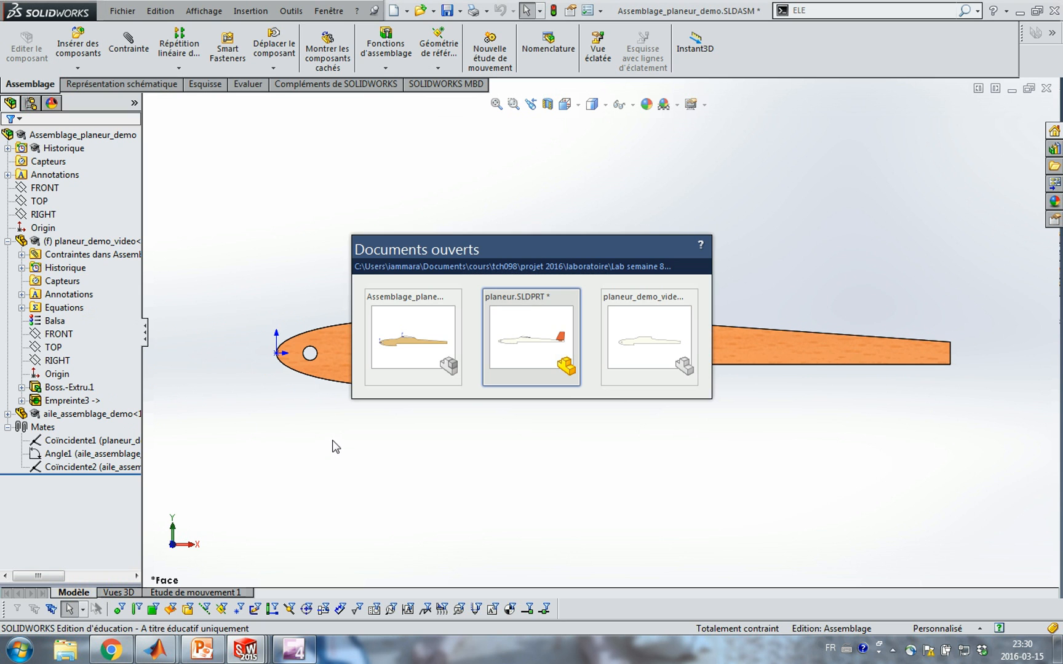
left_click(416, 354)
key("ctrl+Tab")
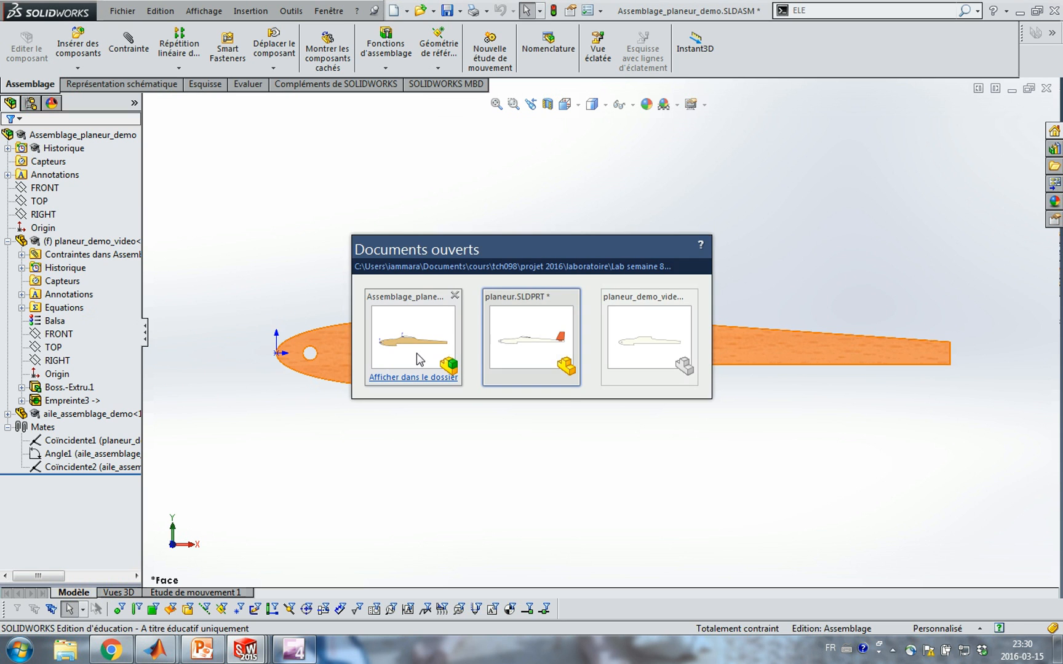
key("ctrl+Tab")
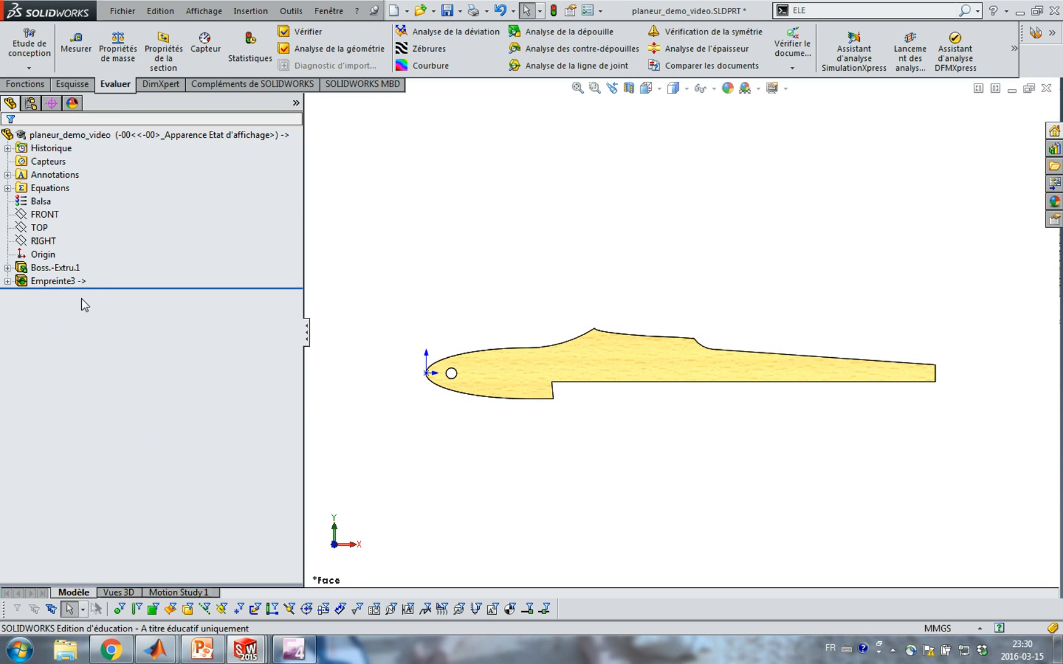
left_click(6, 282)
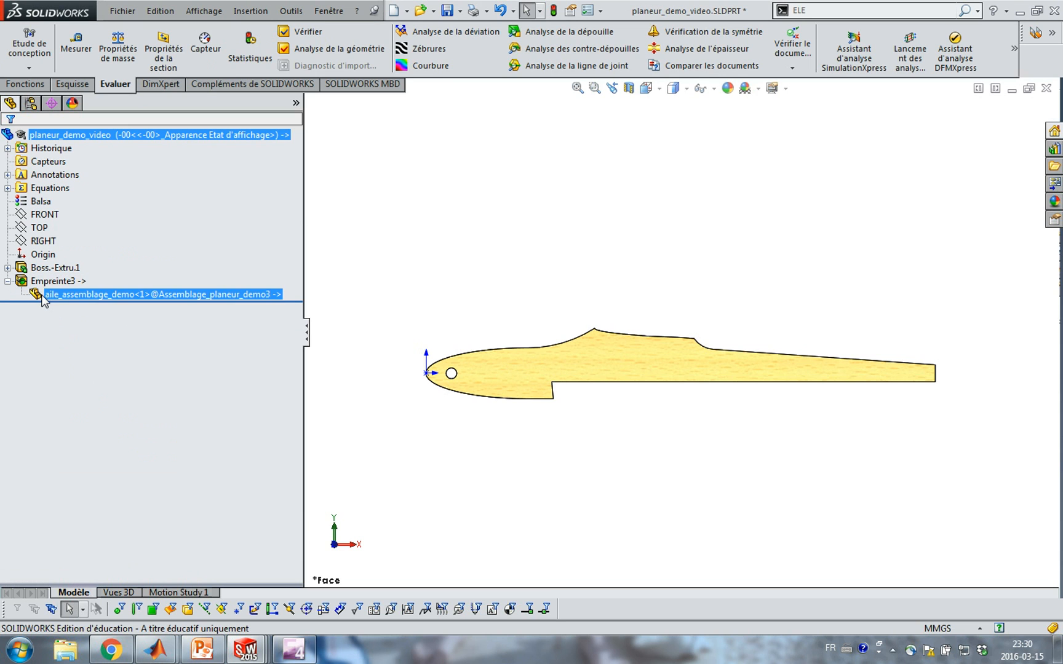
left_click(80, 282)
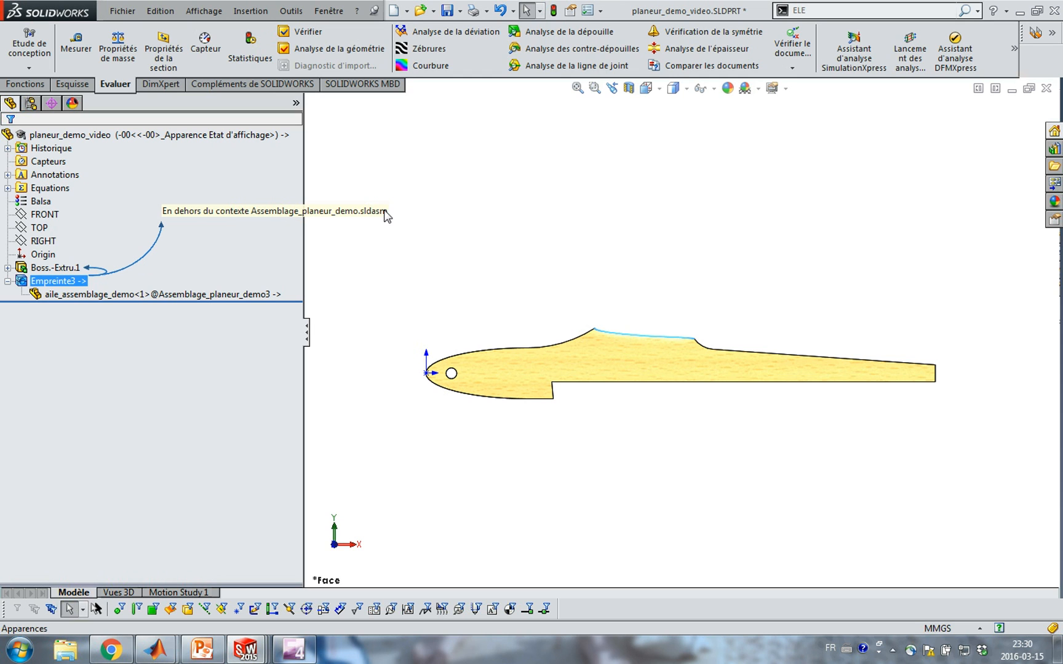
- Compare the Empreinte3 cavity with its referenced wing component aile_assemblage_demo and its out-of-context reference to the assembly
left_click(93, 295, "ctrl")
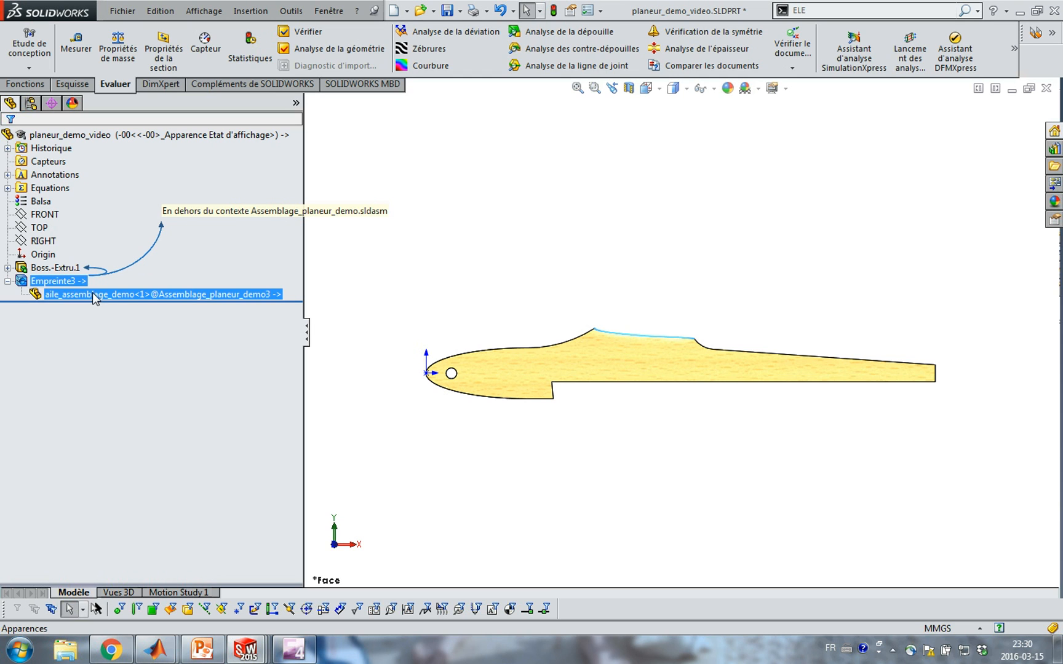
left_click(250, 294, "ctrl")
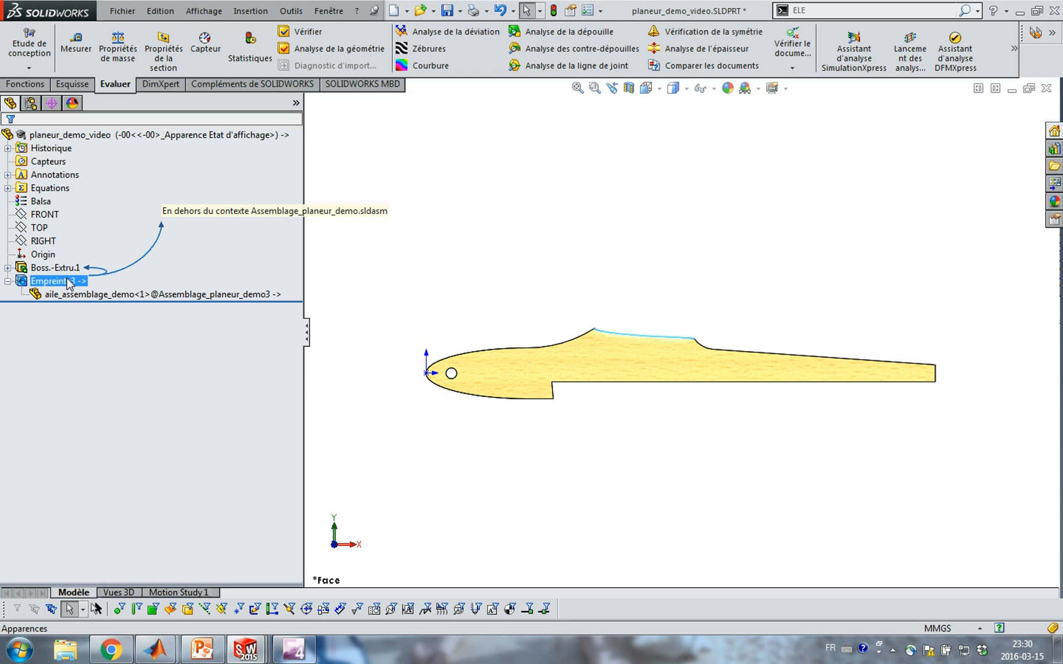
left_click(74, 294, "ctrl")
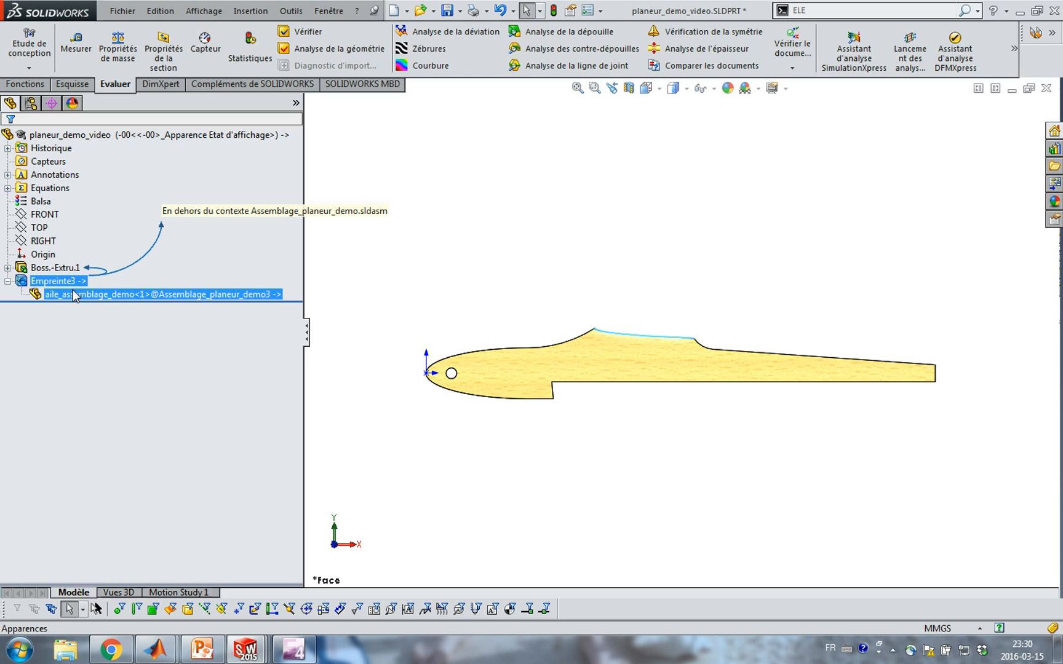
left_click(72, 289, "ctrl")
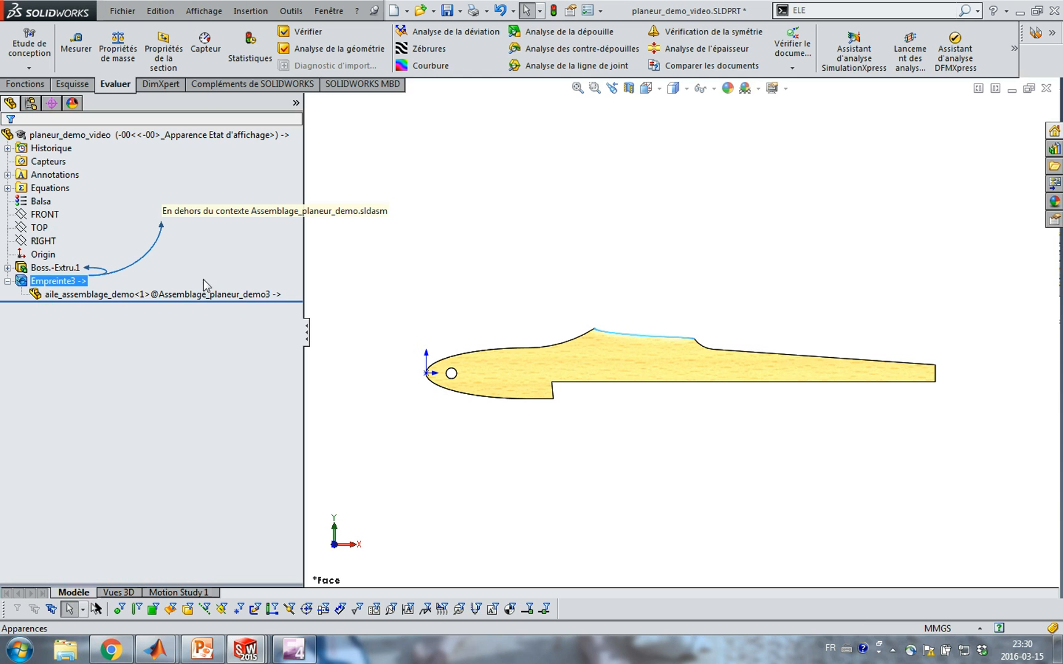
left_click(548, 288)
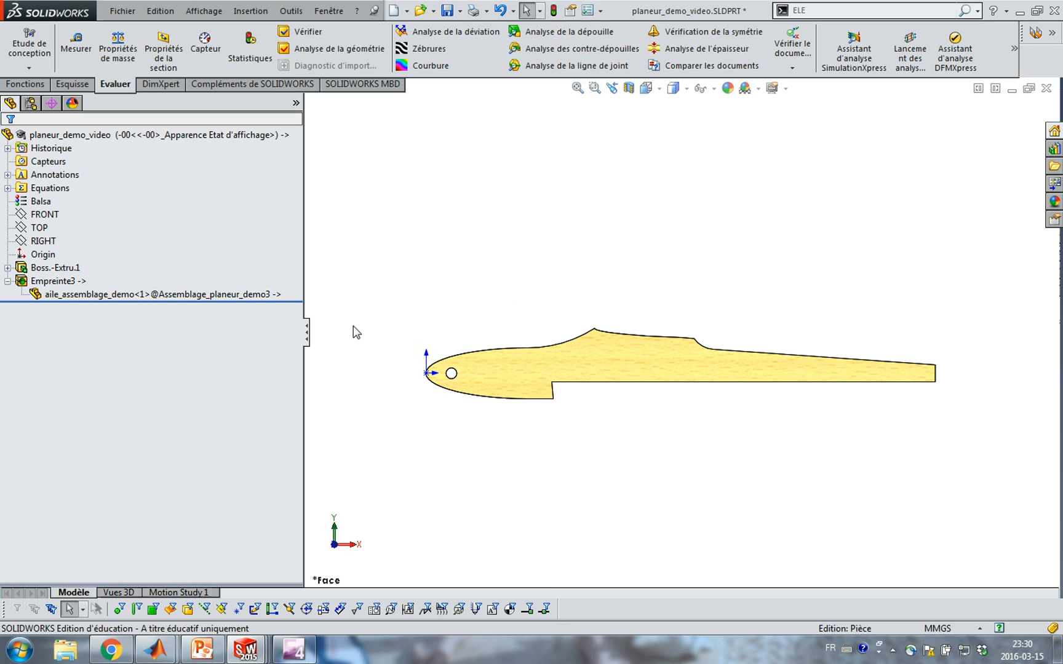
- Break all external references of the aile_assemblage_demo component under the Empreinte3 cavity
left_click(235, 294)
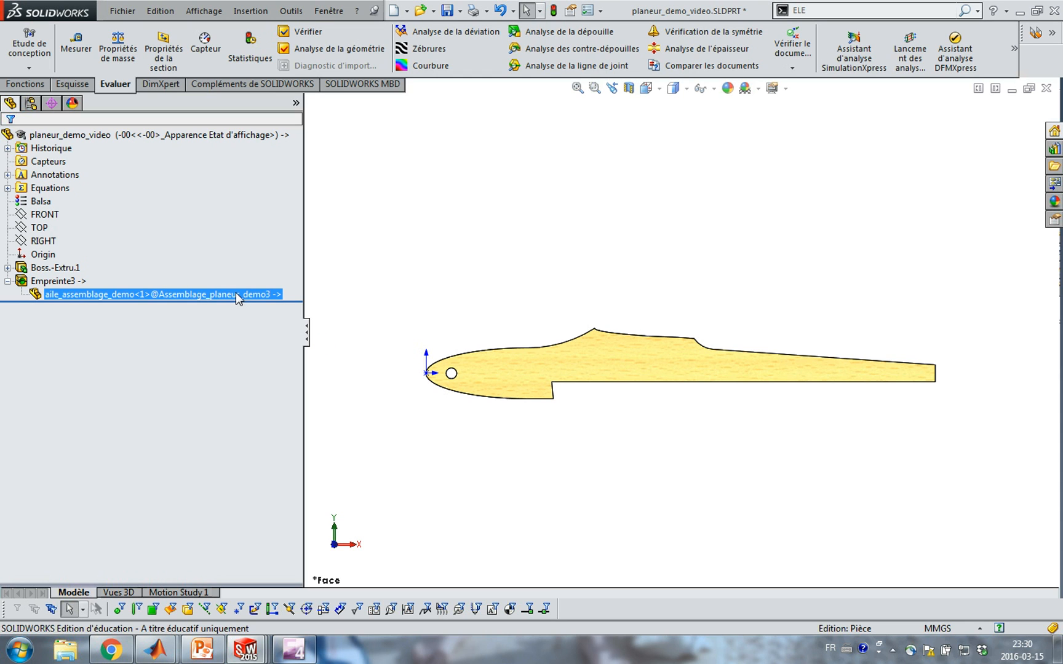
right_click(237, 298)
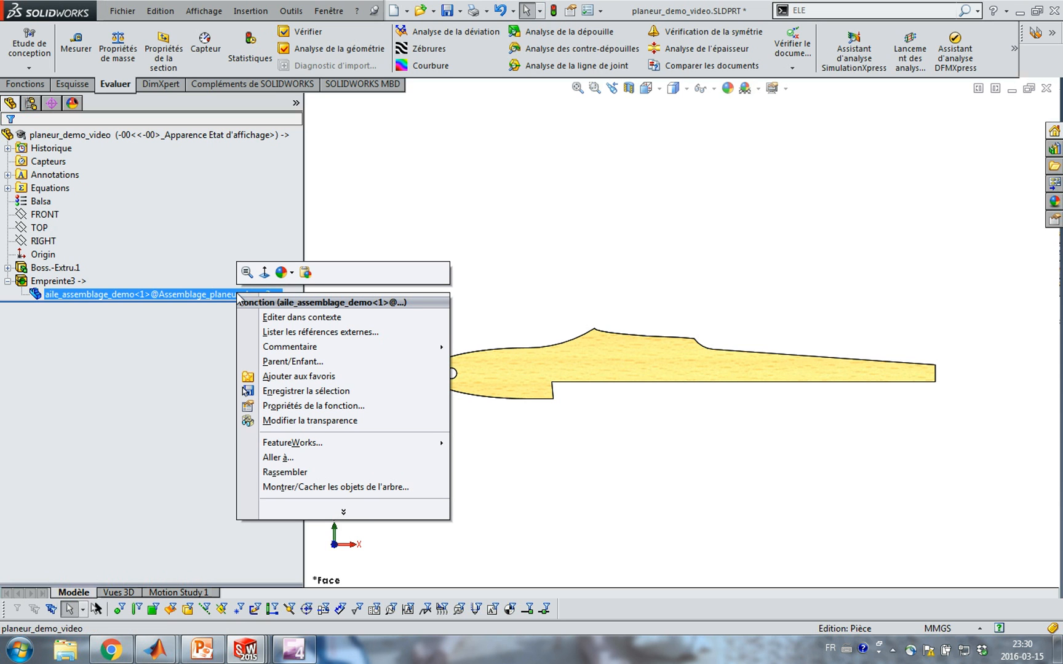
left_click(280, 329)
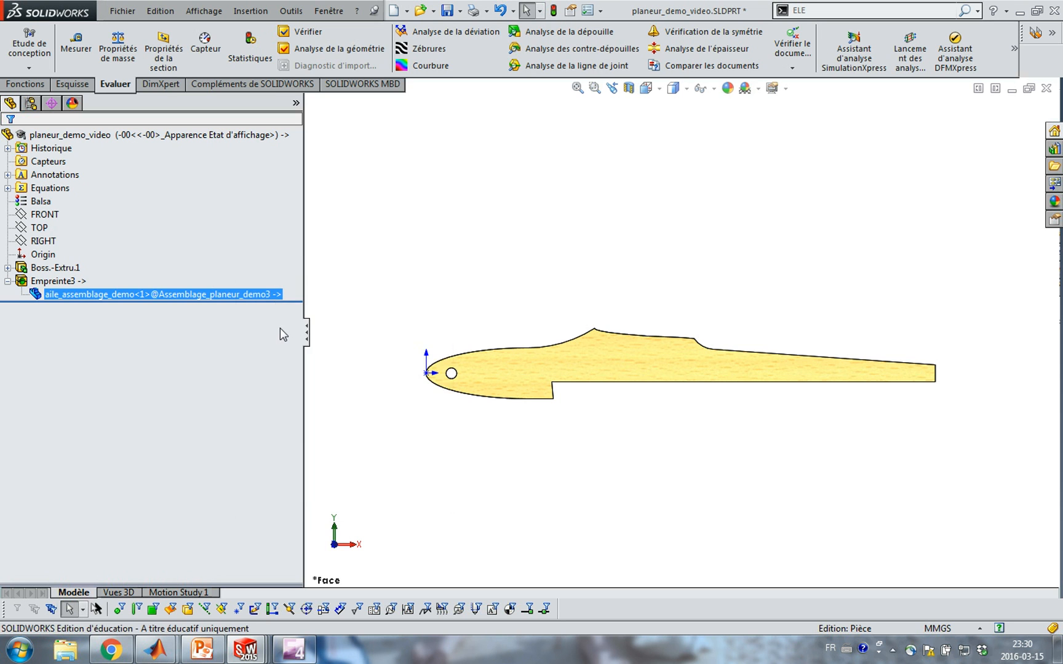
left_click(365, 423)
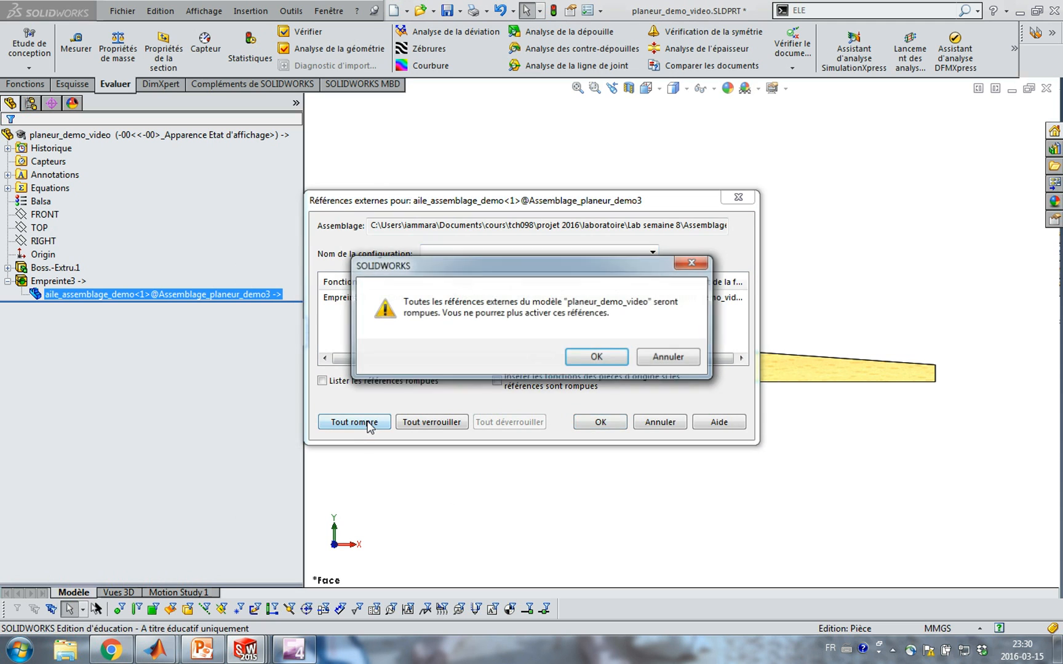
left_click(583, 360)
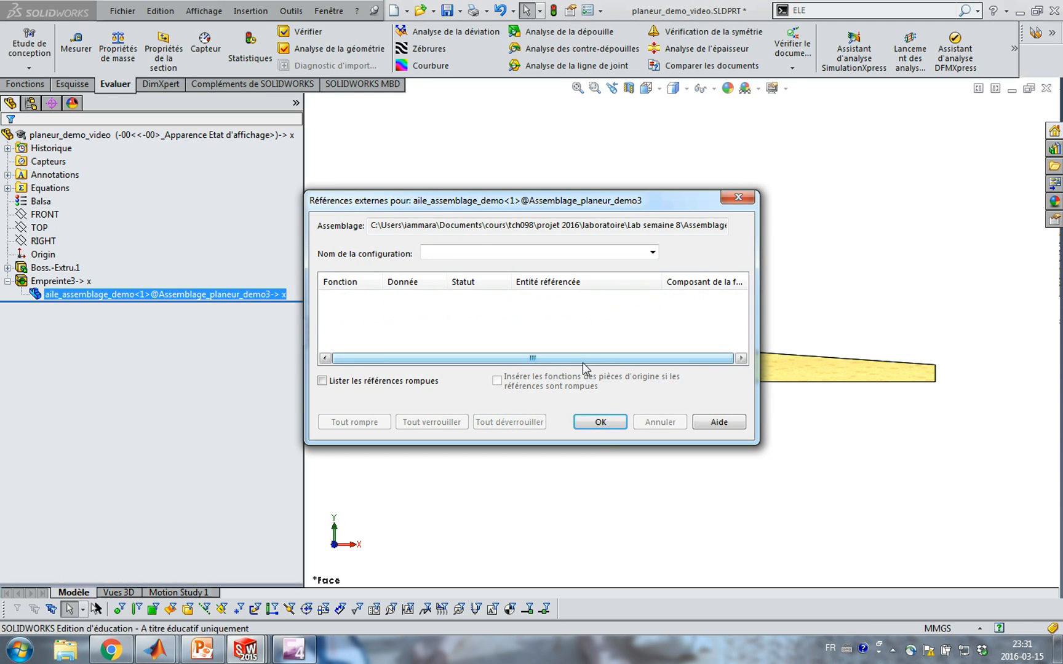
left_click(599, 422)
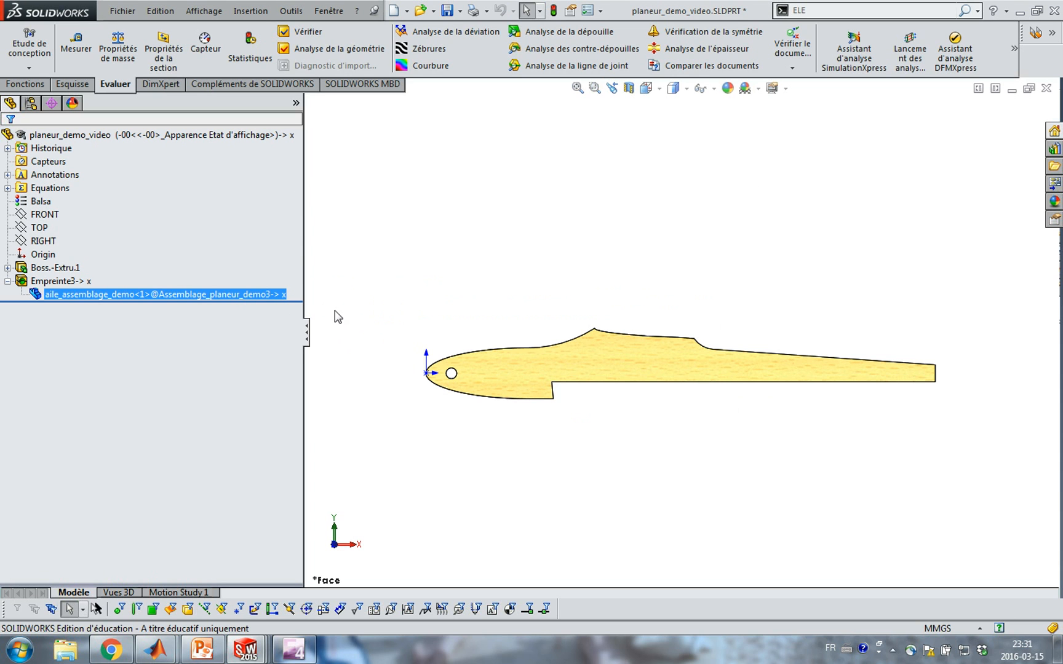
- Return to the Assemblage_planeur_demo assembly, rebuild it and set the wing's Angle1 mate to 4 degrees
key("ctrl+Tab")
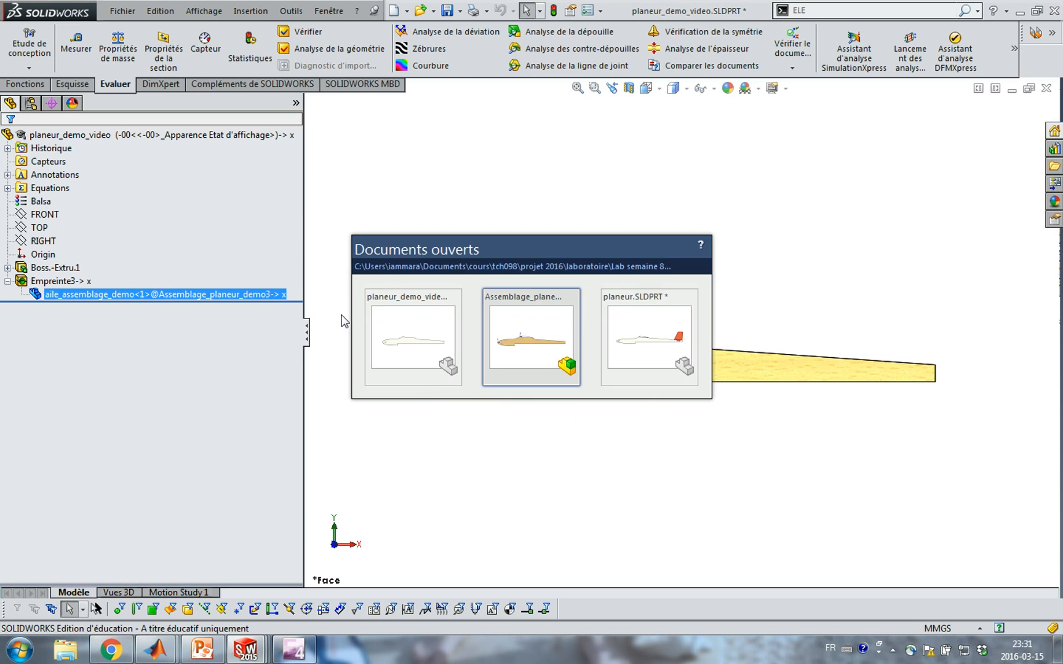
left_click(113, 71)
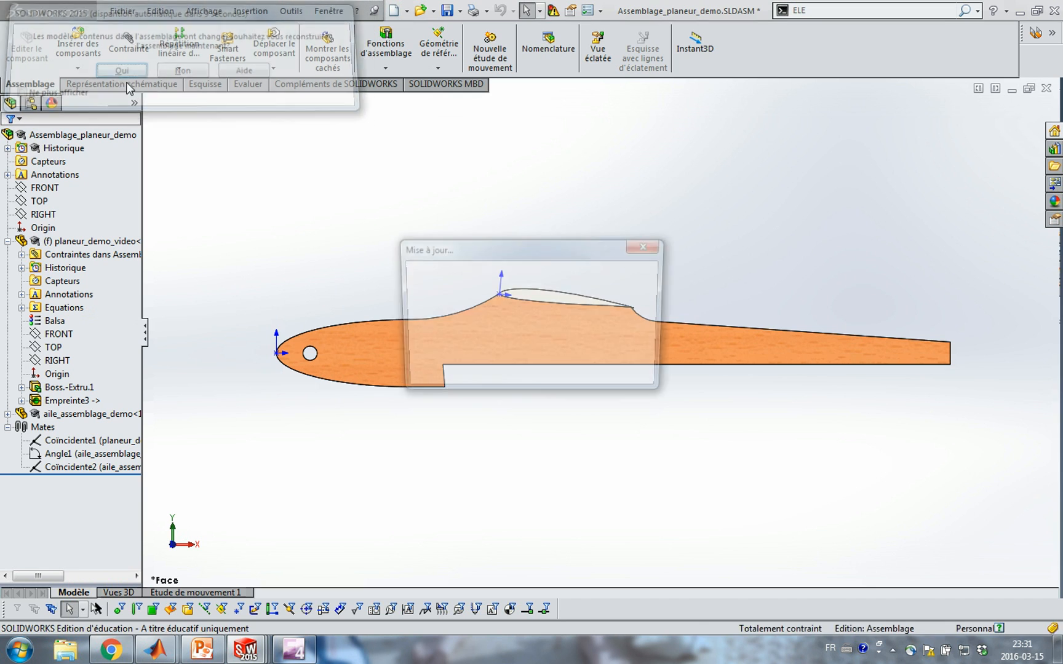
right_click(85, 460)
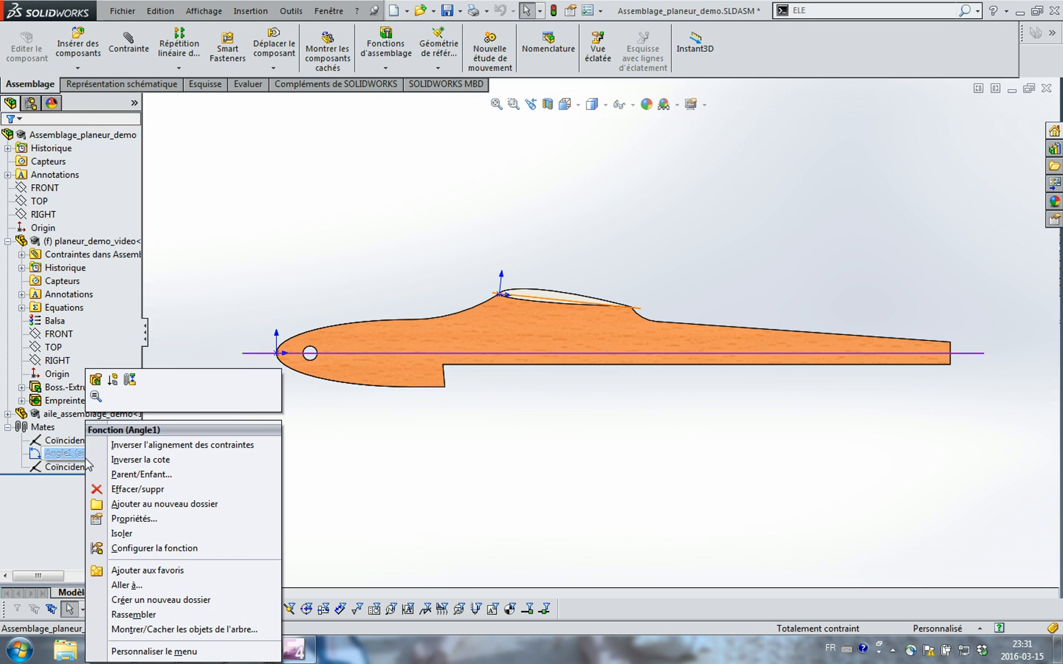
left_click(96, 384)
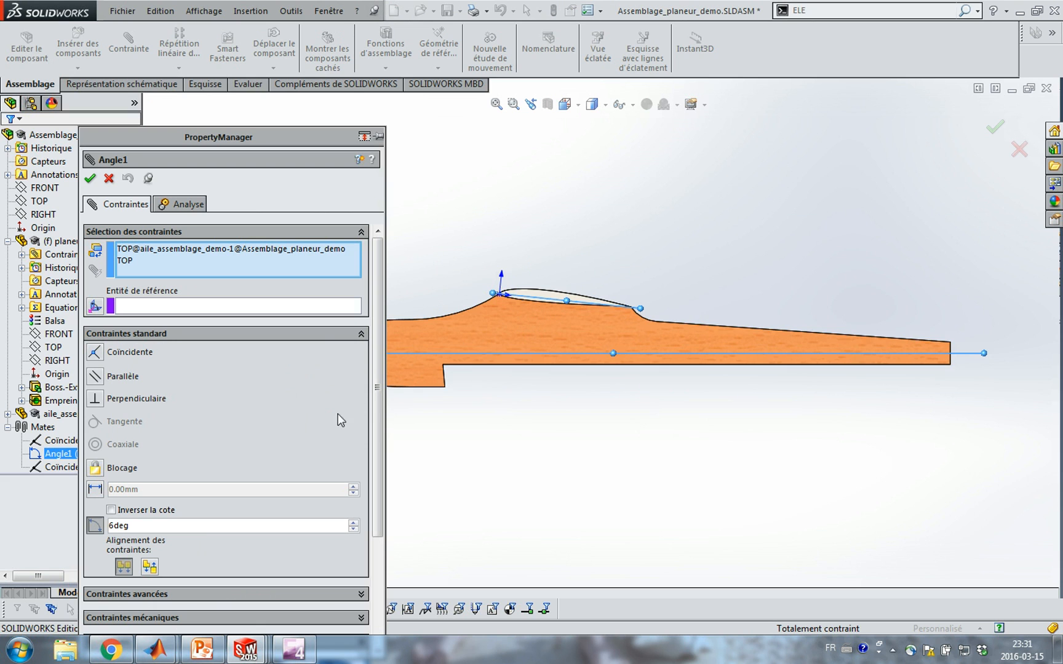
double_click(127, 527)
type("4")
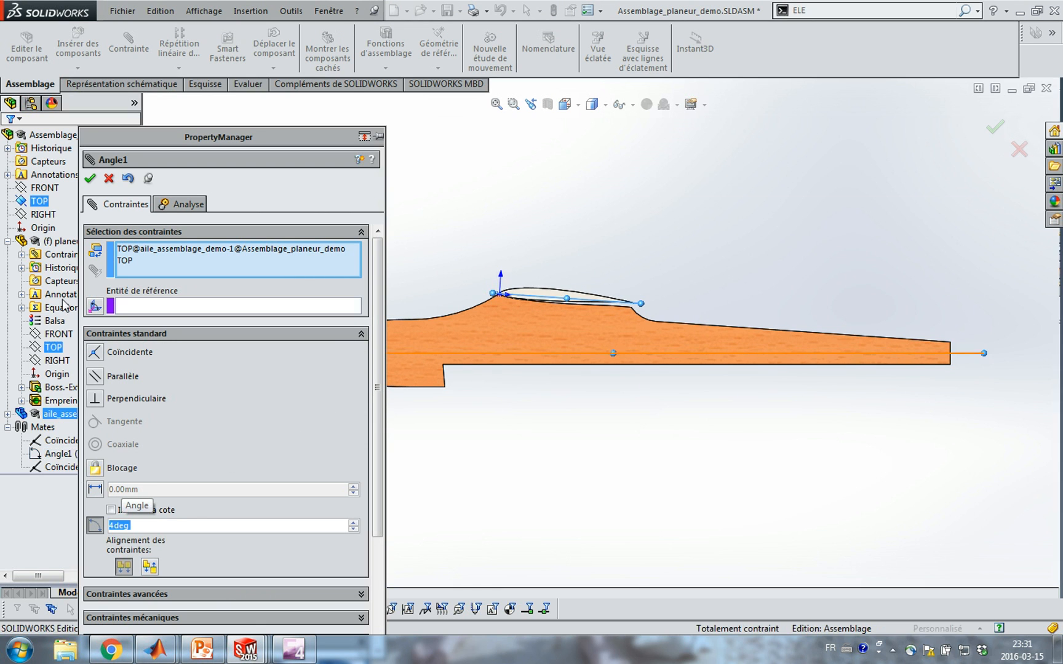
left_click(90, 179)
scroll(590, 347, "down", 4)
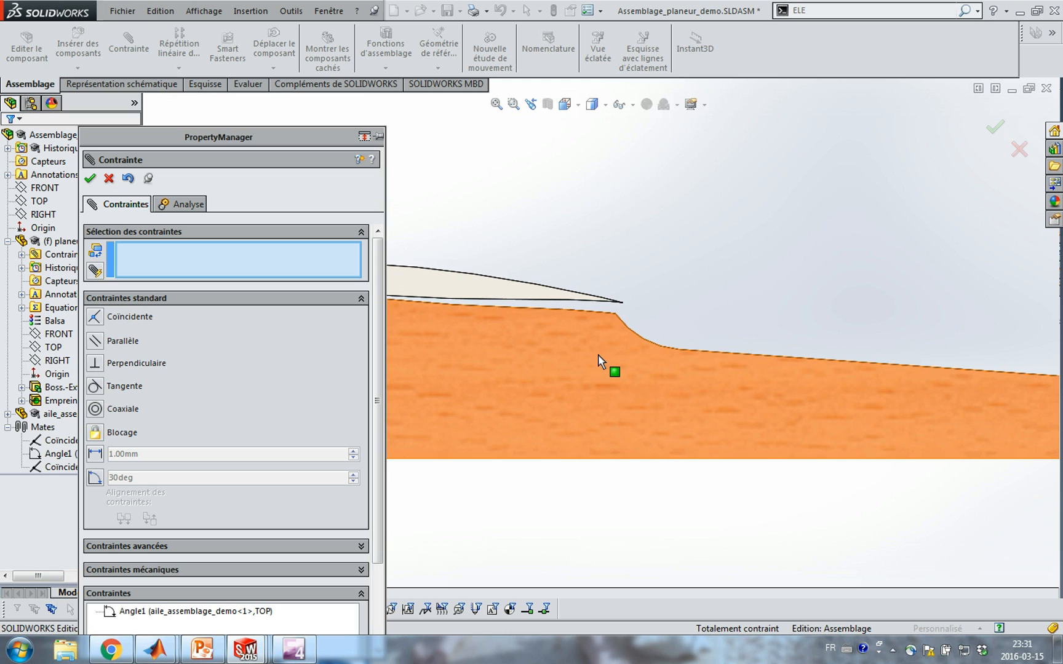
left_click(109, 178)
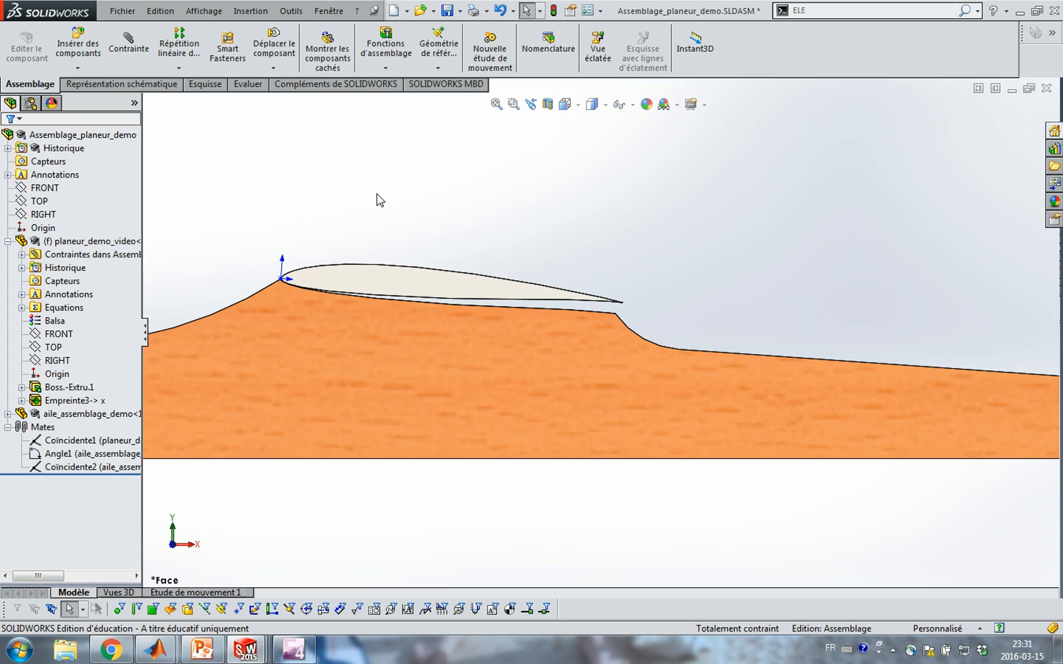
- Switch back to the planeur_demo_video part and delete the Empreinte3 cavity with its dependent wing component
key("ctrl+Tab")
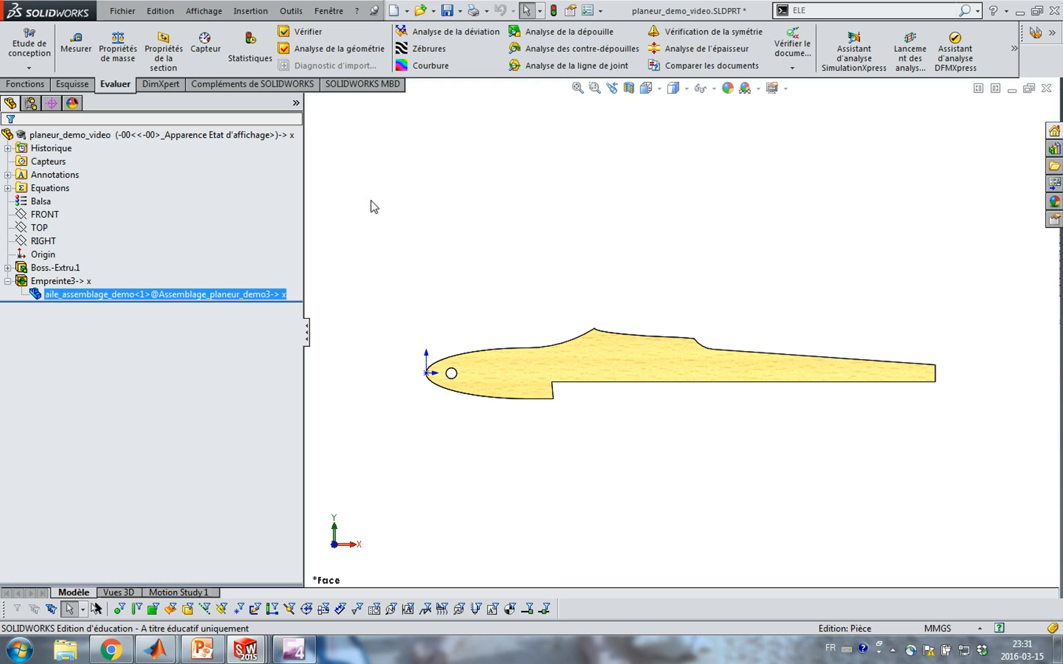
left_click(66, 283, "ctrl")
left_click(68, 285)
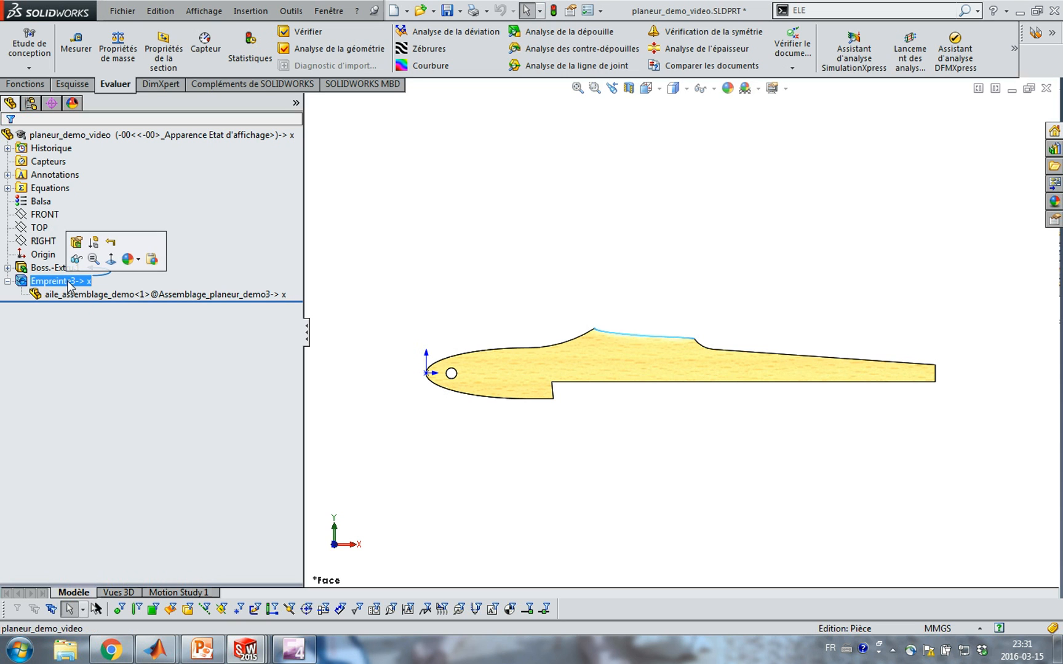
key("Delete")
left_click(667, 241)
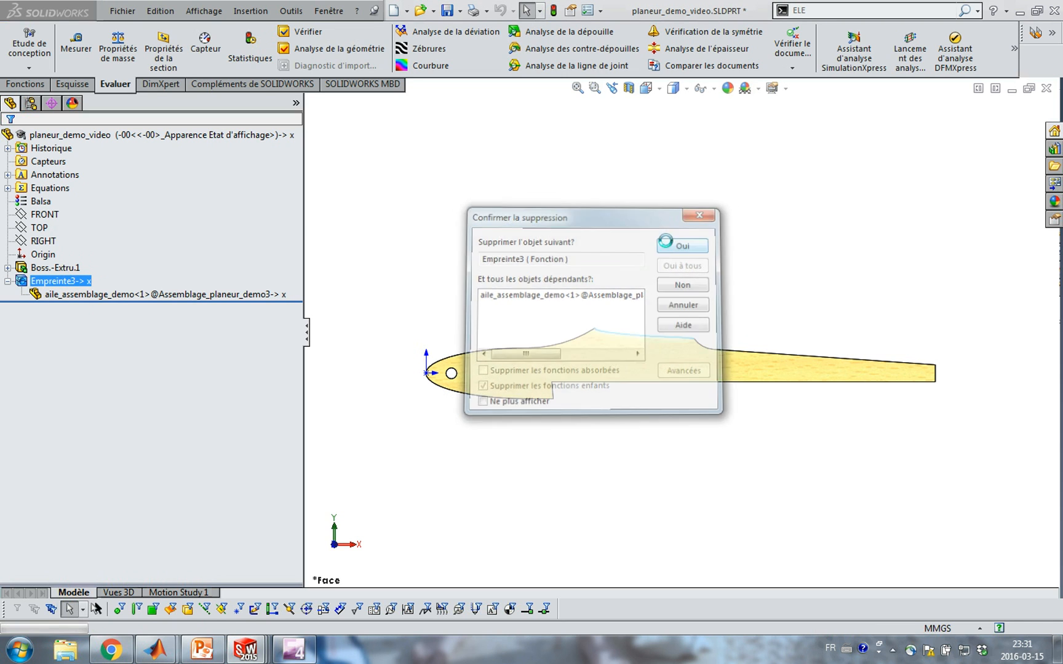
left_click(77, 135)
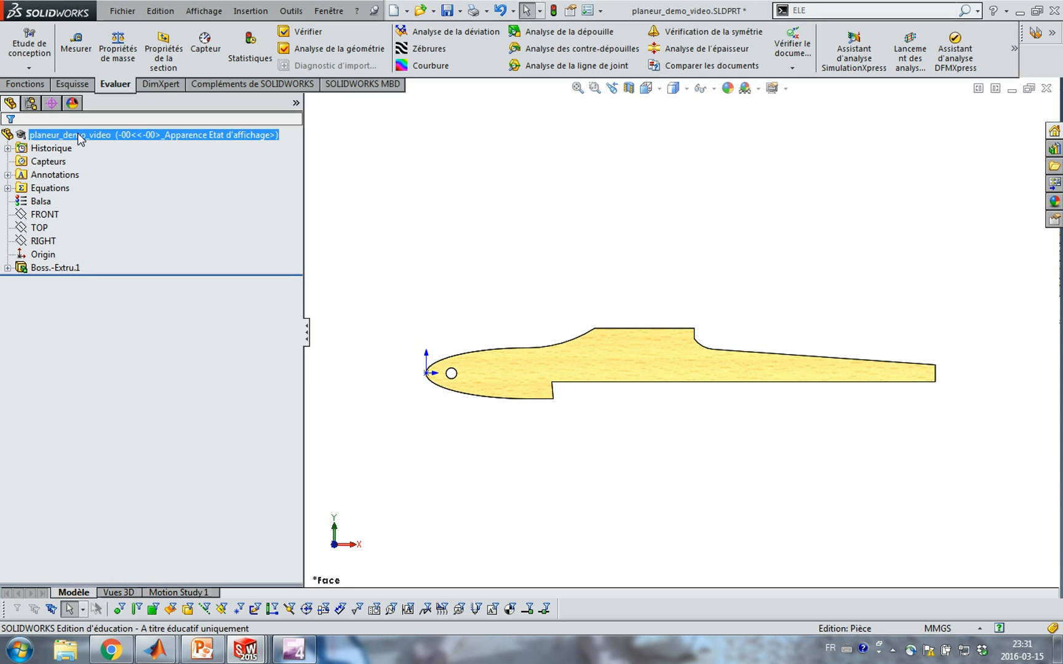
left_click(422, 272)
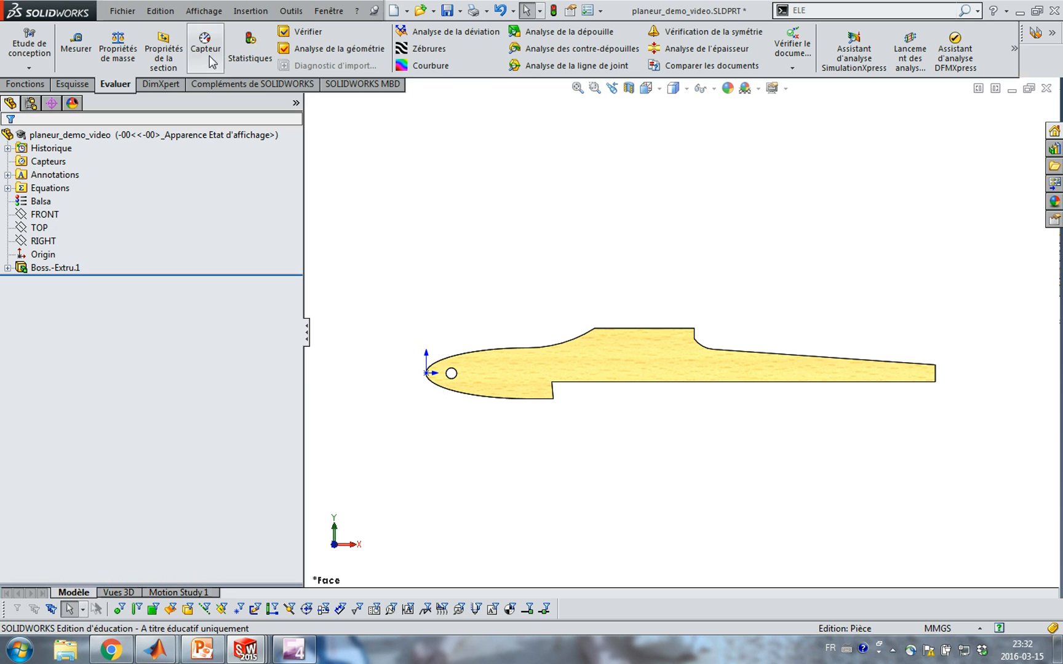
- Insert a curve through XYZ points from the RG15racine.sldcrv file into the fuselage part
left_click(240, 14)
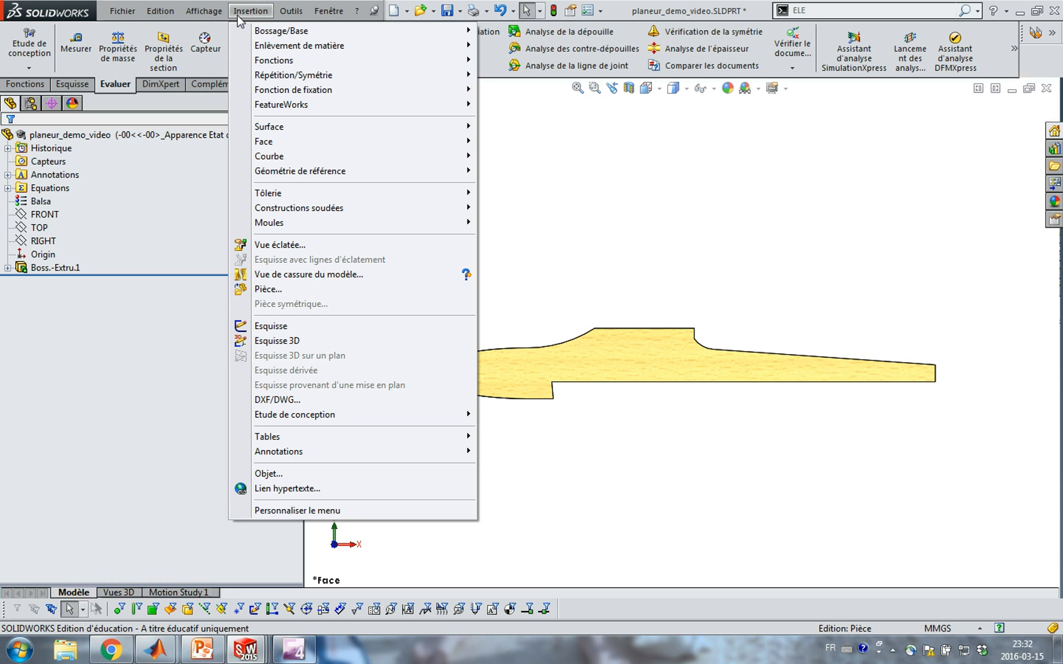
mouse_move(276, 161)
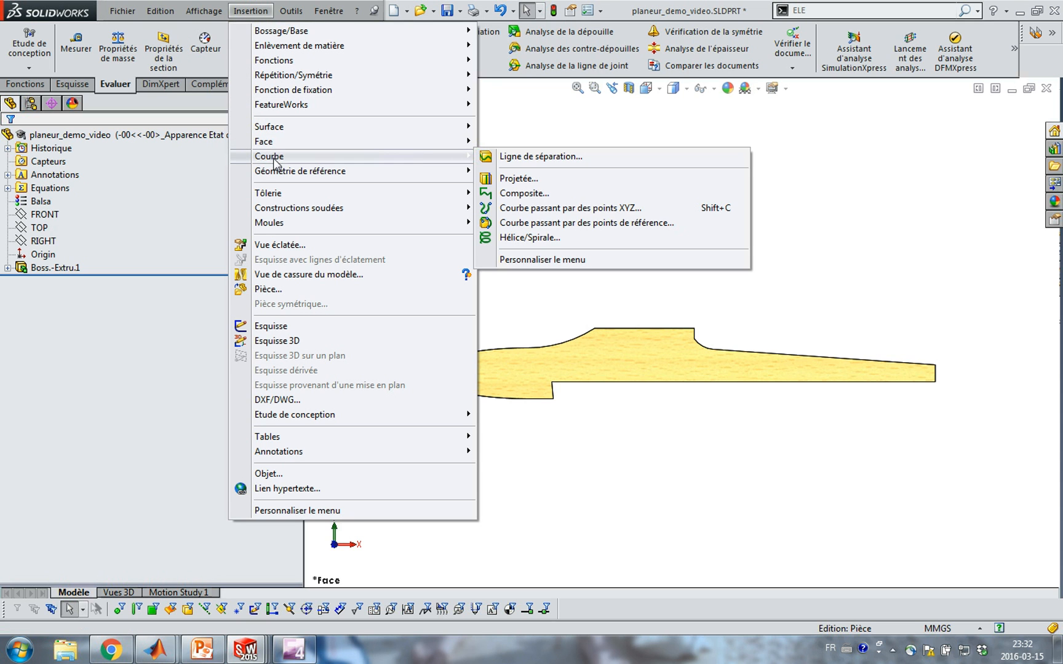
left_click(552, 209)
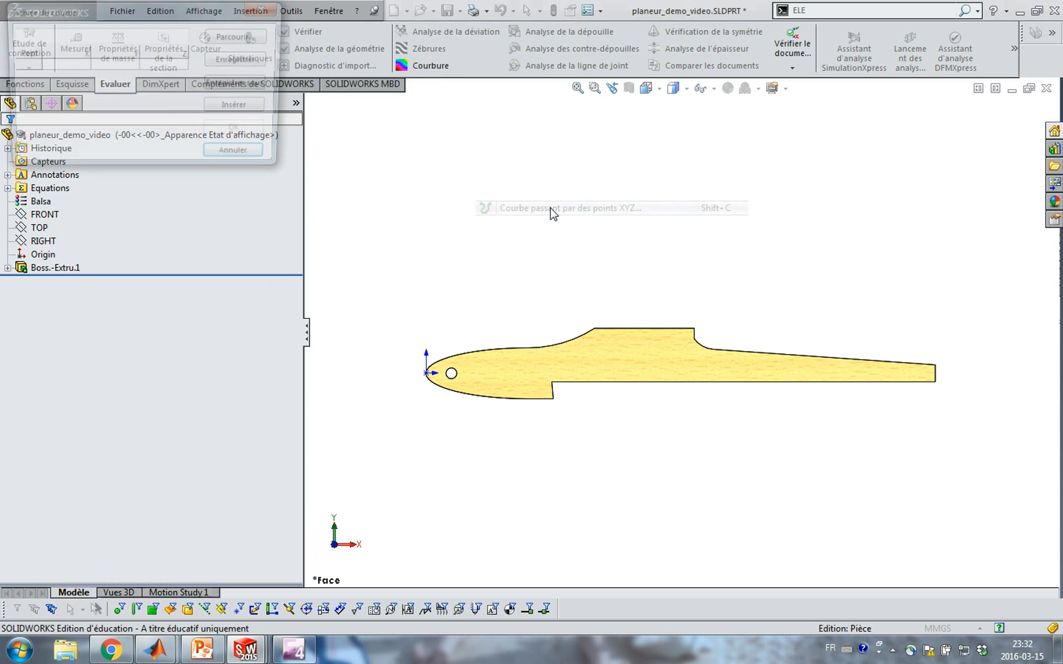
left_click(225, 37)
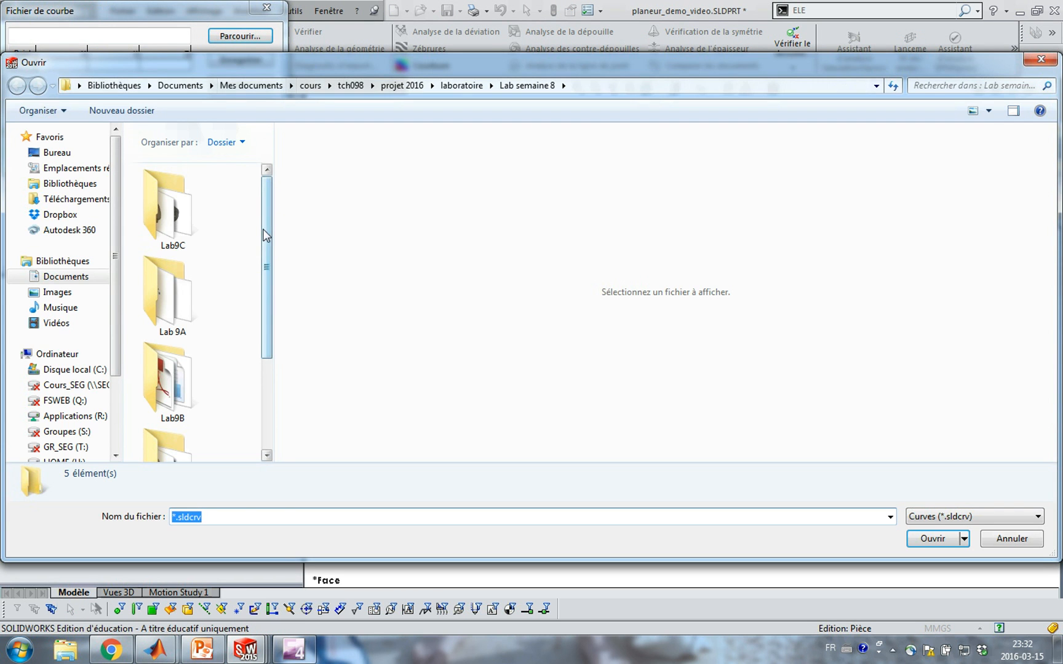
left_click_drag(264, 235, 254, 386)
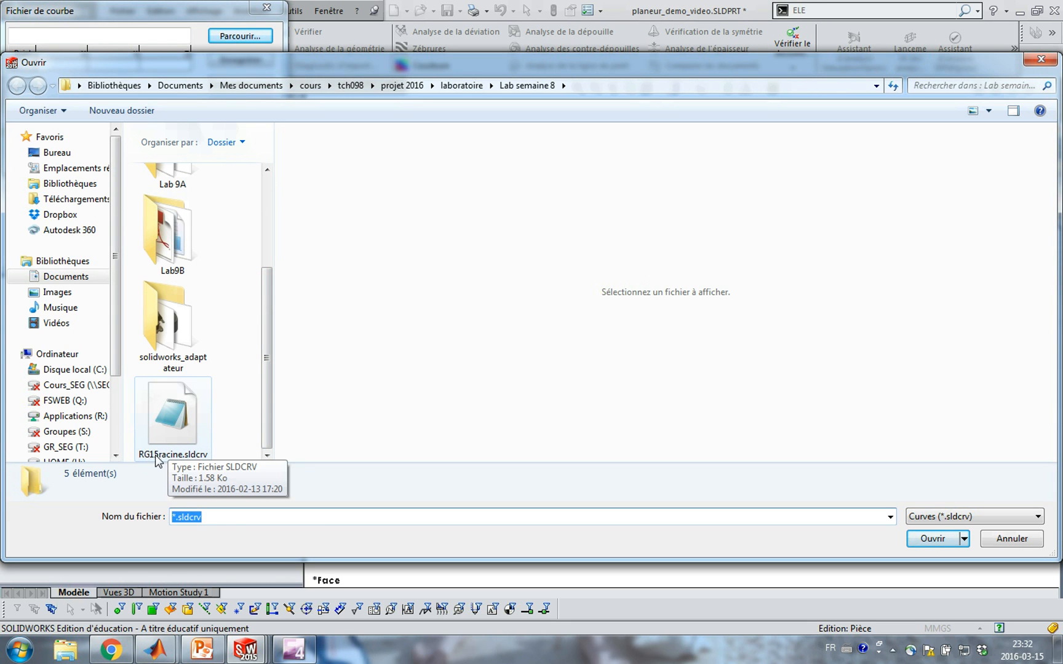
left_click(186, 458)
left_click(939, 545)
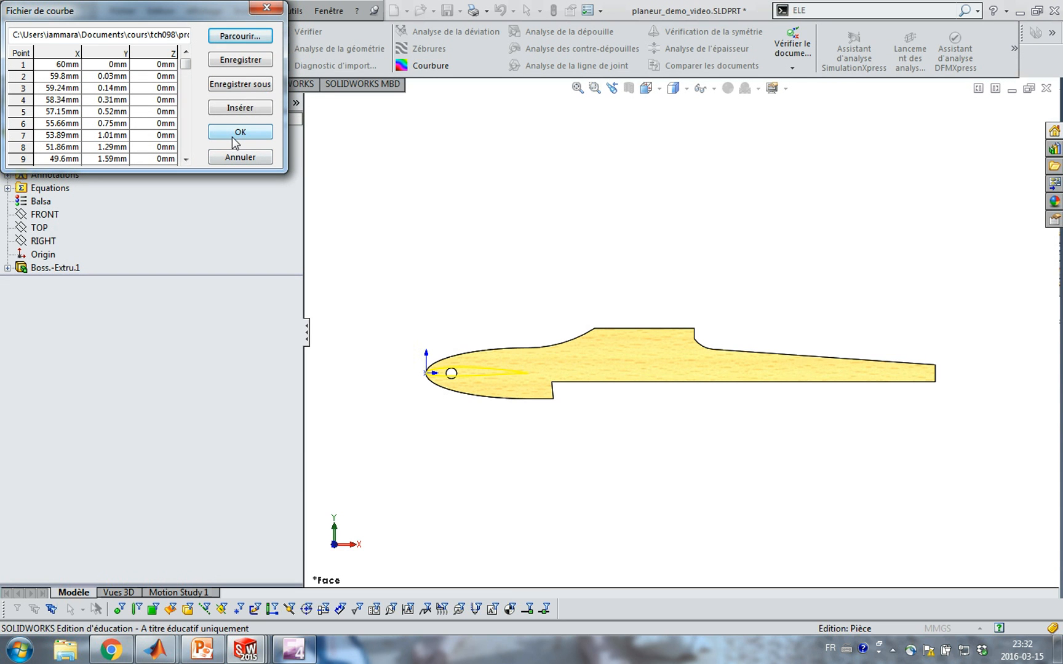
left_click(231, 132)
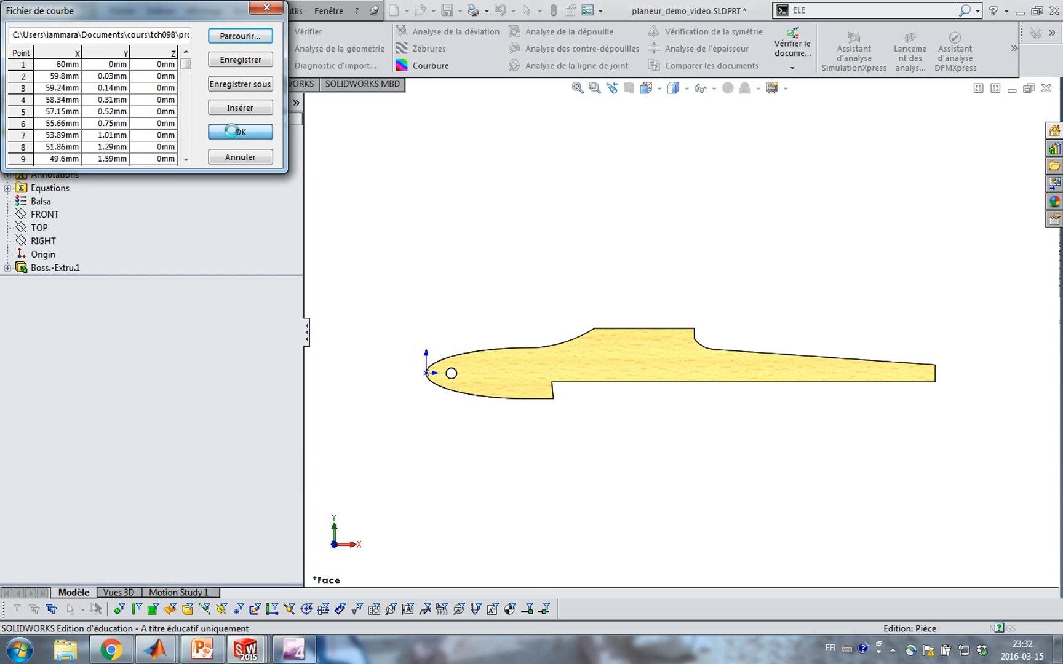
mouse_move(500, 405)
middle_mouse_down()
mouse_move(466, 428)
mouse_move(474, 409)
middle_mouse_up()
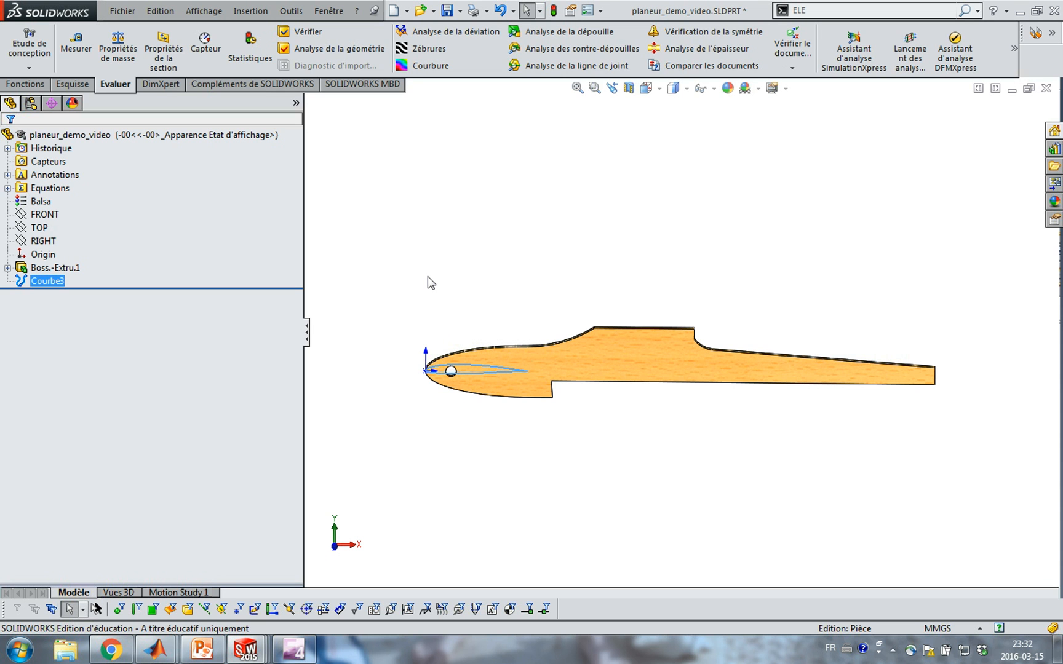
- Switch to the MATLAB aerodynamic analysis window, review the wing profile parameters and return to the SOLIDWORKS part
left_click(156, 655)
left_click(243, 584)
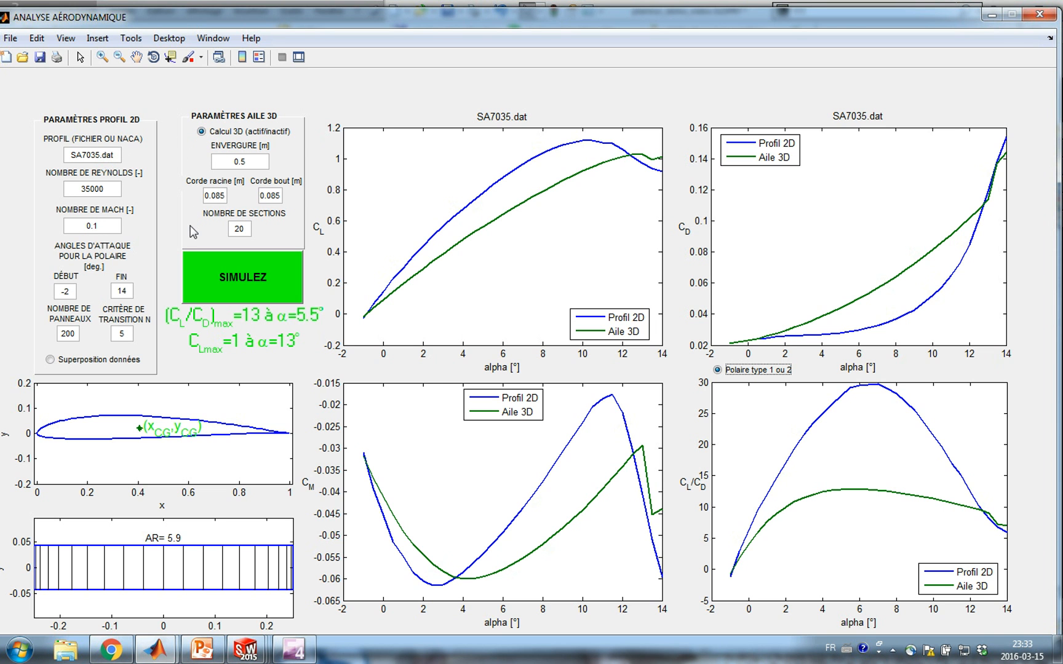
left_click(991, 14)
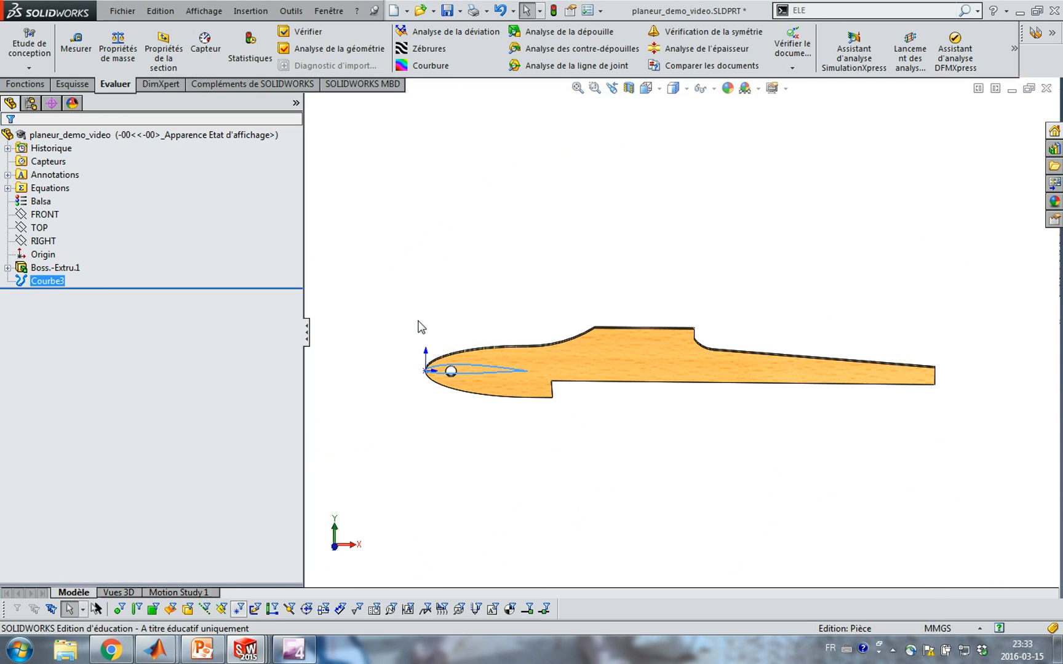
- Start a sketch on the FRONT plane and convert the imported airfoil curve Courbe3 into sketch entities
middle_click_drag(484, 392, 399, 456)
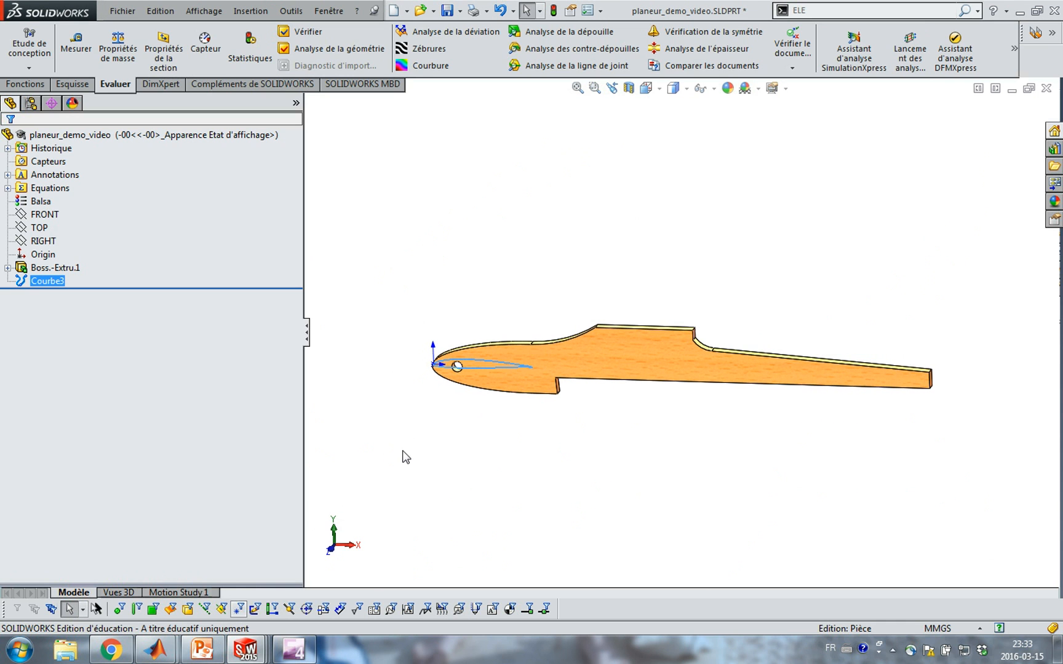
left_click(43, 214)
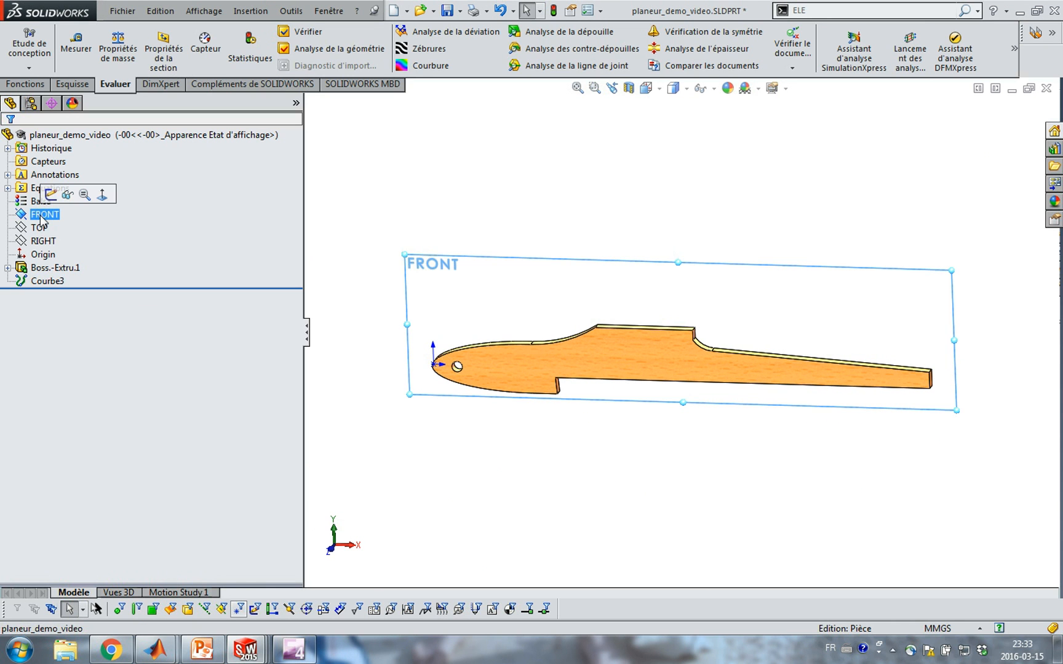
left_click(49, 195)
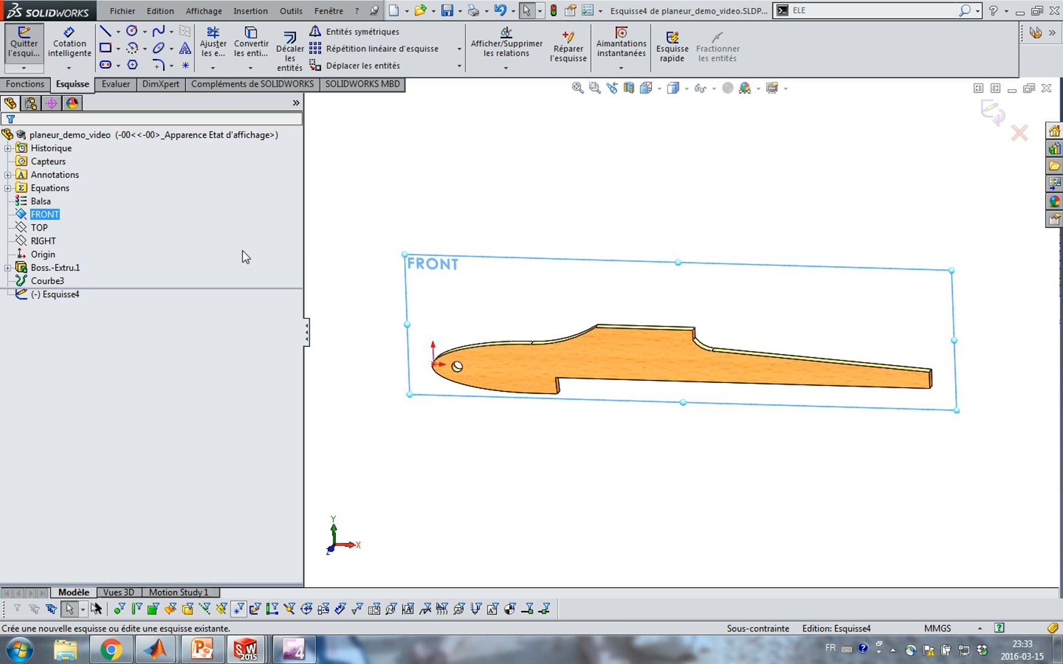
left_click(47, 281)
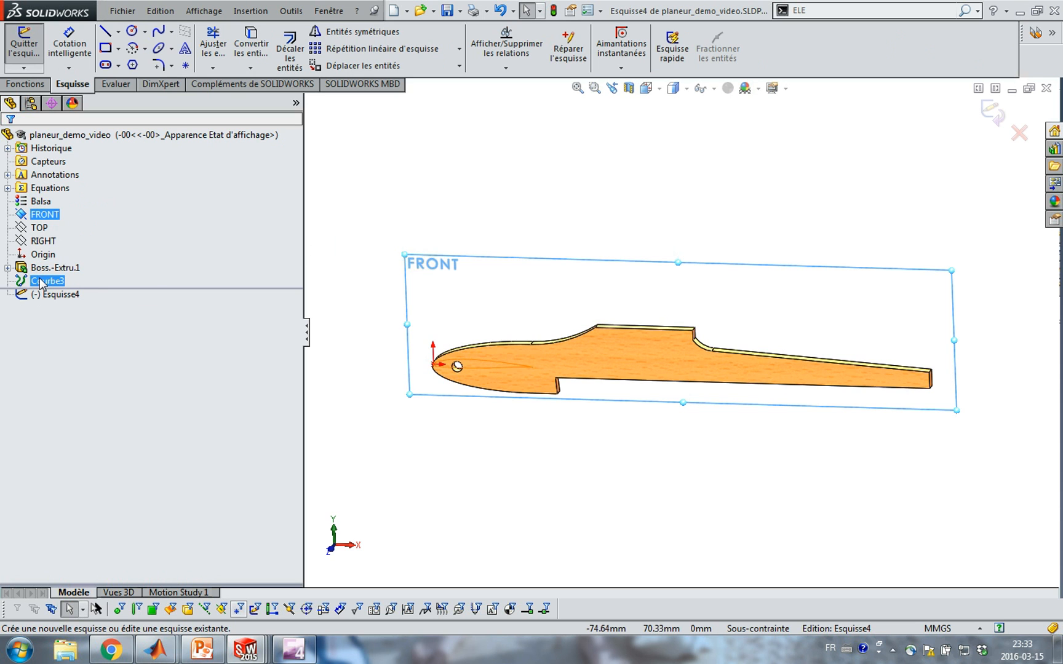
left_click(261, 44)
- Extrude the airfoil sketch as a boss, 300 mm deep with the Plan milieu (mid-plane) end condition
left_click(25, 84)
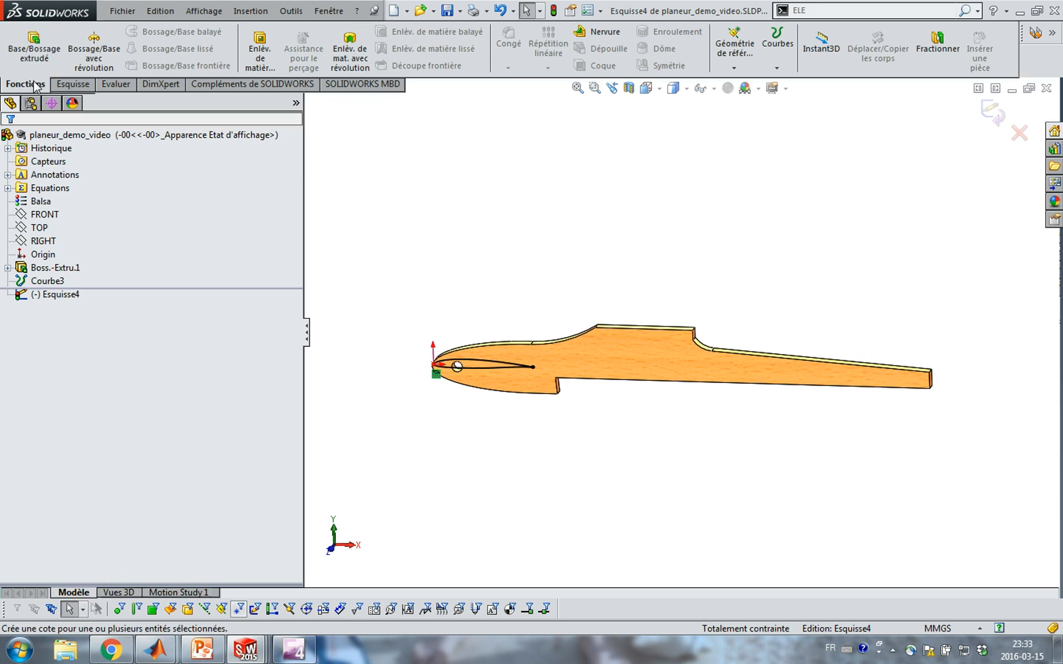
left_click(35, 48)
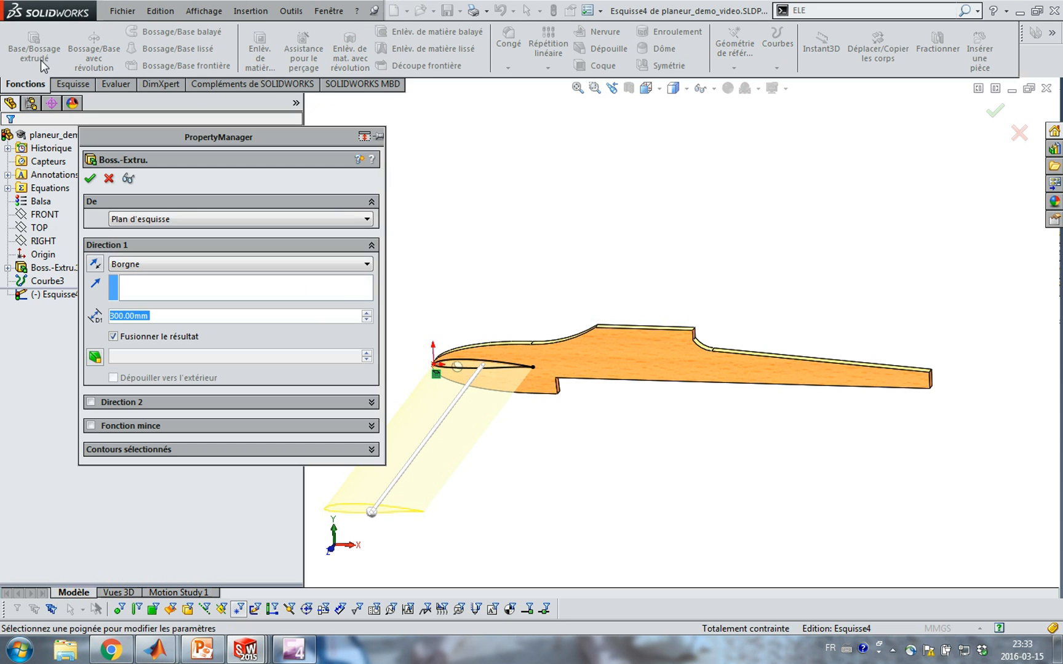
left_click(124, 269)
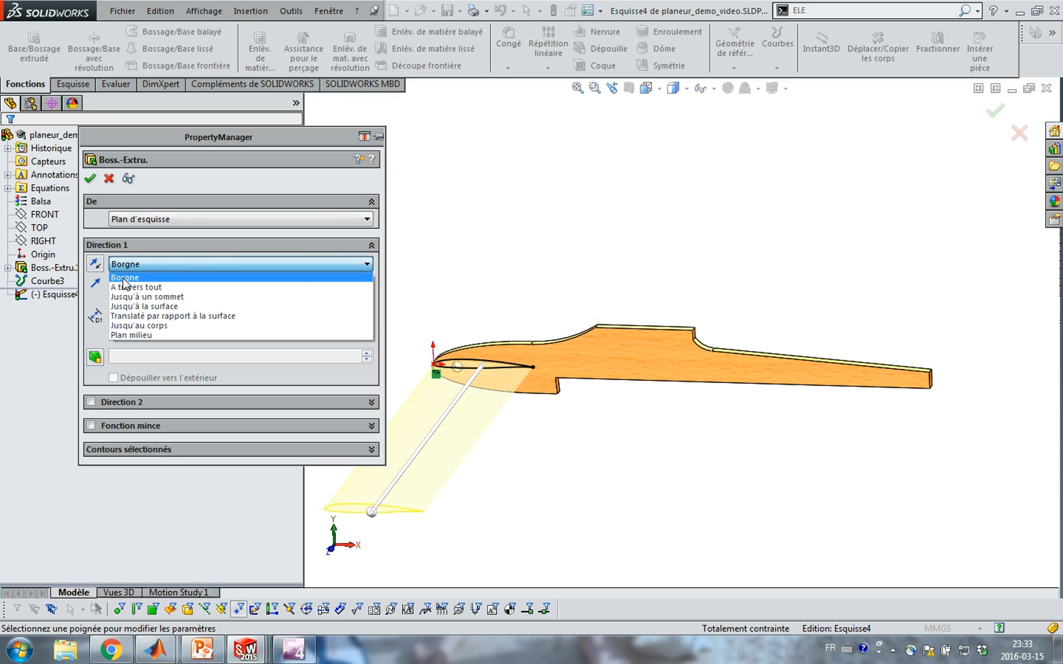
left_click(125, 338)
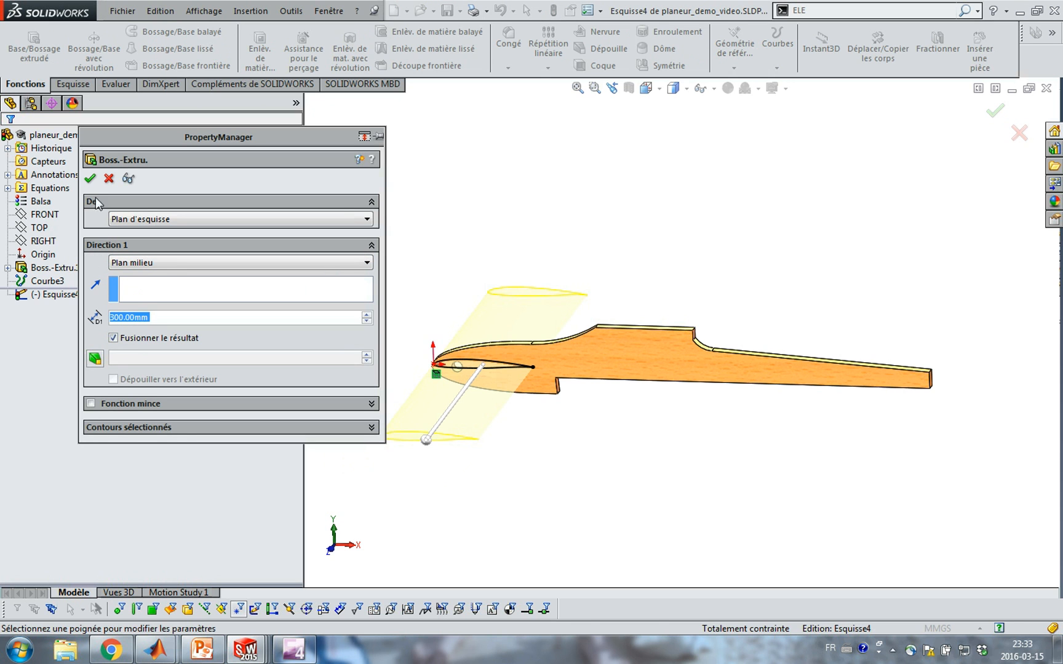
left_click(90, 178)
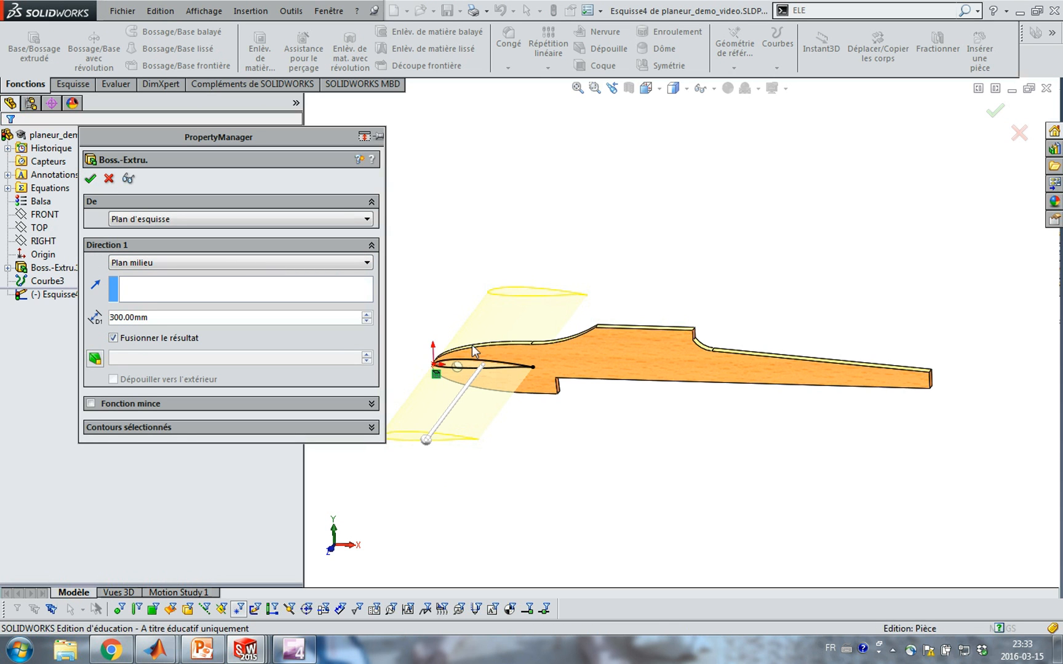
middle_click_drag(397, 347, 412, 315)
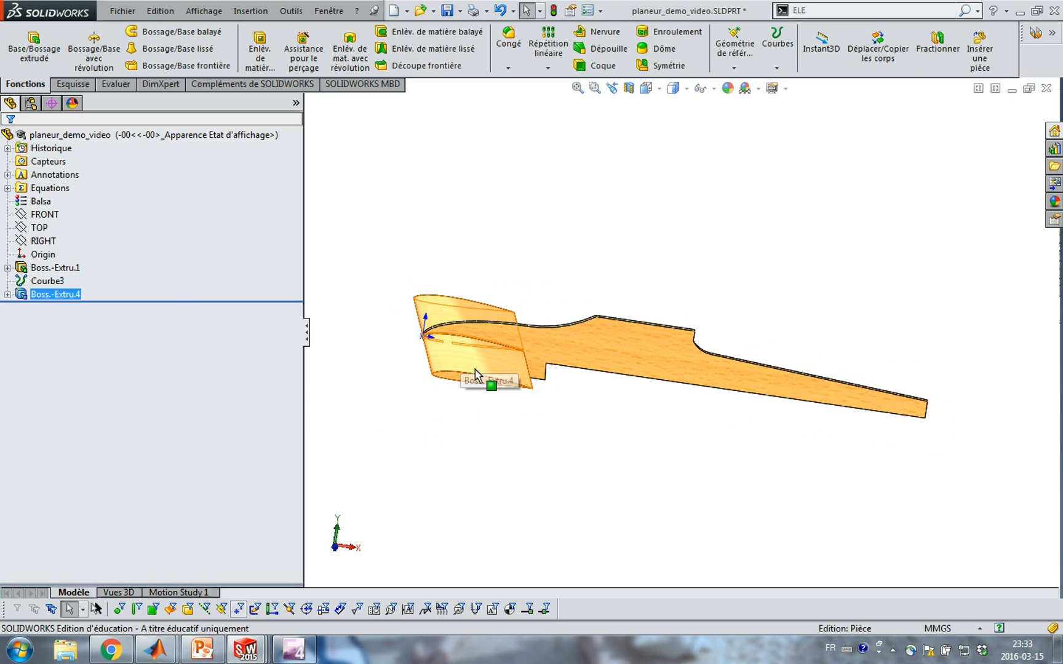
middle_click_drag(532, 354, 386, 405)
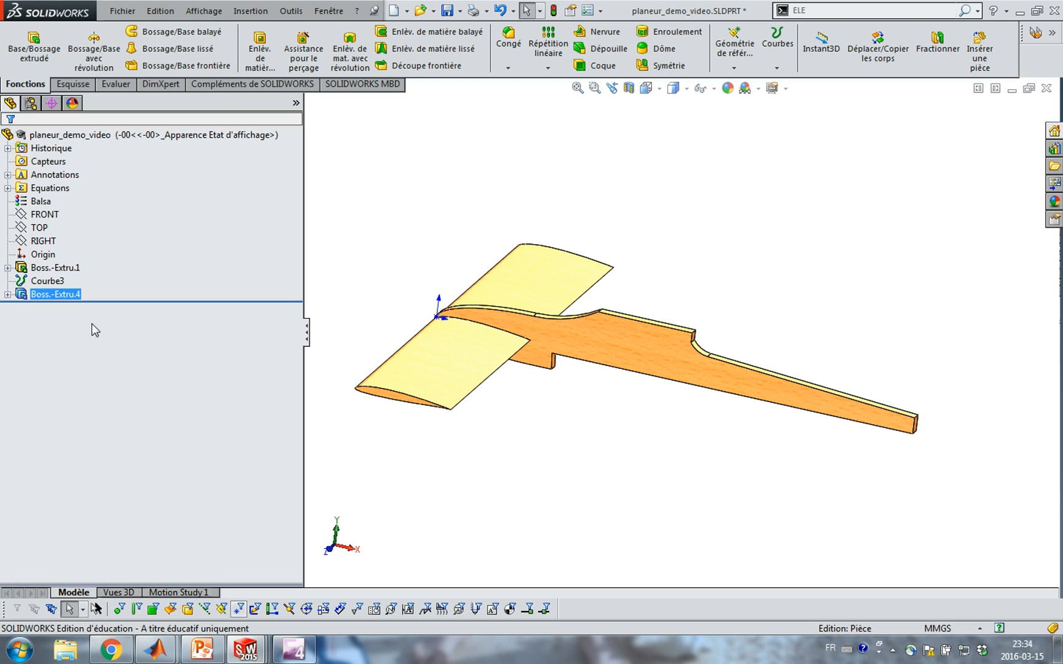
- Edit the airfoil extrusion and turn off Fusionner le résultat so the wing is a separate body
right_click(52, 299)
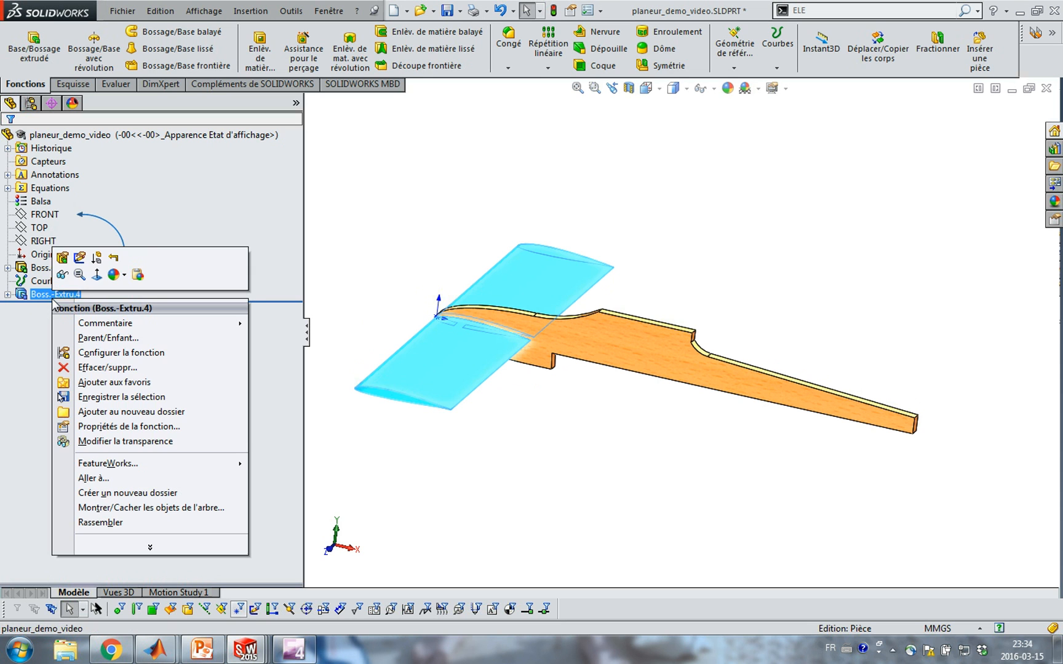
left_click(58, 261)
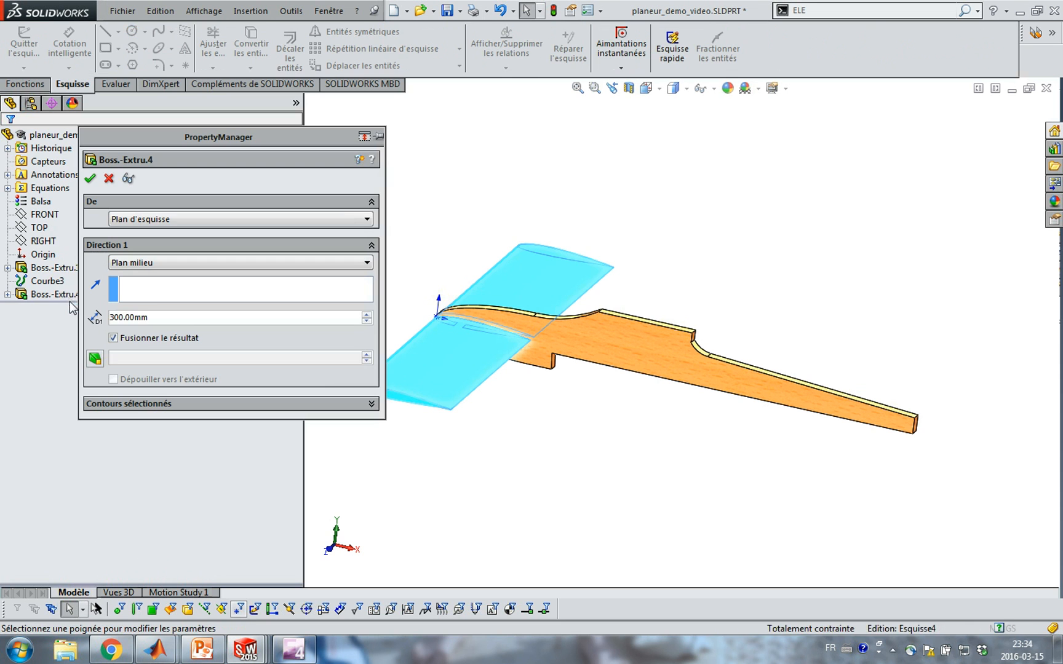
left_click(113, 337)
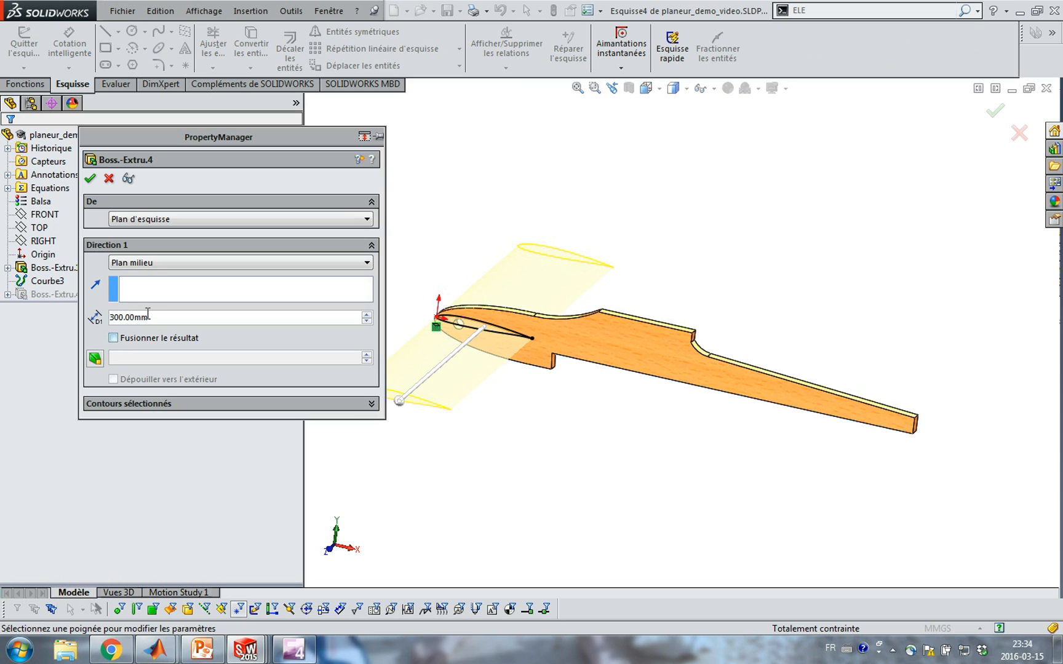
left_click(91, 178)
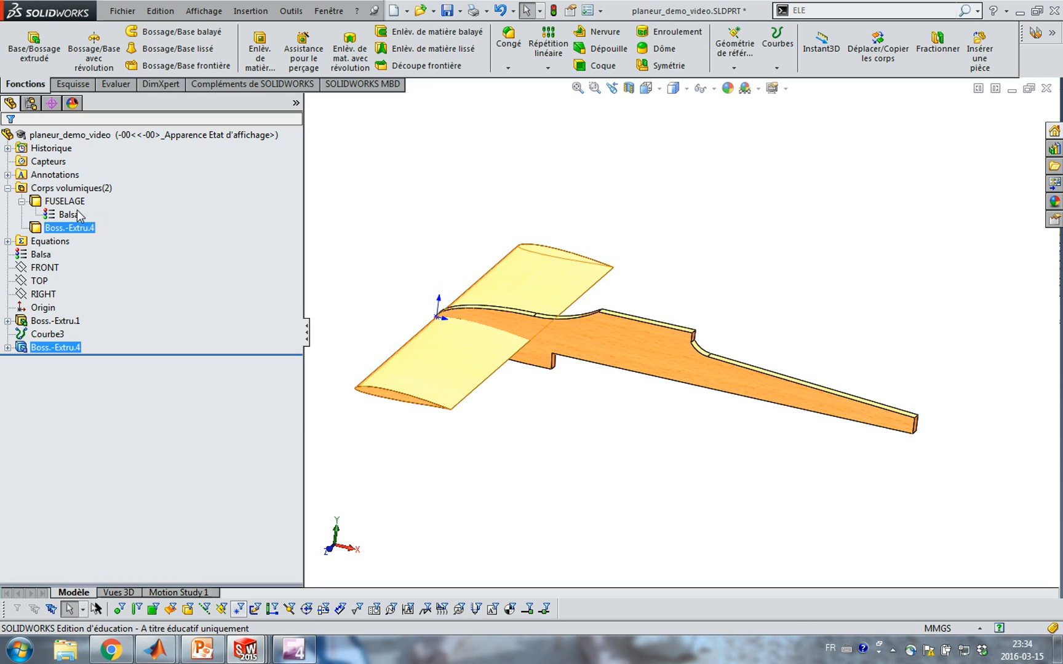
- Rename the extruded wing body in the solid bodies folder as AILE
left_click(43, 189)
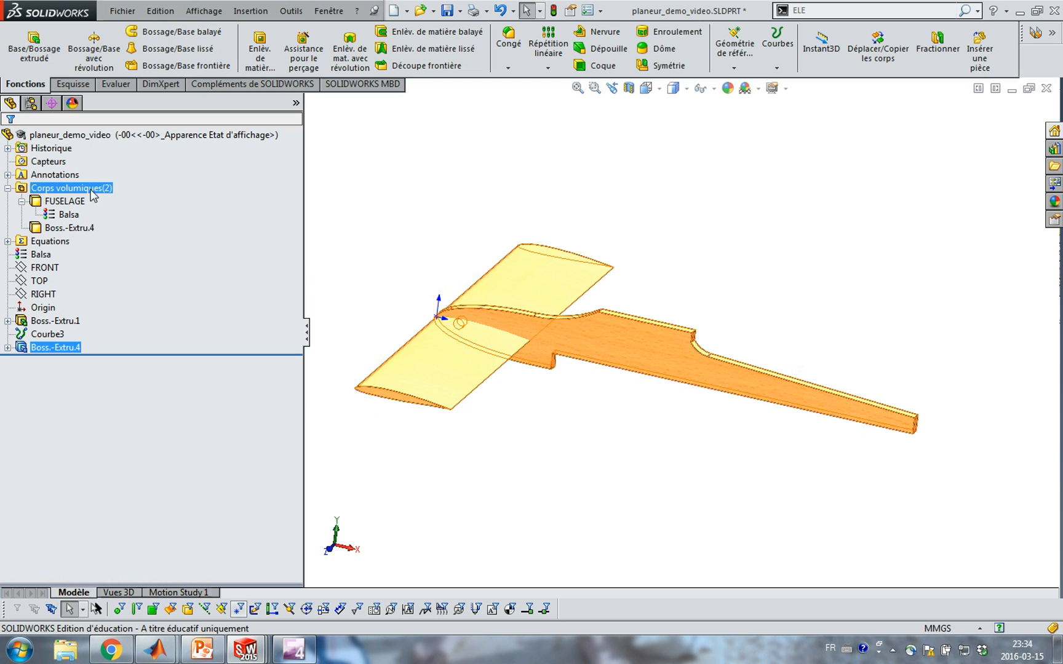
left_click(64, 202)
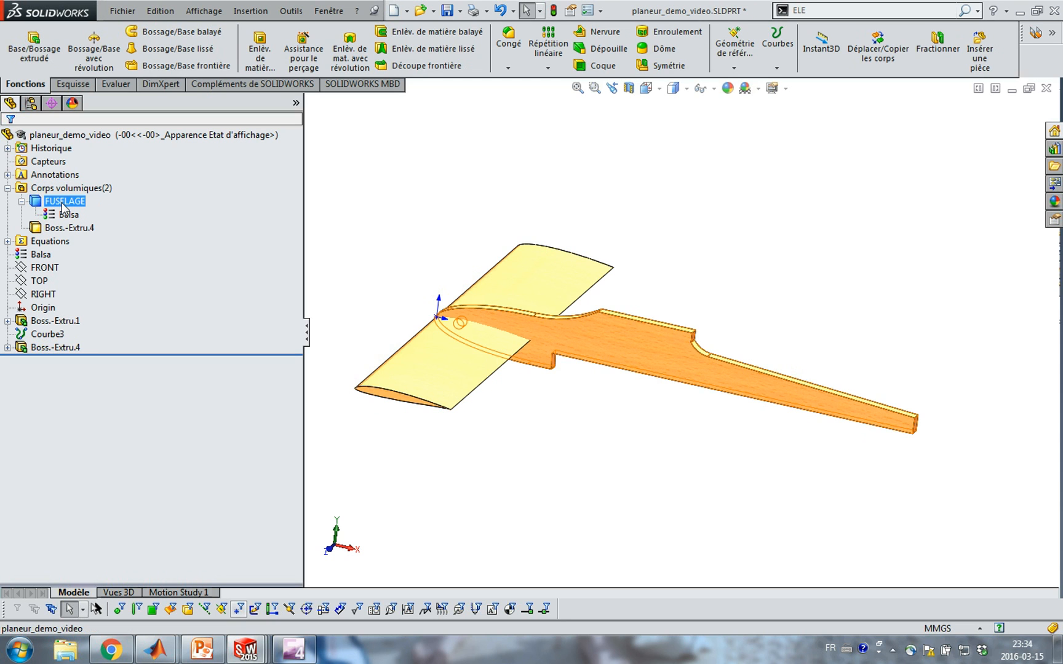
left_click(69, 230, "ctrl")
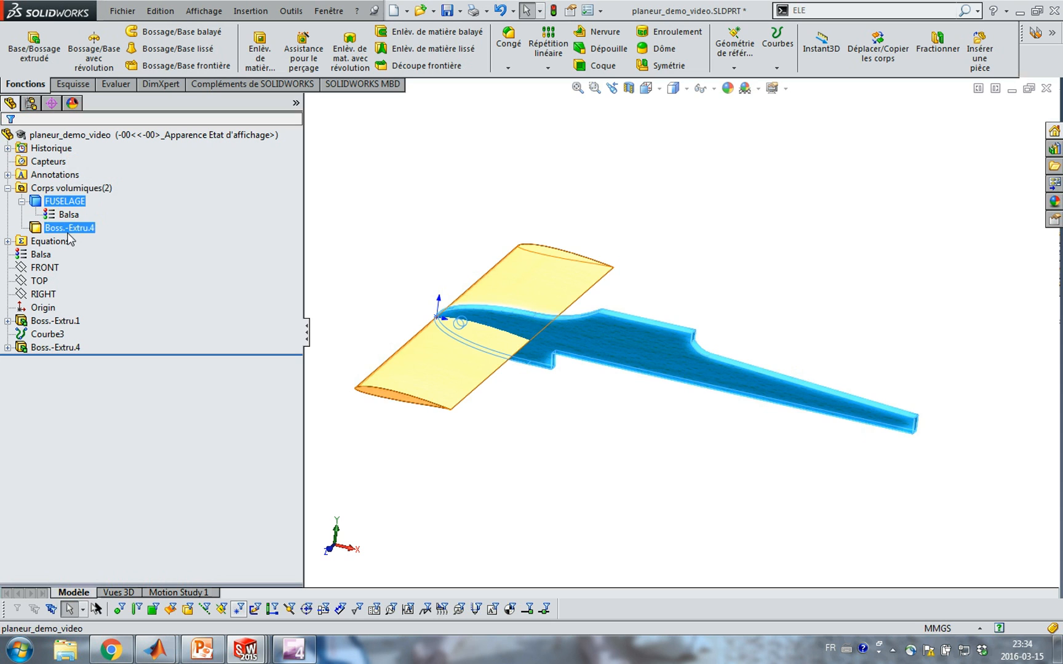
left_click(68, 231)
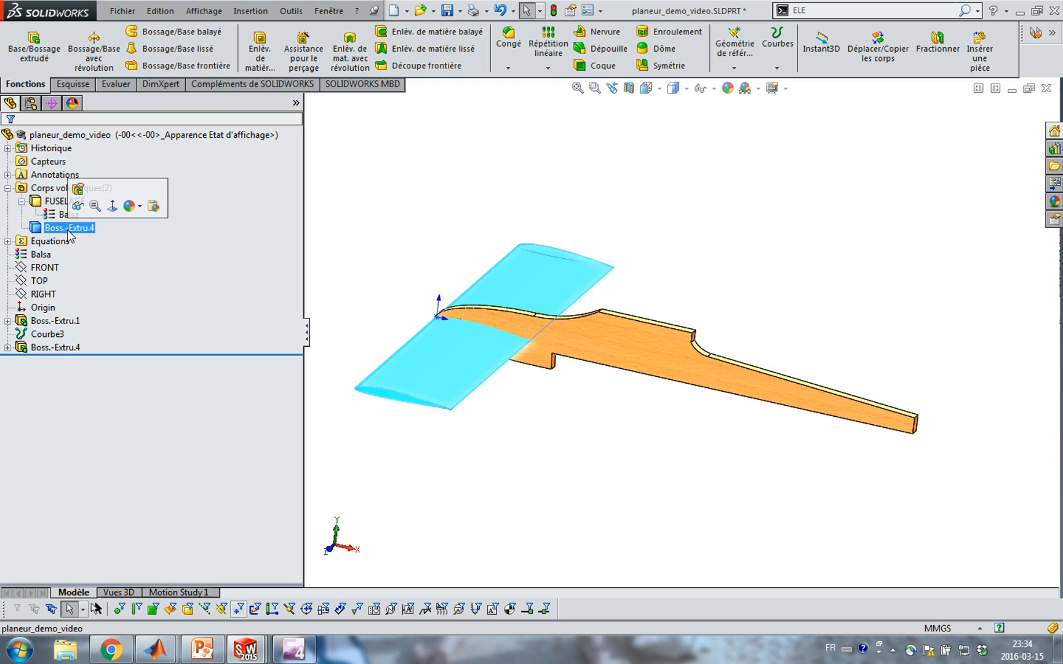
left_click(68, 229)
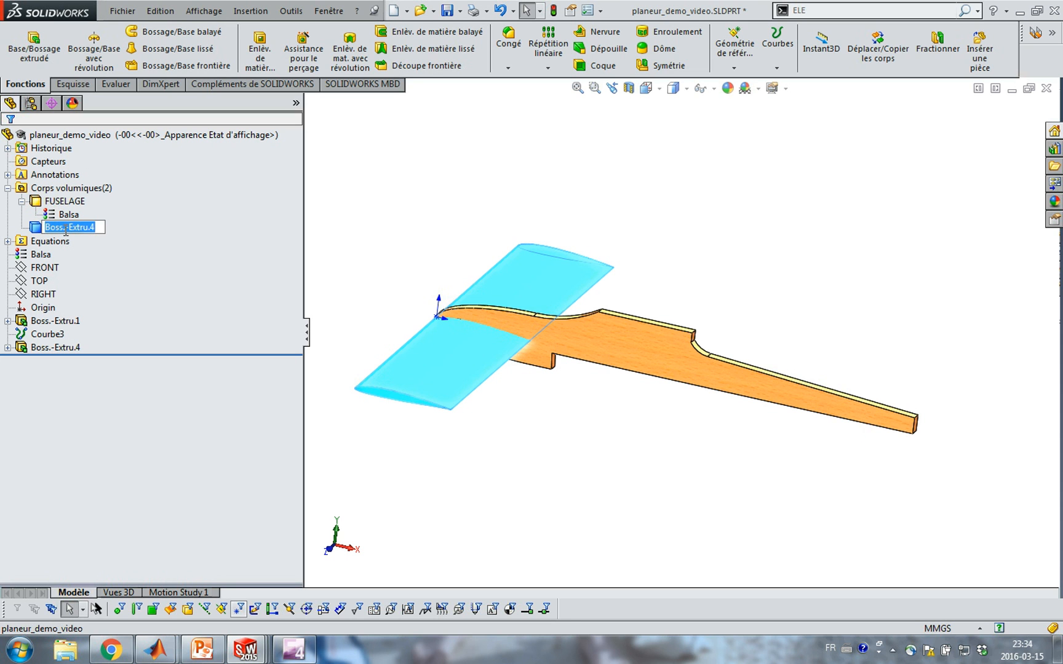
type("a")
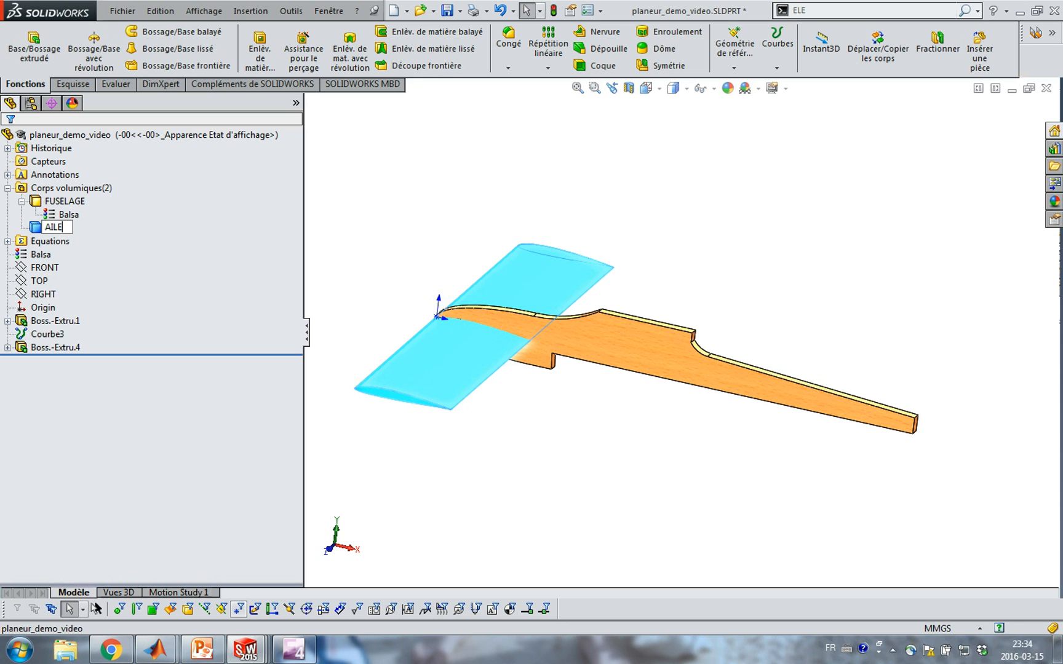
key("Return")
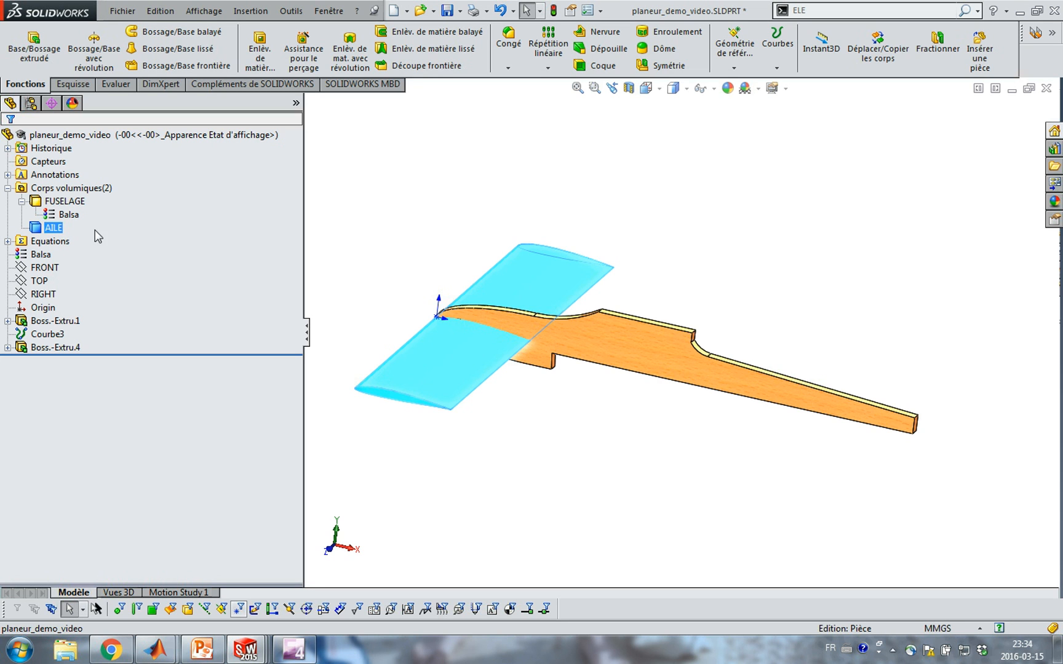
left_click(363, 230)
mouse_move(389, 247)
middle_mouse_down()
mouse_move(436, 197)
mouse_move(386, 240)
middle_mouse_up()
left_click(442, 372)
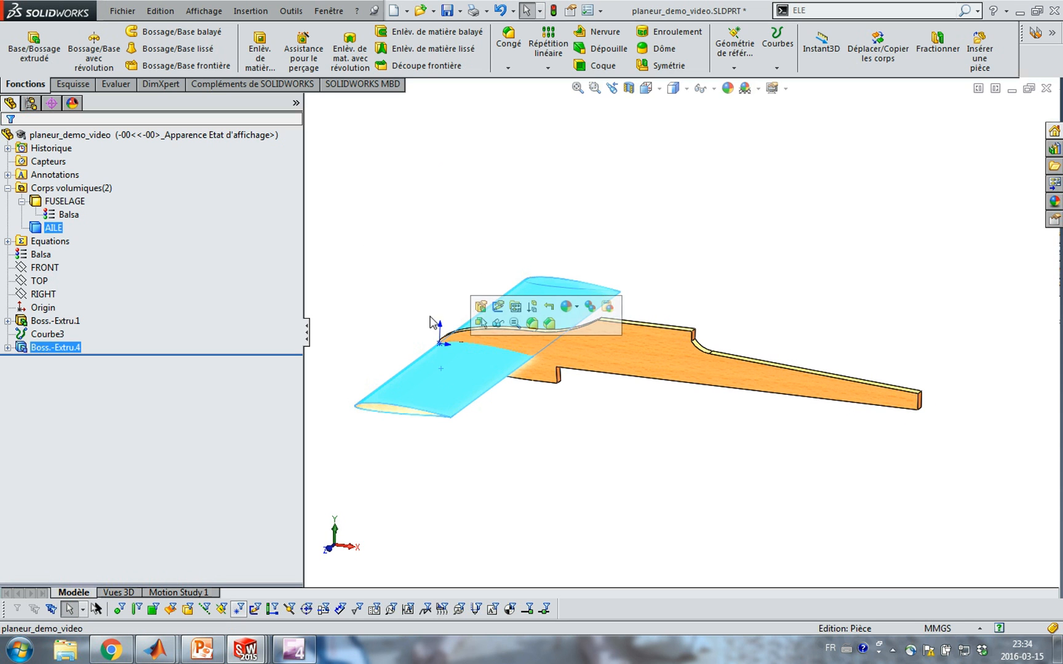
left_click(461, 234)
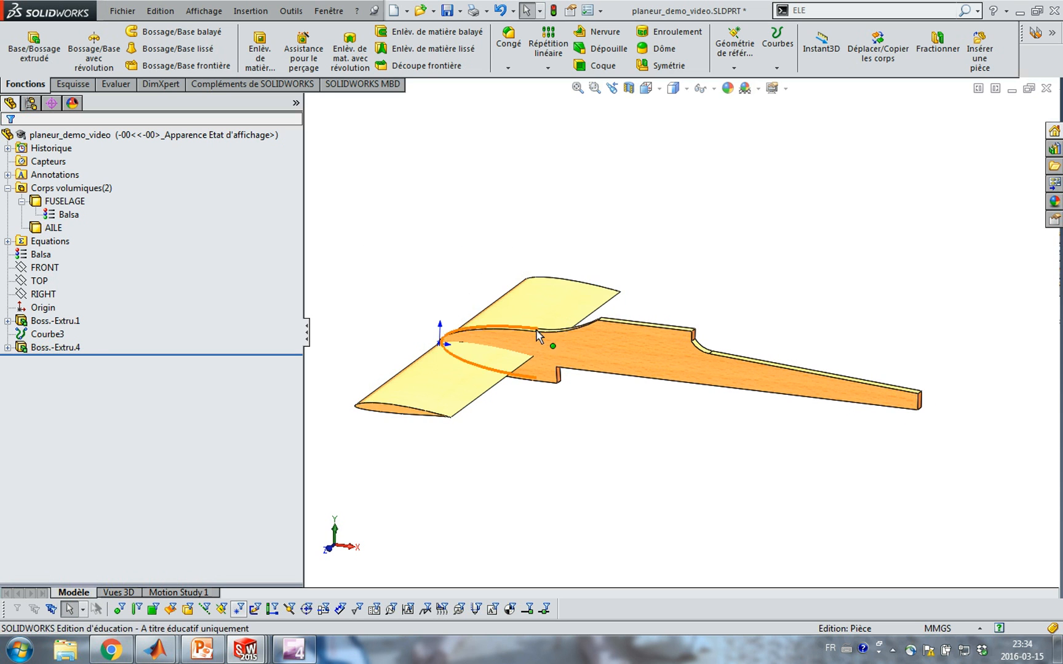
left_click(534, 312)
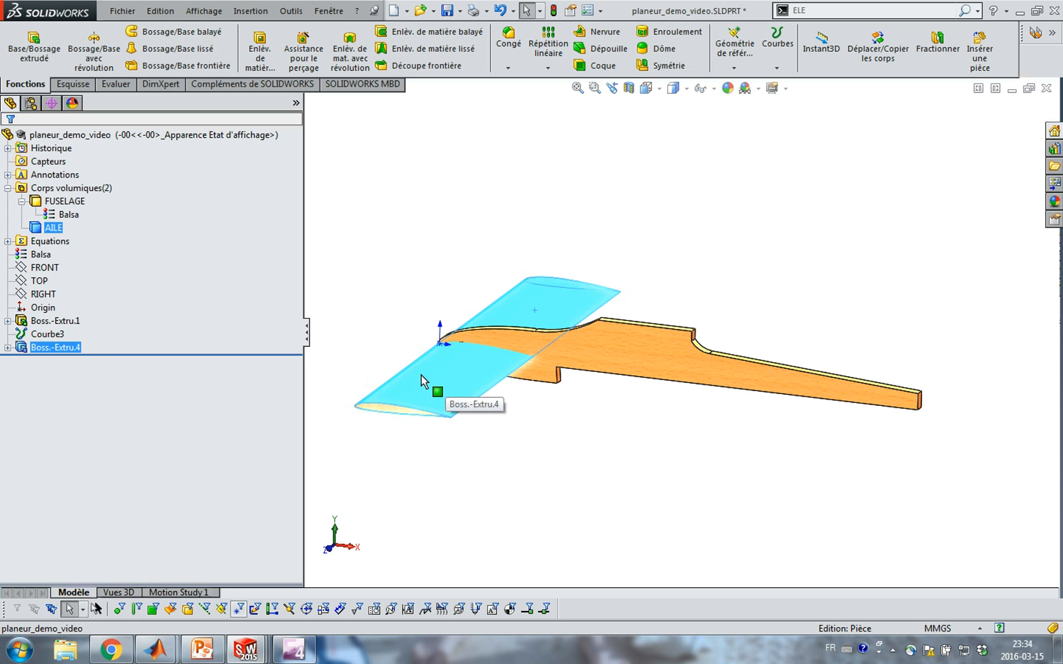
left_click(411, 300)
mouse_move(457, 269)
middle_mouse_down()
mouse_move(490, 277)
mouse_move(461, 264)
mouse_move(467, 272)
middle_mouse_up()
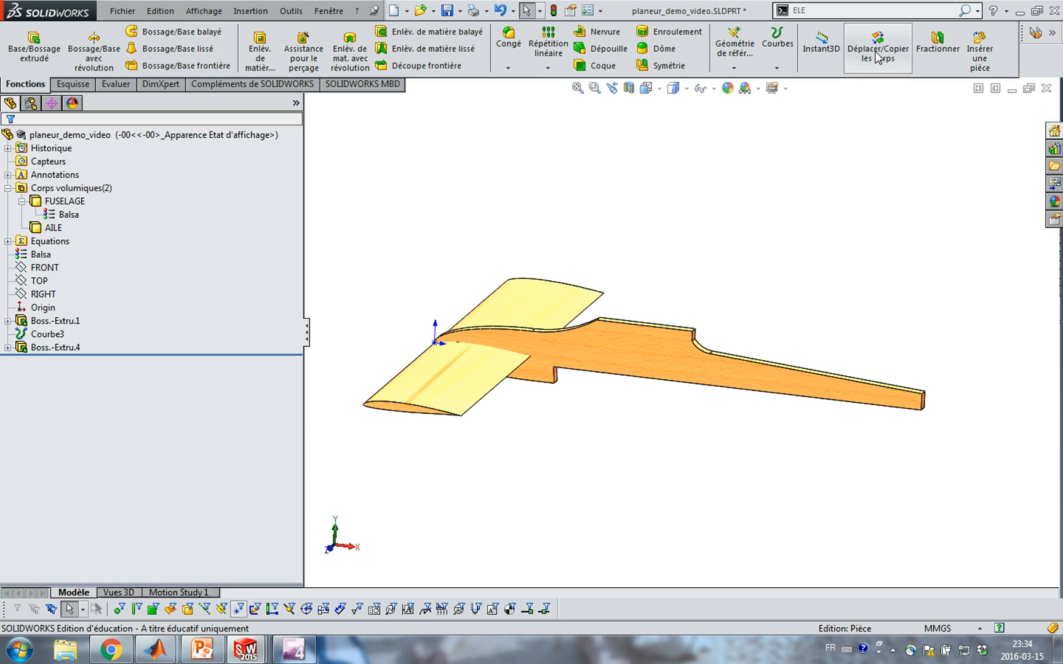
left_click(250, 11)
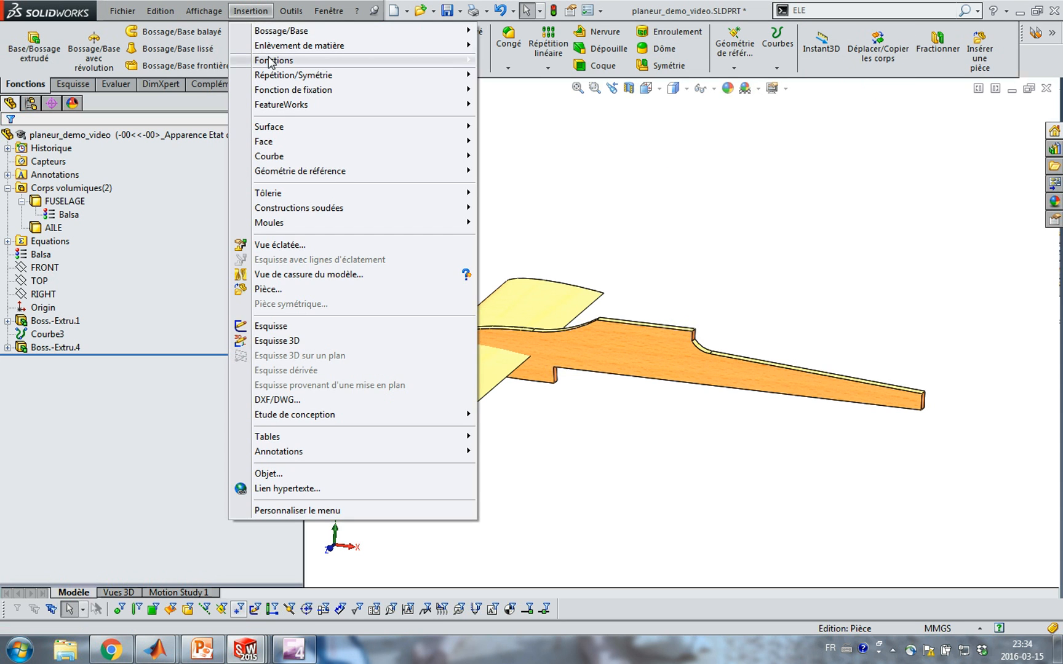
mouse_move(274, 60)
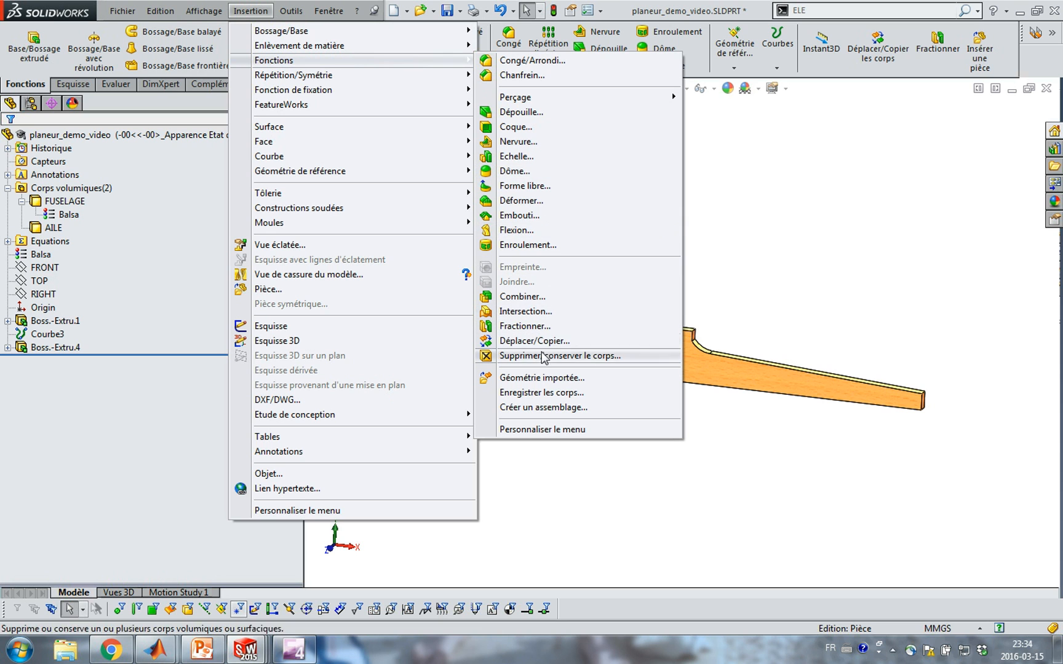
left_click(861, 281)
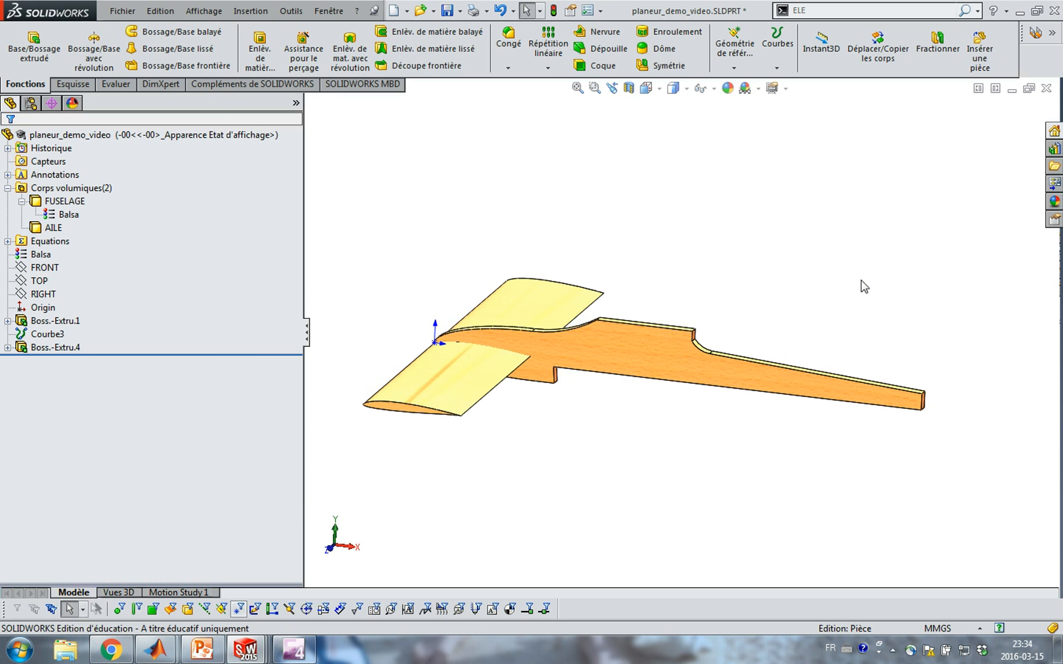
- Look up the Déplacer/Copier les corps command among the Fonctions commands in the toolbar customization settings
right_click(827, 69)
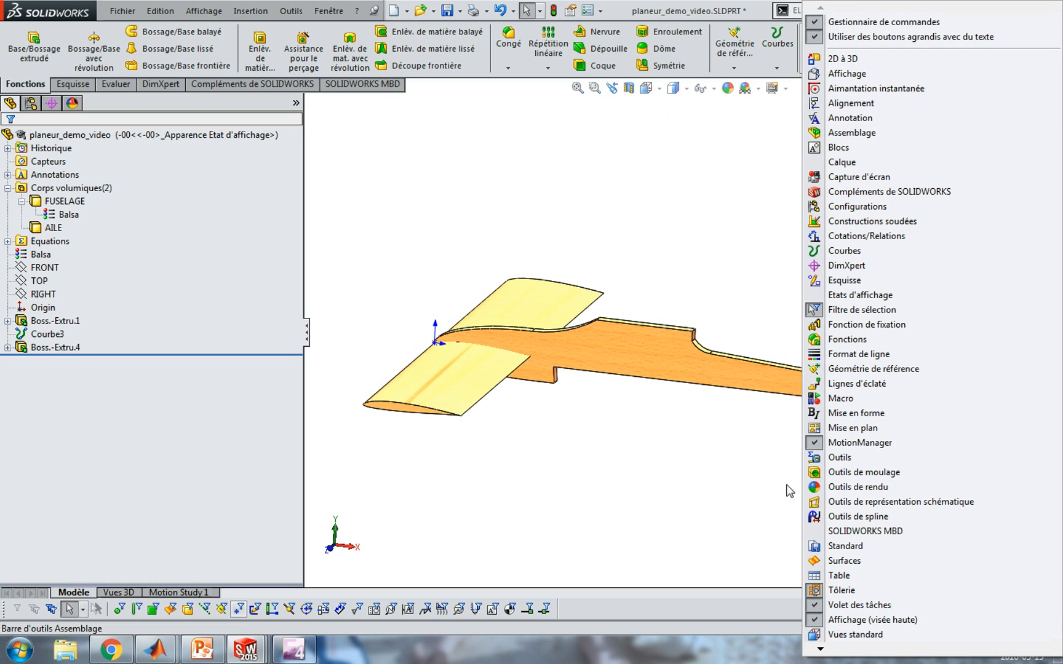
left_click(752, 169)
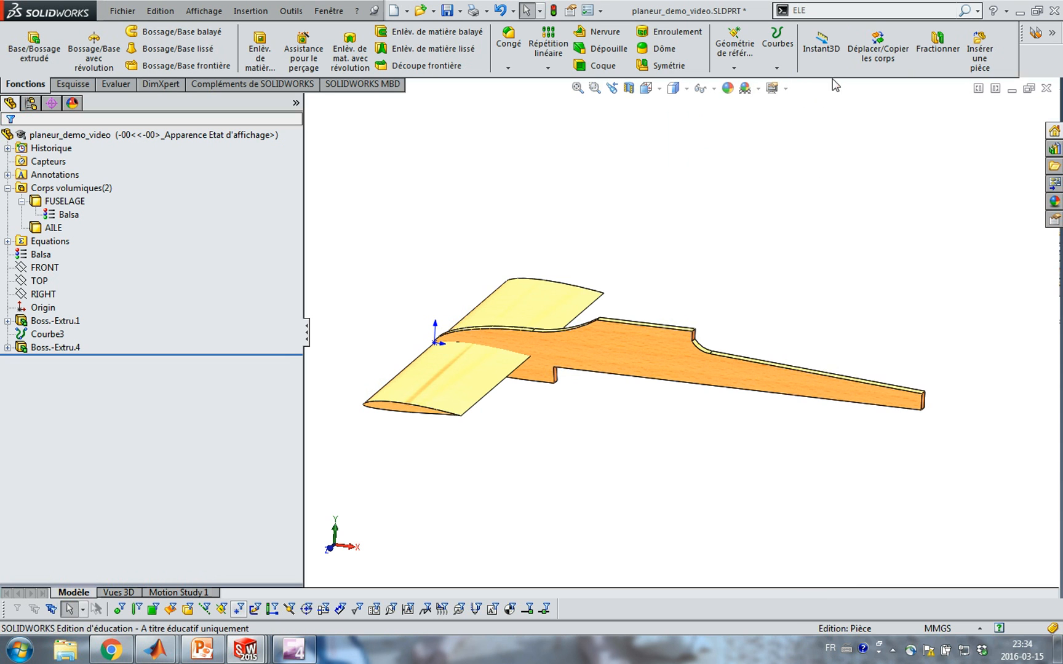
right_click(748, 43)
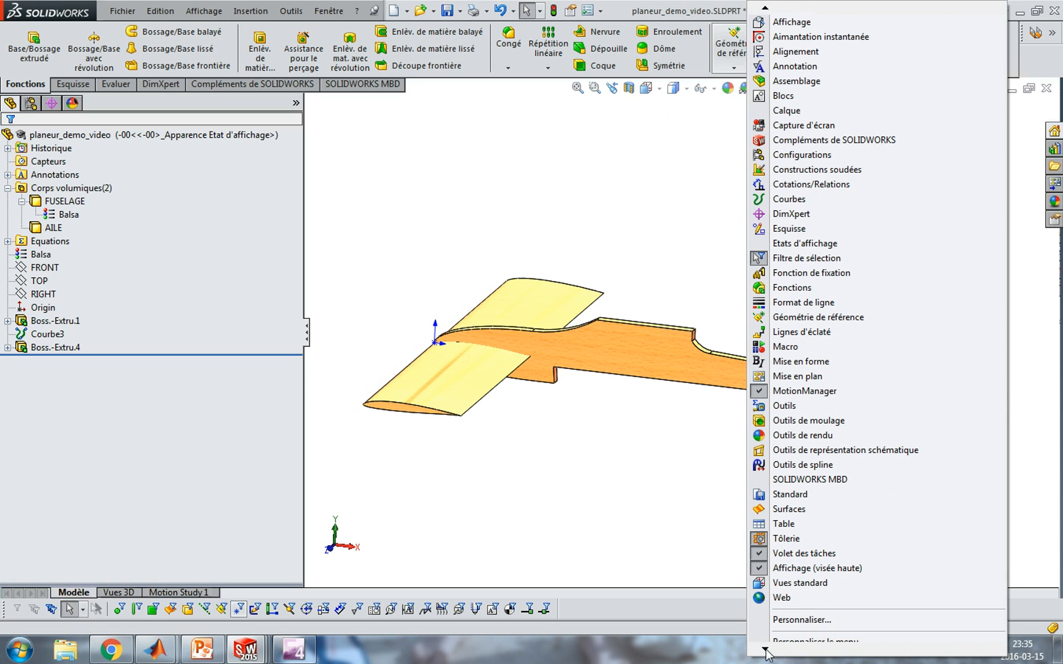
left_click(782, 616)
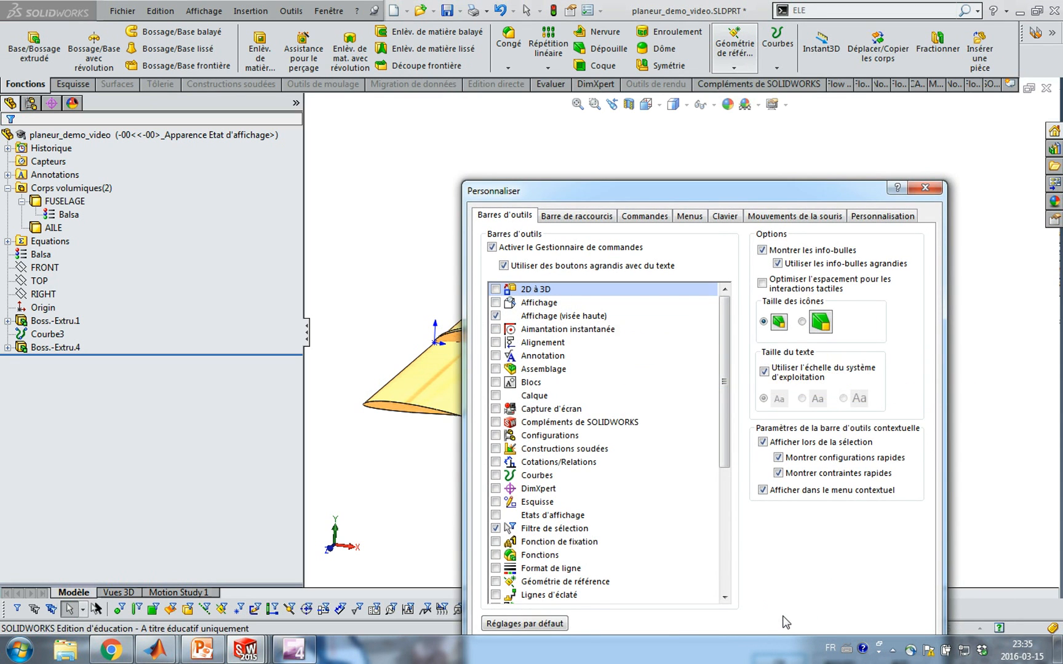
left_click(643, 216)
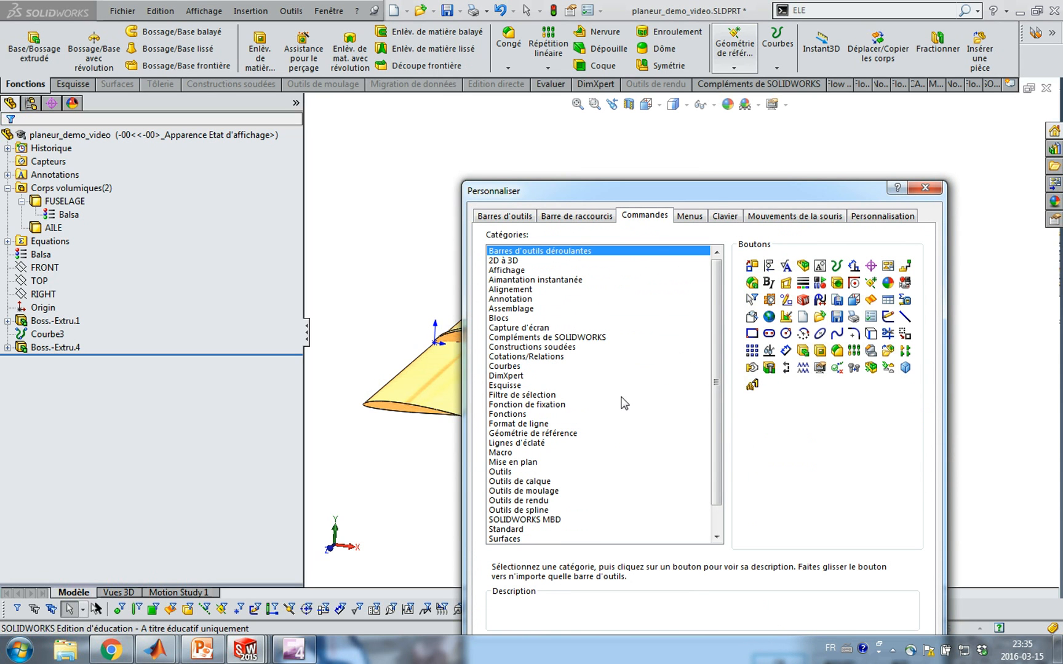
left_click(524, 416)
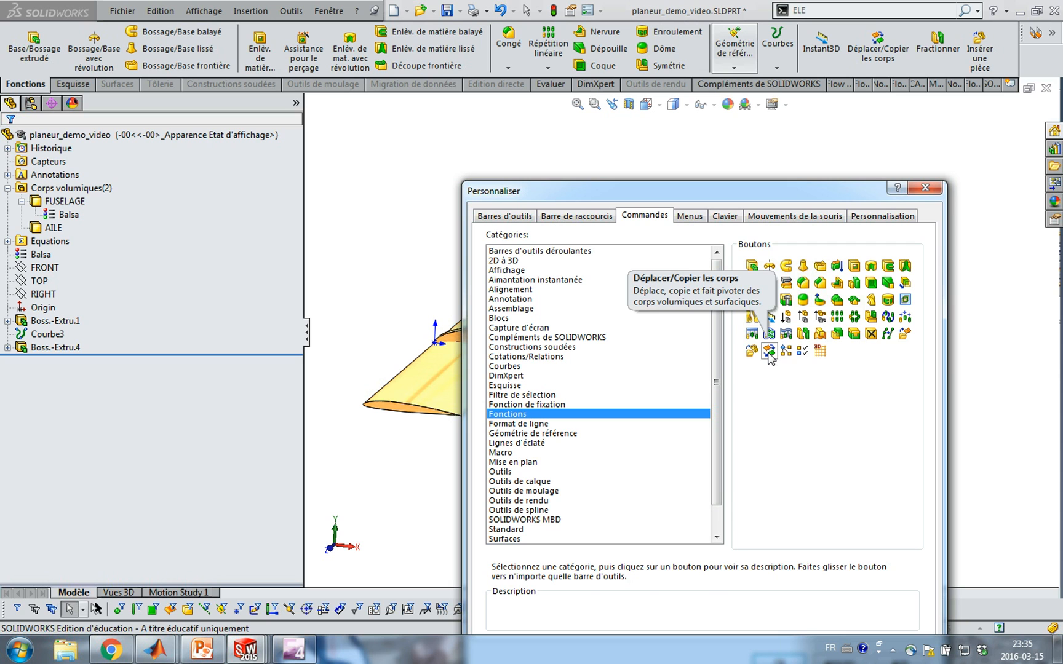
- Place a duplicate Déplacer/Copier les corps command on the Fonctions toolbar, remove it again and close the customization settings
left_click_drag(768, 354, 837, 57)
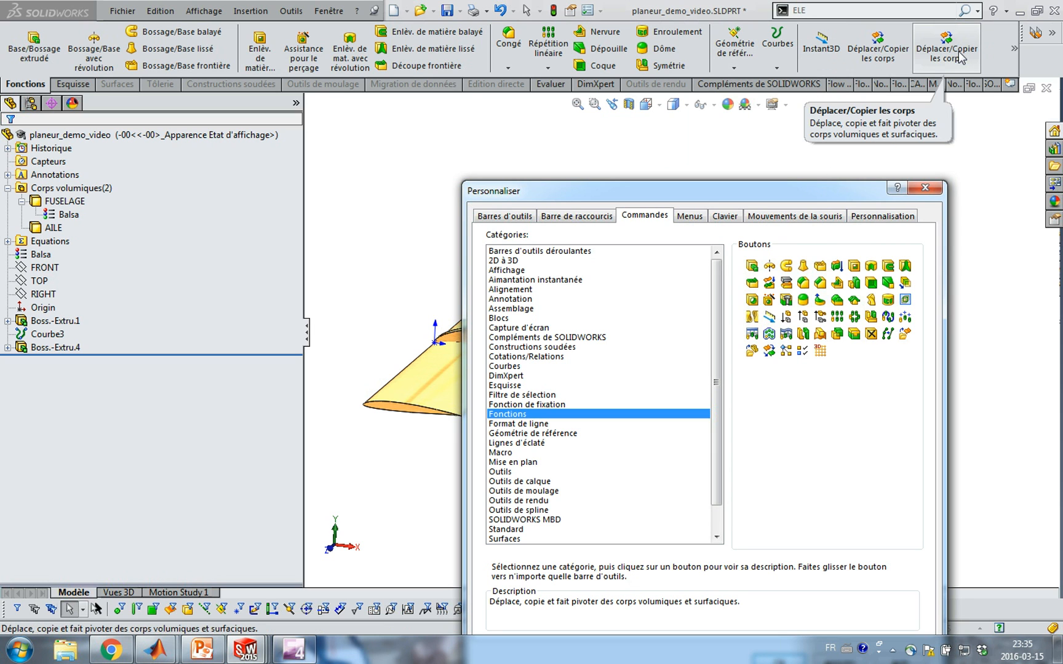
left_click_drag(960, 58, 853, 441)
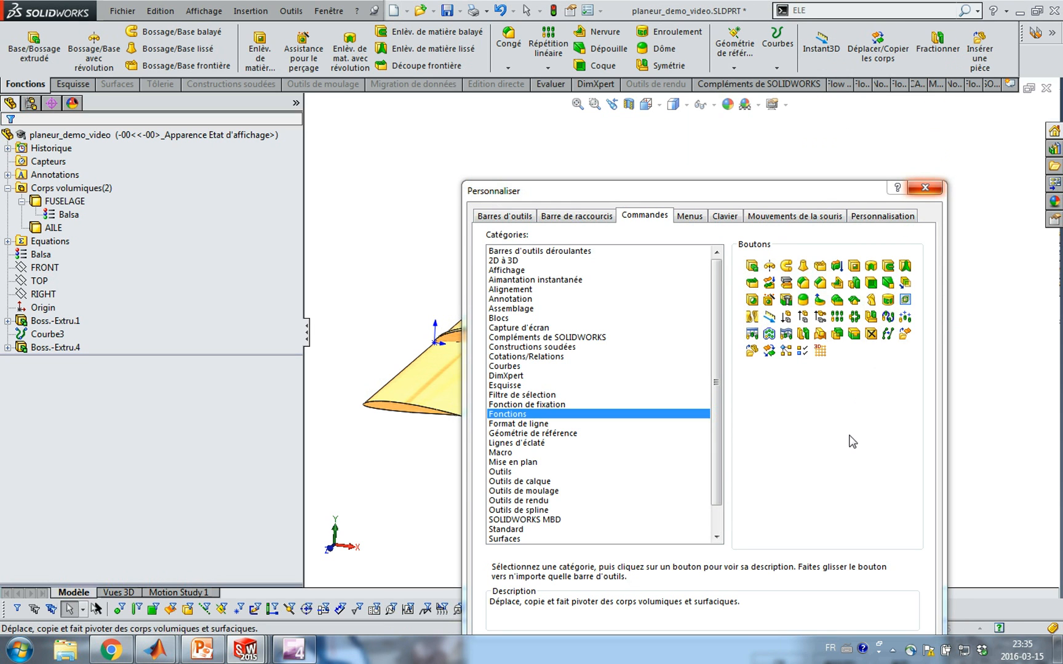
left_click(937, 192)
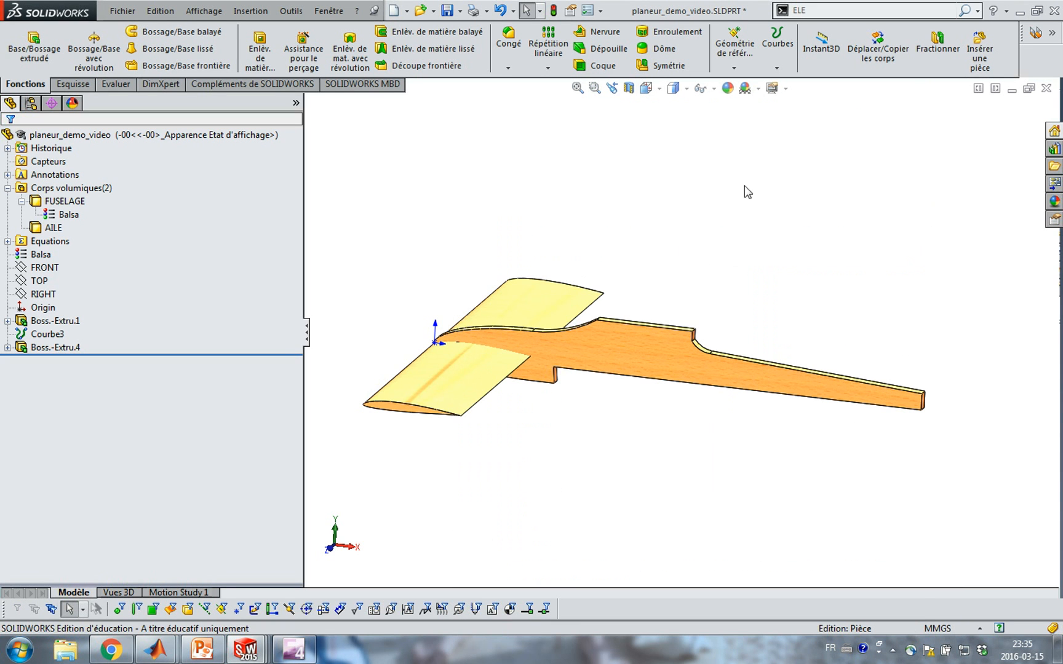
- Set up a Déplacer/Copier les corps translation of the AILE body with the part origin as its start point
left_click(538, 298)
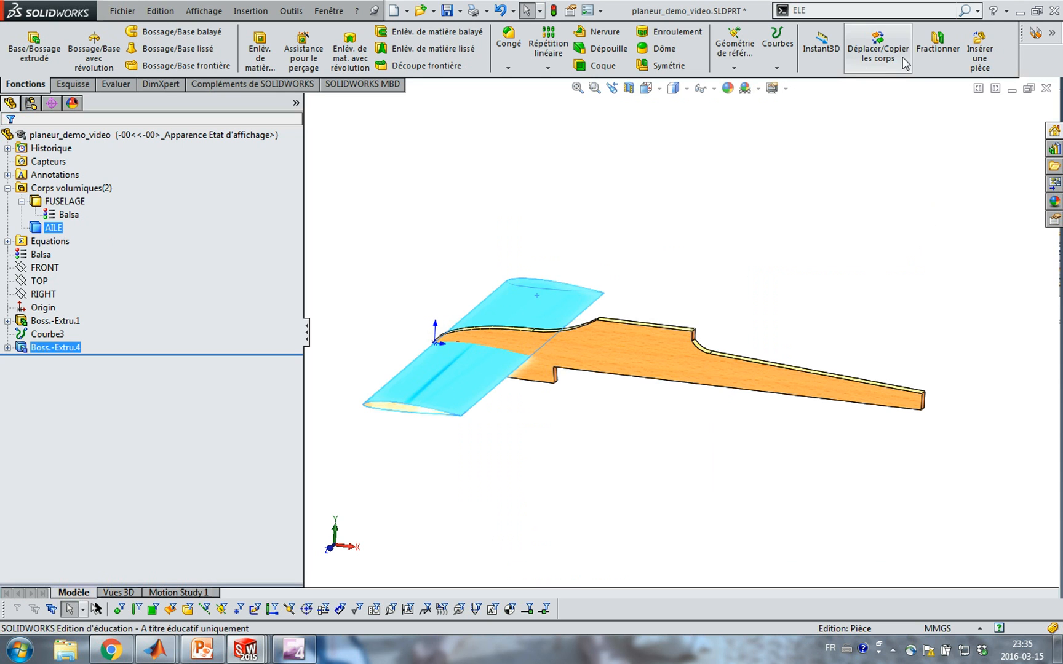
left_click(886, 46)
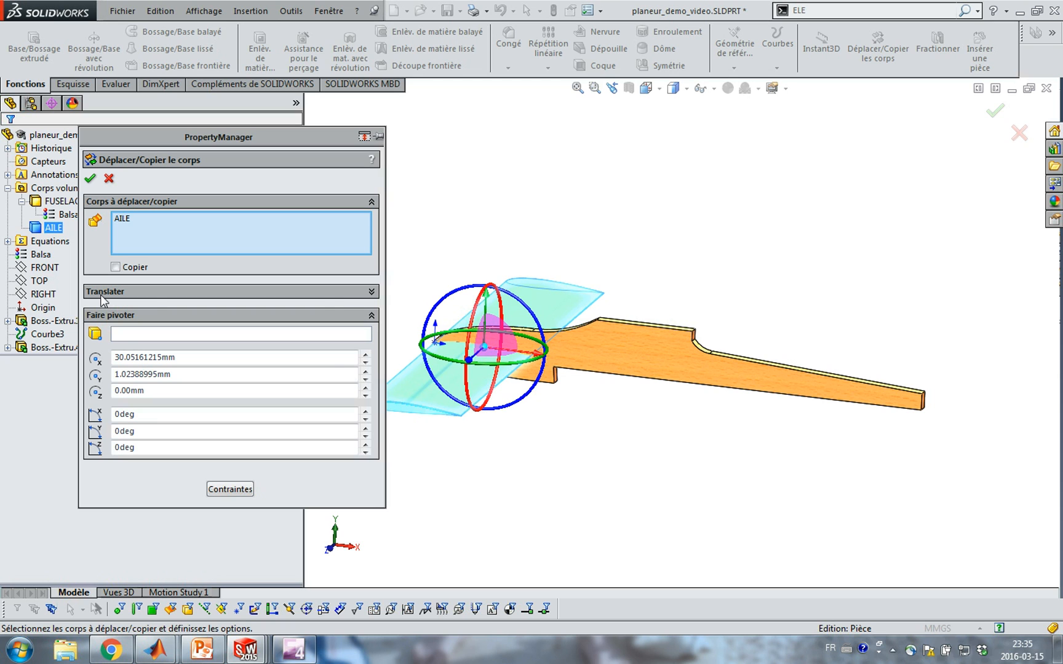
left_click(371, 292)
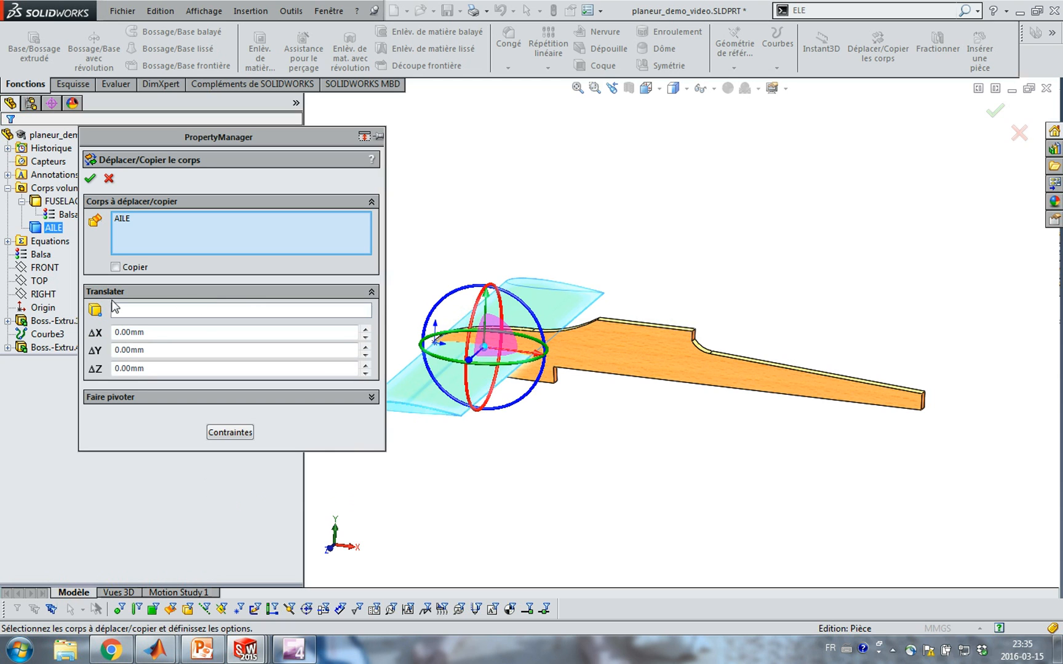
middle_click_drag(490, 493, 578, 506)
scroll(554, 384, "down", 10)
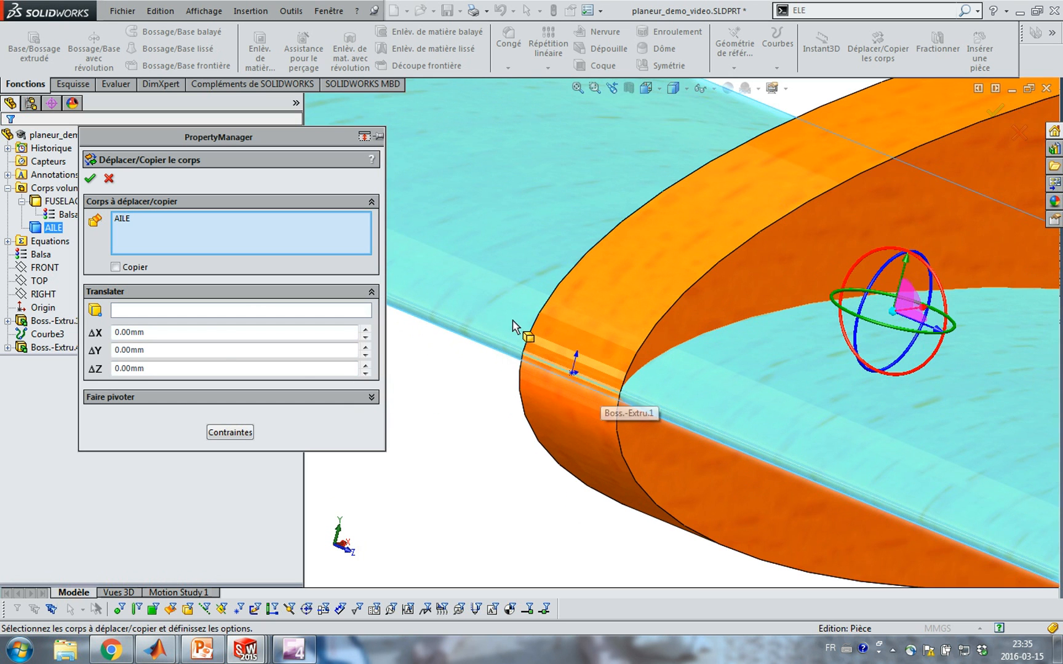
left_click(165, 316)
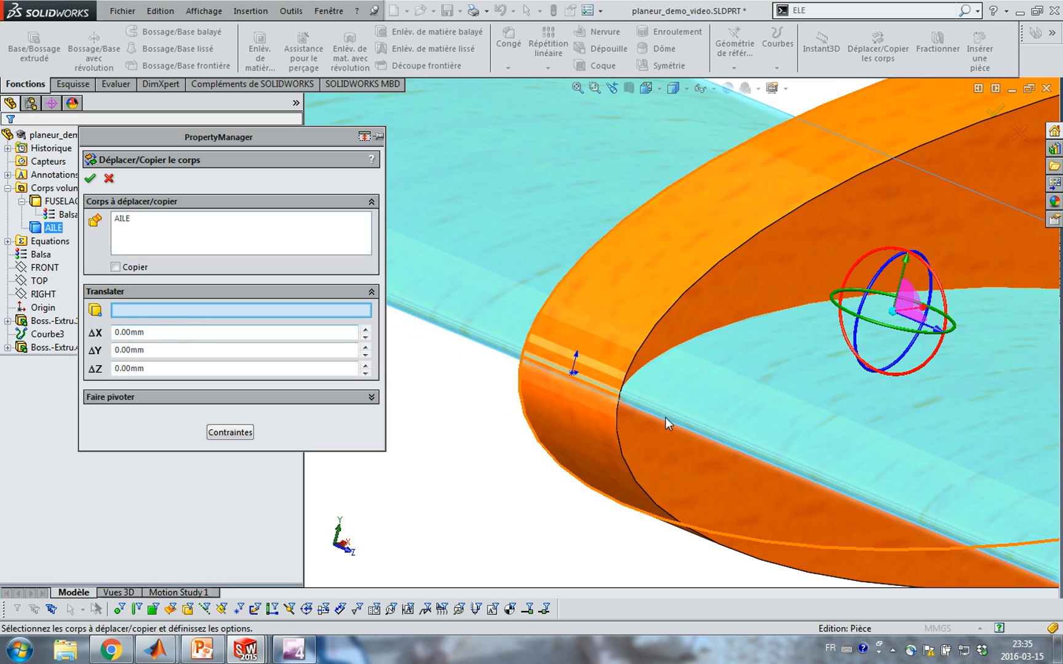
left_click(582, 377)
scroll(787, 264, "up", 8)
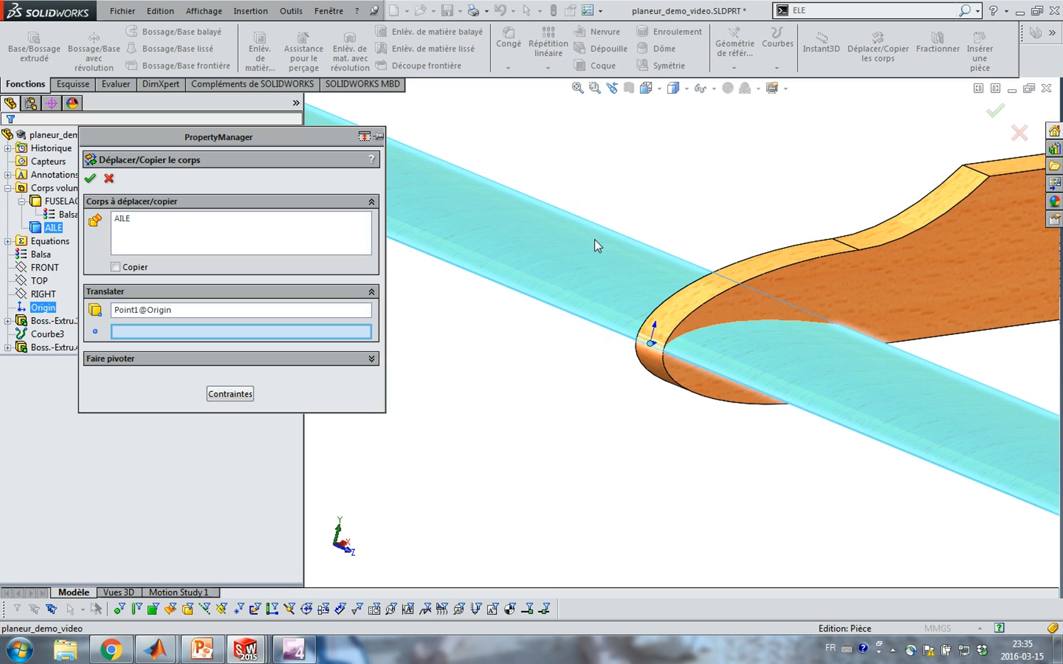
- Display the sketches and complete the wing translation to the fuselage sketch point at the front upper corner of the wing seat
left_click(200, 11)
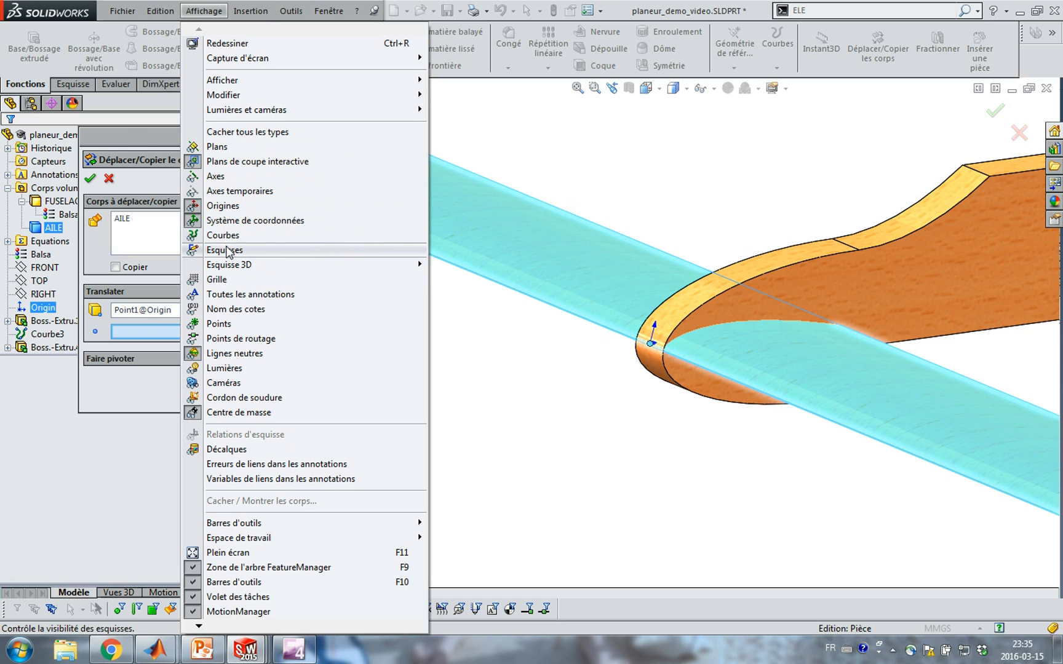
left_click(230, 250)
middle_click_drag(834, 344, 898, 305)
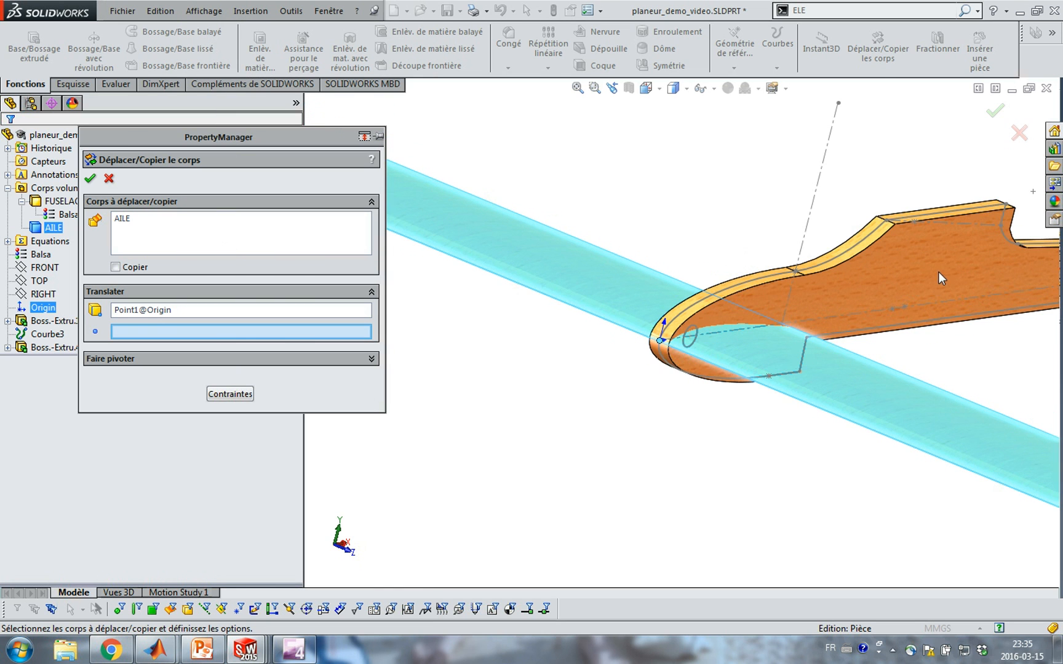
middle_click_drag(943, 261, 662, 277, "ctrl")
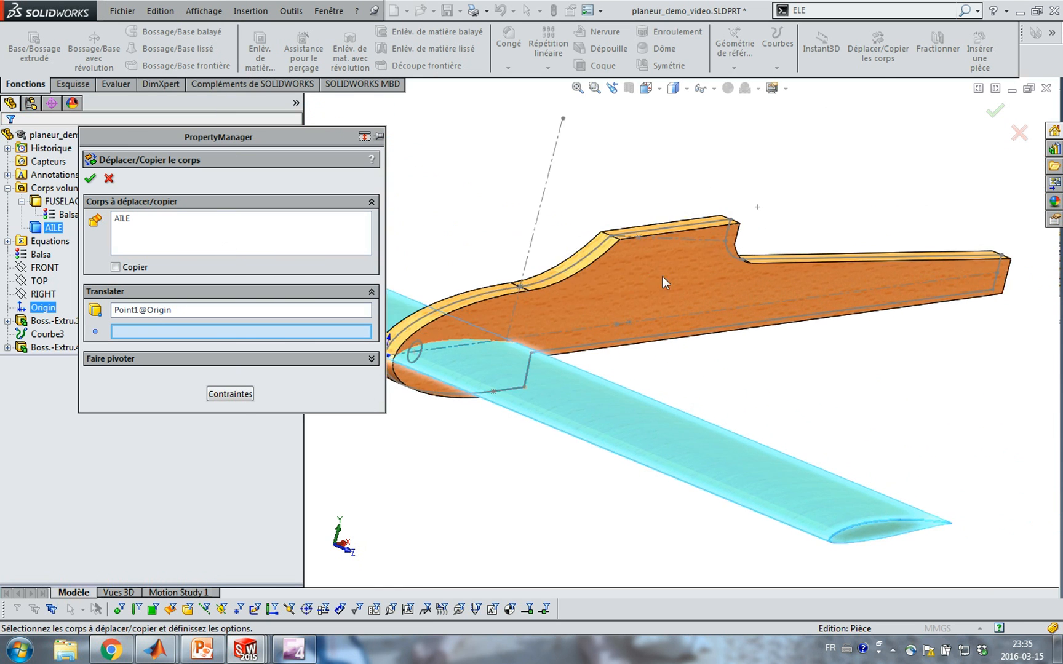
left_click(611, 236)
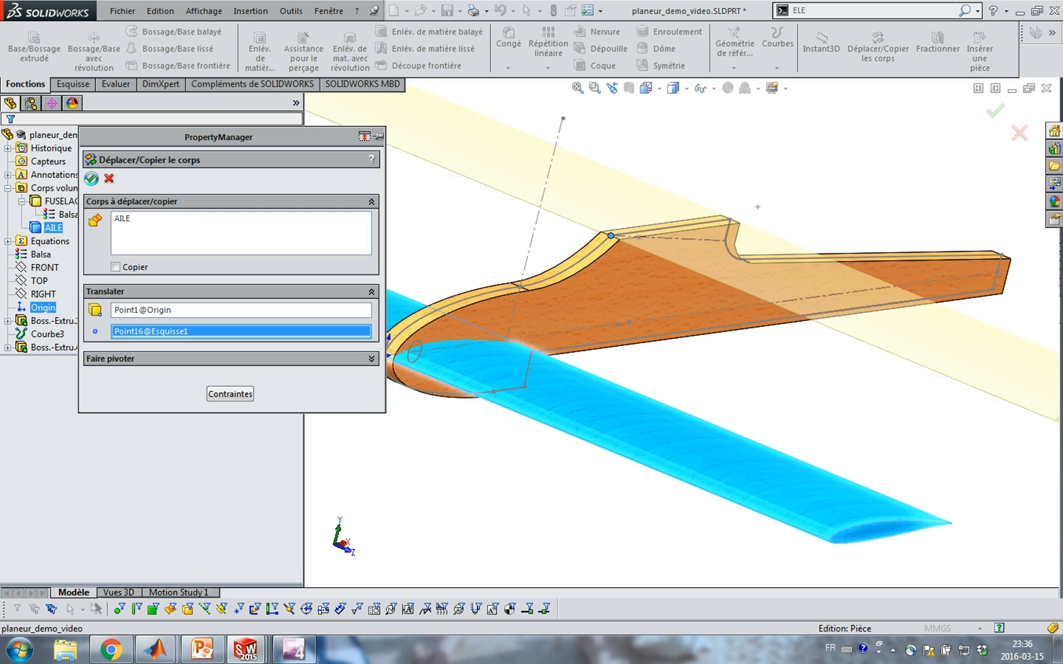
left_click(91, 178)
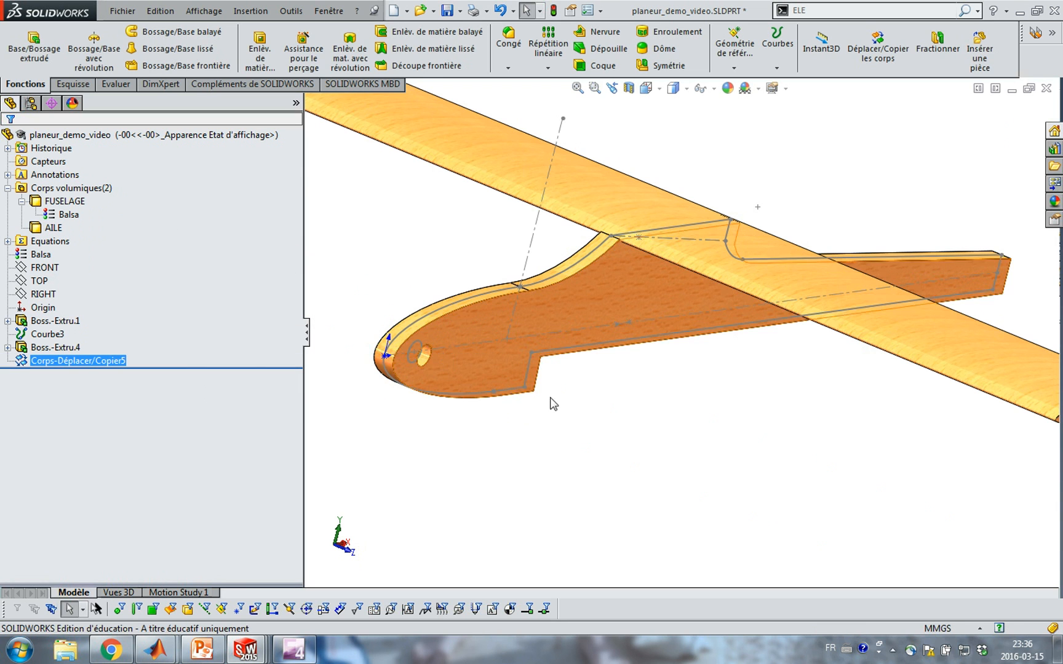
- Start a second Déplacer/Copier les corps operation on the AILE body and activate its rotation reference
middle_click_drag(550, 399, 161, 281)
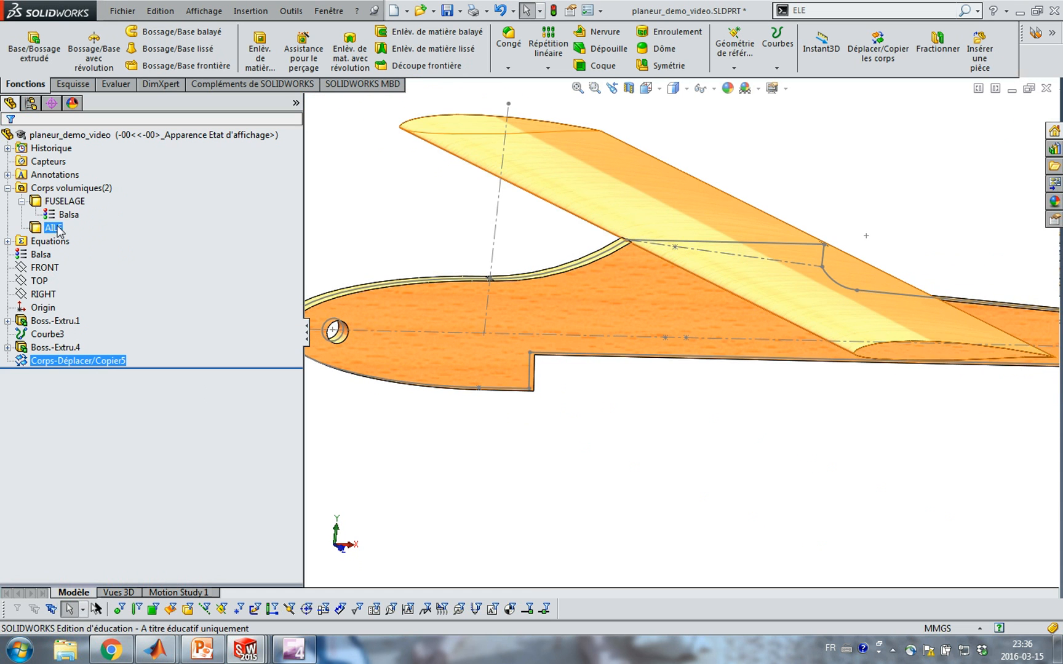
middle_click_drag(606, 402, 575, 362)
key("ctrl+1")
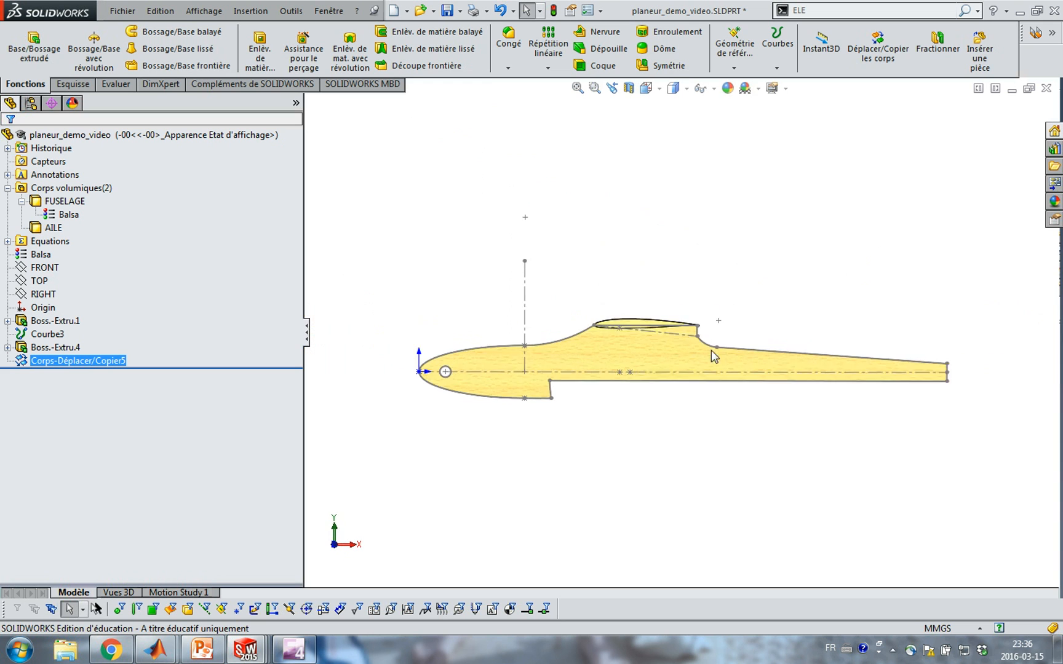
scroll(711, 345, "down", 5)
middle_click_drag(711, 345, 751, 270, "ctrl")
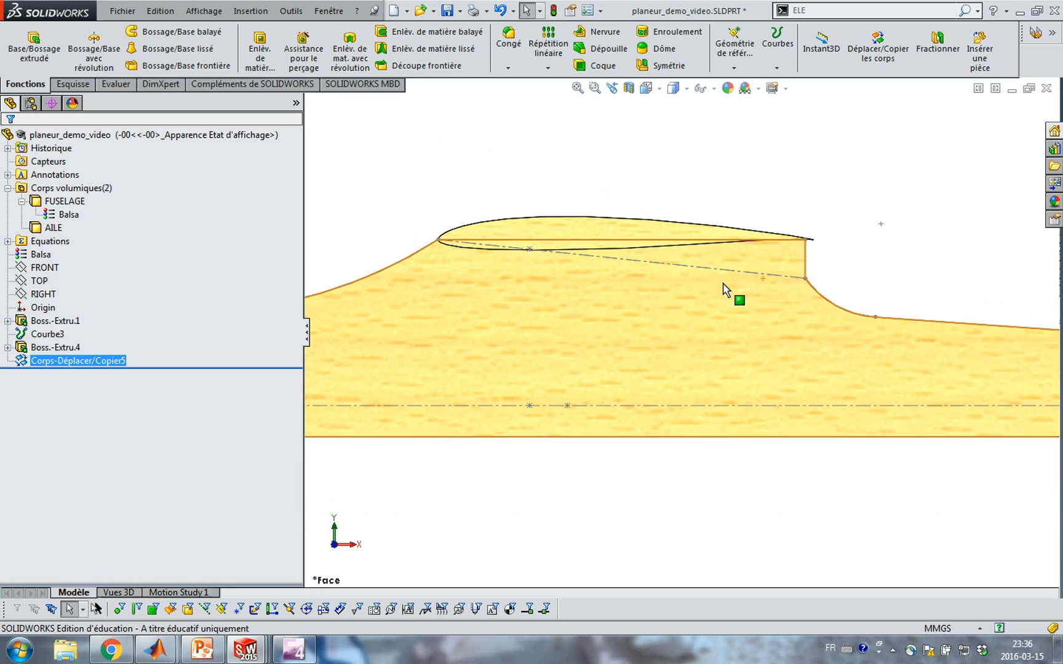
left_click(882, 50)
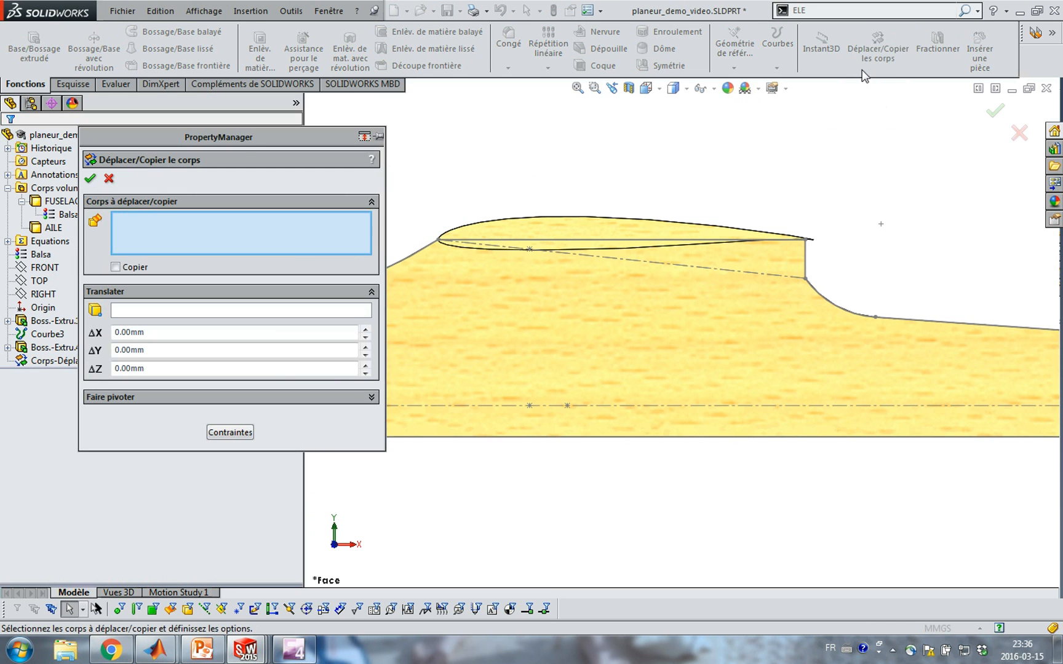
middle_click_drag(849, 135, 842, 162)
left_click(690, 197)
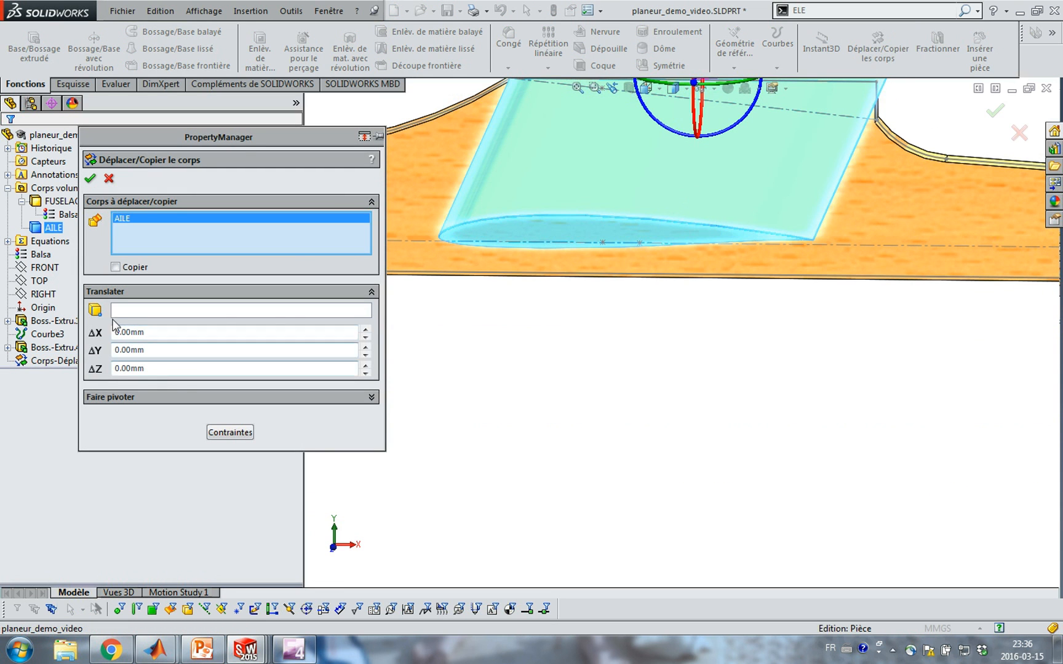
left_click(371, 292)
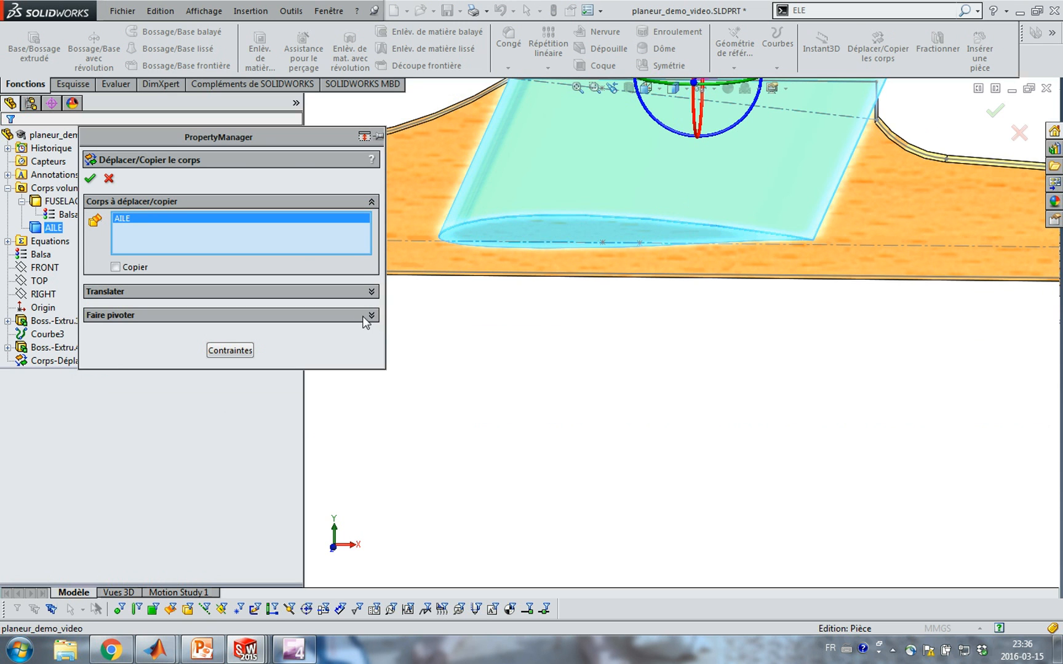
left_click(370, 315)
left_click(251, 334)
- Rotate the AILE body by 5deg about the fuselage's transverse edge at the front of the wing seat
middle_click_drag(477, 368, 541, 365)
middle_click_drag(551, 269, 564, 403, "ctrl")
scroll(566, 301, "down", 1)
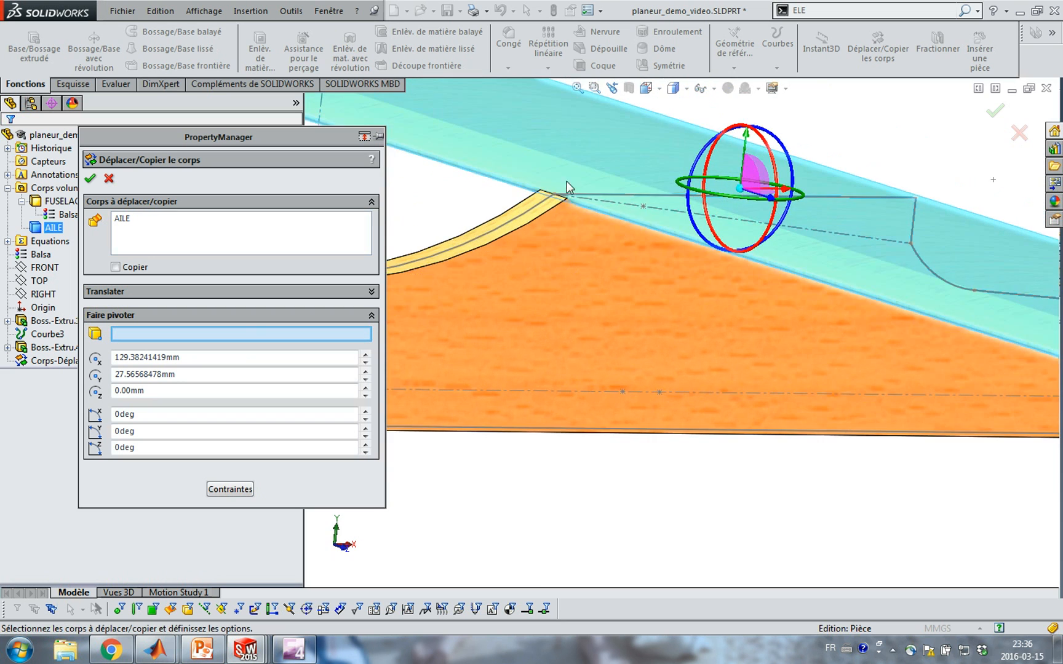
scroll(556, 166, "down", 6)
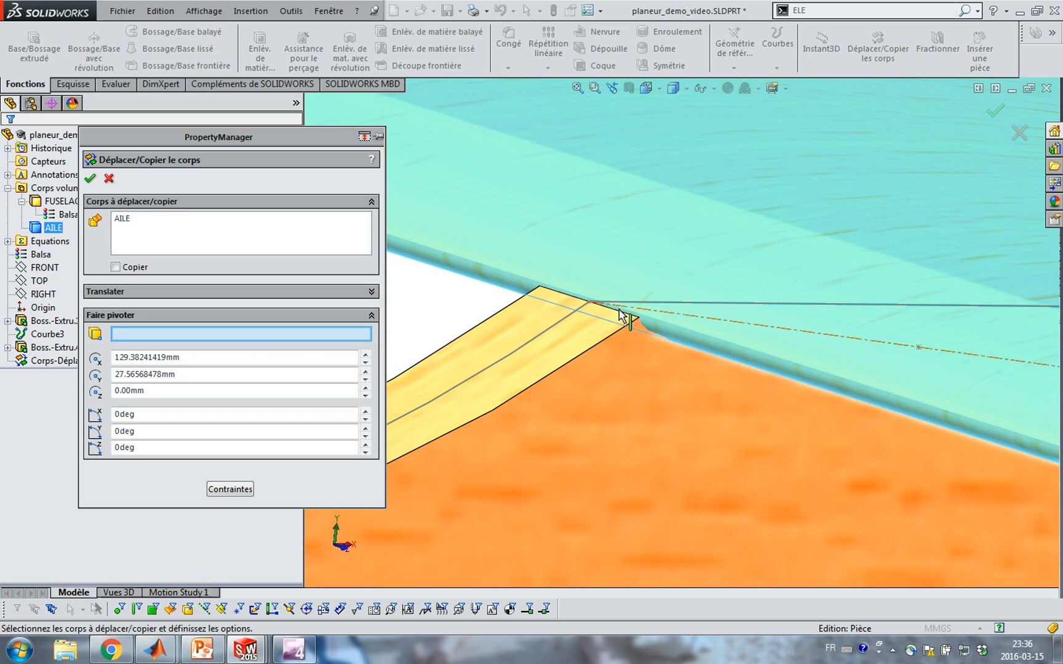
left_click(627, 320)
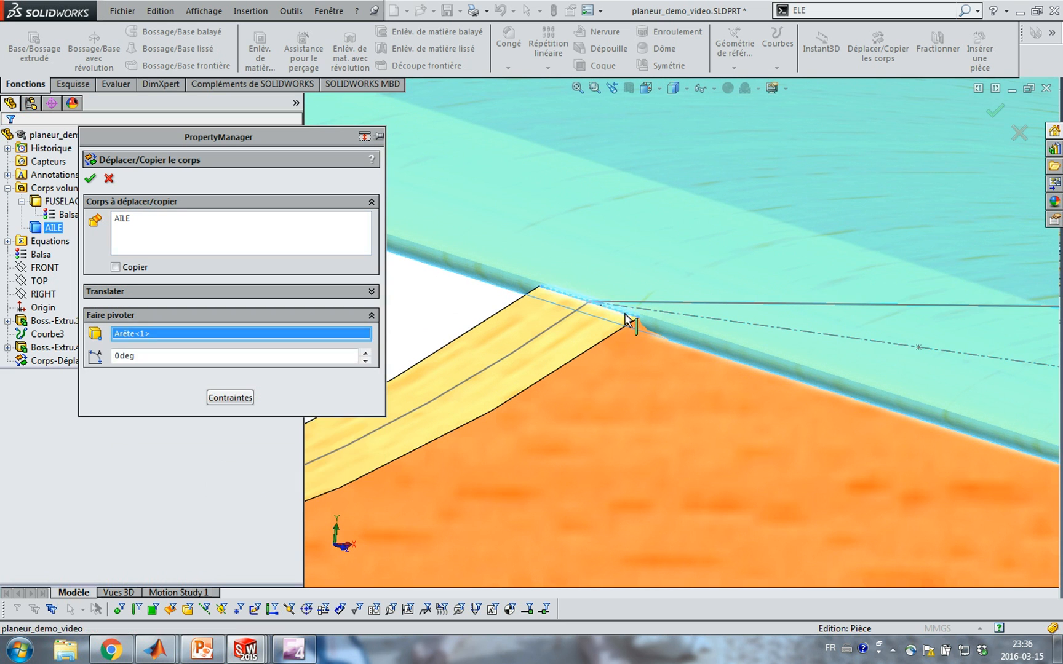
double_click(207, 356)
type("5deg")
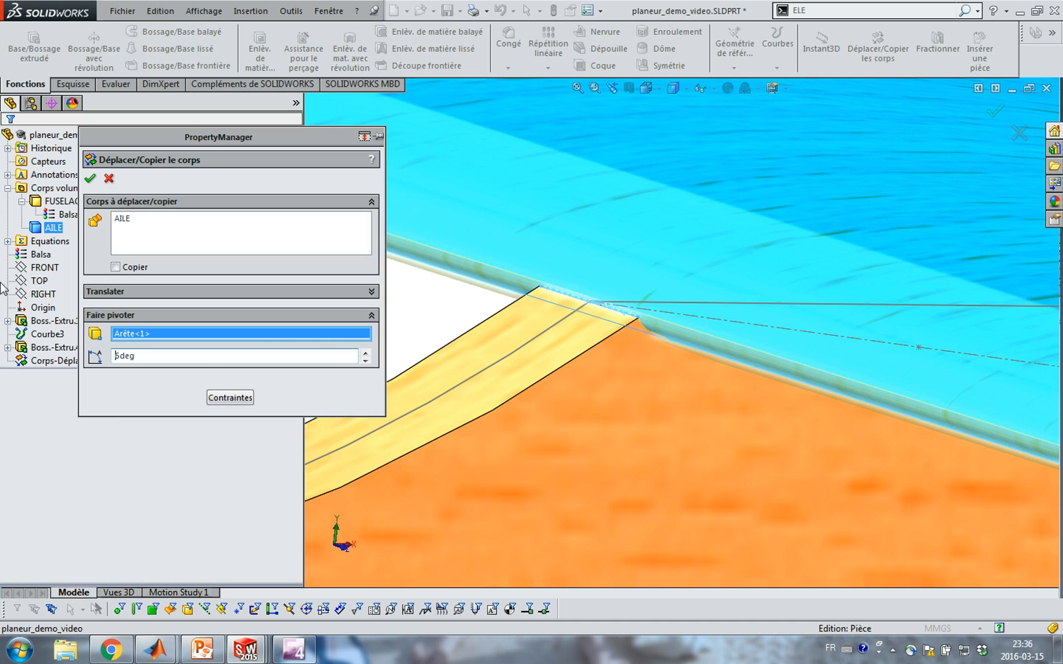
key("Return")
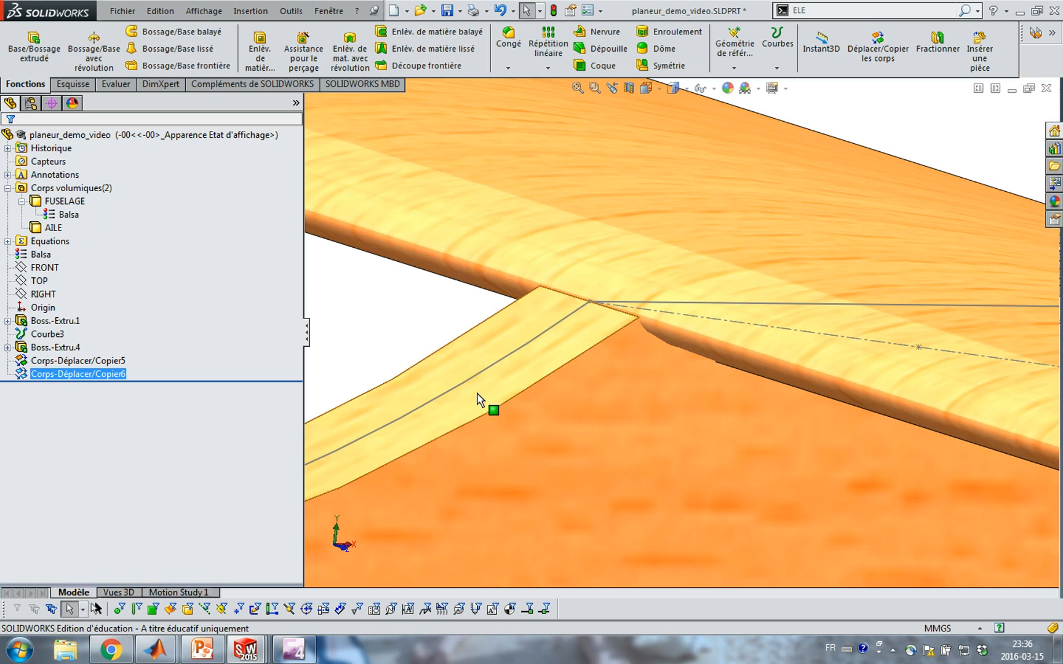
- Examine how the rotated wing sits in the fuselage and check the FUSELAGE body and its material entry
key("ctrl+1")
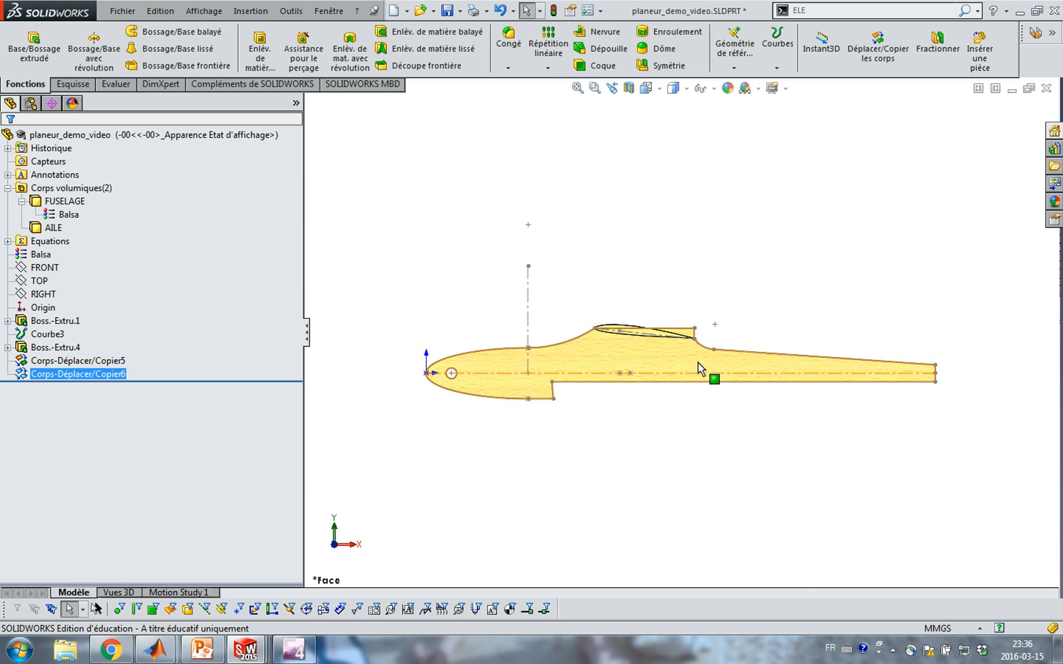
scroll(699, 369, "down", 6)
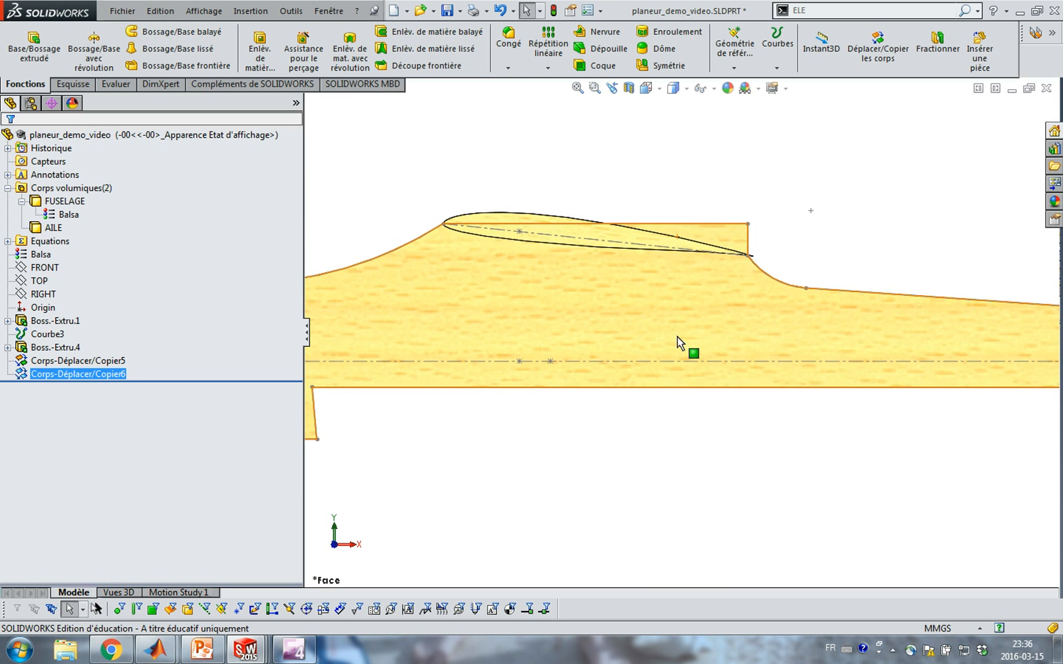
scroll(677, 344, "up", 2)
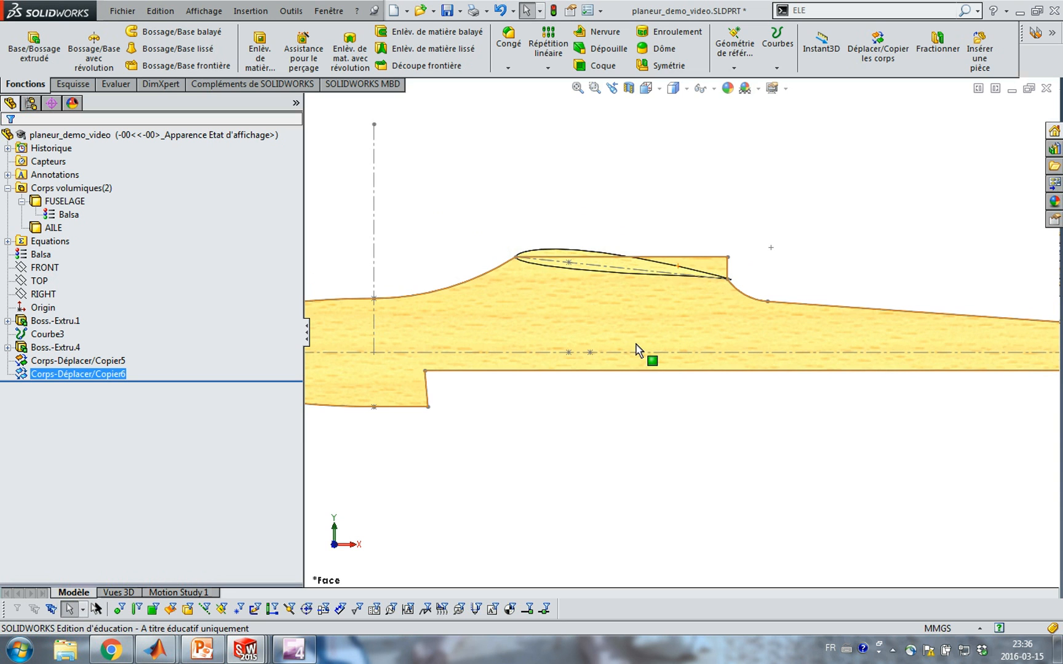
mouse_move(595, 208)
middle_mouse_down()
mouse_move(591, 243)
mouse_move(595, 211)
middle_mouse_up()
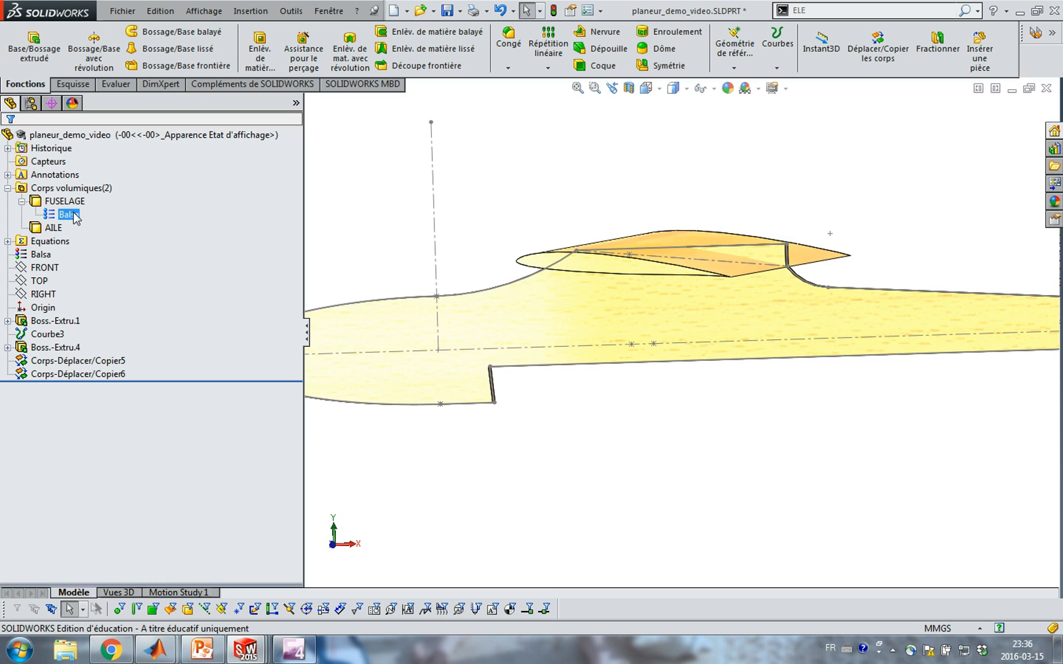
left_click(66, 202)
left_click(69, 215)
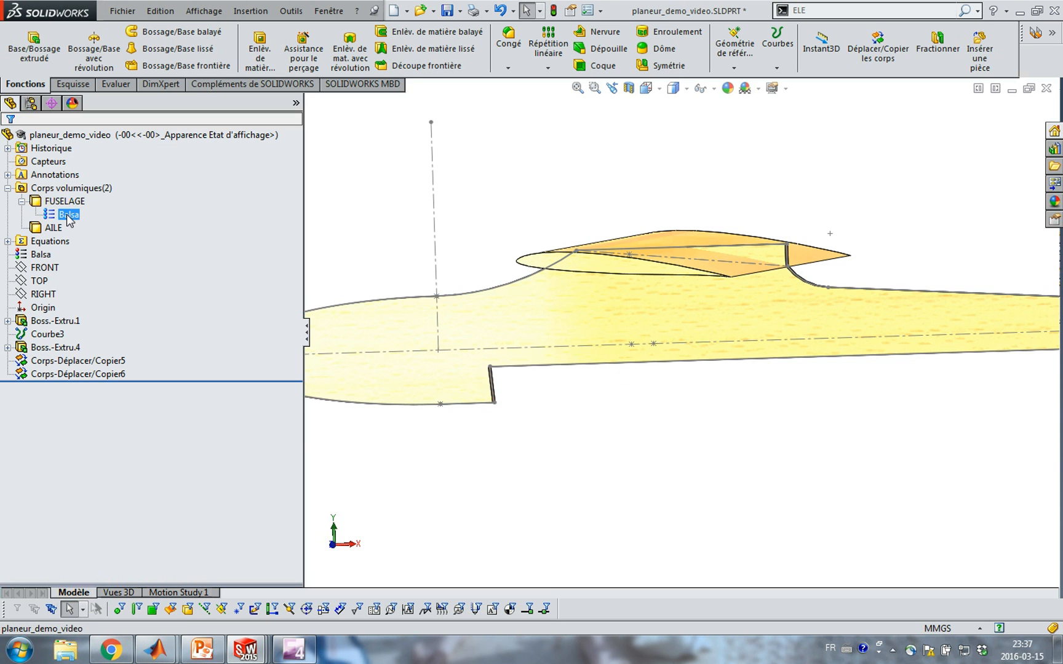
left_click(66, 201)
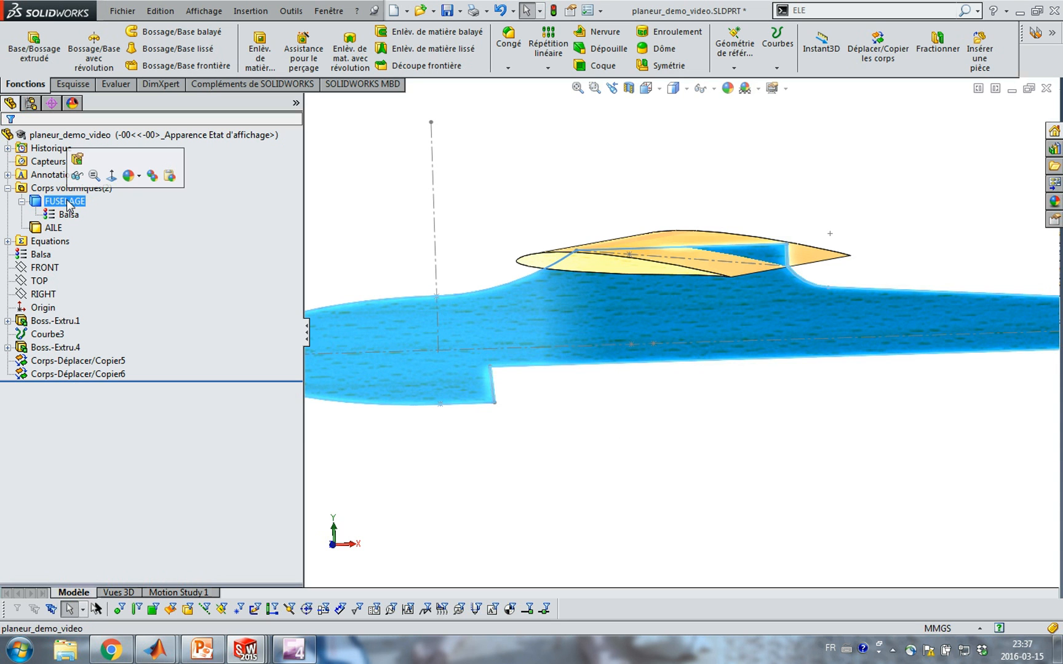
middle_click_drag(553, 193, 550, 239)
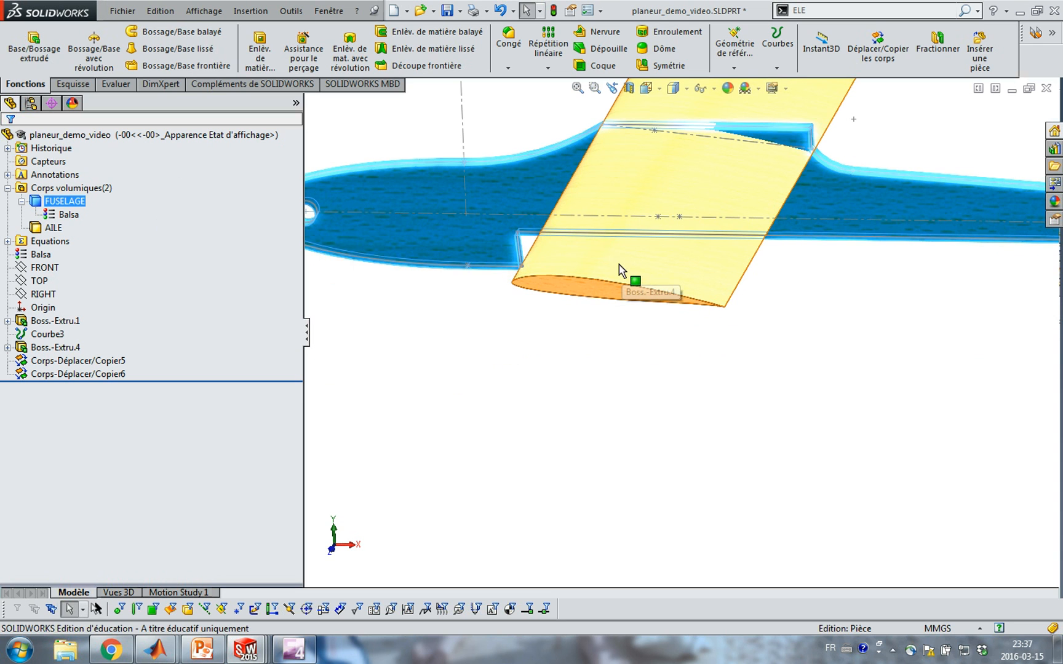
left_click(623, 368)
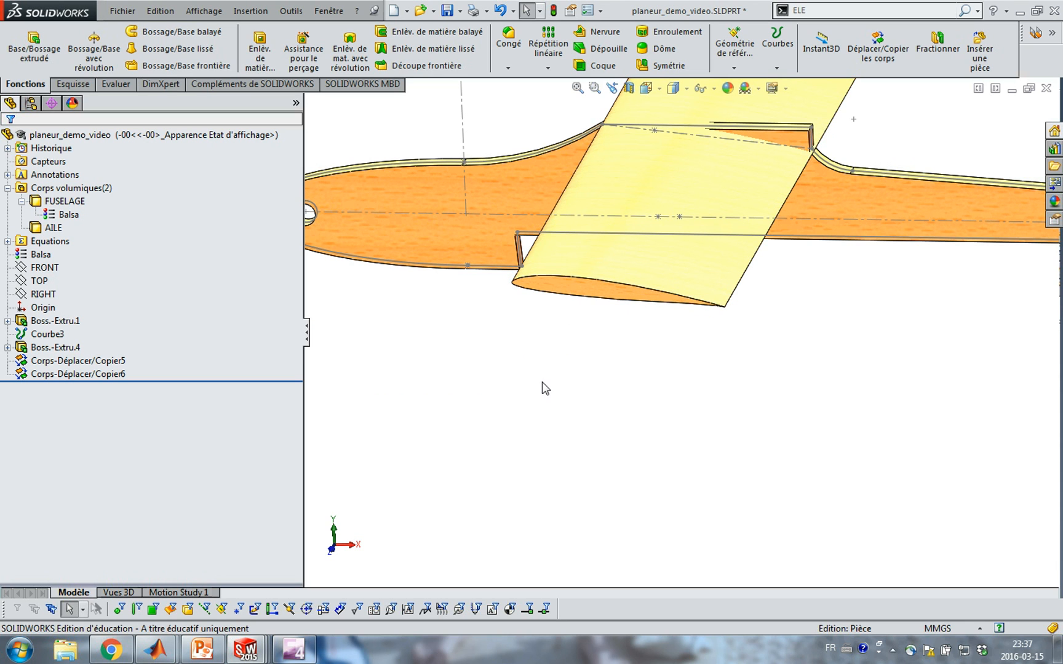
- Assign the custom plastic material polystyrene extrudé to the AILE body
left_click(49, 229)
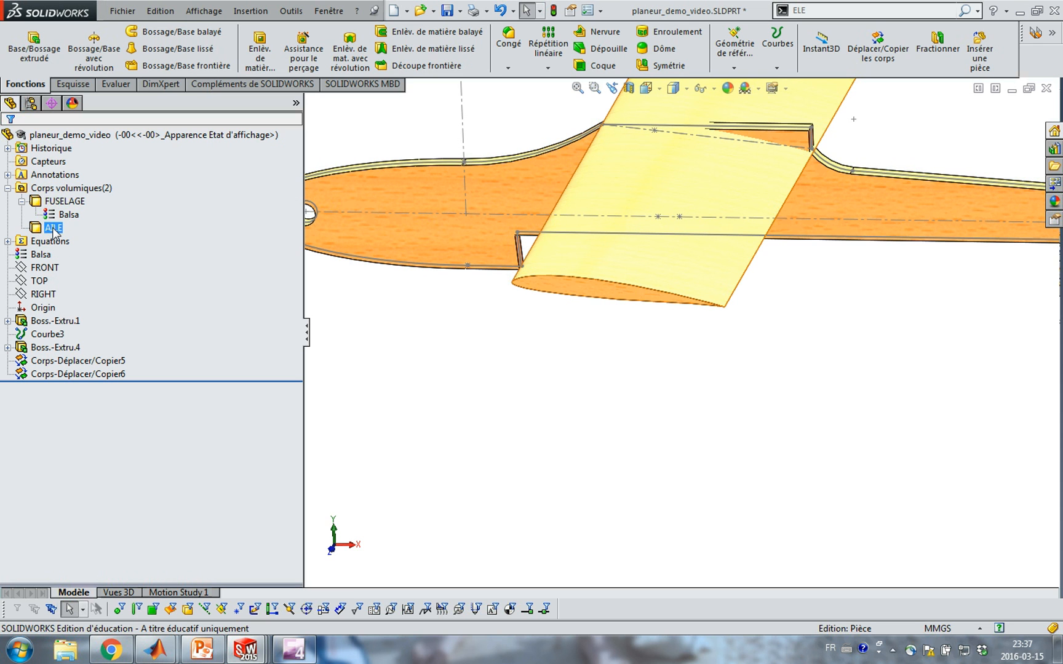
left_click(53, 229)
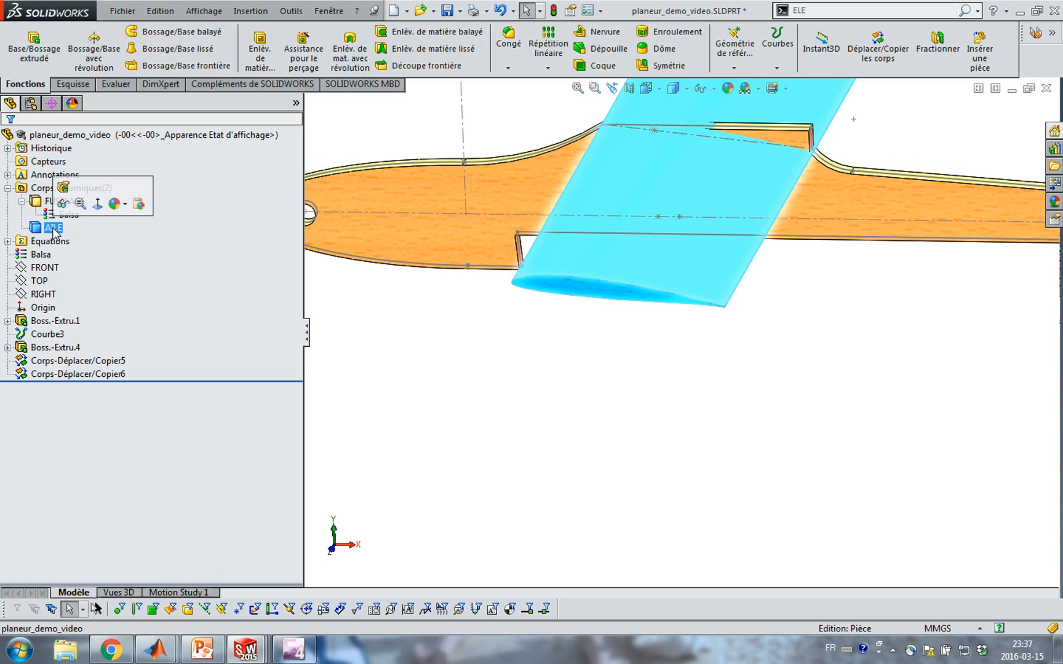
right_click(54, 230)
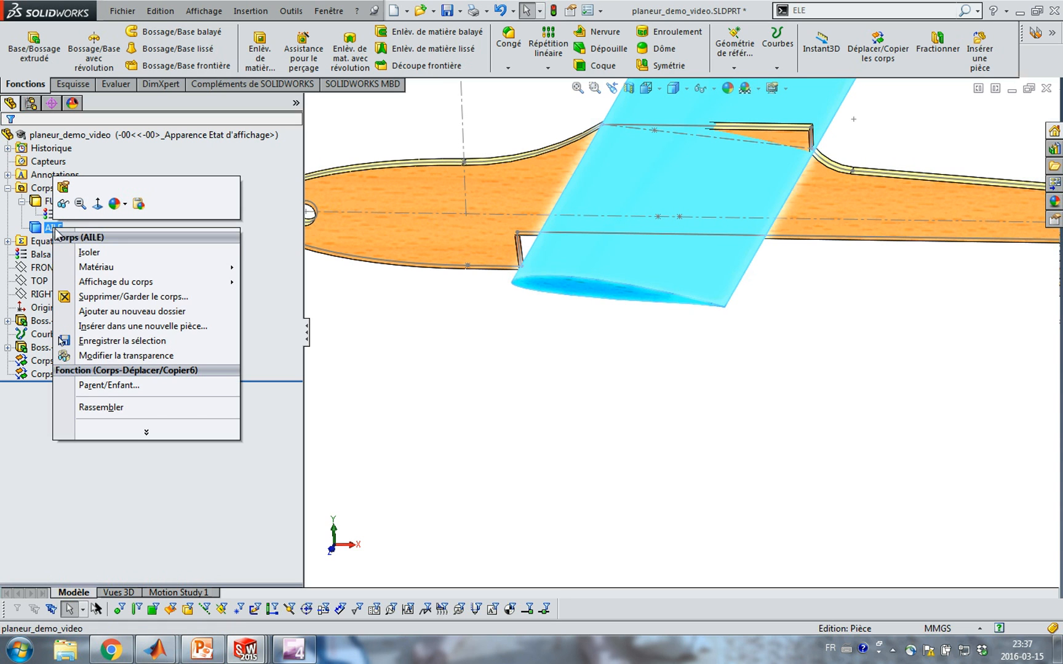
mouse_move(103, 269)
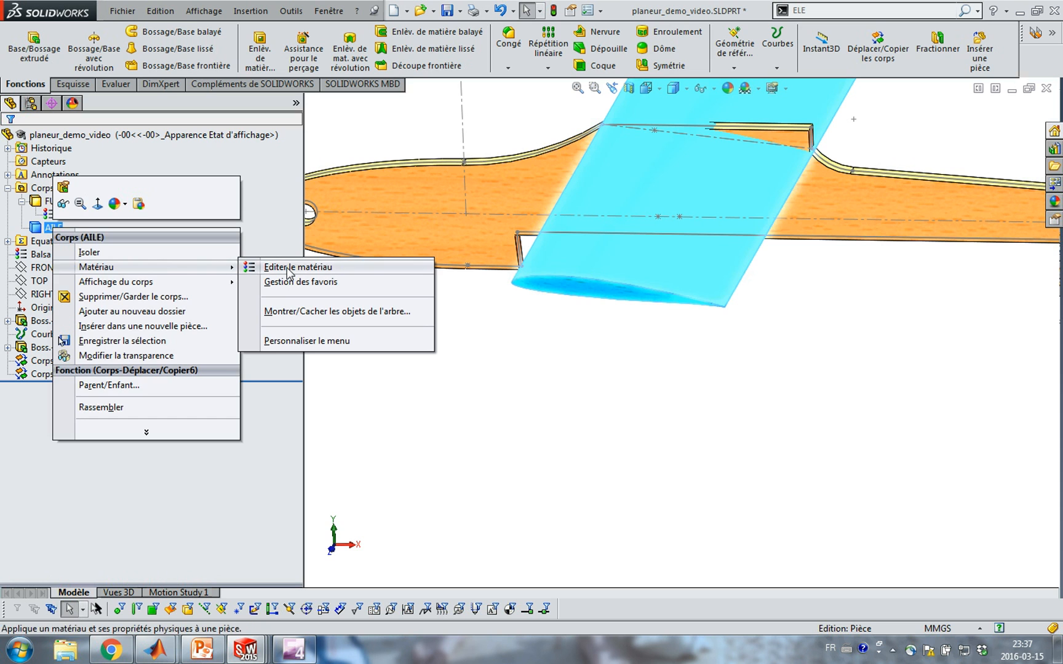
left_click(287, 268)
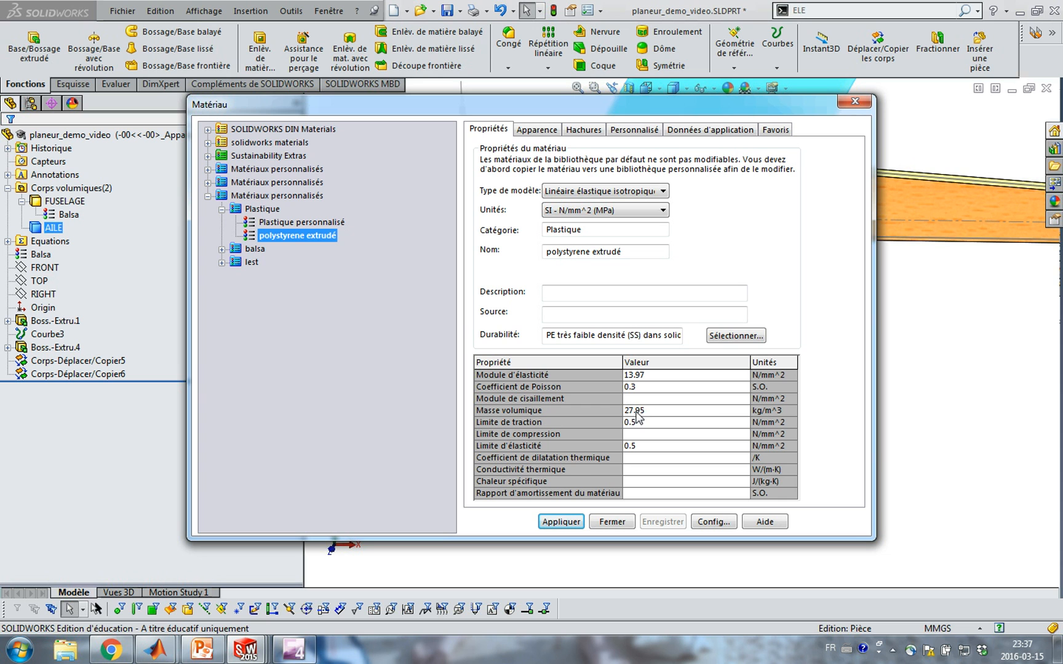
left_click(570, 526)
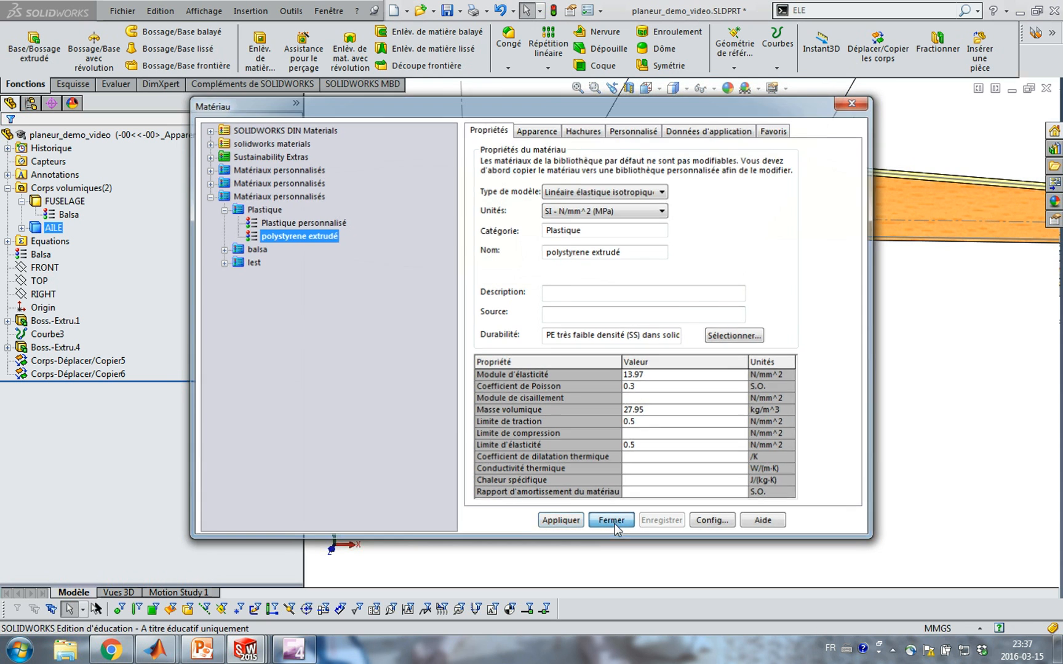
left_click(612, 522)
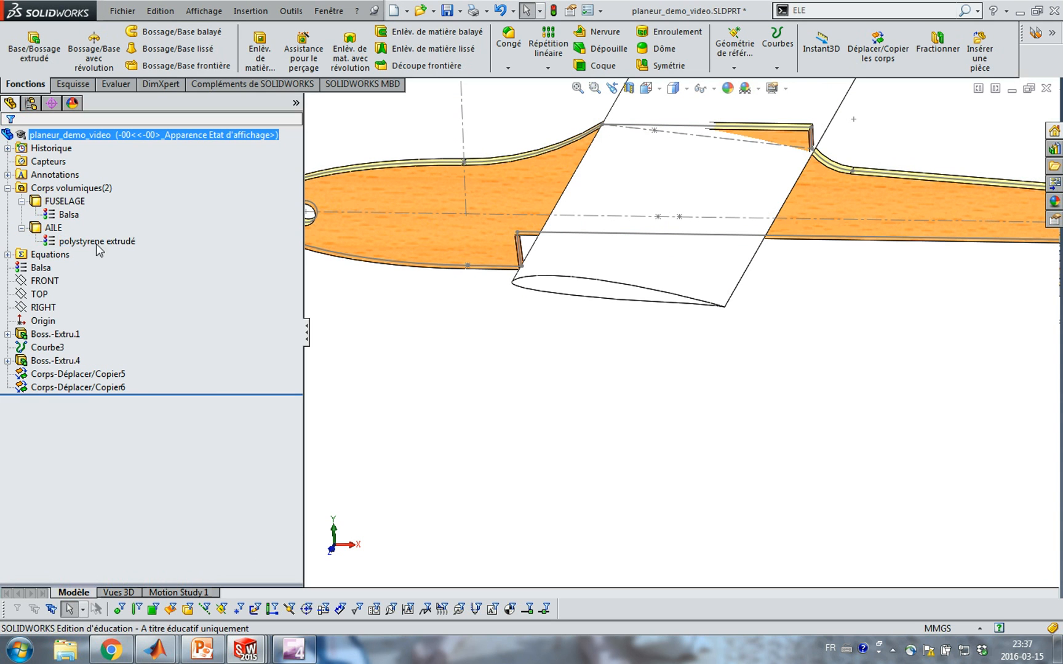
- Cut the wing's shape out of the FUSELAGE body with an Embouti feature, using the AILE body as tool and Enlèv. de matière enabled
mouse_move(416, 329)
middle_mouse_down()
mouse_move(422, 311)
mouse_move(445, 330)
mouse_move(373, 447)
mouse_move(380, 434)
mouse_move(358, 418)
mouse_move(398, 436)
mouse_move(388, 426)
mouse_move(462, 415)
mouse_move(481, 351)
mouse_move(507, 359)
mouse_move(487, 356)
mouse_move(506, 360)
mouse_move(498, 356)
middle_mouse_up()
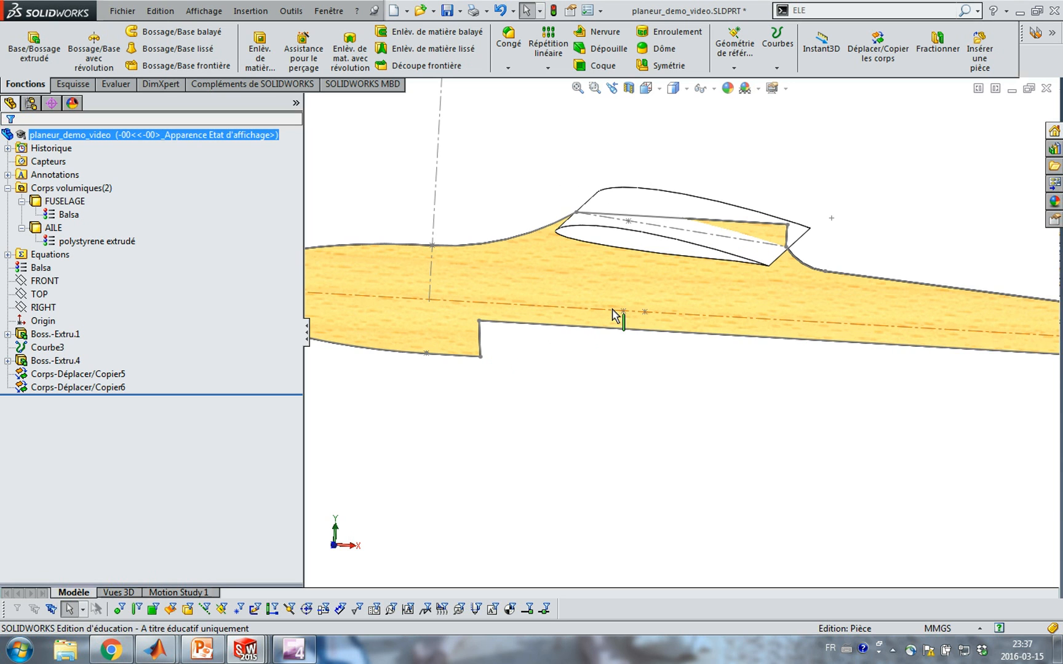
middle_click_drag(586, 341, 565, 410, "ctrl")
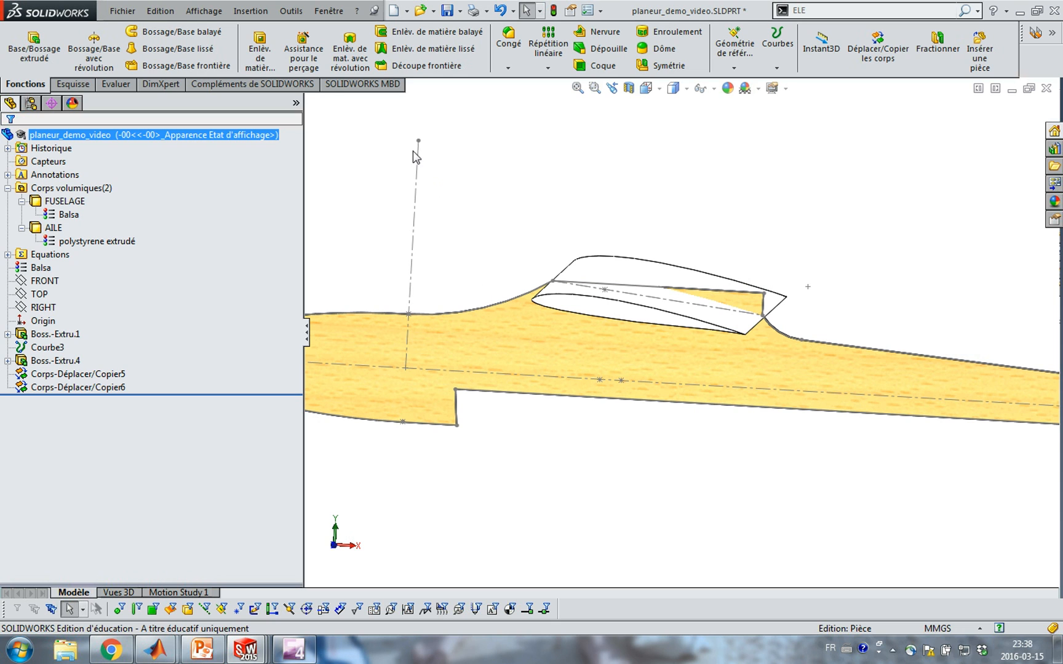
left_click(249, 13)
mouse_move(265, 68)
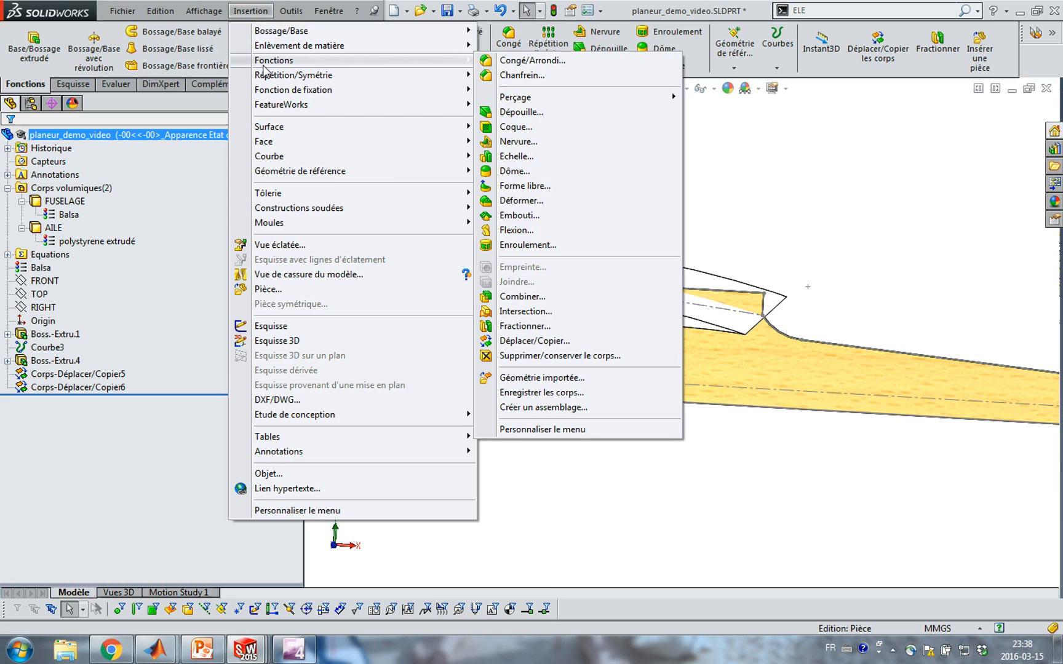
left_click(534, 215)
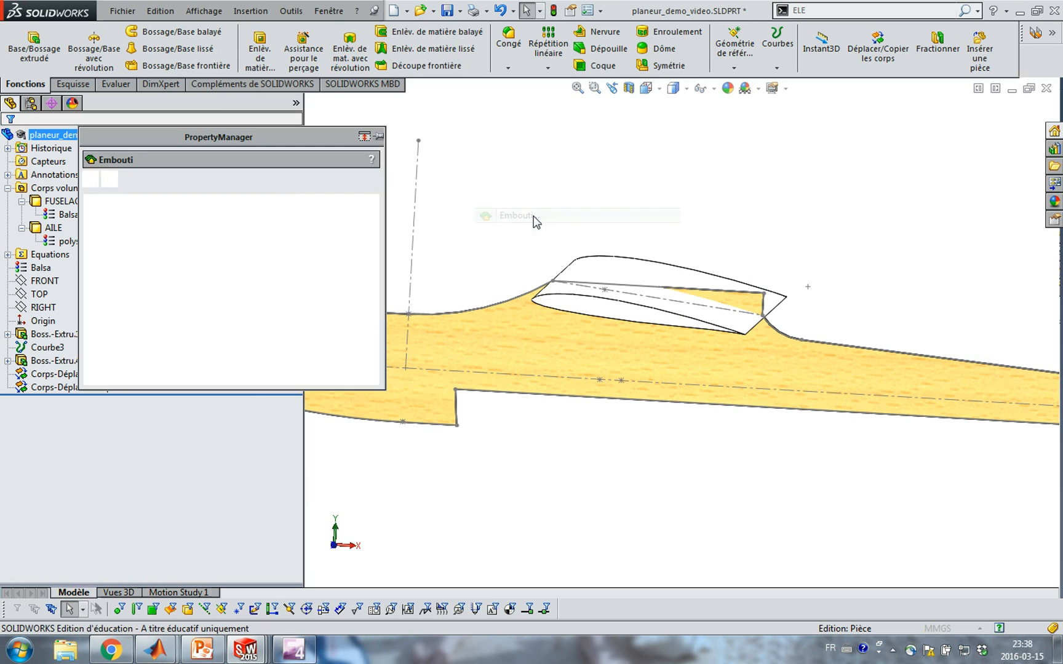
middle_click_drag(538, 228, 630, 149)
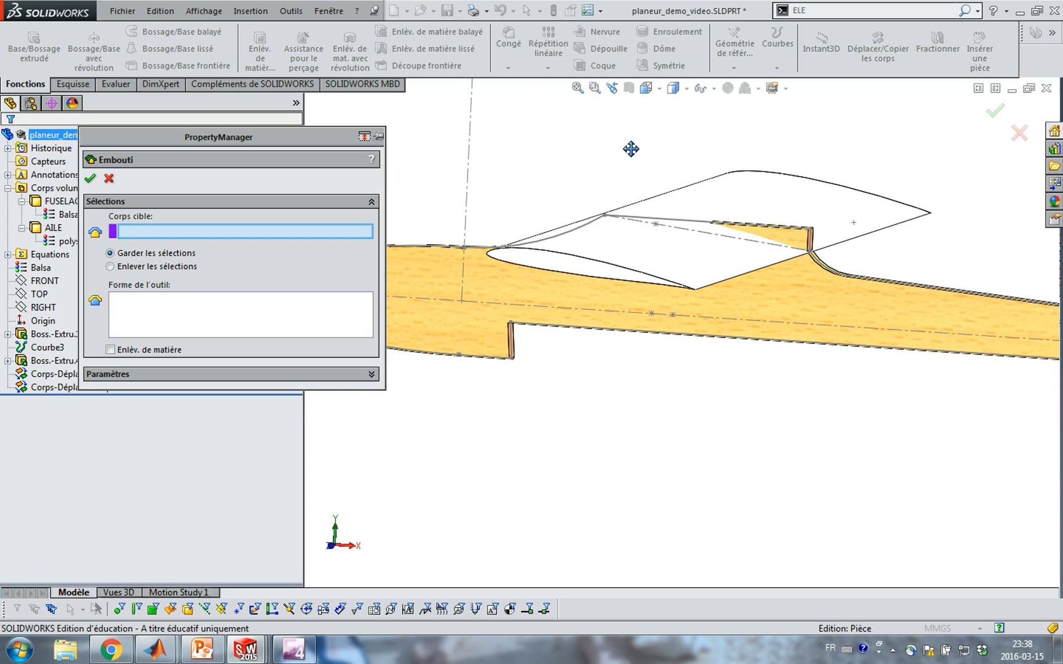
left_click(520, 289)
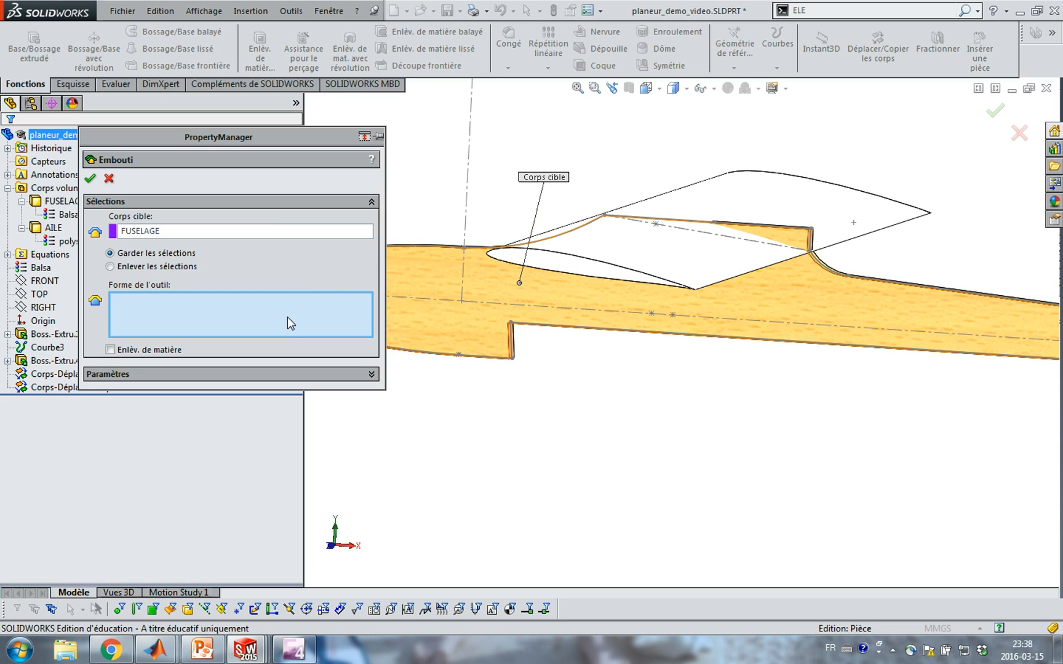
left_click(761, 202)
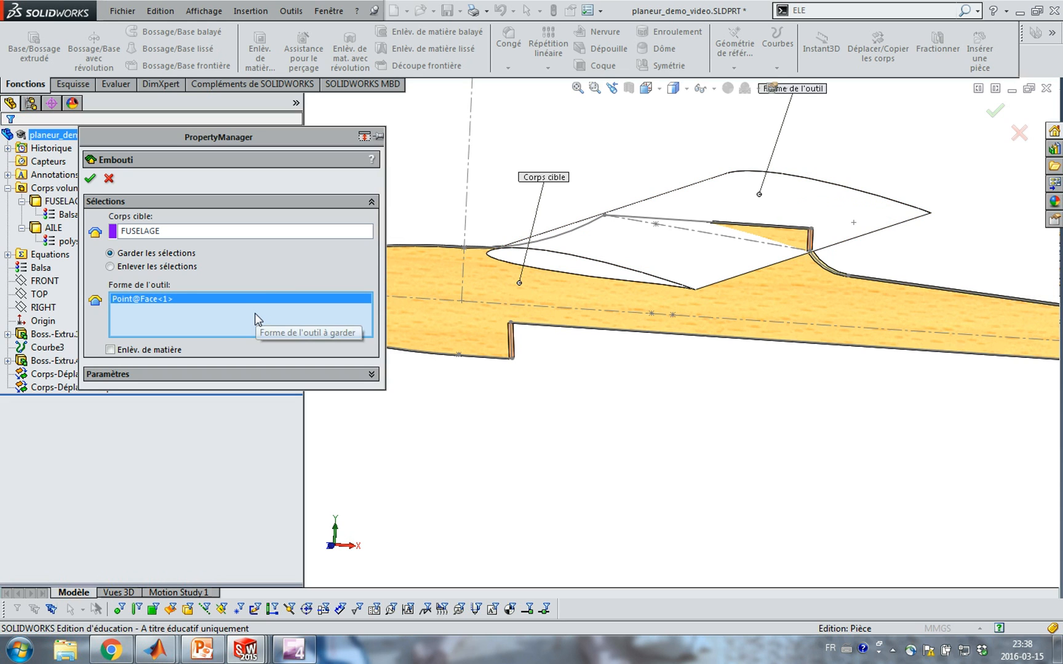
left_click(110, 350)
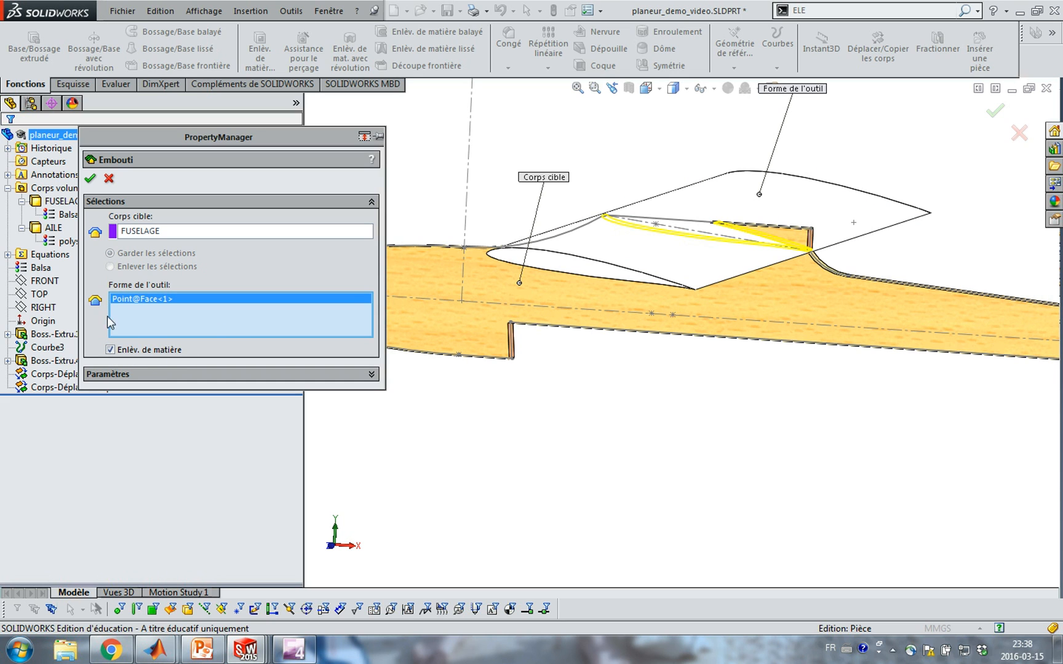
left_click(90, 179)
left_click(102, 190)
- Identify the bodies left by the Embouti cut and delete the small leftover fuselage wedge above the wing seat
mouse_move(659, 406)
middle_mouse_down()
mouse_move(680, 387)
mouse_move(659, 384)
middle_mouse_up()
left_click(52, 205)
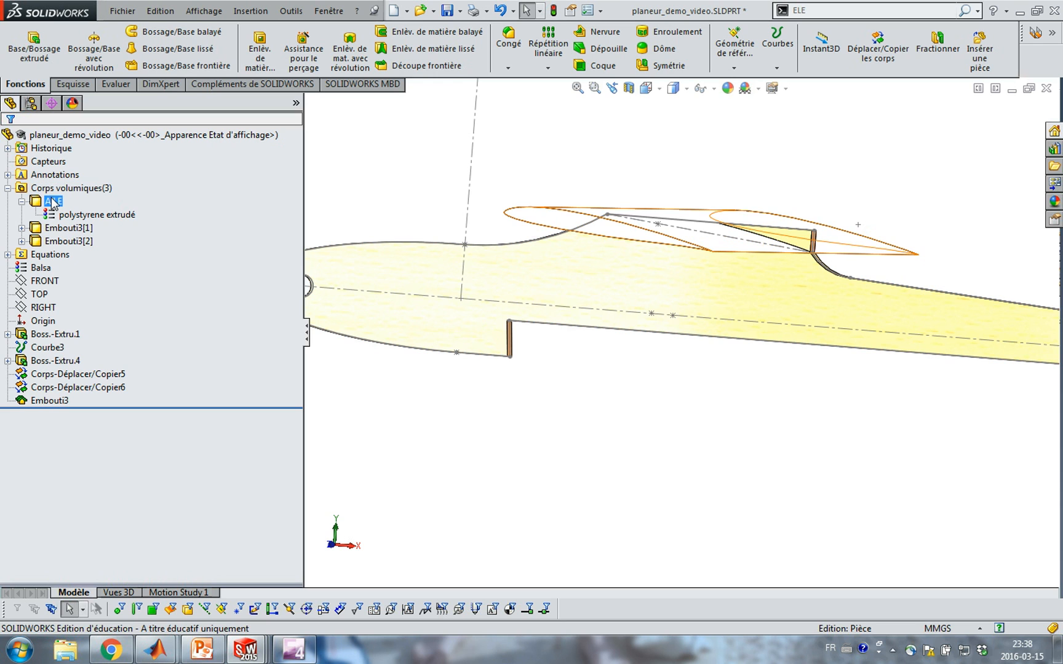
left_click(52, 204)
left_click(53, 228)
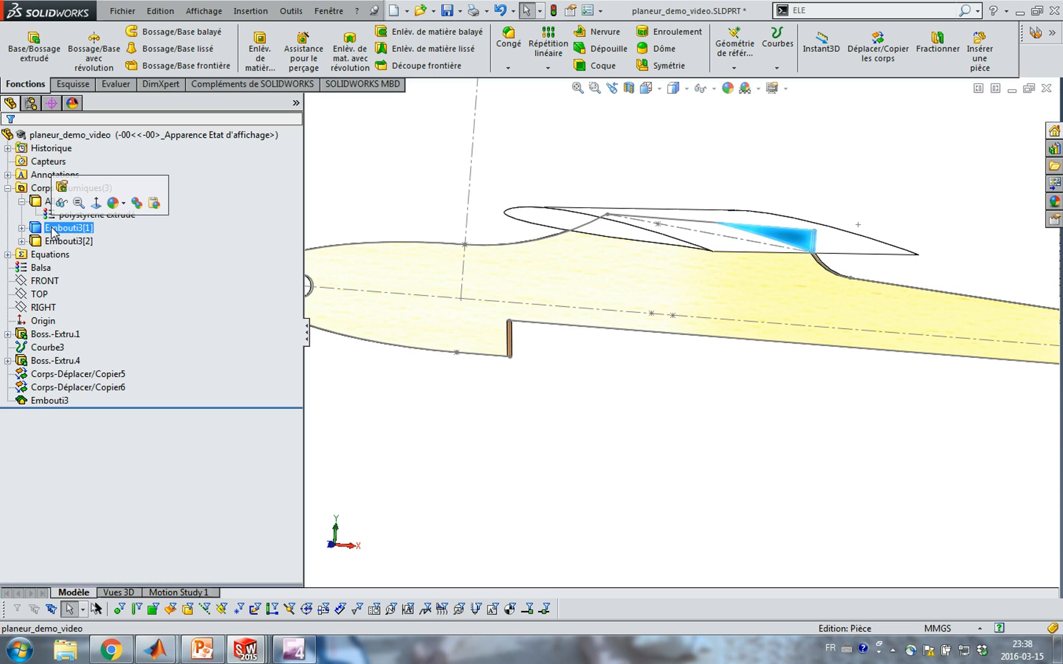
left_click(64, 242, "ctrl")
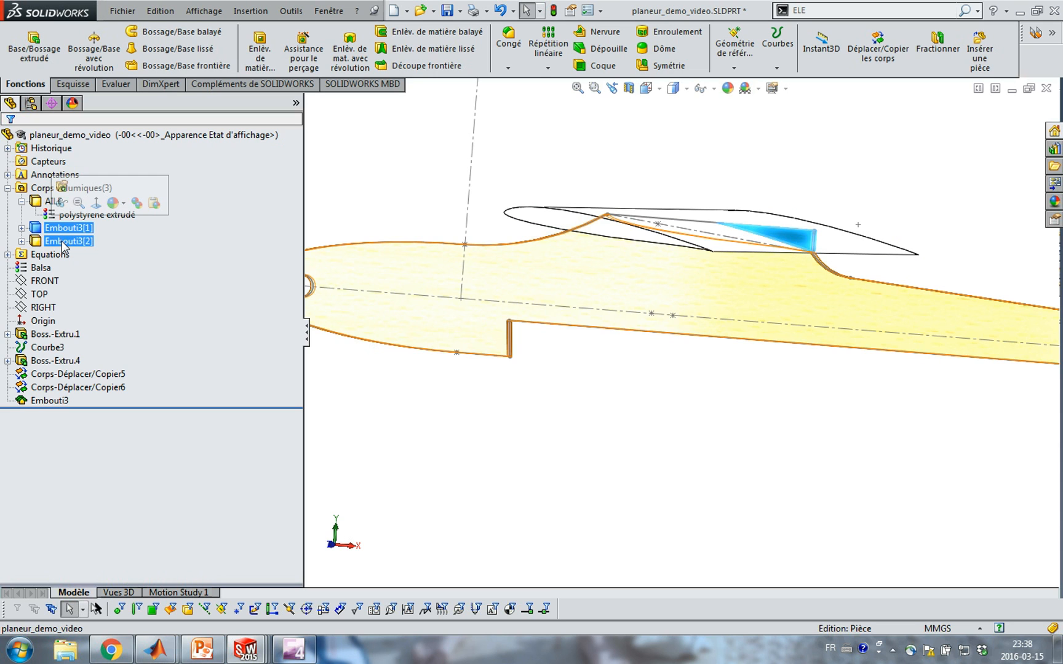
left_click(64, 241)
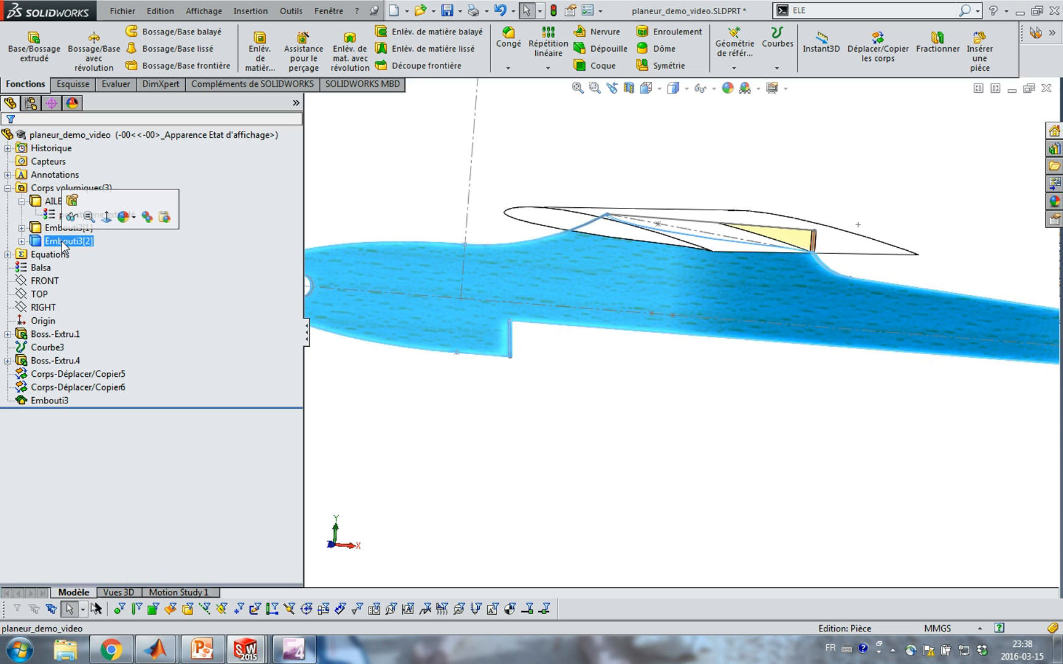
left_click(52, 229)
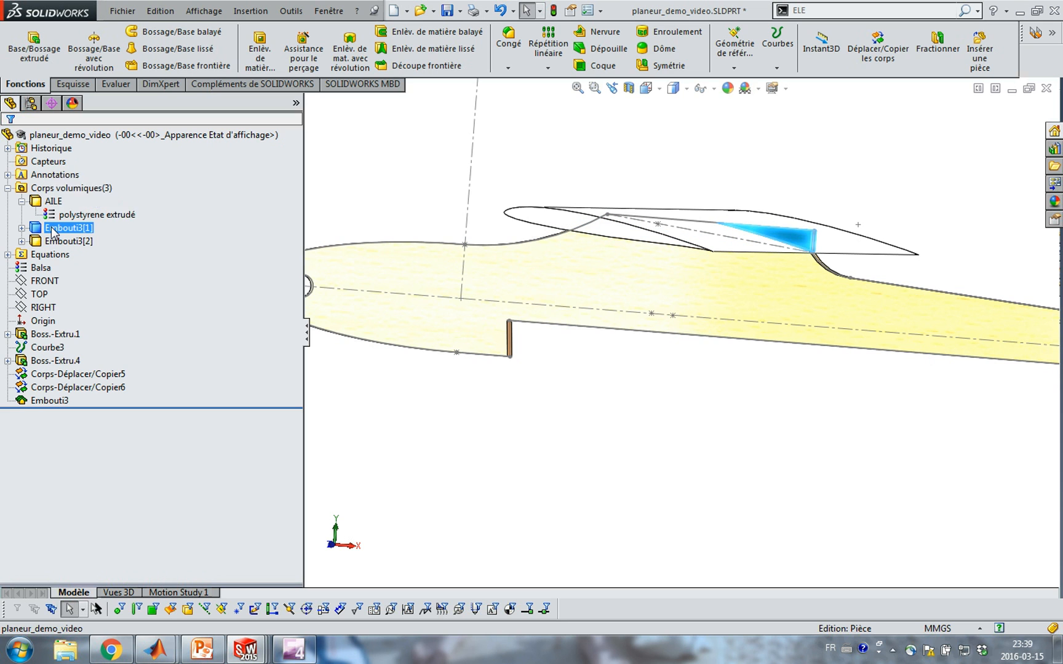
right_click(53, 230)
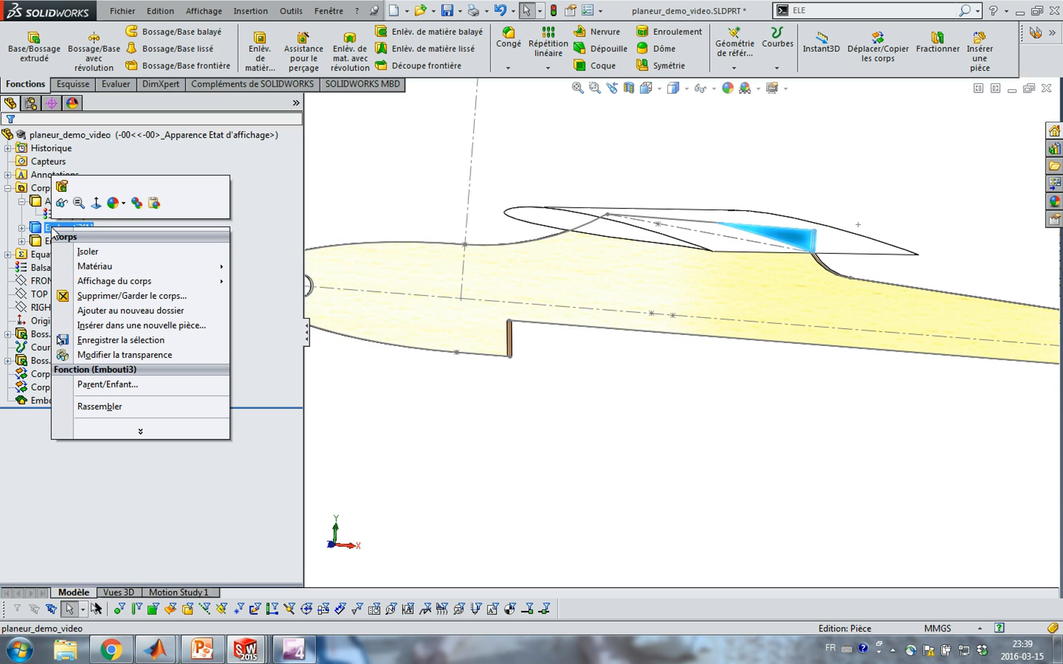
left_click(101, 295)
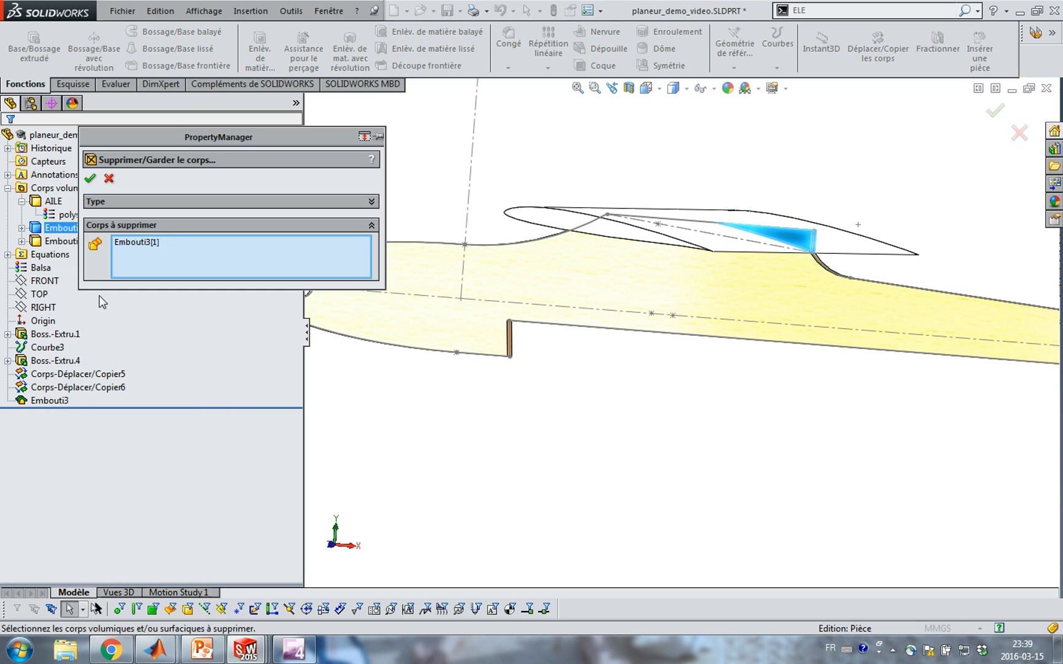
left_click(91, 179)
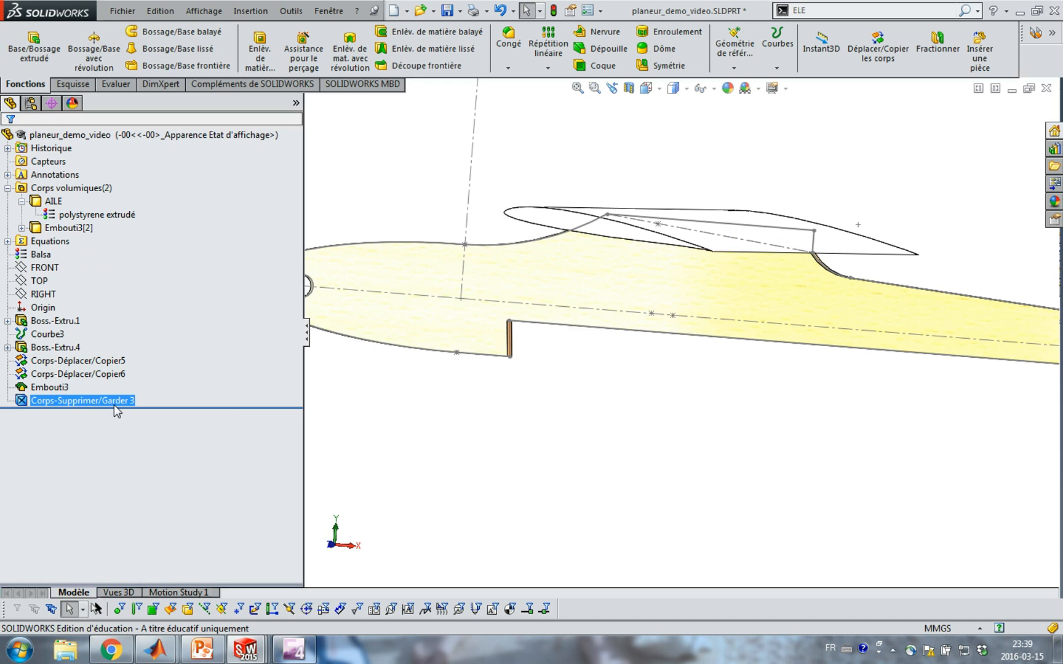
- Rename the remaining cut fuselage body as FUSELAGE_MODIFIE
left_click(55, 228)
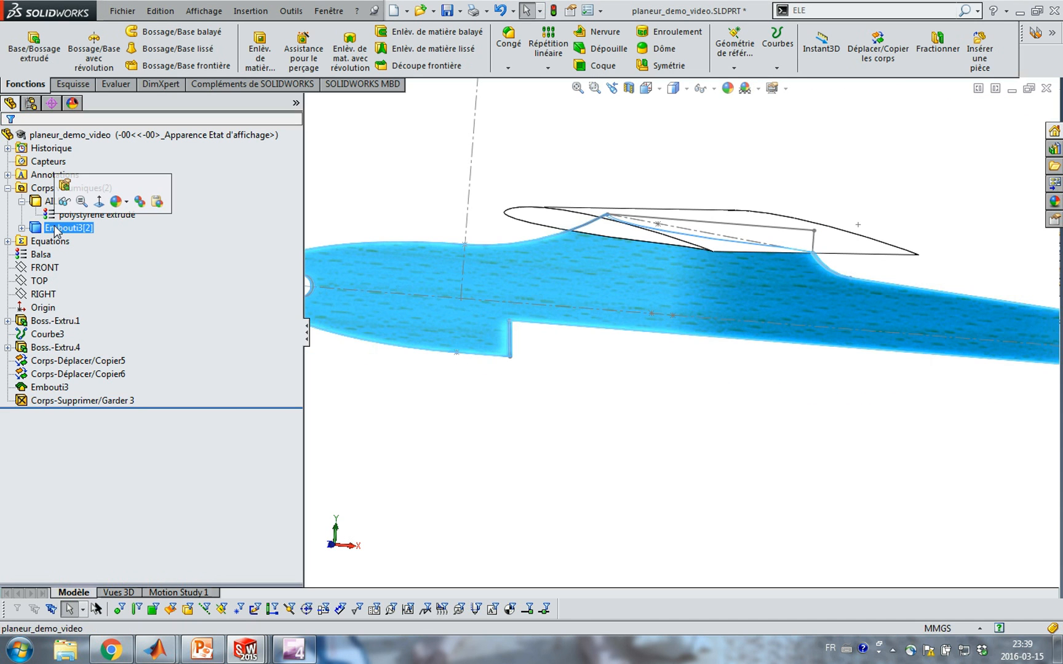
left_click(22, 229)
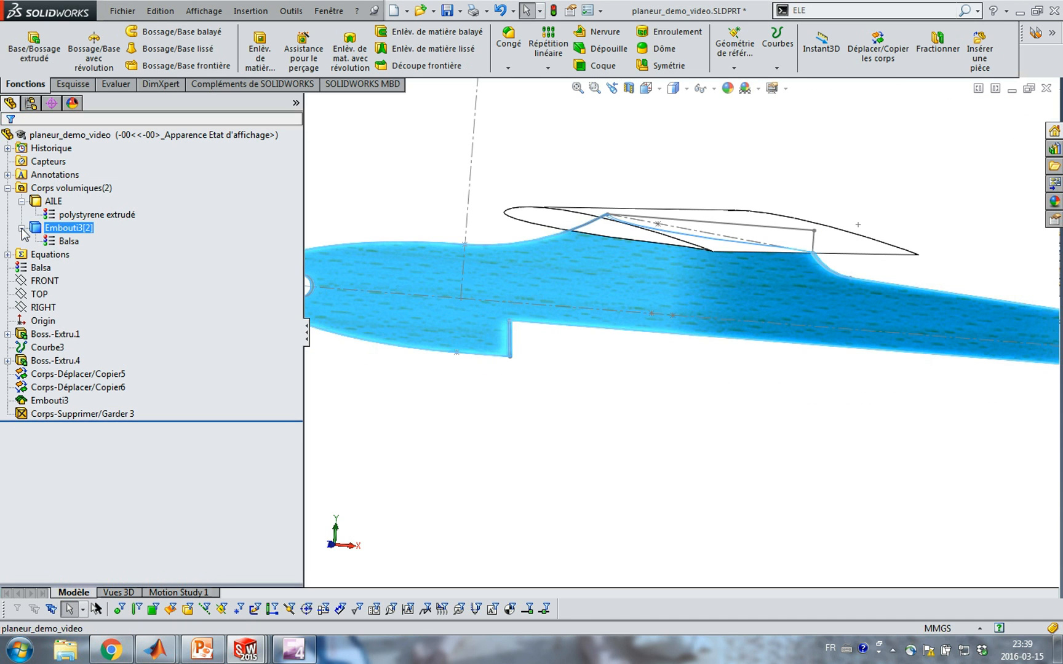
right_click(66, 233)
double_click(56, 229)
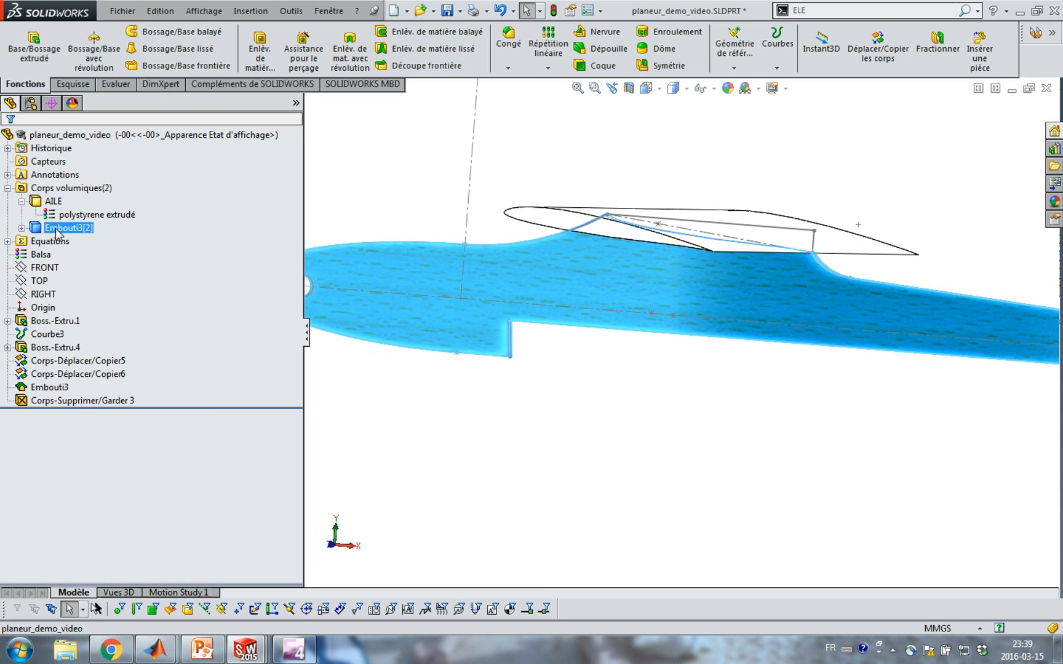
left_click(57, 231)
type("fUSE")
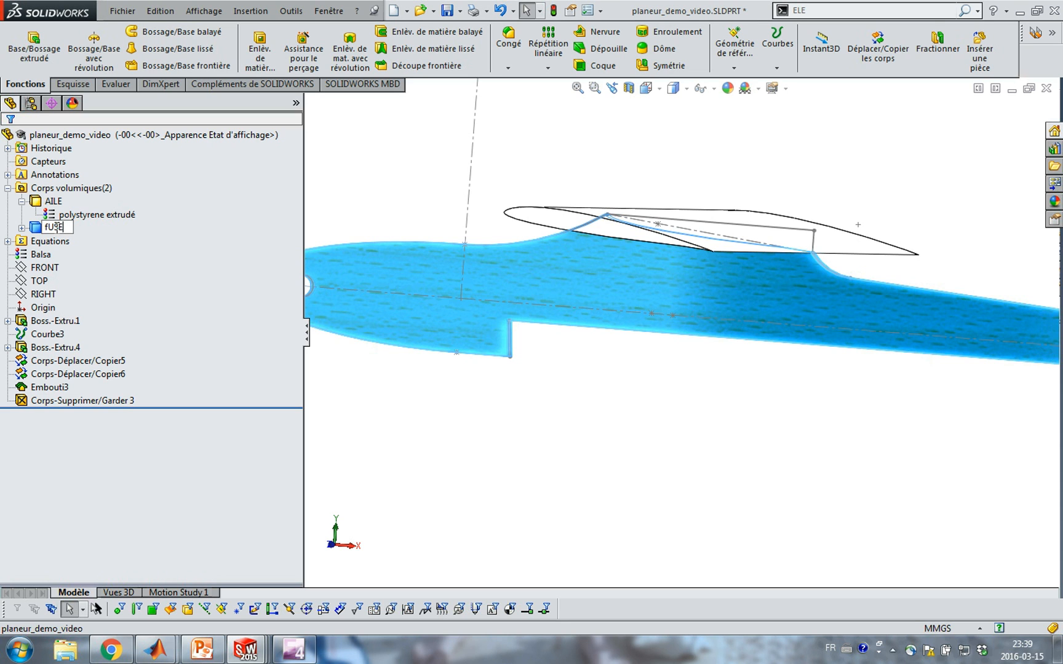
type("LAGE")
key("Delete")
type("f")
key("BackSpace")
type("FUSELAGE_MODIFIE")
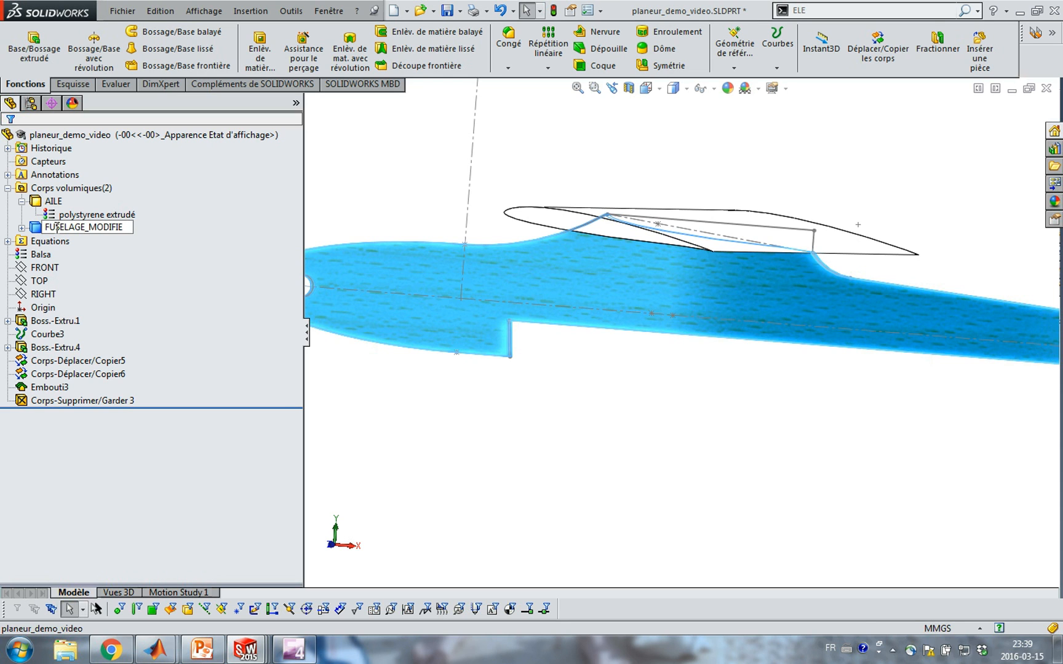
key("Return")
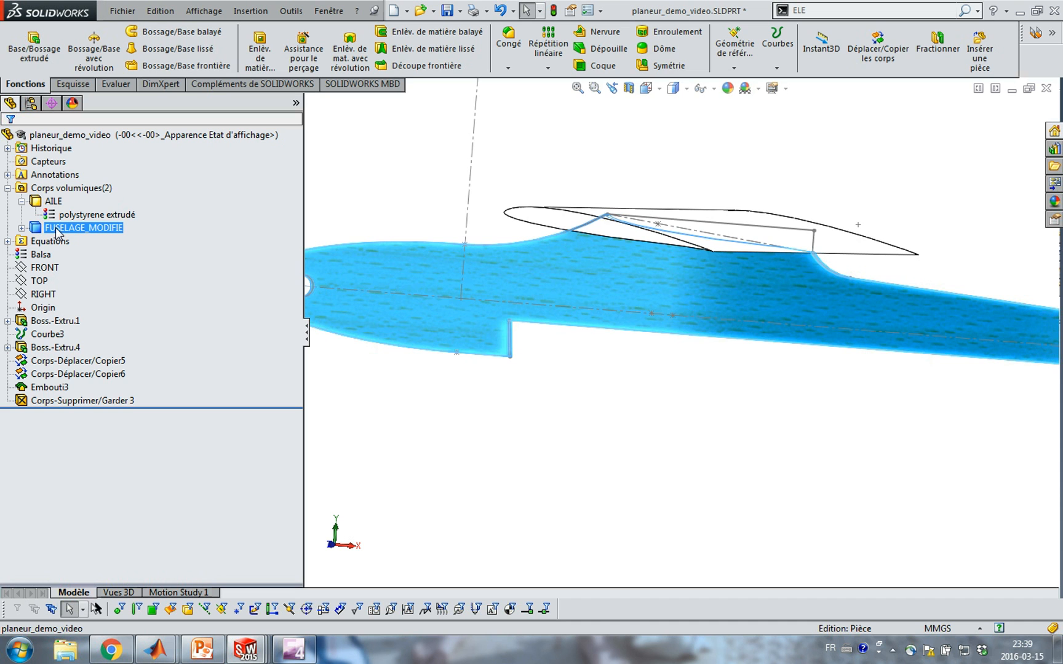
- Switch to the Assemblage_planeur_demo assembly, answer its rebuild request with Oui and return to the planeur_demo_video part
mouse_move(581, 498)
middle_mouse_down()
mouse_move(621, 479)
mouse_move(593, 489)
mouse_move(598, 497)
middle_mouse_up()
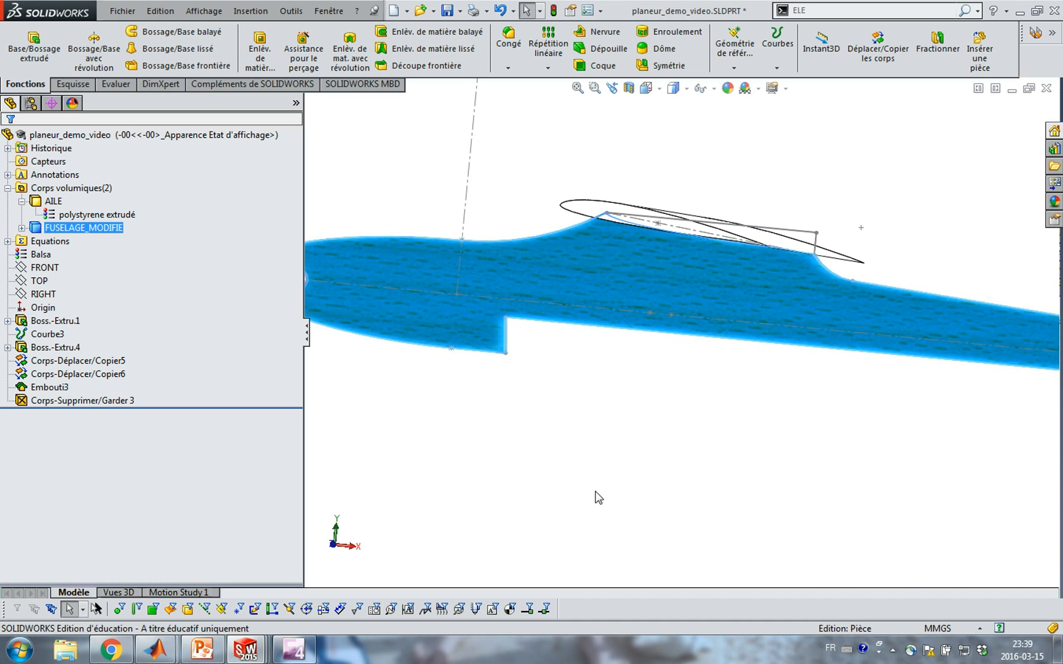
key("ctrl+Tab")
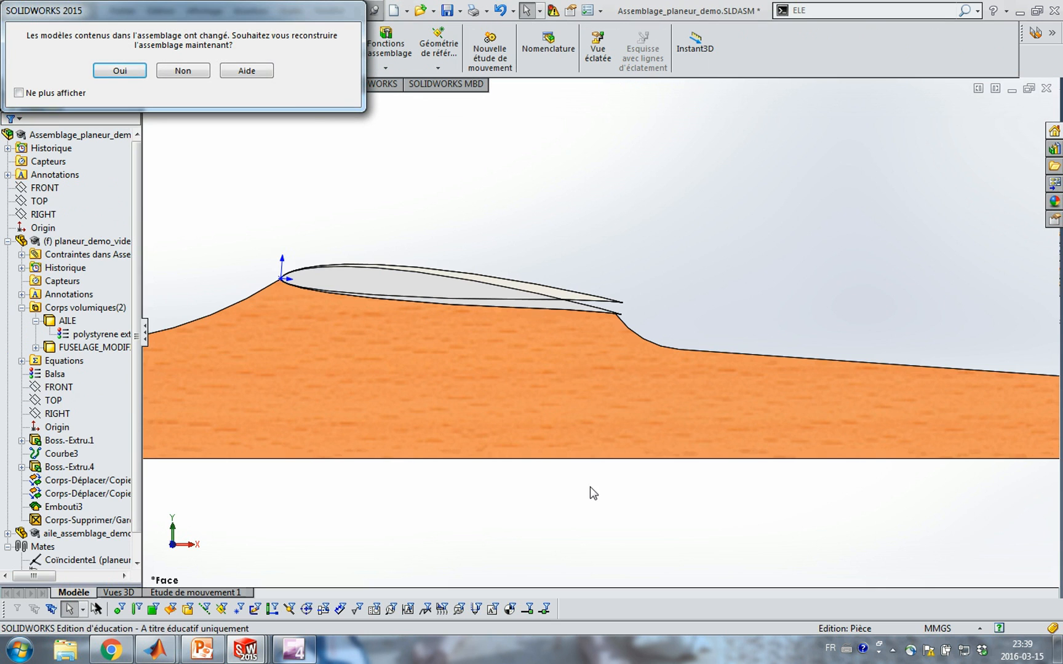
key("Tab")
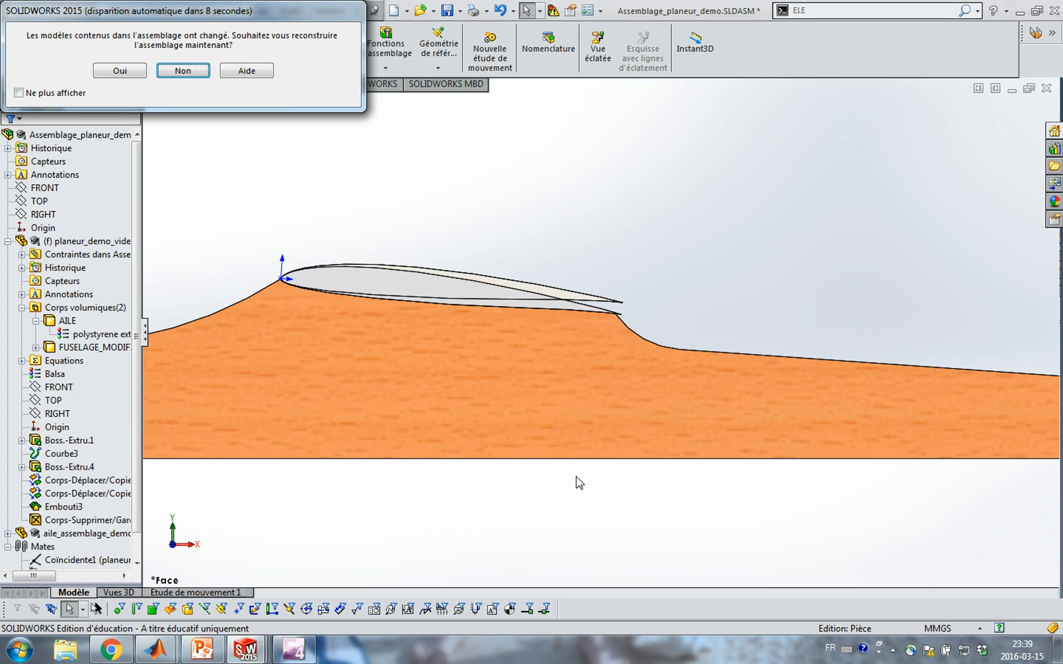
left_click(141, 73)
key("ctrl+Tab")
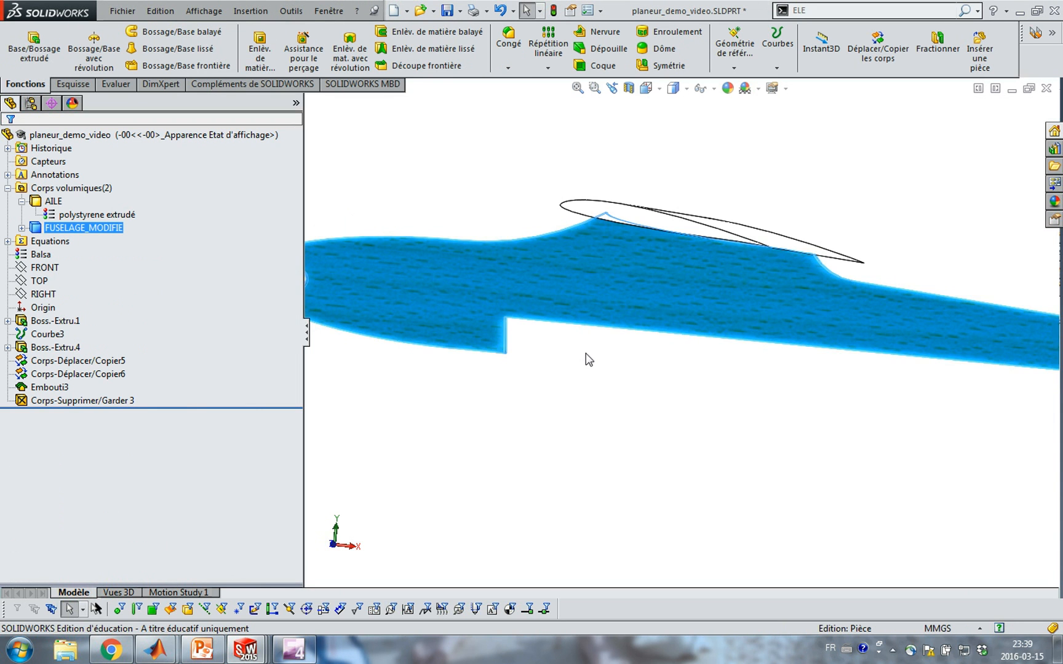
- Examine the fit of the wing on the modified fuselage in the Face view
key("ctrl+1")
scroll(624, 375, "down", 6)
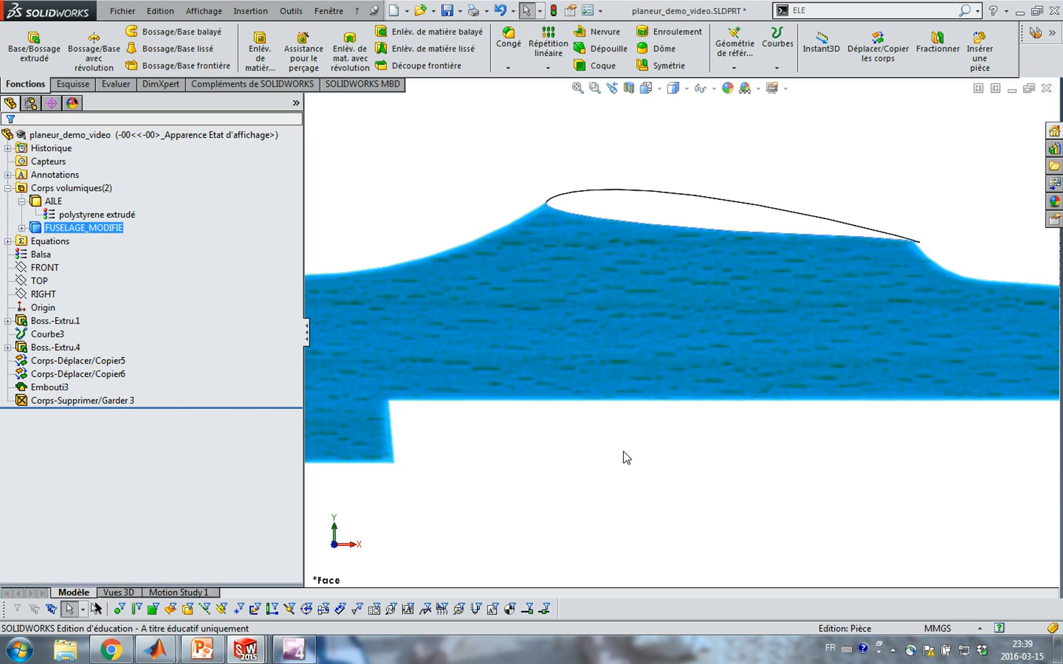
left_click(626, 458)
scroll(624, 446, "up", 5)
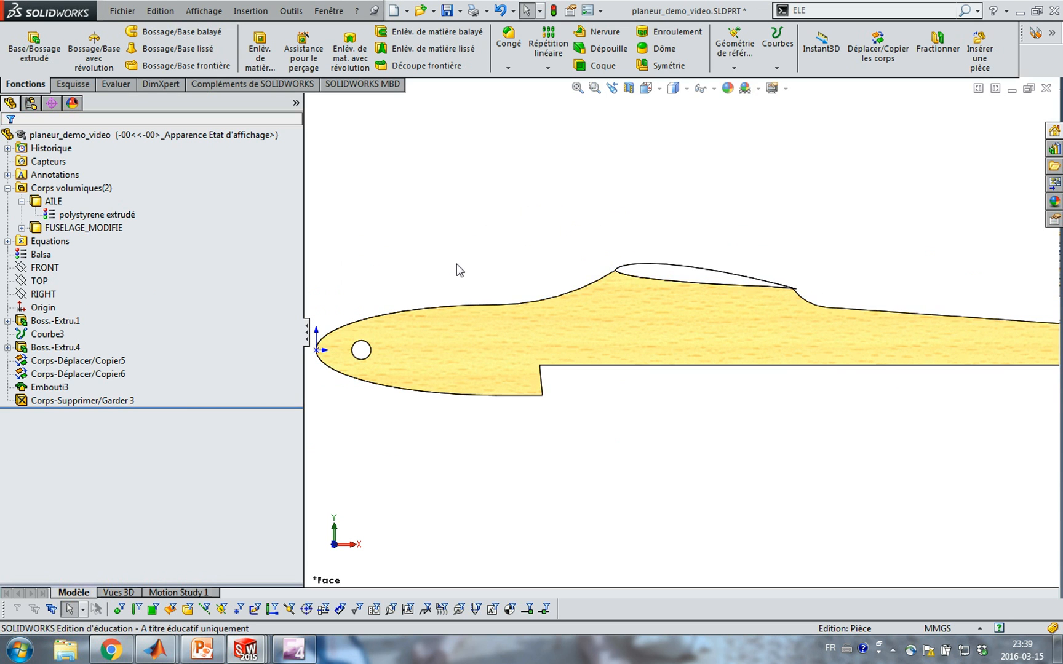
- Identify the AILE and FUSELAGE_MODIFIE bodies of the part by highlighting each one in the model
scroll(522, 308, "up", 2)
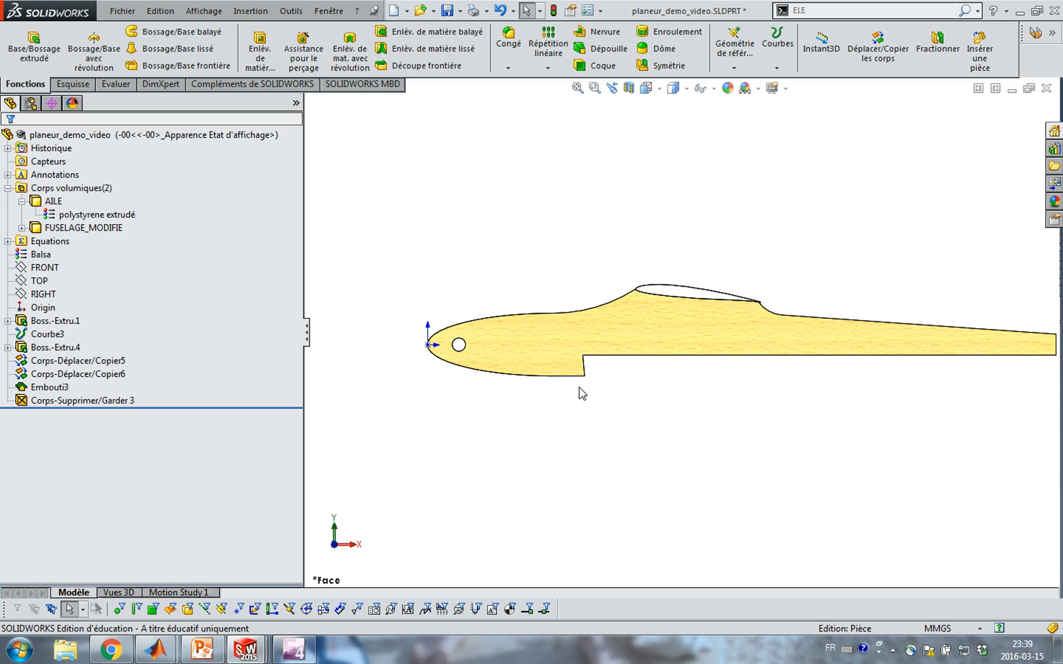
left_click(54, 201)
left_click(72, 229)
left_click(442, 256)
left_click(53, 204)
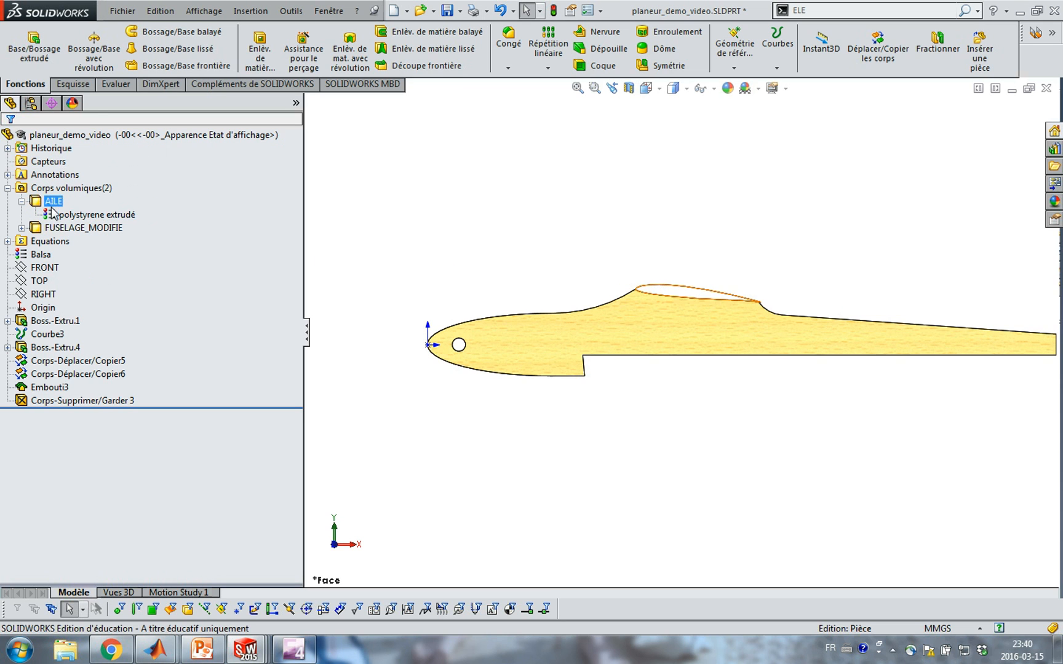
left_click(51, 201)
left_click(52, 228)
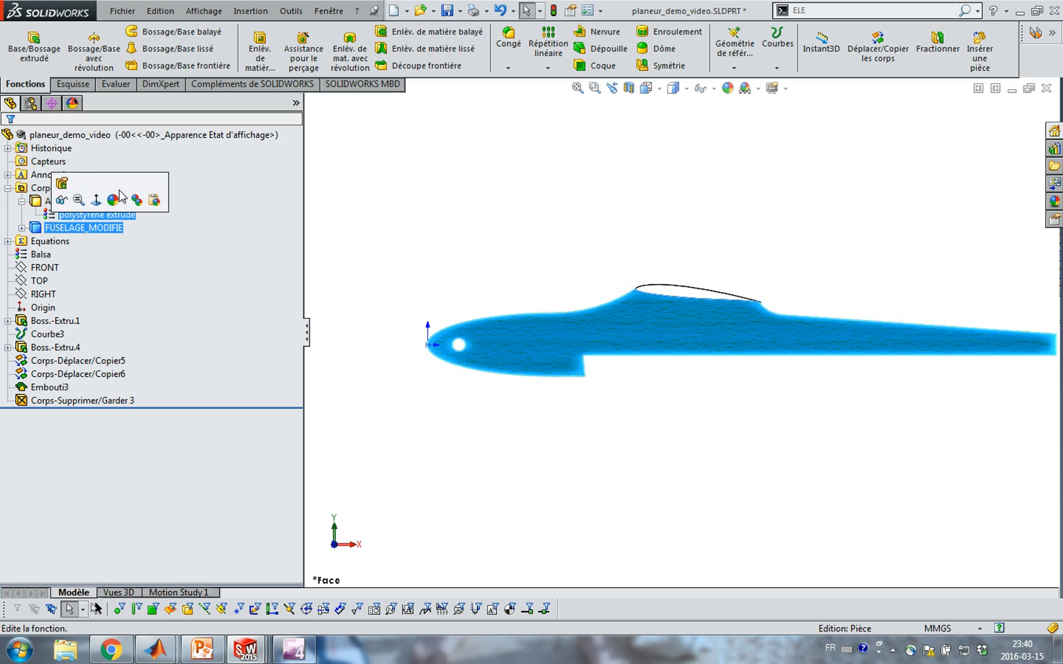
left_click(456, 234)
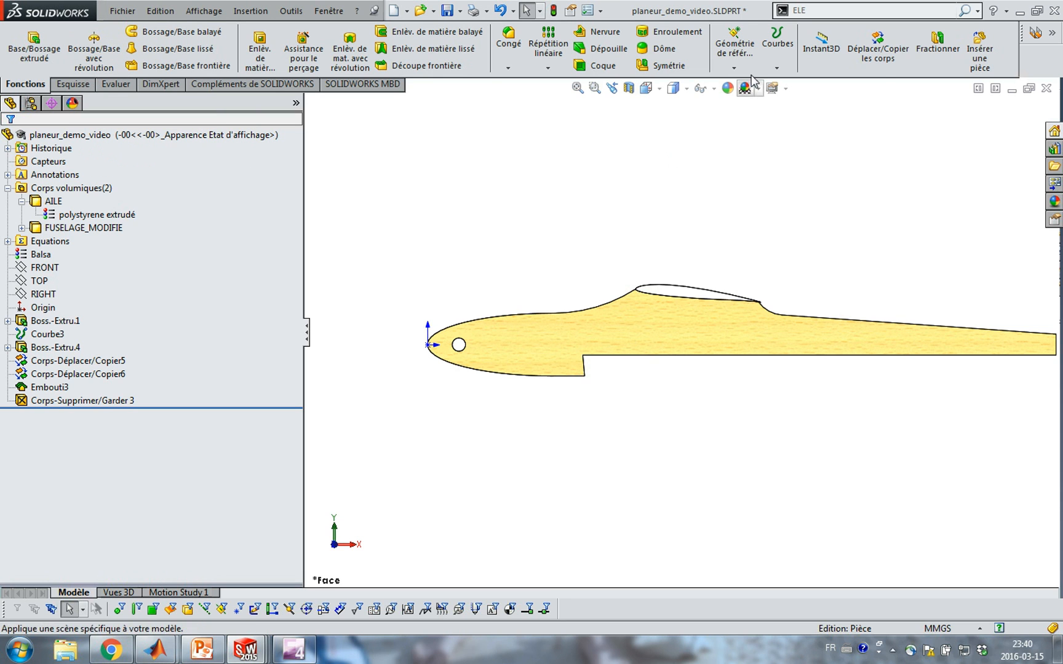
left_click(734, 52)
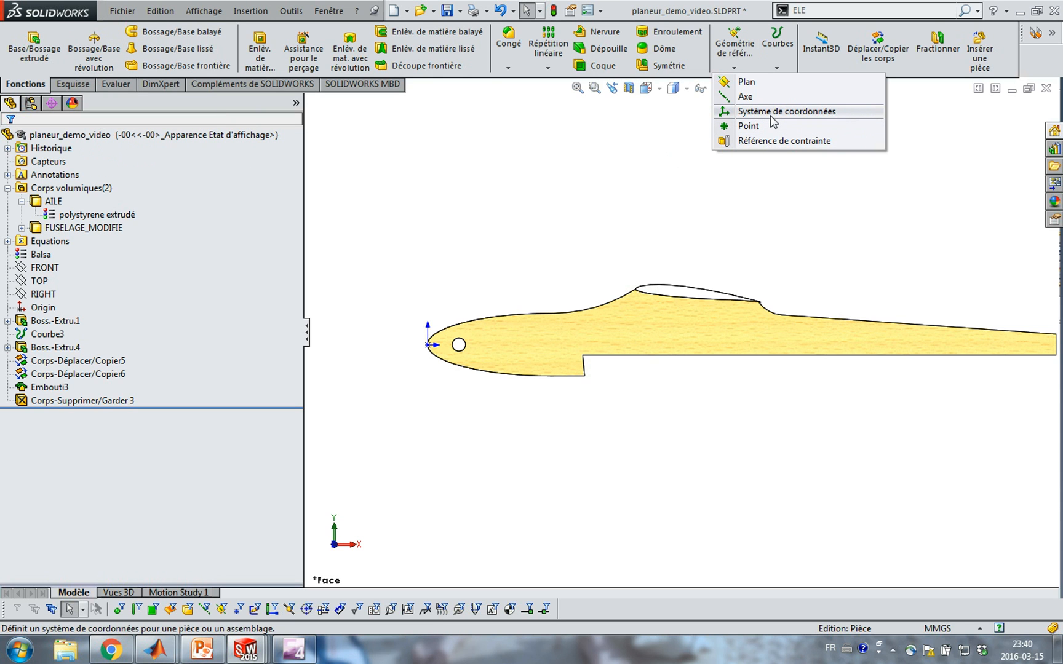
left_click(536, 181)
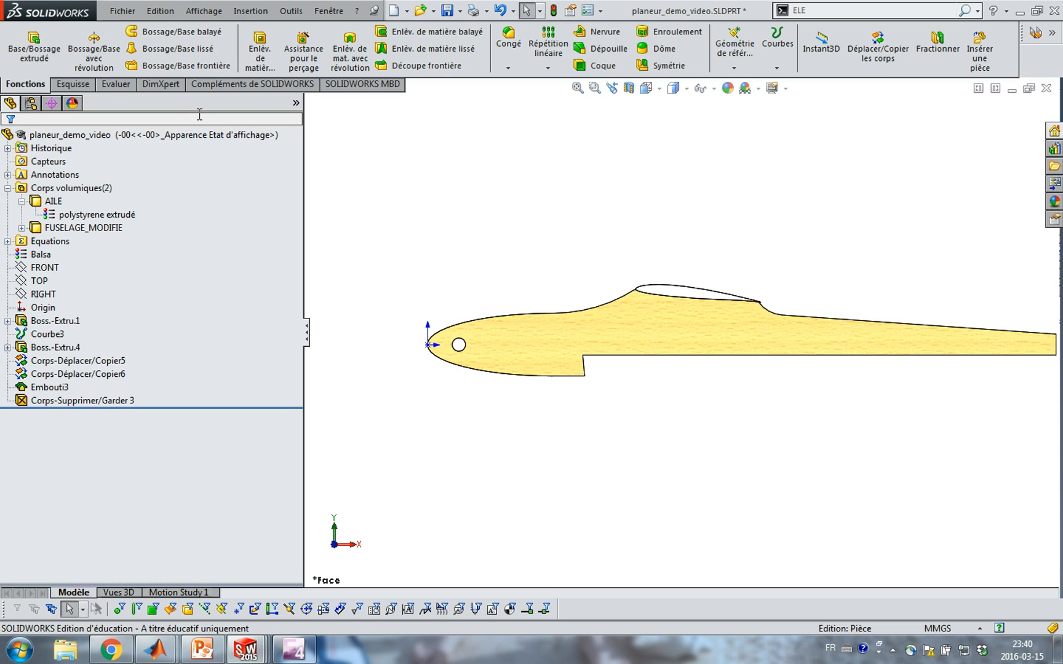
left_click(571, 335)
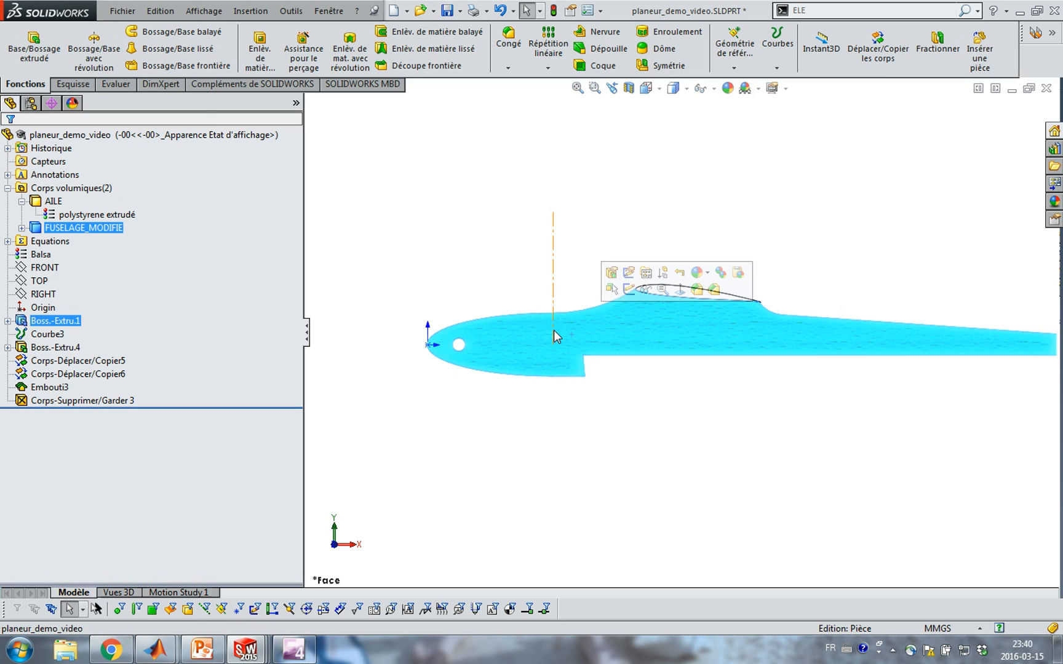
left_click(430, 234)
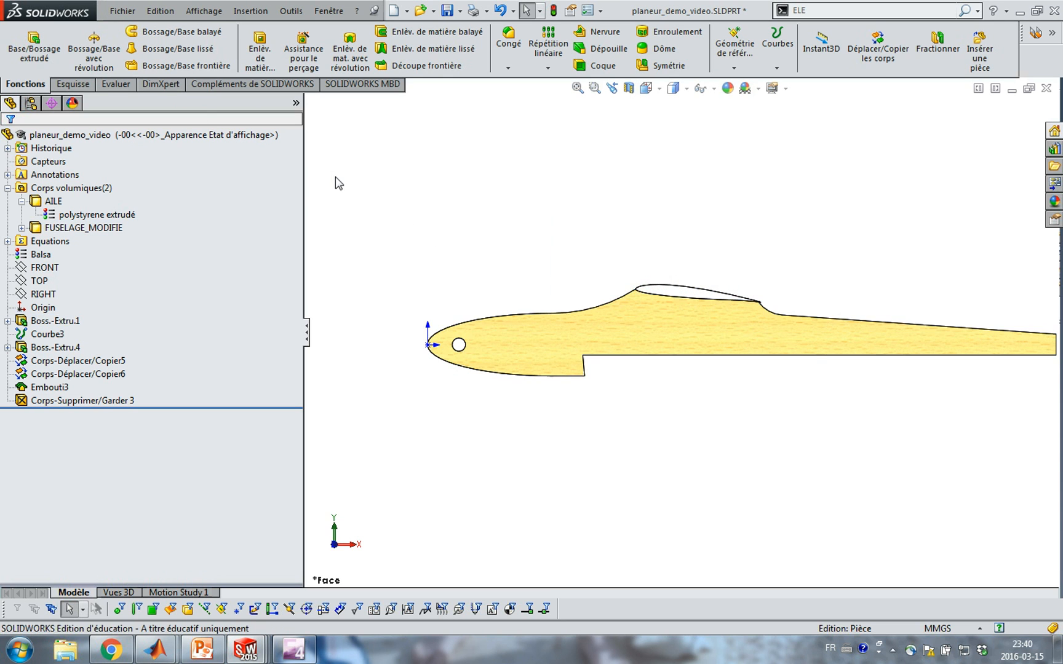
- Turn on the display of sketches so the Boss.-Extru.1 profile sketch, Esquisse1, shows on the fuselage
left_click(204, 11)
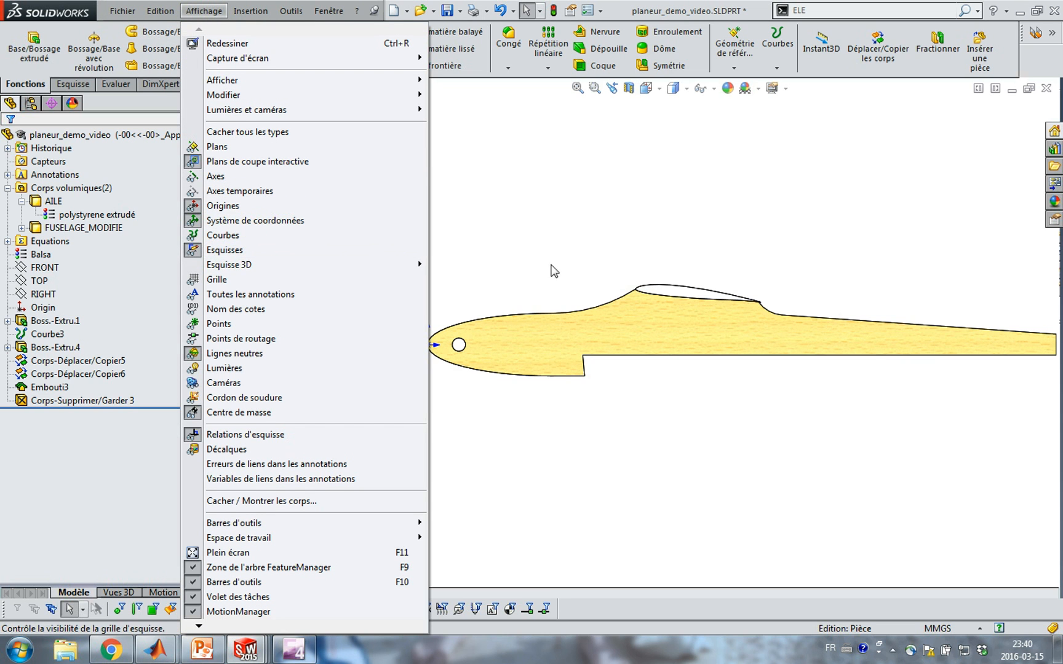
left_click(225, 251)
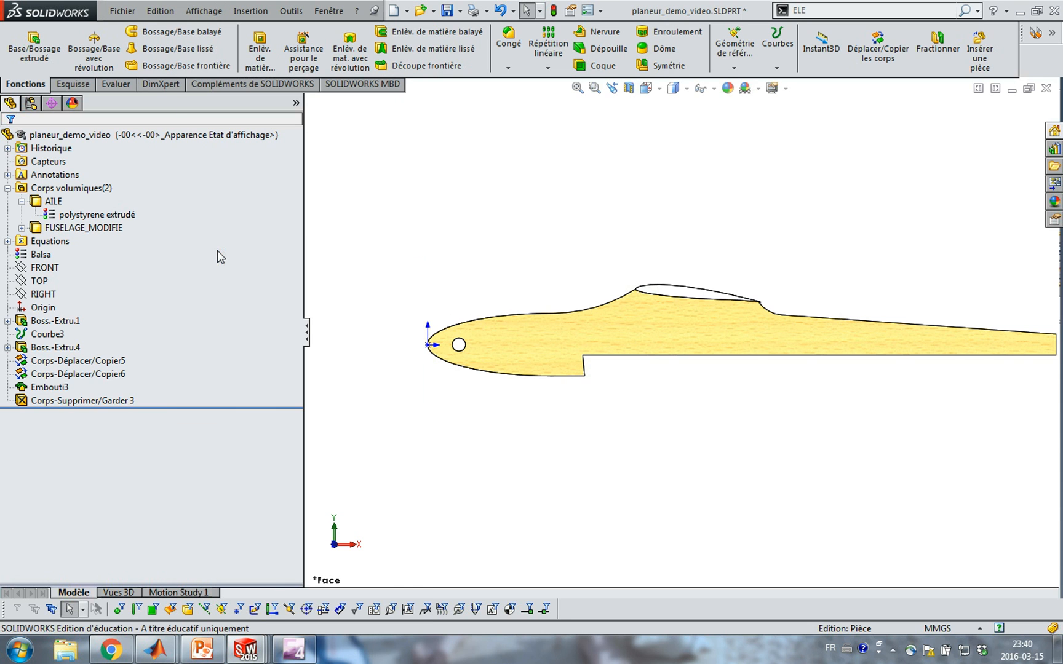
left_click(8, 320)
left_click(45, 335)
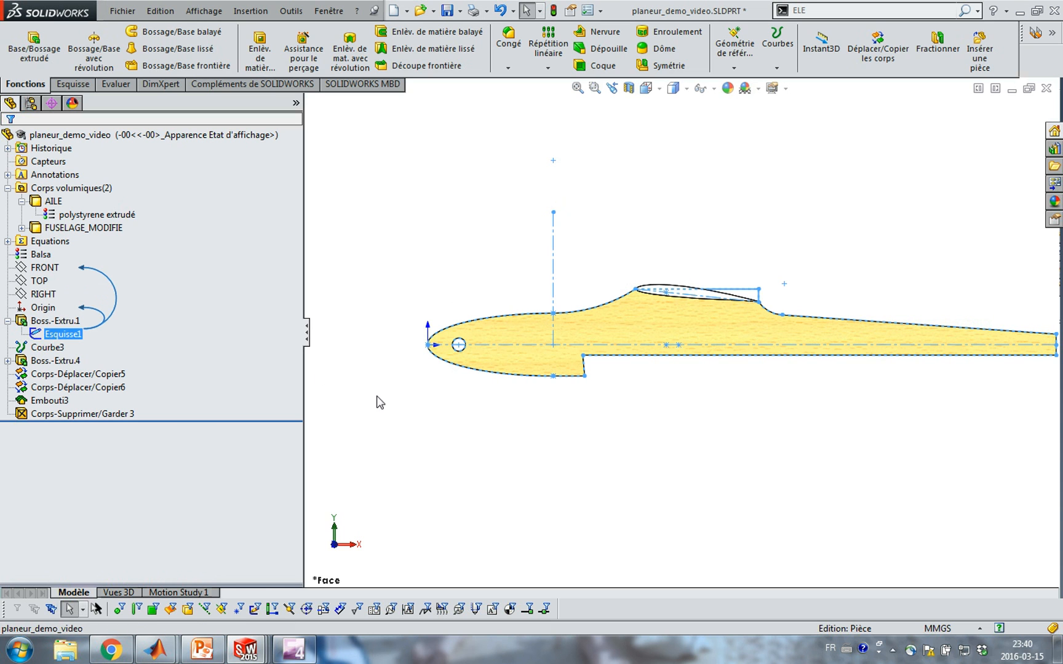
left_click(411, 420)
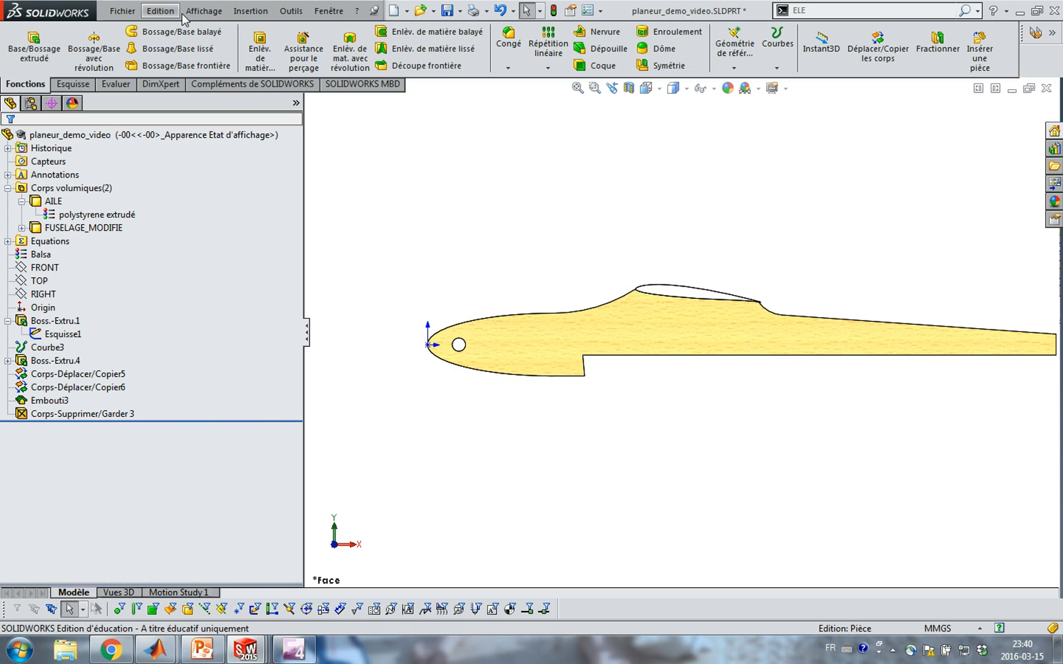
left_click(202, 12)
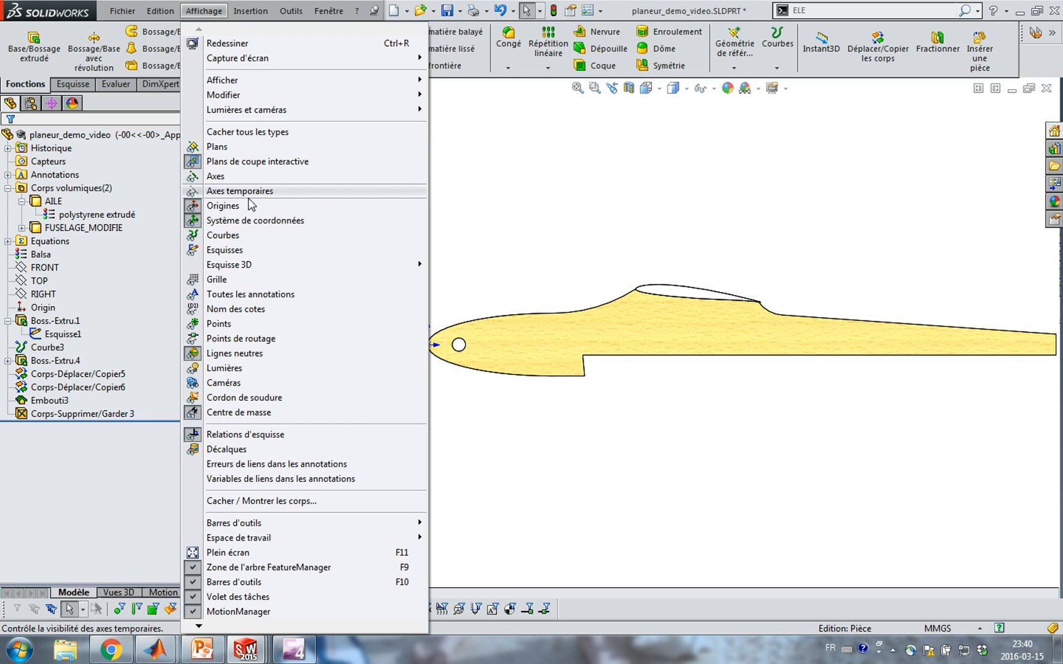
left_click(232, 259)
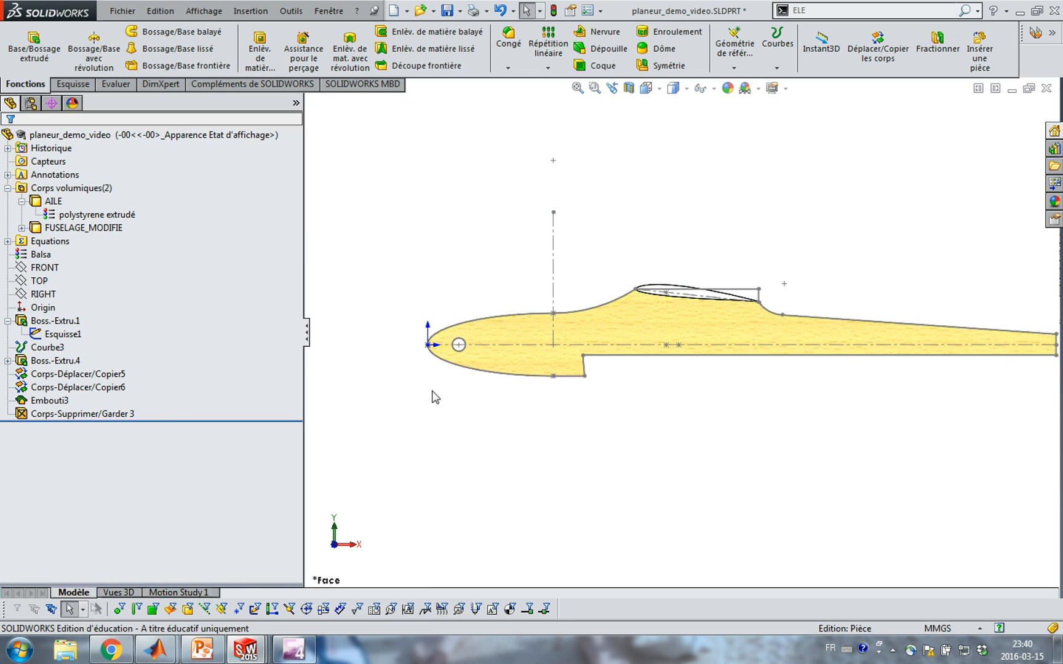
- Create a coordinate system with its origin at Point9 of Esquisse1 and its X axis along the fuselage's horizontal centreline
left_click(680, 346)
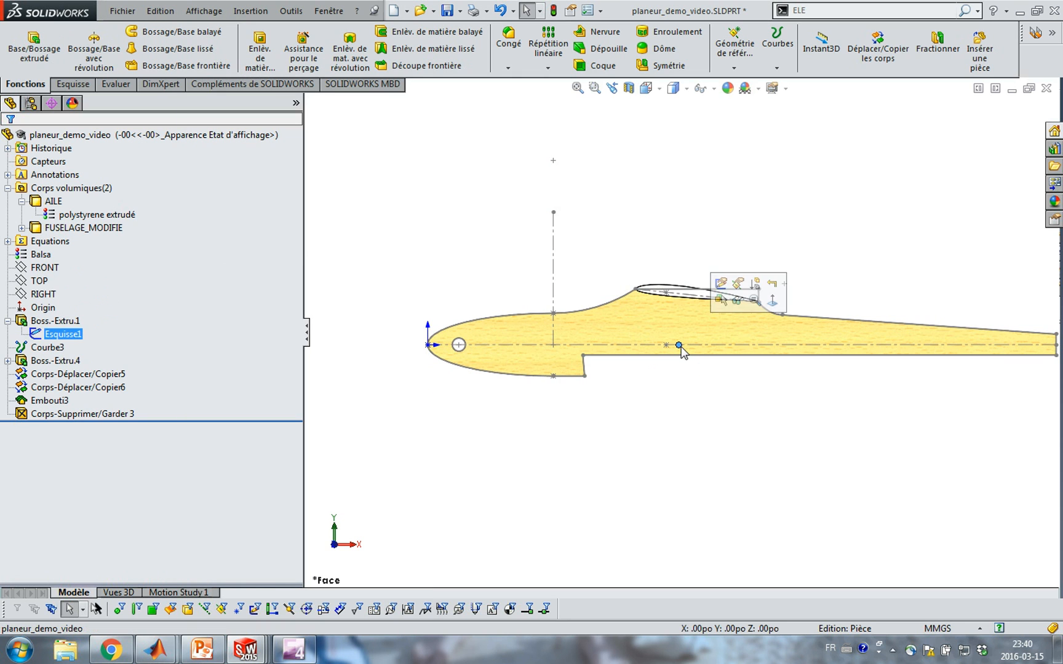
left_click(693, 431)
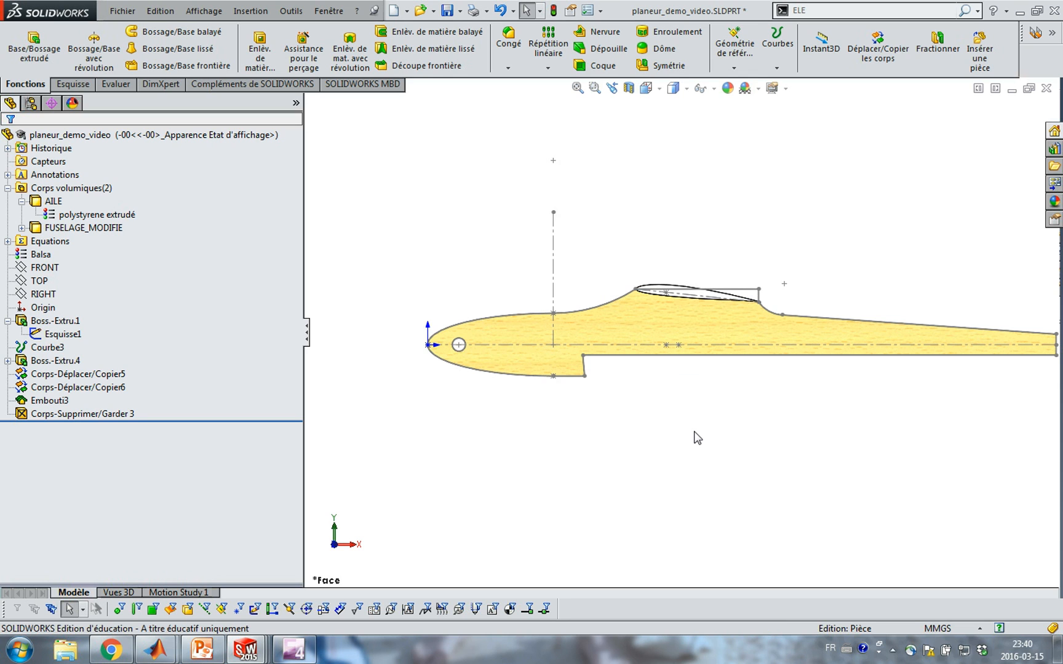
left_click(742, 51)
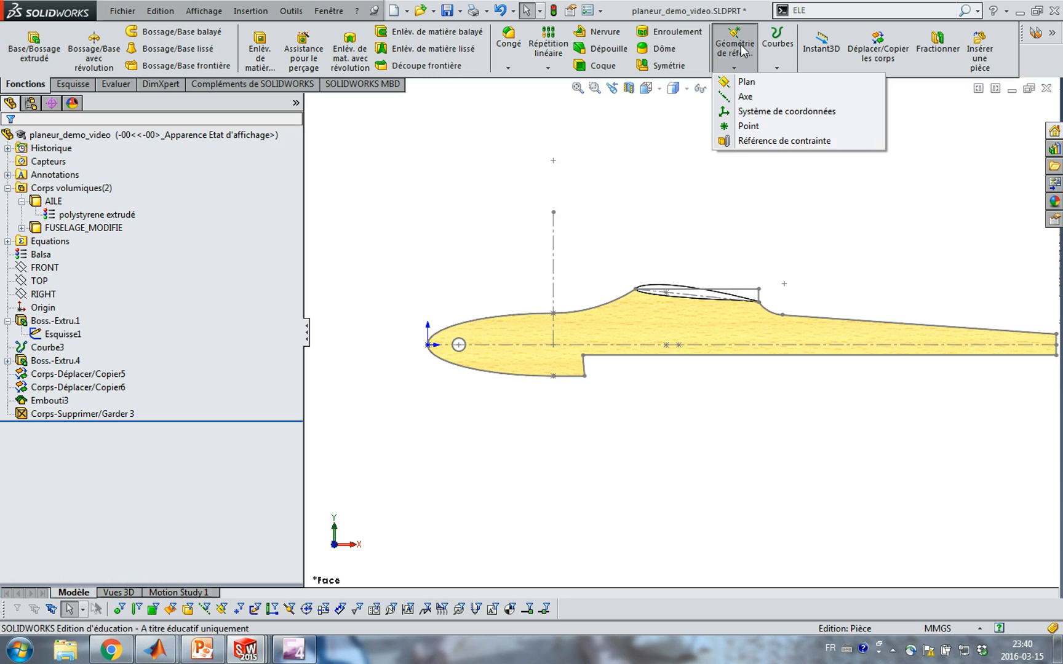
left_click(757, 113)
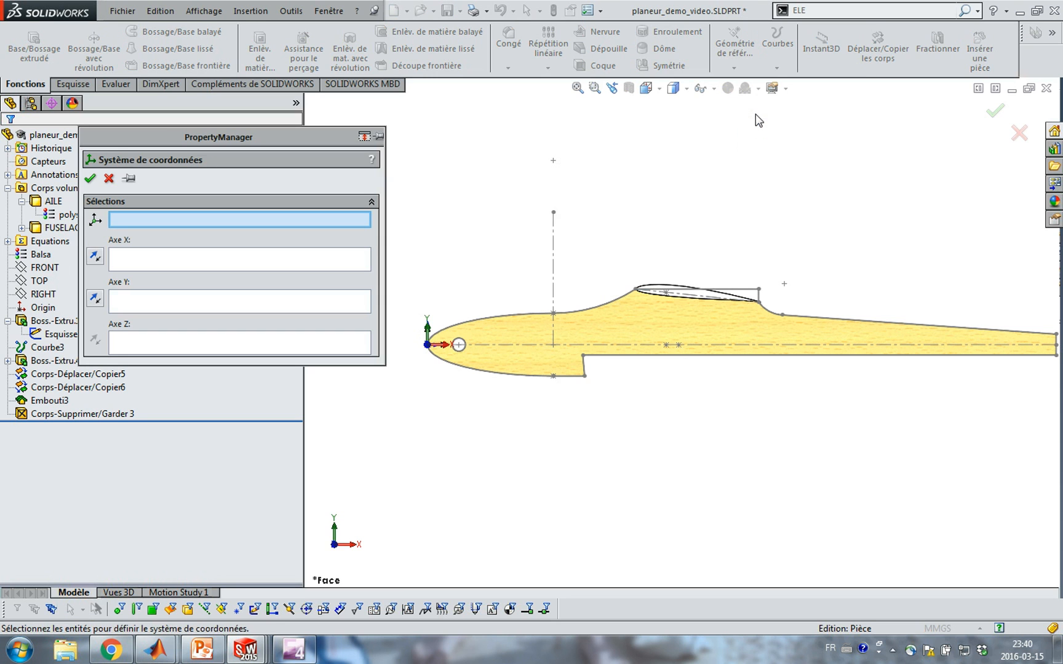
left_click(679, 345)
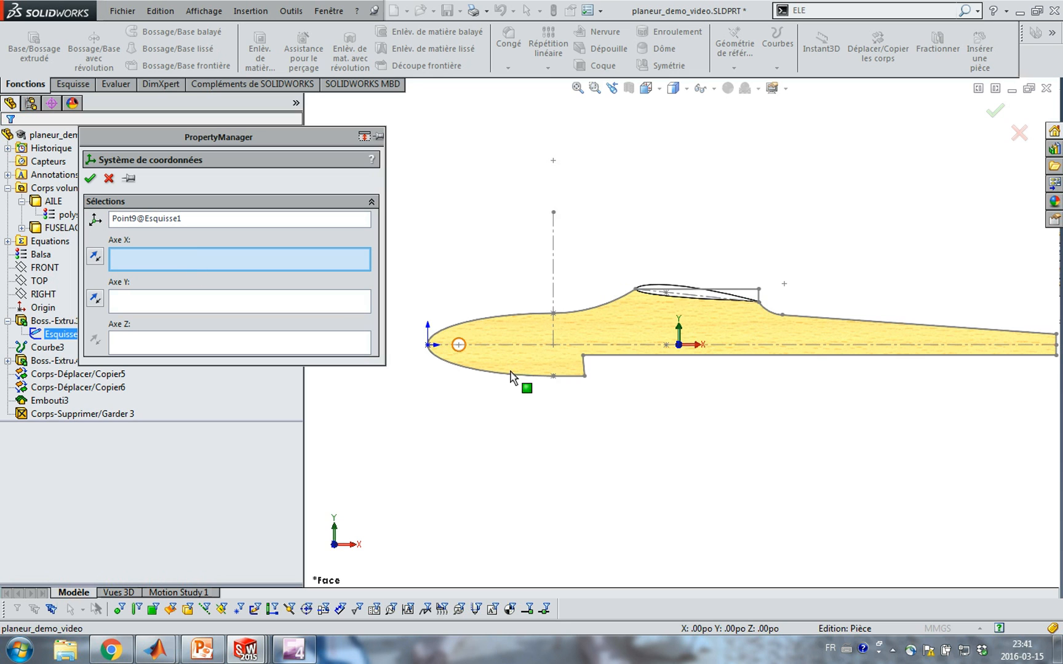
left_click(621, 346)
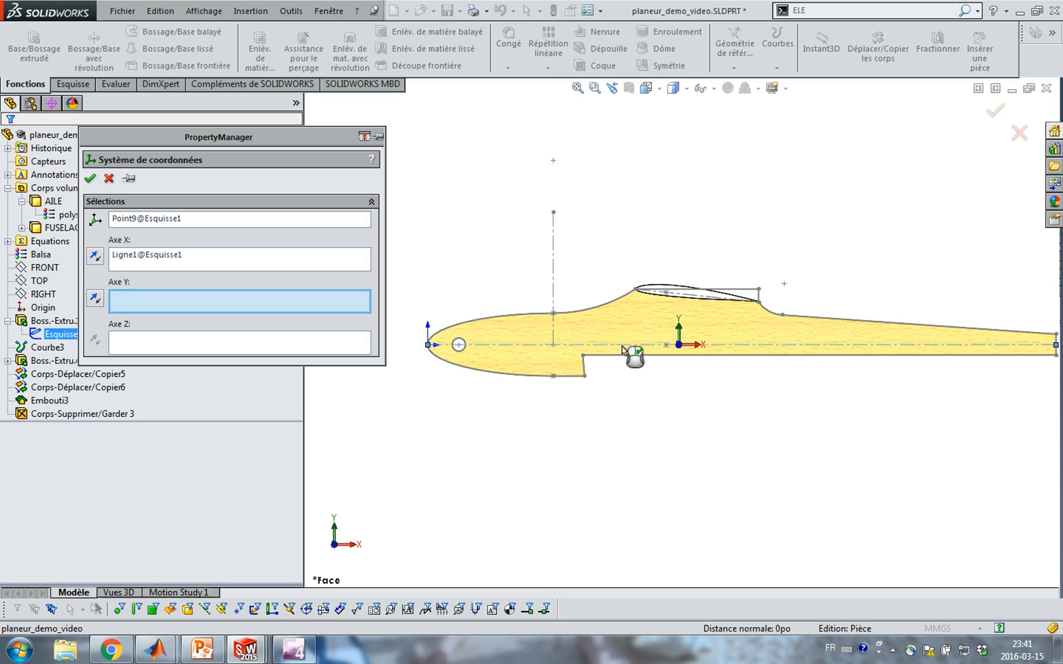
left_click(196, 254)
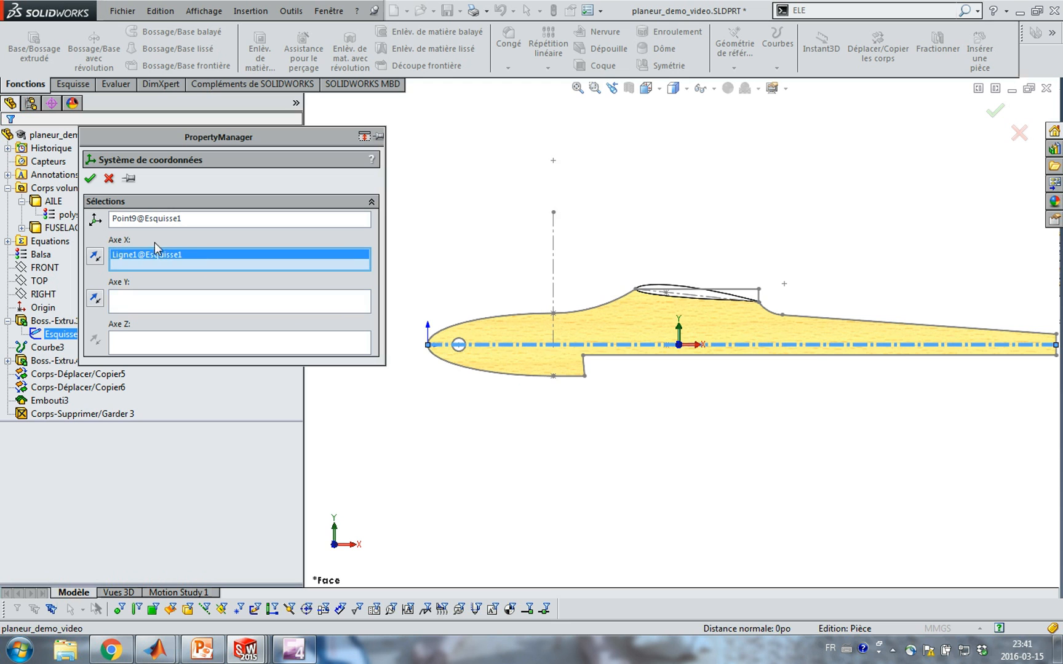
left_click(89, 180)
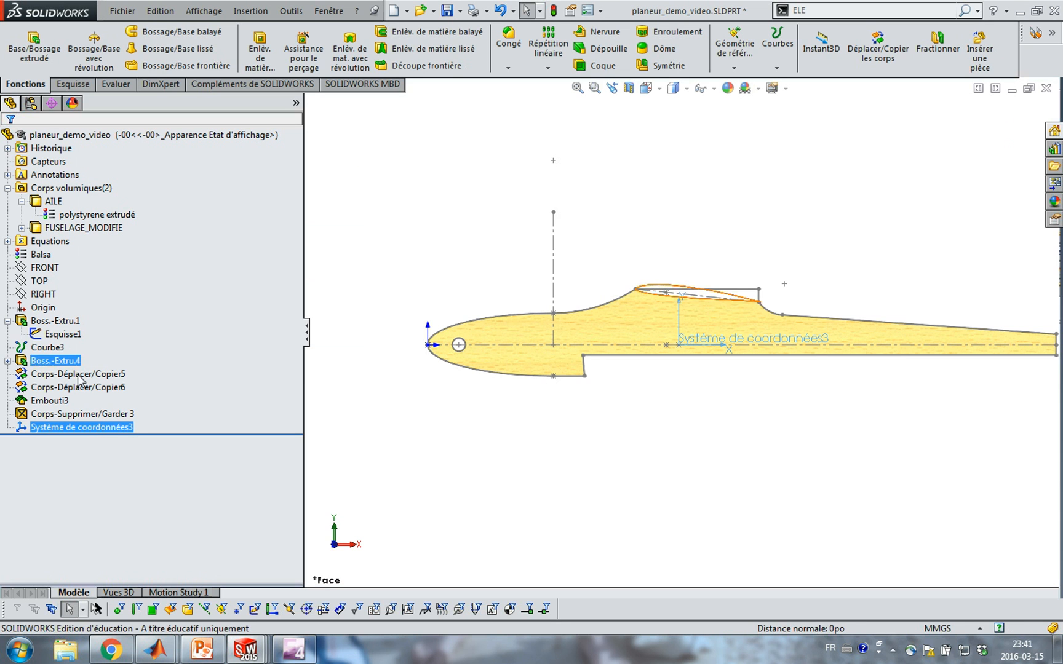
- Rename the new coordinate system as Système de coordonnées de CG and rebuild the part
left_click(92, 427)
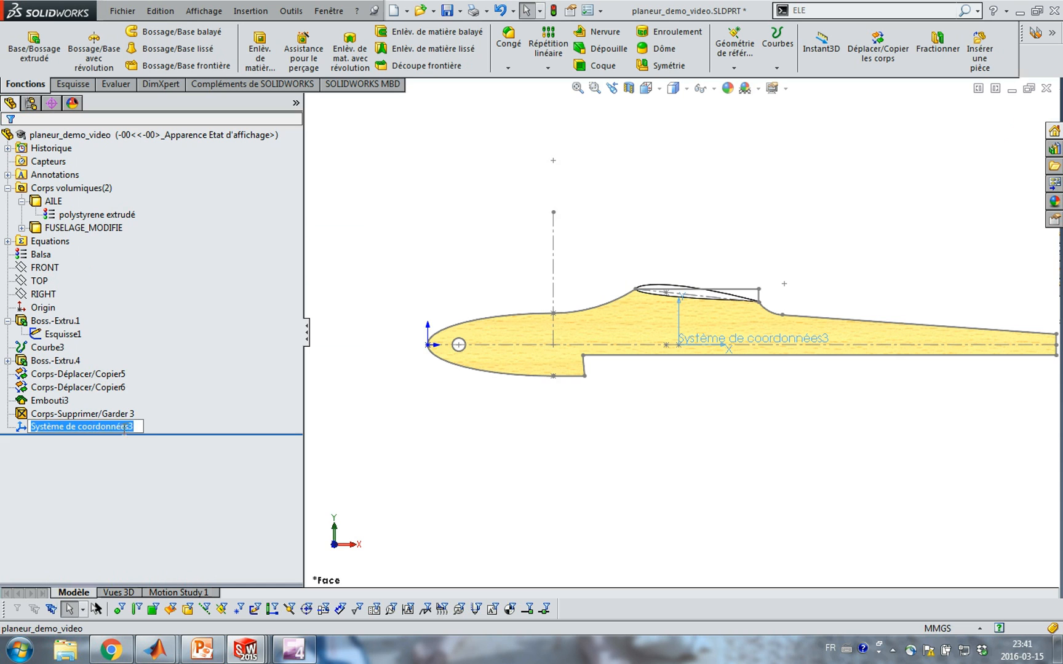
left_click(124, 429)
type("DE c")
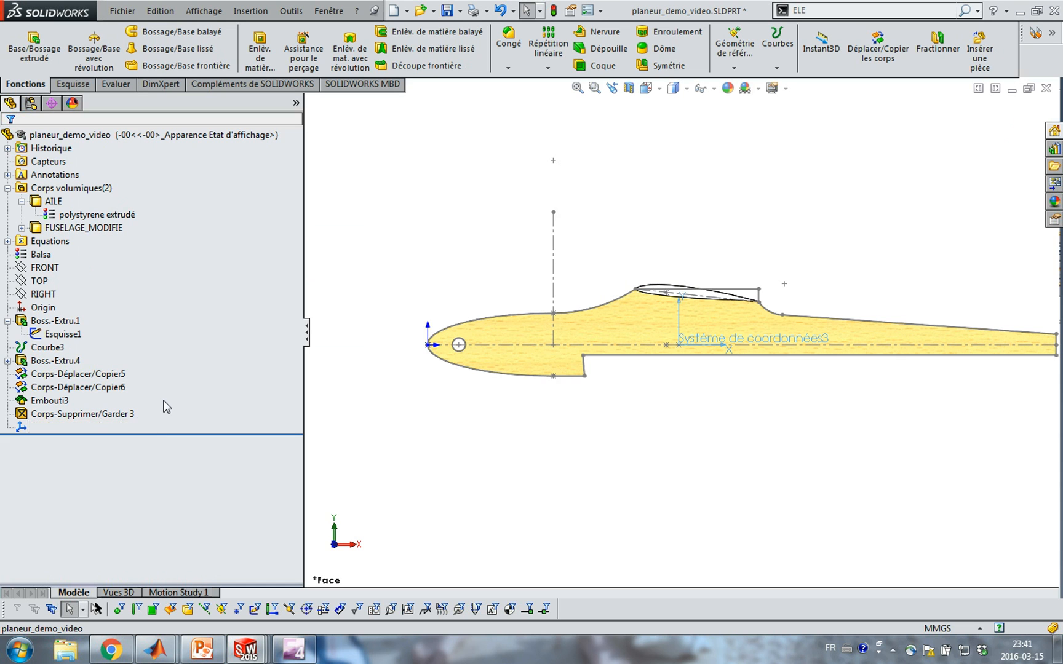
key("BackSpace")
key("BackSpace")
key("BackSpace")
key("BackSpace")
type("de coordonnées de C")
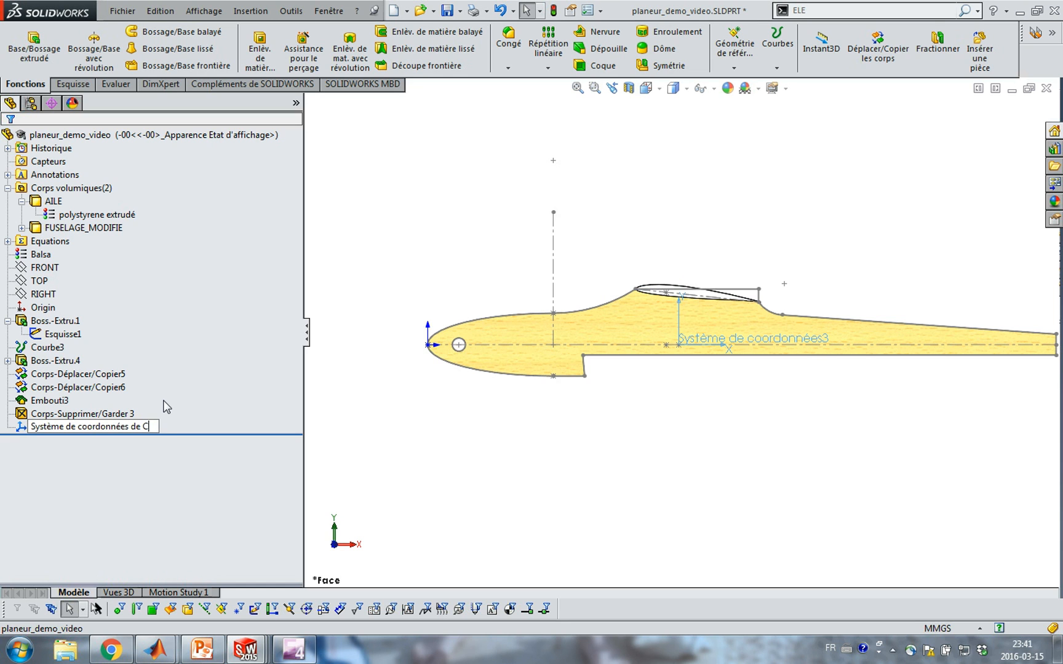
type("G")
key("Return")
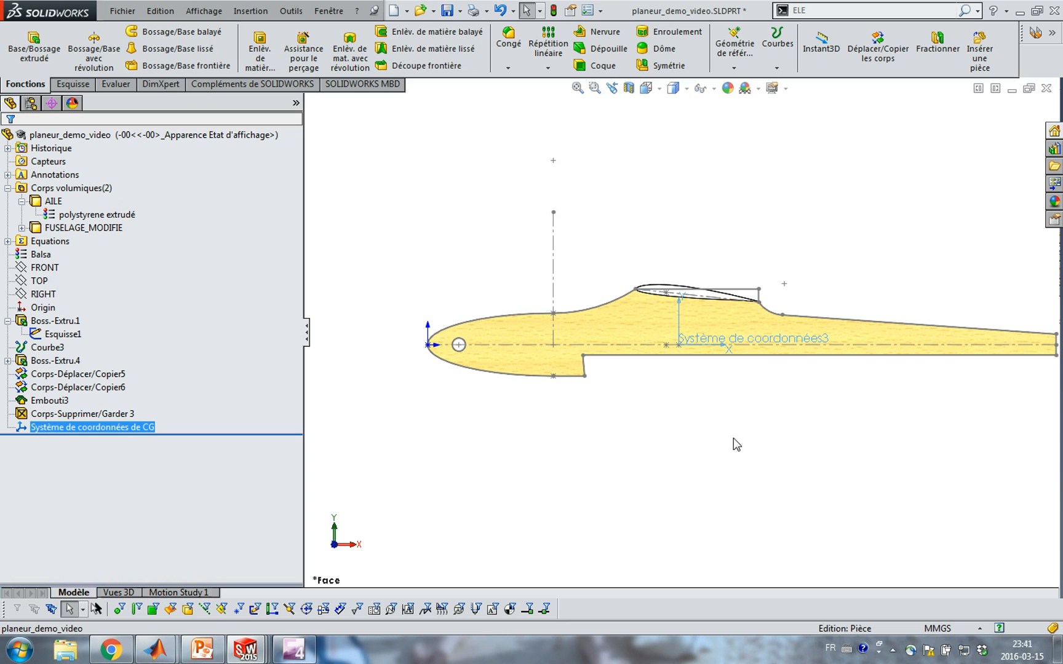
left_click(837, 413)
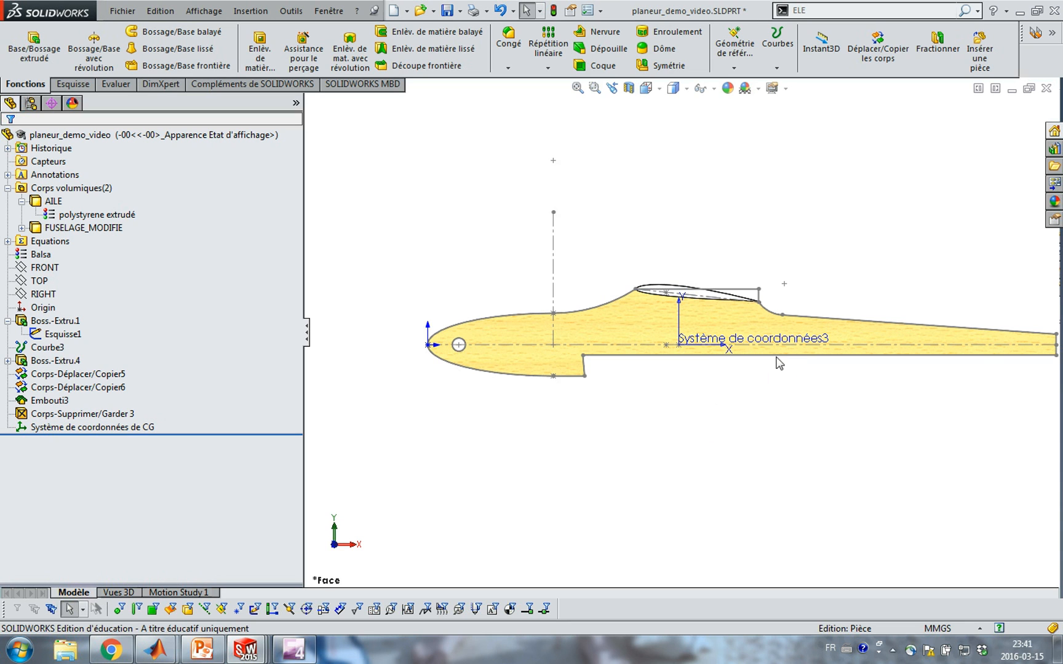
left_click(553, 10)
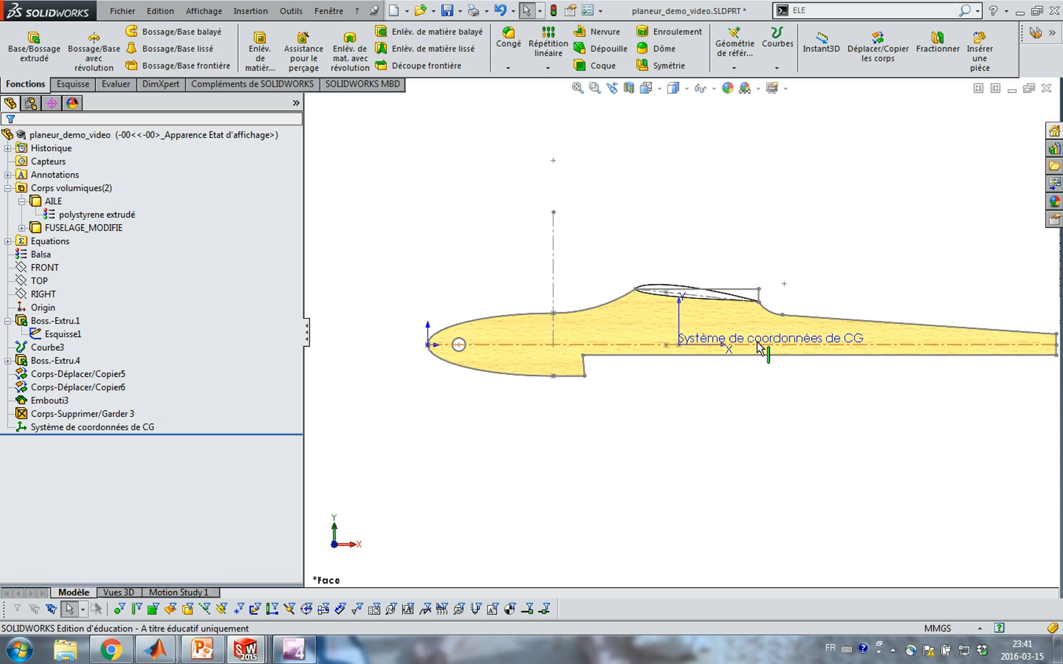
- Calculate the part's mass properties relative to Système de coordonnées de CG and examine the centre of gravity's X coordinate
left_click(129, 87)
left_click(117, 53)
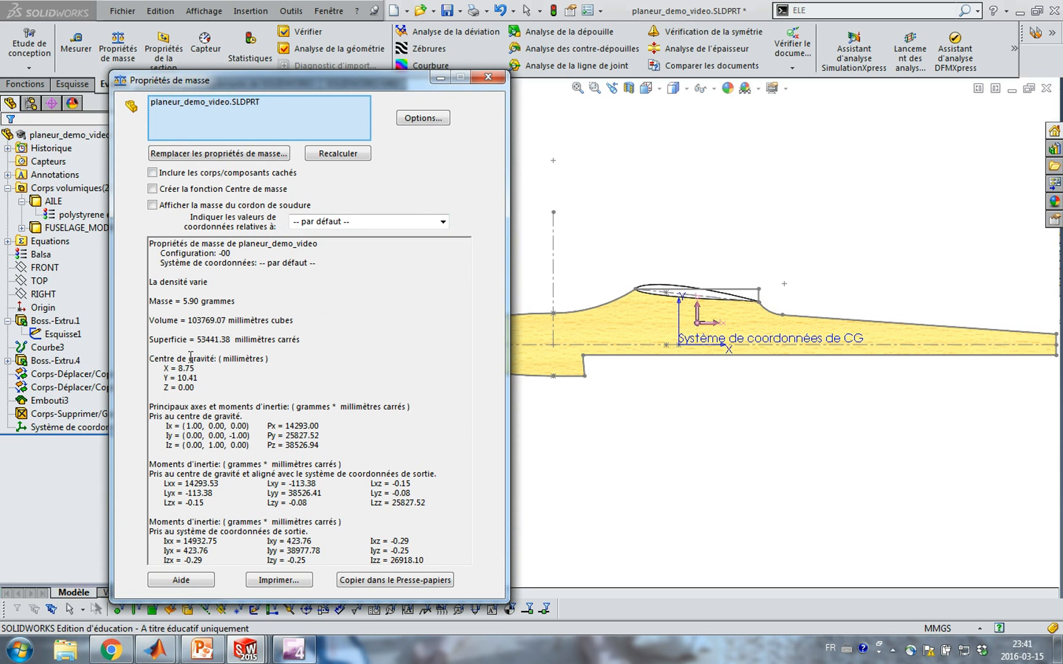
left_click(338, 222)
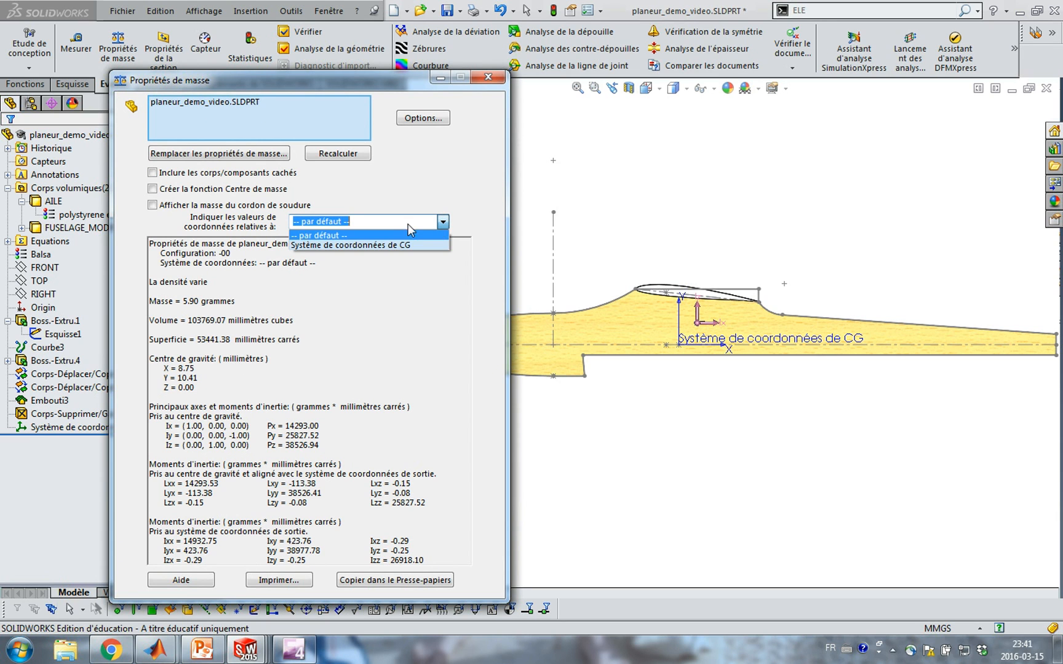
left_click(387, 245)
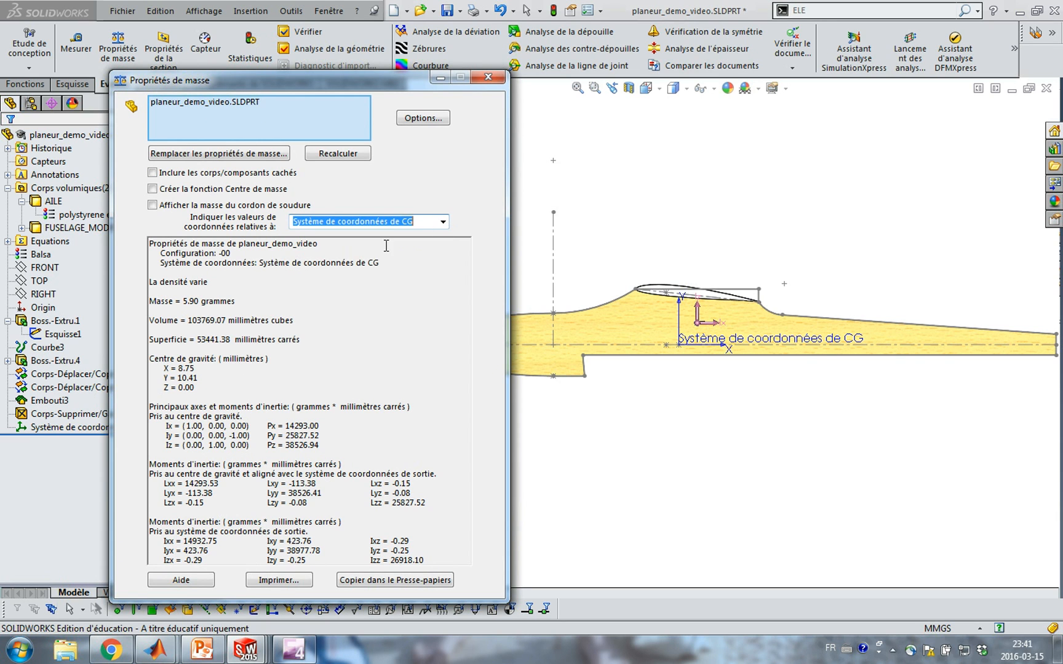
left_click(359, 155)
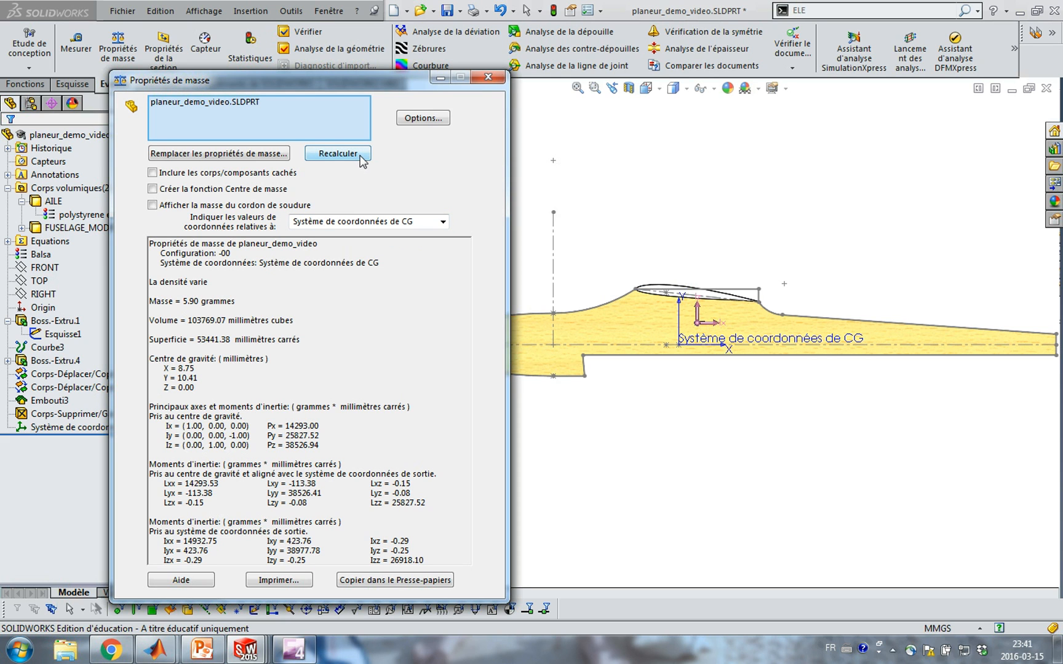
left_click_drag(178, 368, 209, 370)
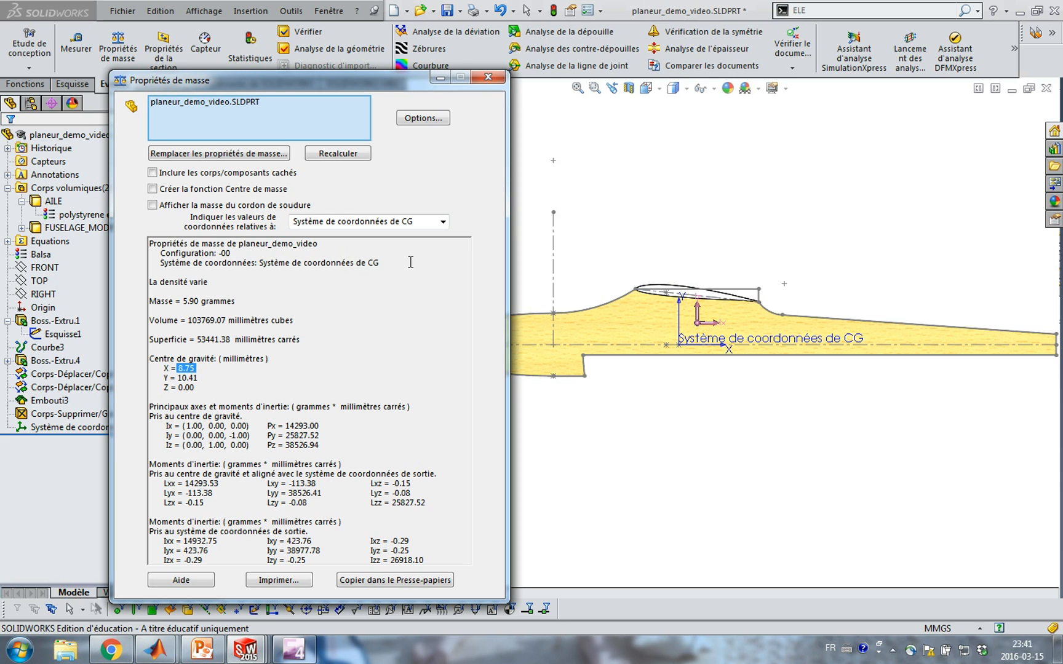
left_click_drag(381, 263, 164, 268)
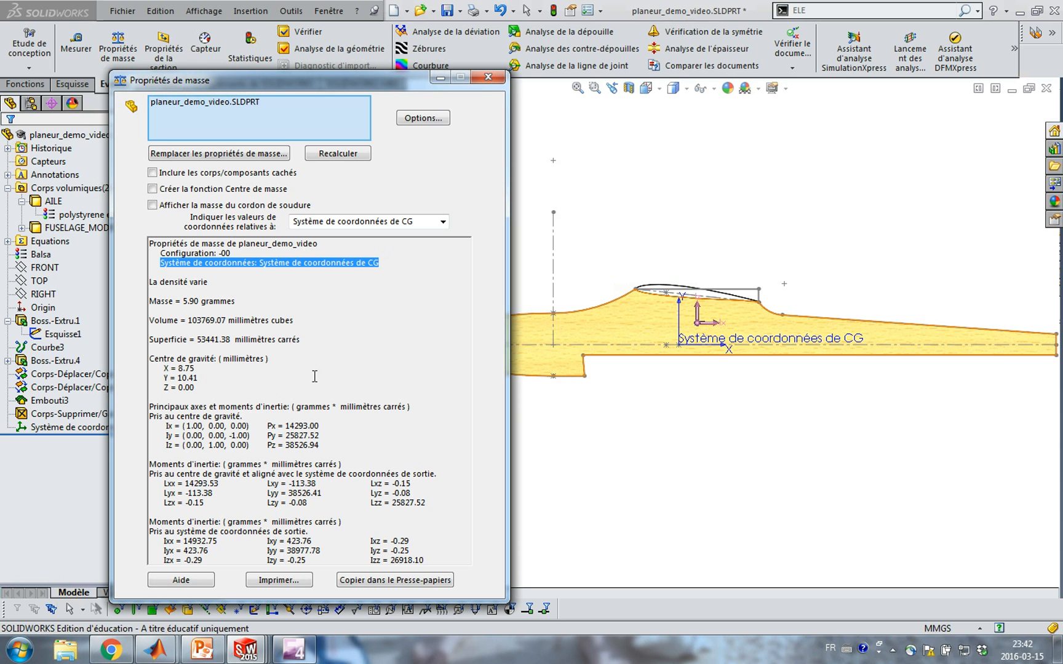
left_click_drag(165, 367, 191, 368)
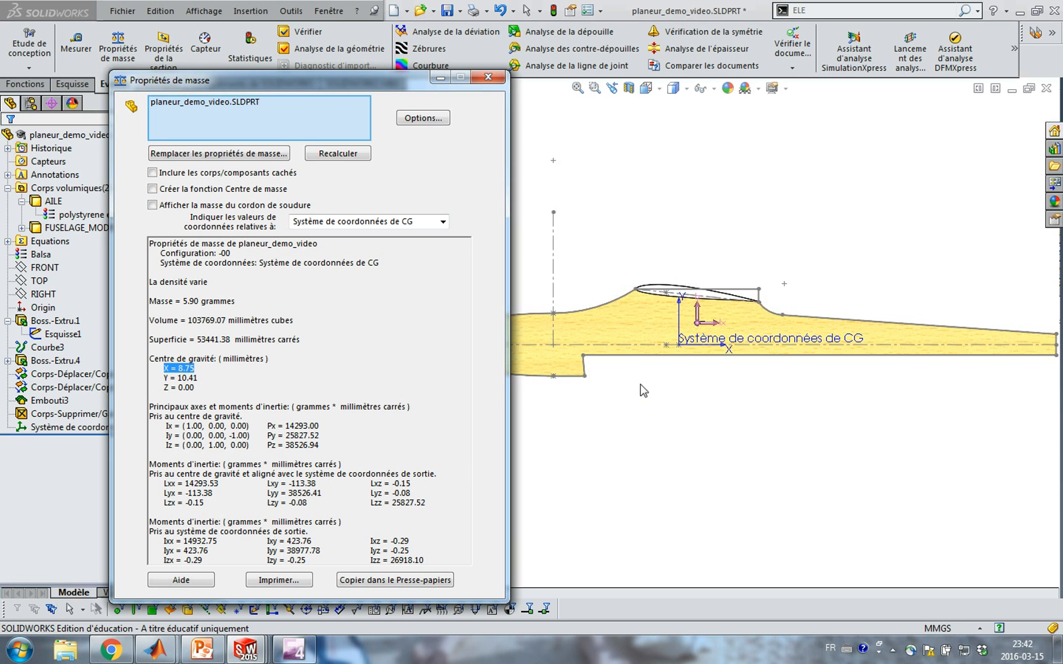
- Close the mass properties report of the glider part
scroll(643, 391, "up", 3)
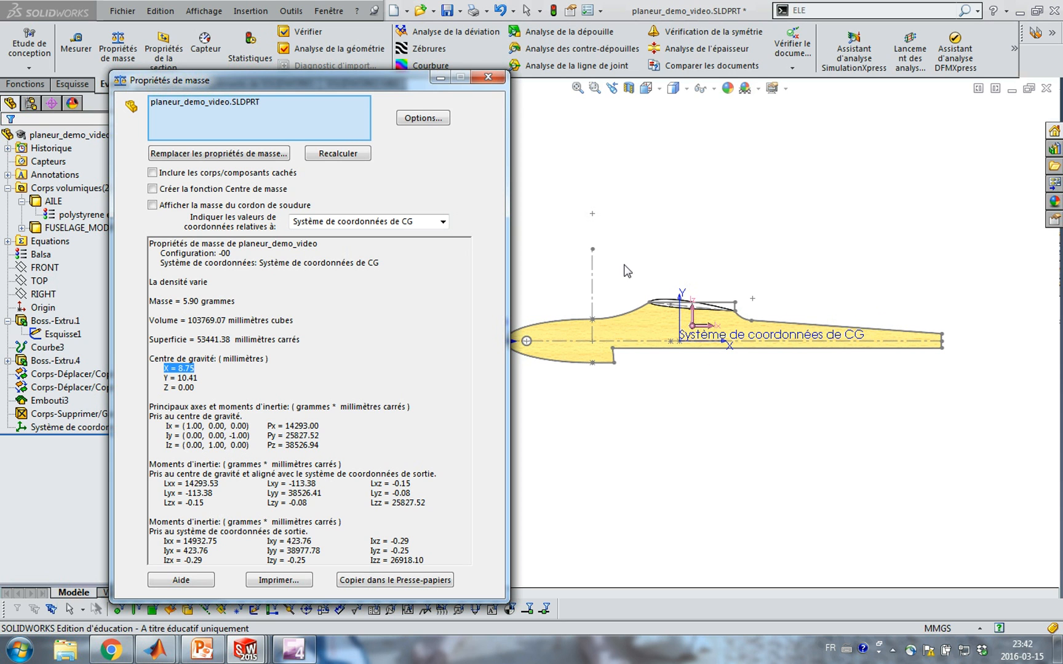
left_click(488, 77)
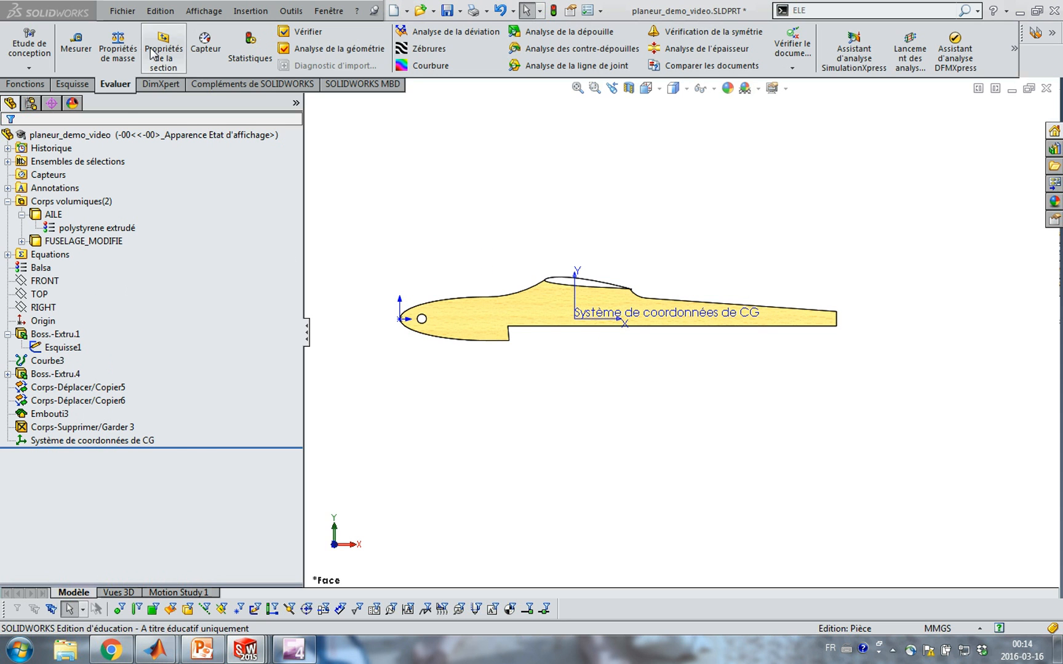
left_click(121, 12)
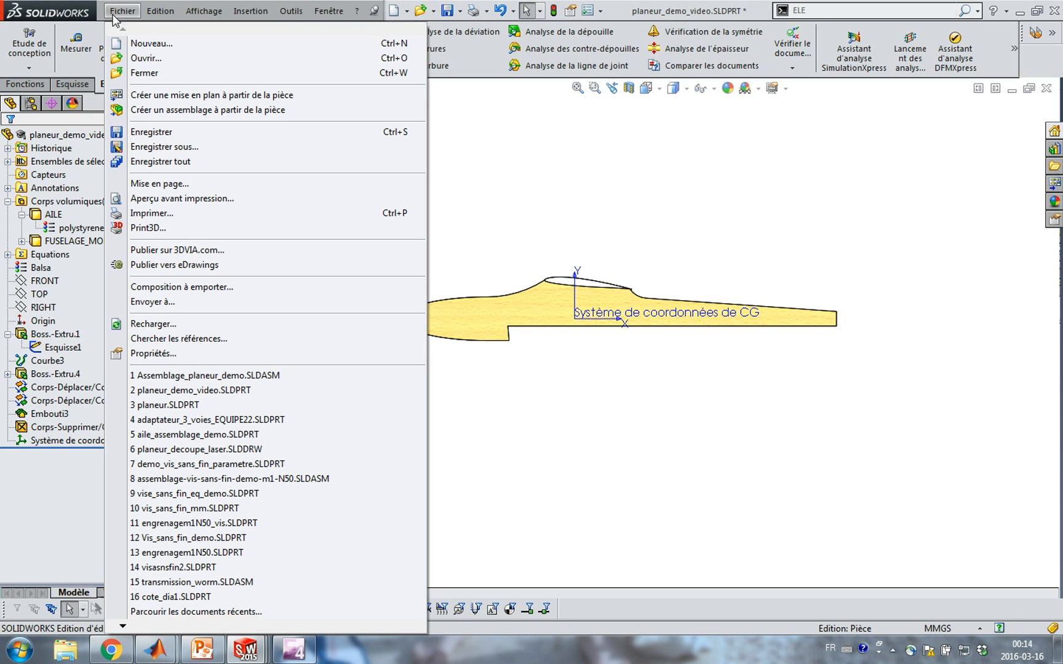
left_click(161, 146)
left_click(449, 274)
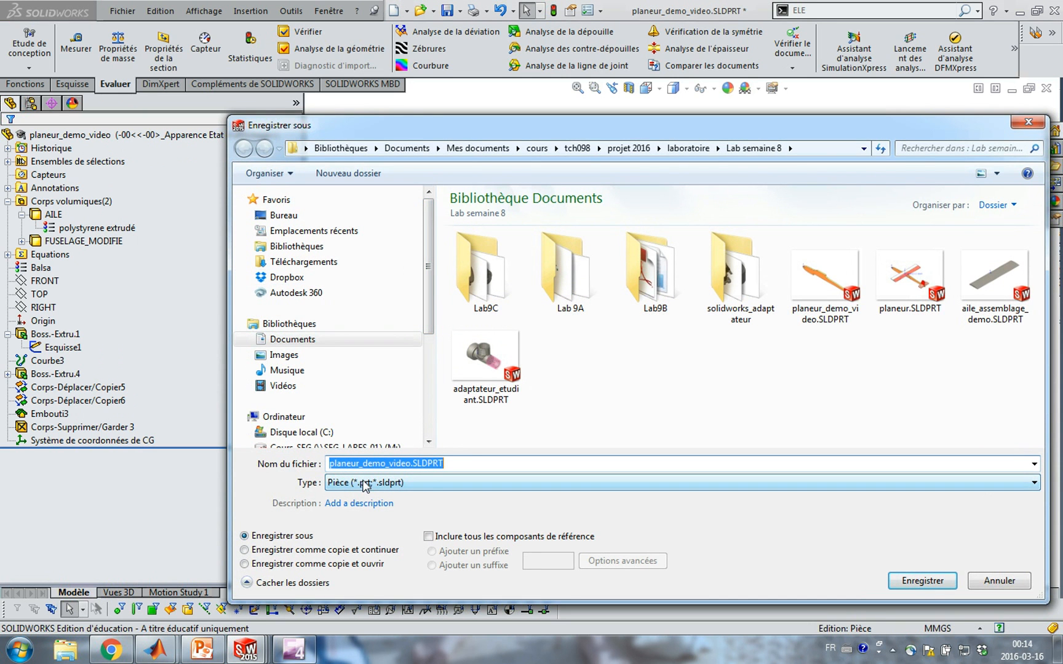
left_click(366, 484)
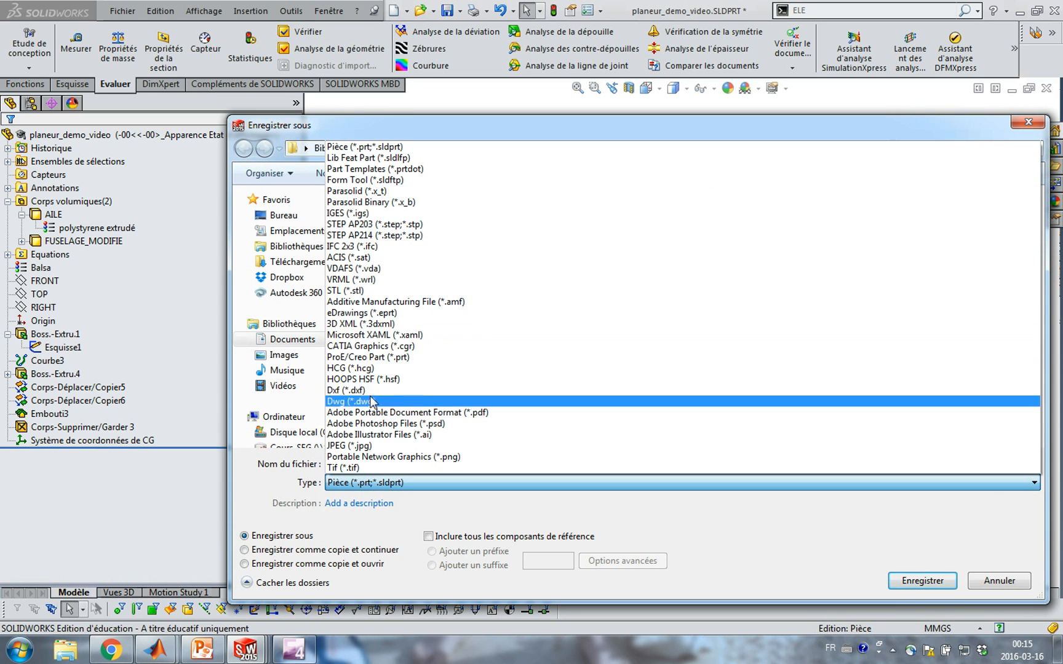
left_click(364, 389)
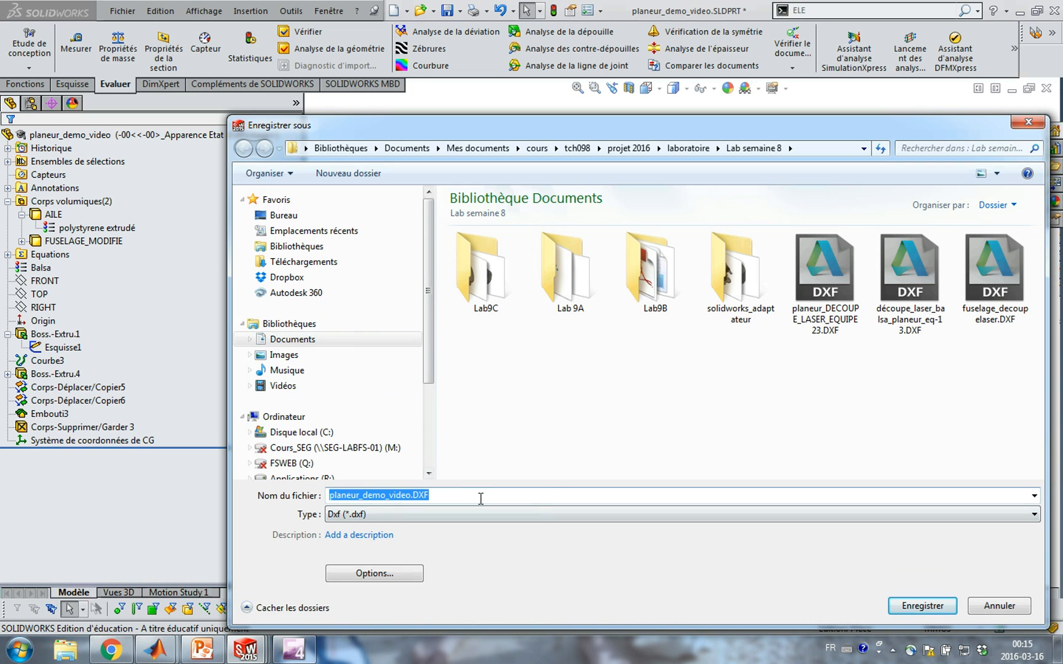
left_click(999, 606)
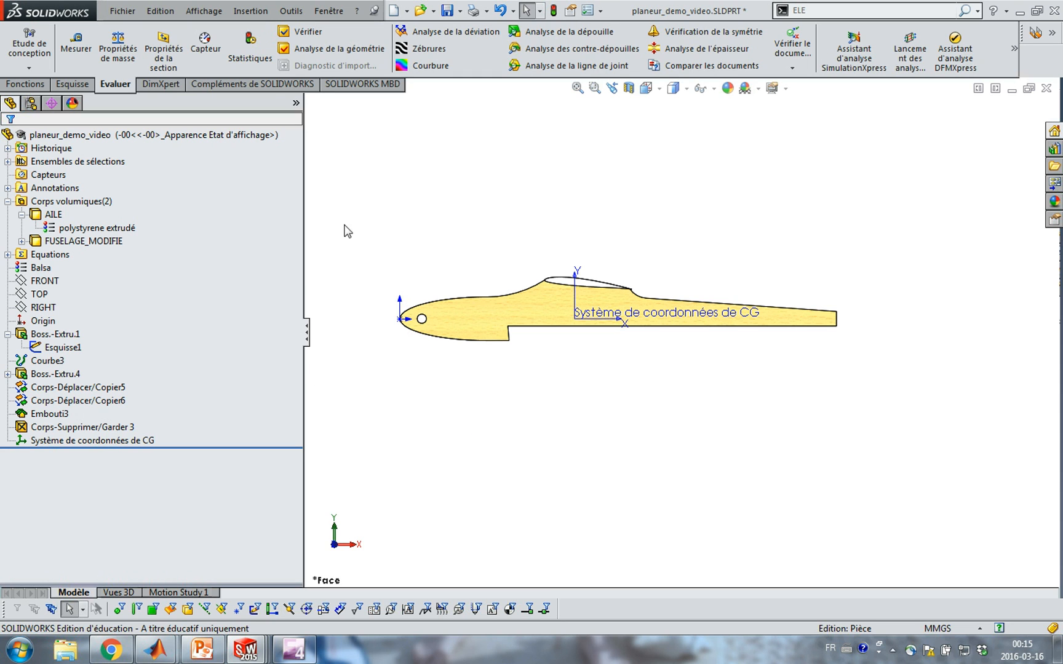
- Switch to planeur.SLDPRT and examine its solid bodies one by one, from Aile polystyrene to Tape rouge aile
key("ctrl+Tab")
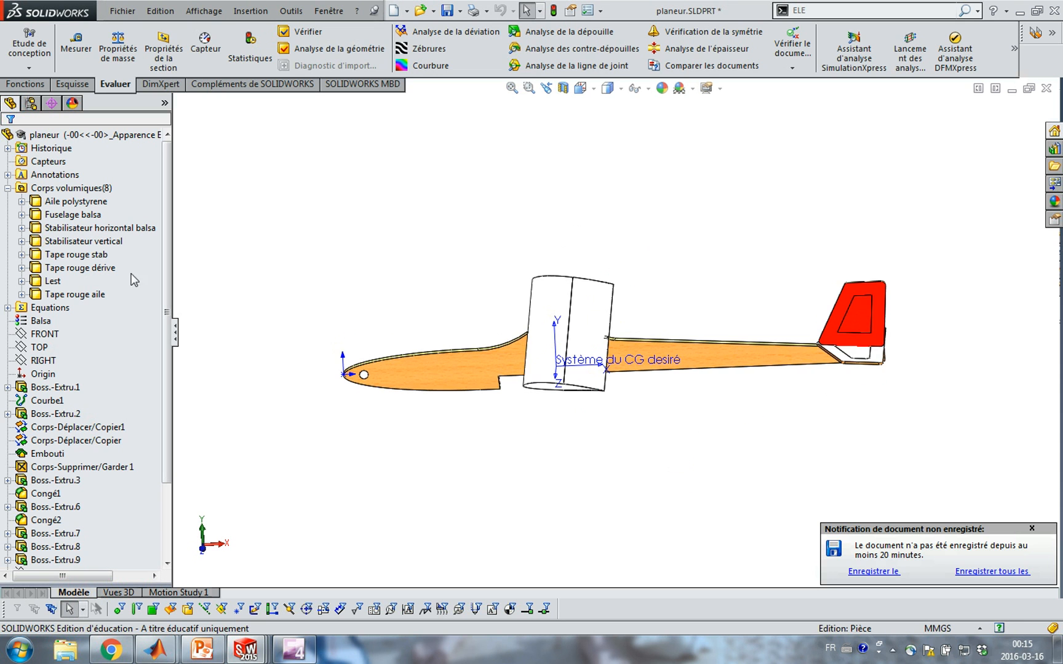
left_click(72, 202)
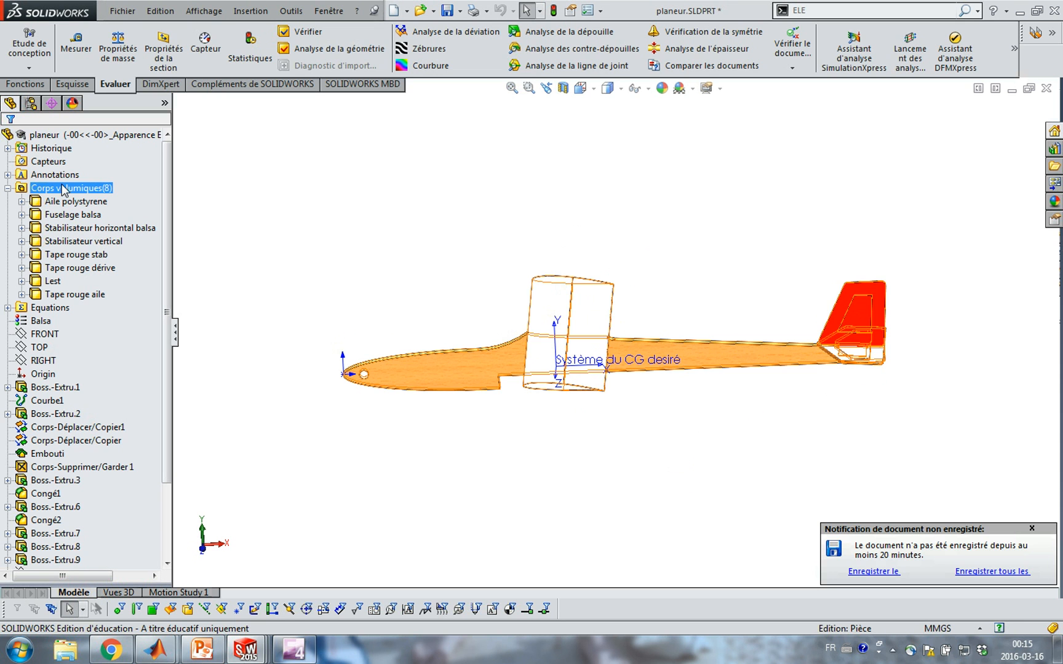
left_click(71, 215)
left_click(71, 229)
left_click(72, 241)
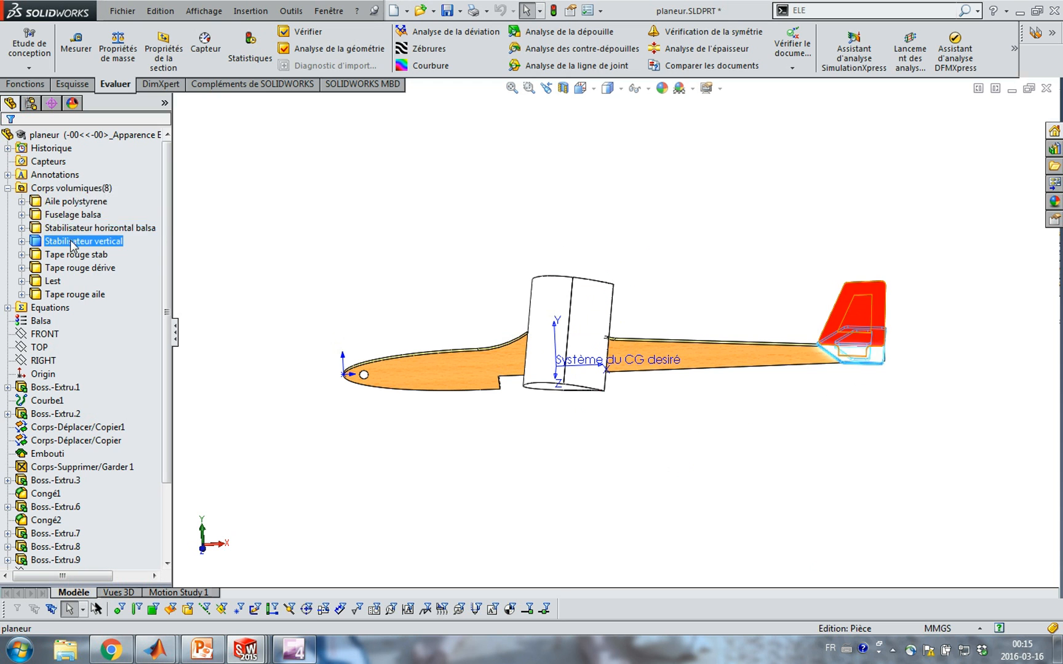
left_click(71, 254)
left_click(72, 268)
left_click(52, 281)
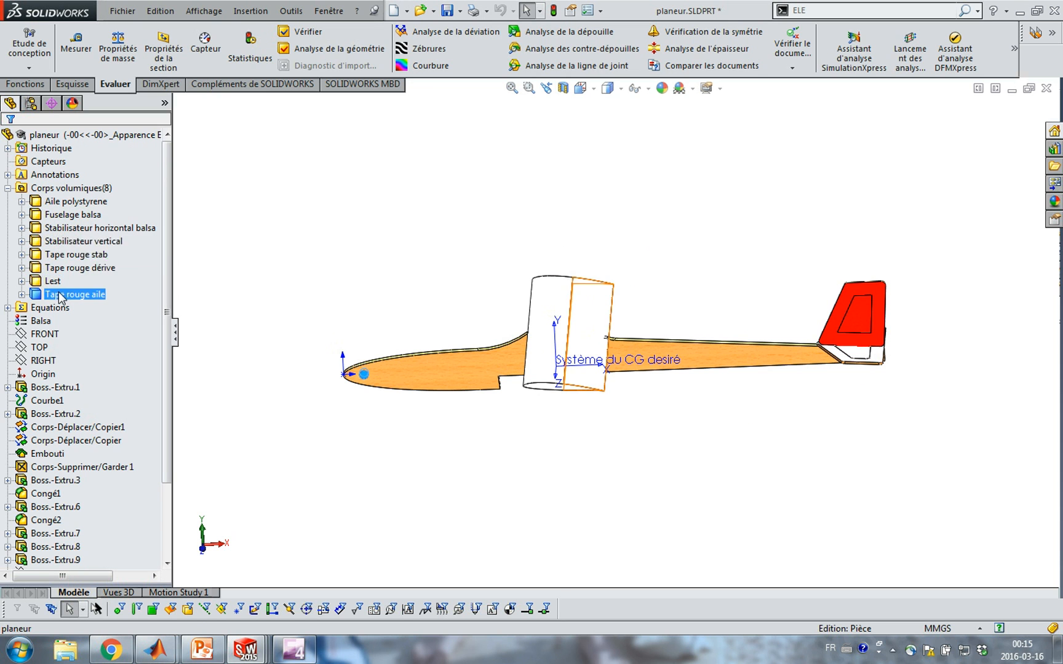
left_click(283, 280)
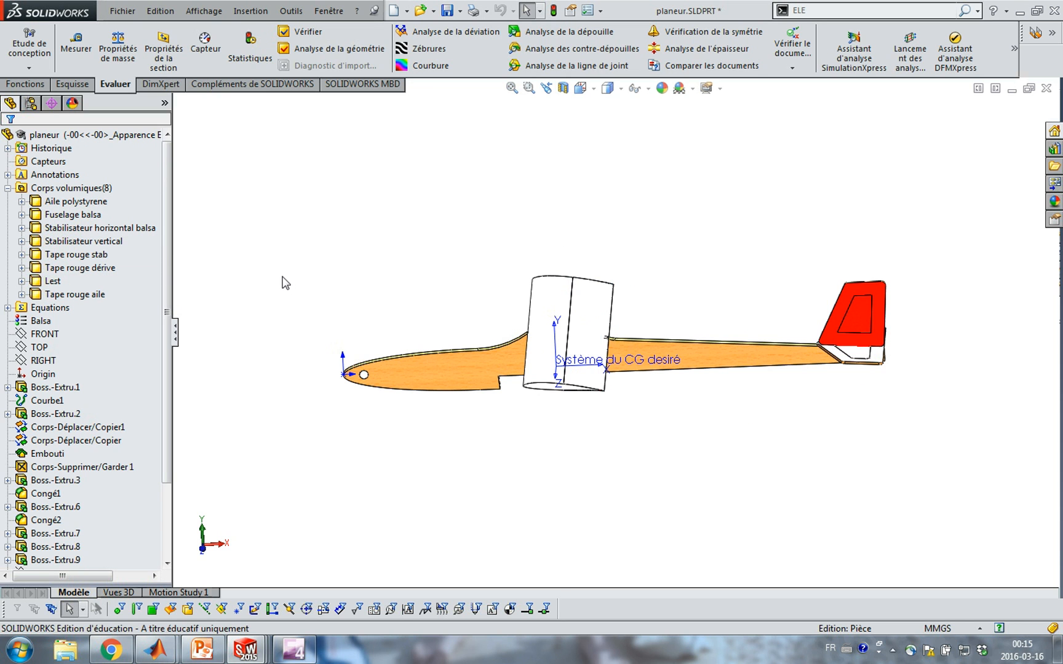
key("ctrl+Tab")
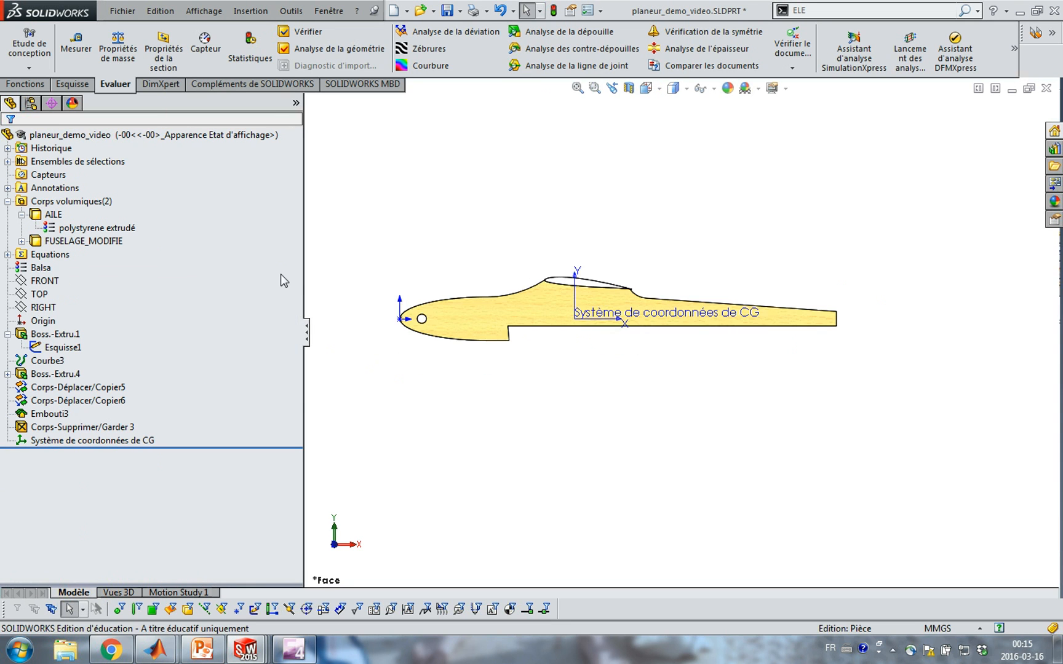
key("ctrl+Tab")
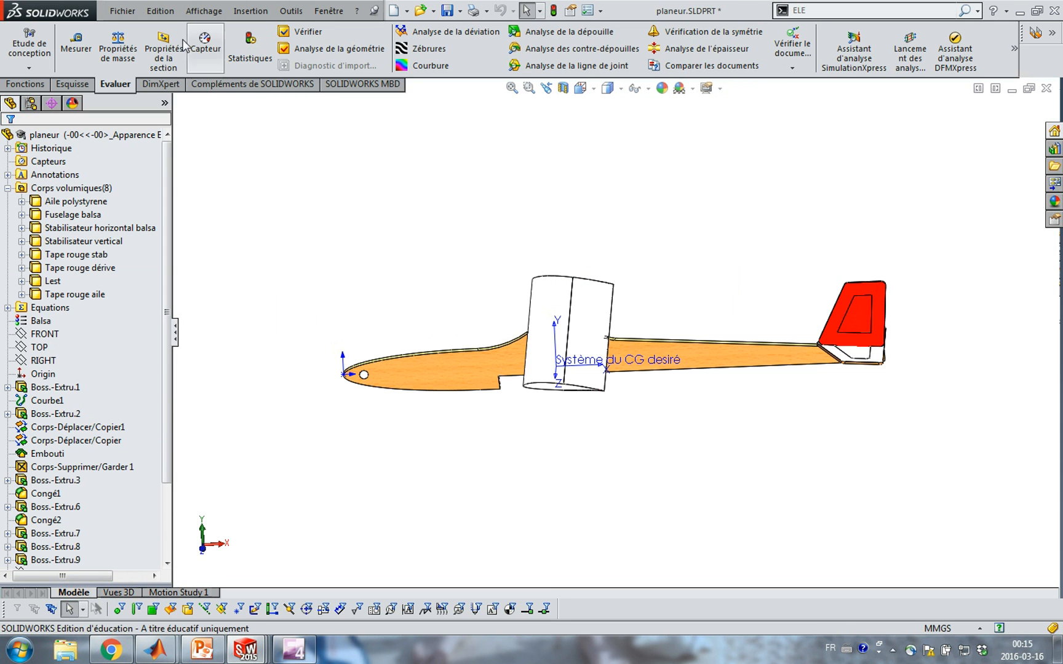
- Create a drawing from the planeur part using the DÉCOUPE_LASER template
left_click(124, 12)
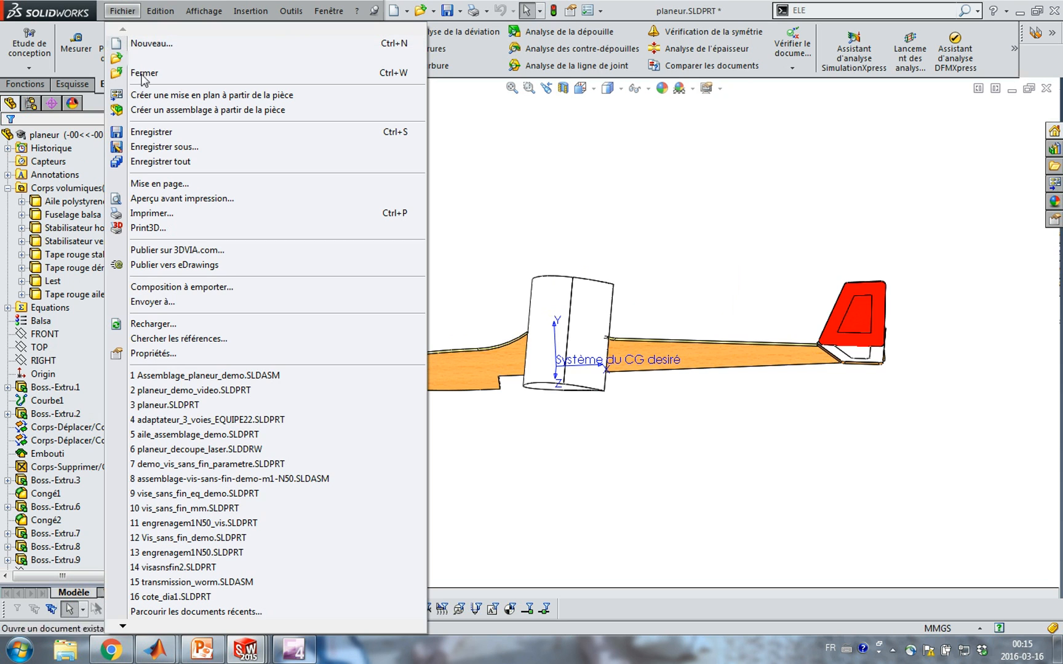
left_click(148, 97)
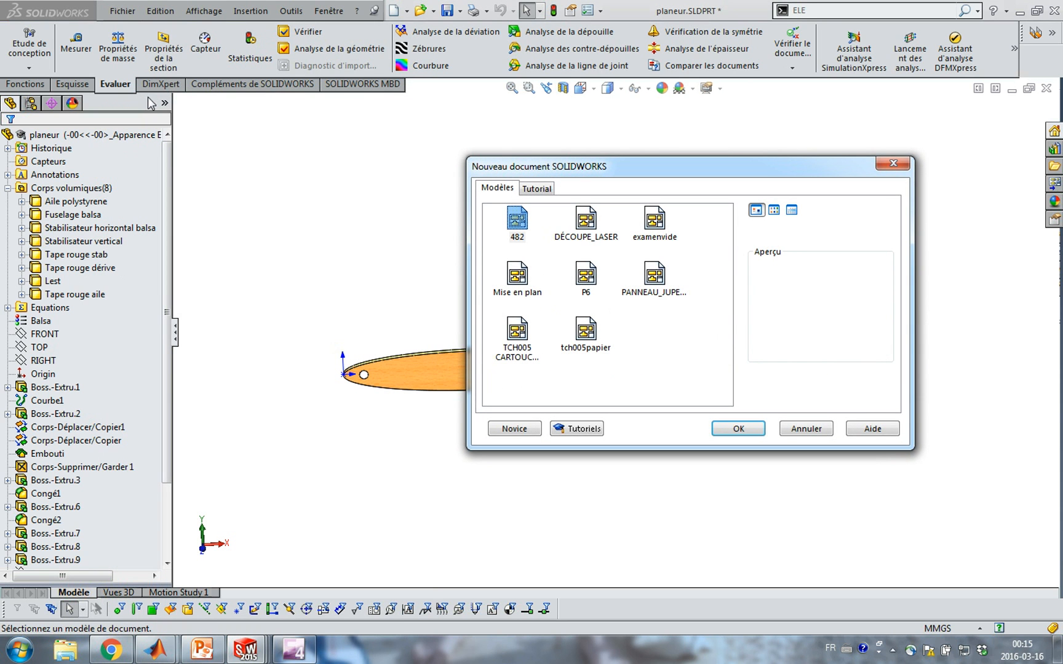
left_click(585, 227)
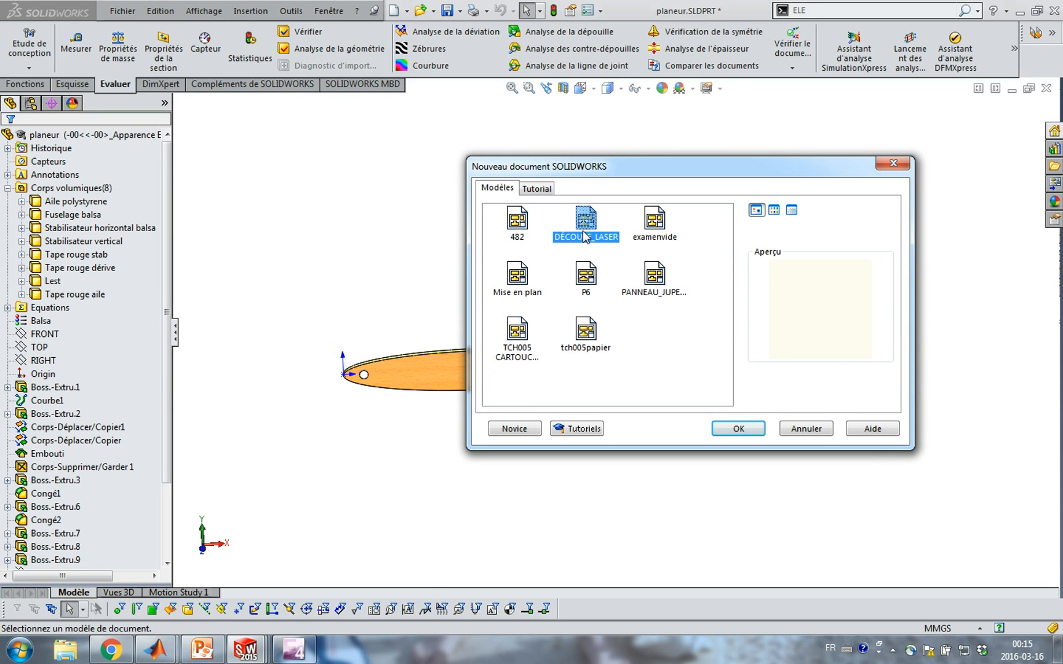
left_click(732, 429)
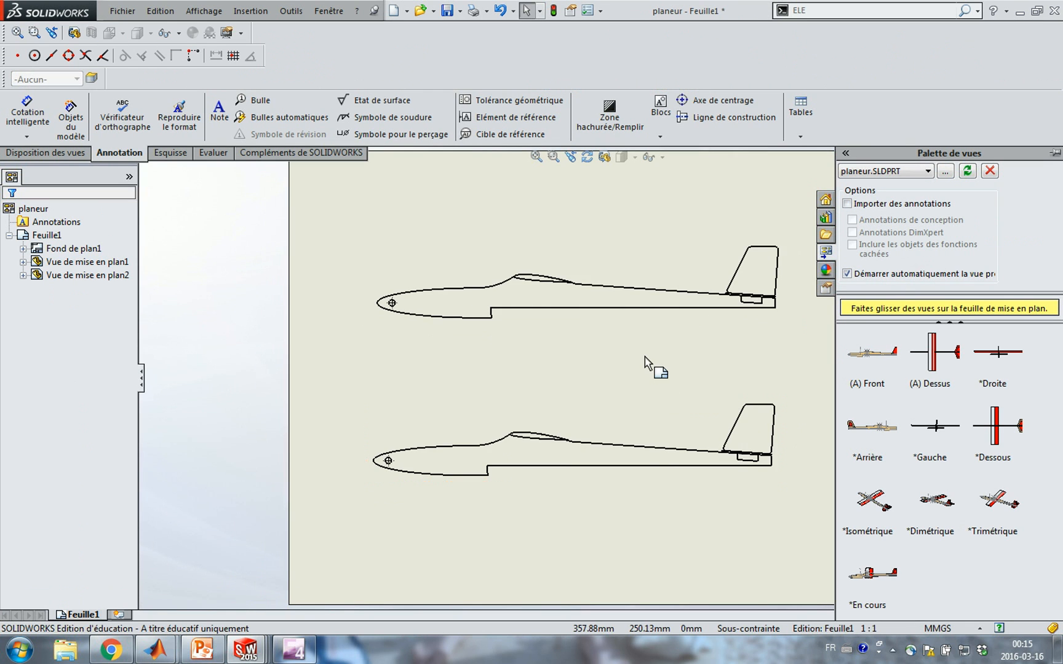
- Delete both glider side views, Vue de mise en plan1 and Vue de mise en plan2, from the sheet
scroll(644, 357, "up", 1)
scroll(645, 357, "up", 1)
middle_click_drag(645, 356, 479, 340)
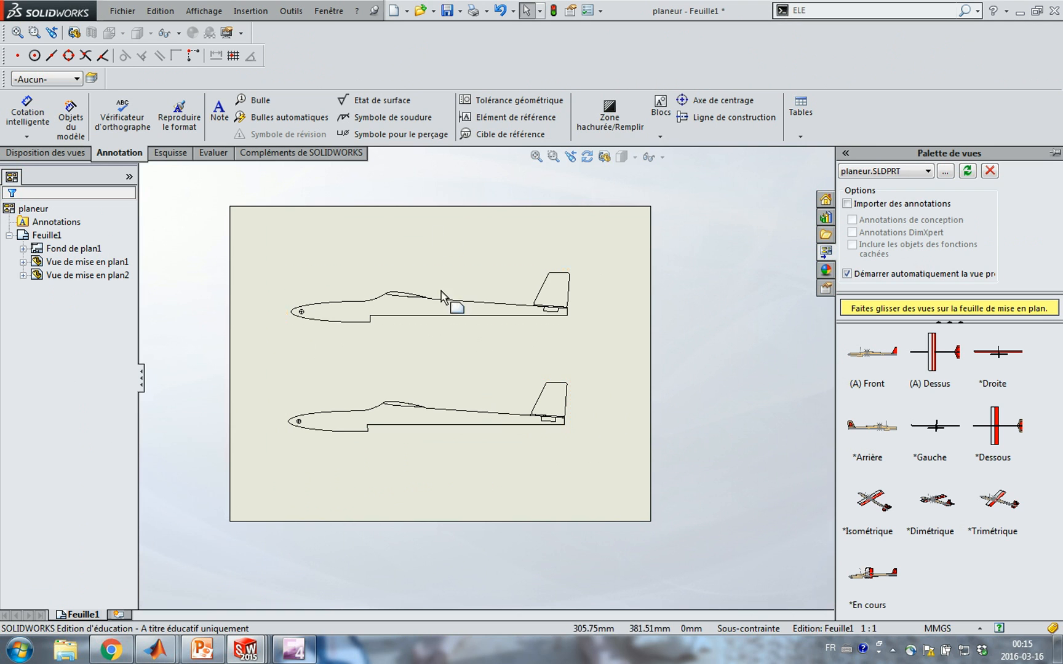
left_click(572, 284)
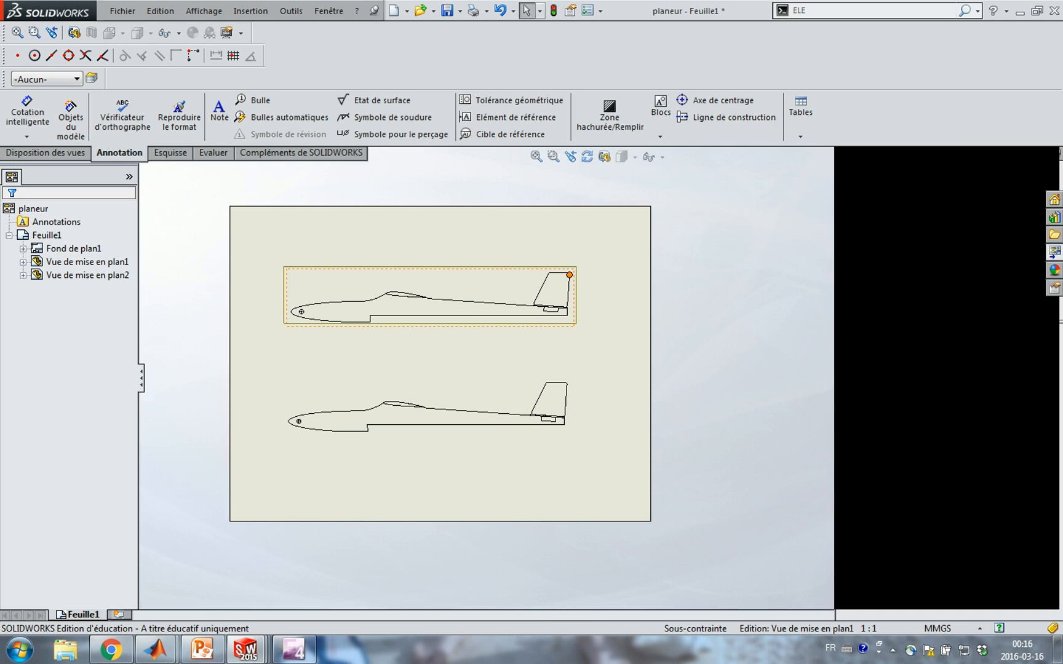
key("Escape")
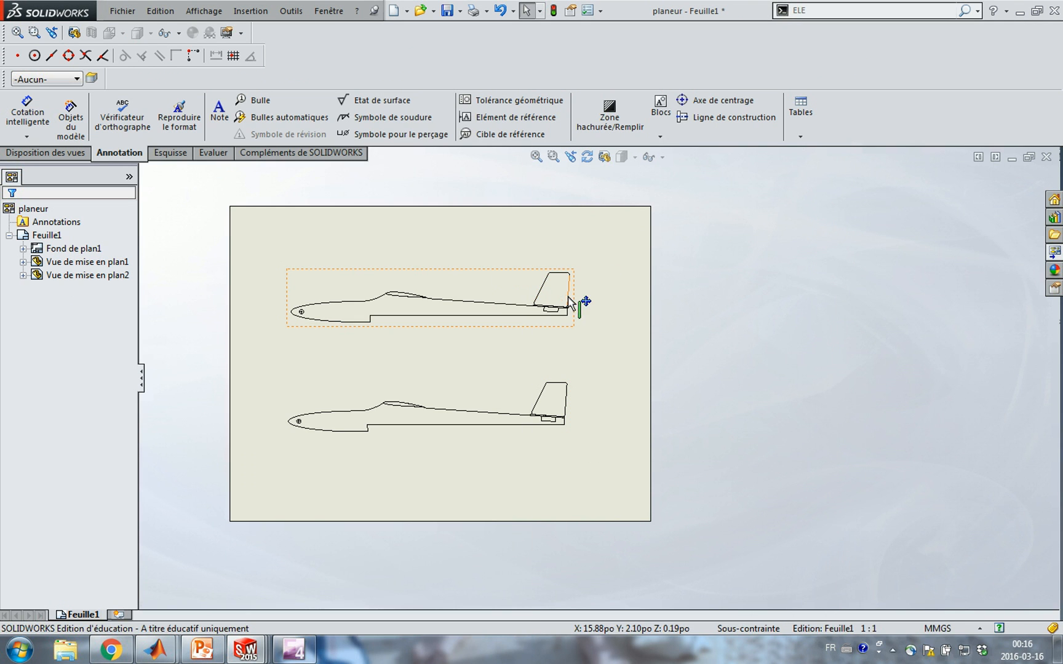
left_click(567, 301)
key("Delete")
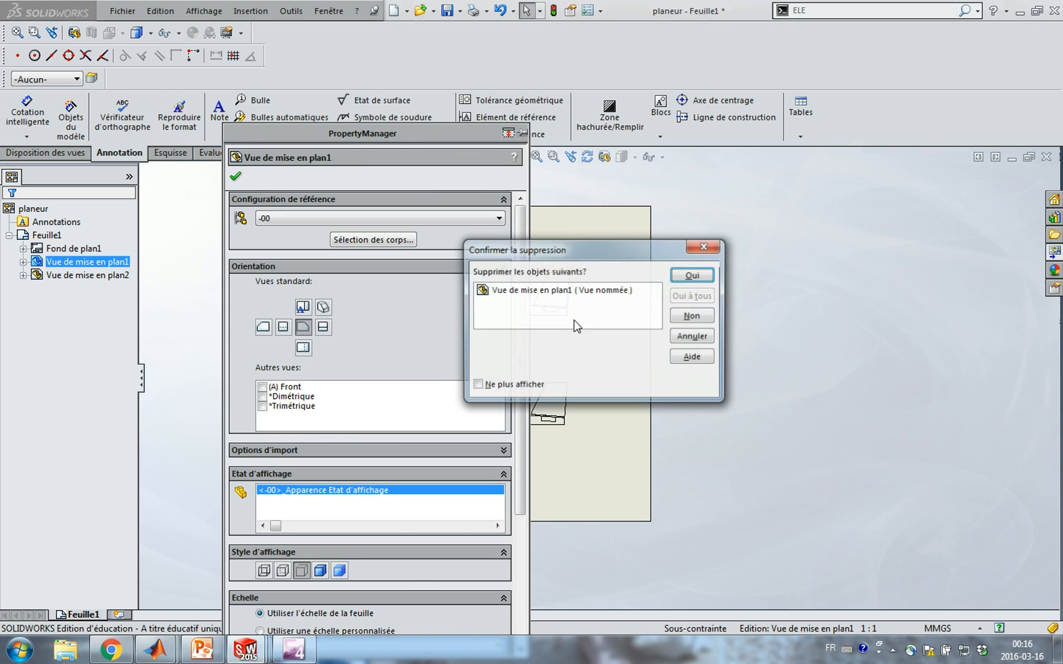
left_click(684, 276)
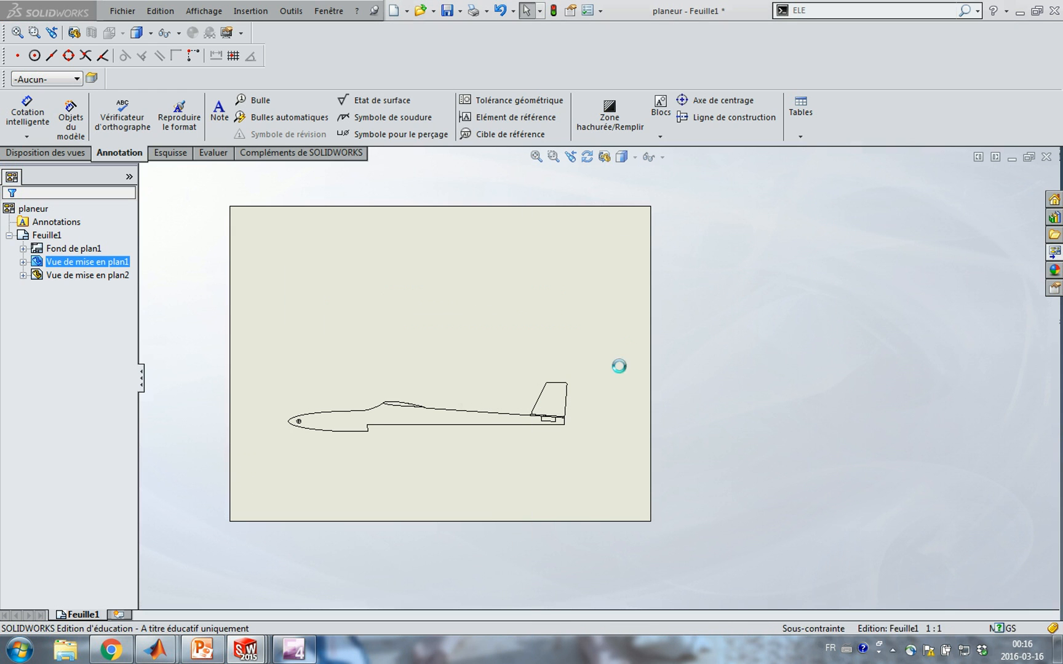
left_click(571, 399)
key("Delete")
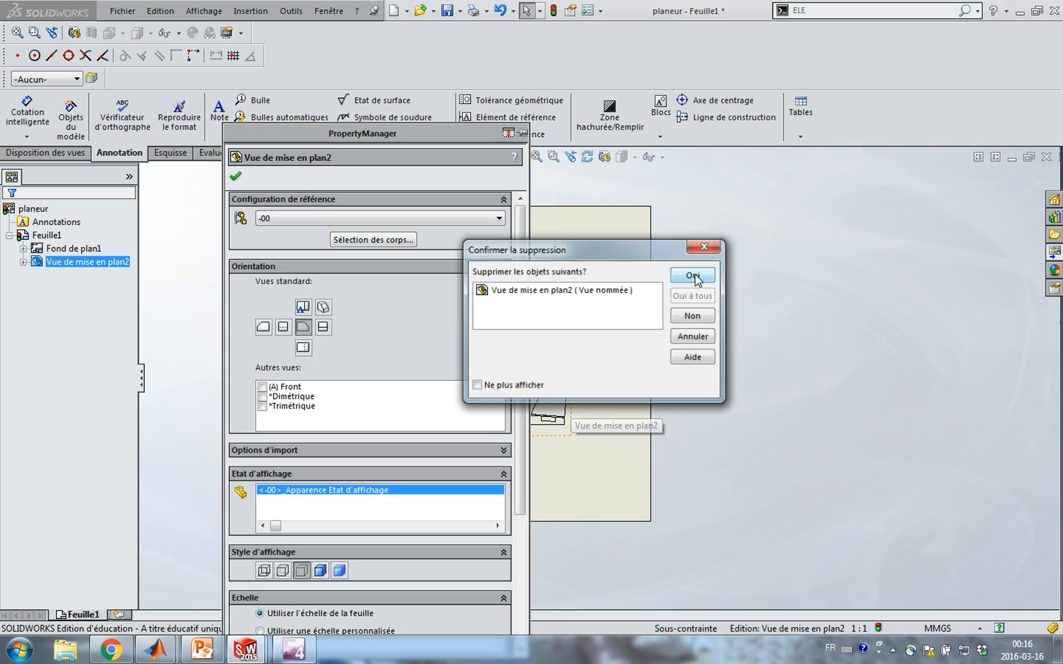
left_click(693, 276)
mouse_move(316, 289)
middle_mouse_down()
mouse_move(425, 303)
mouse_move(407, 301)
middle_mouse_up()
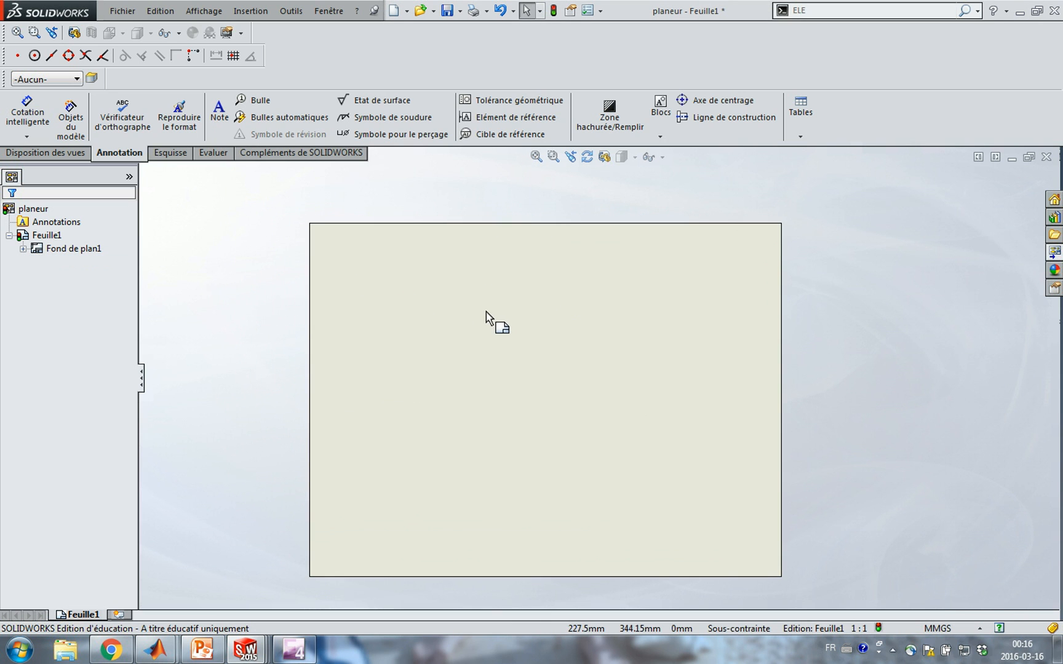
middle_click_drag(486, 312, 477, 300)
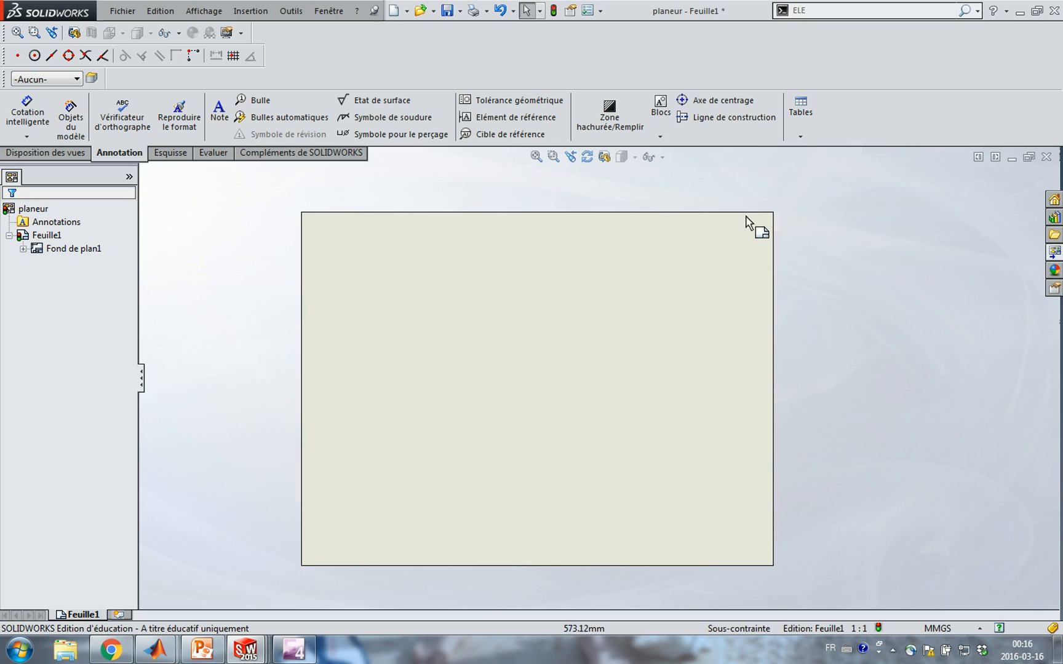
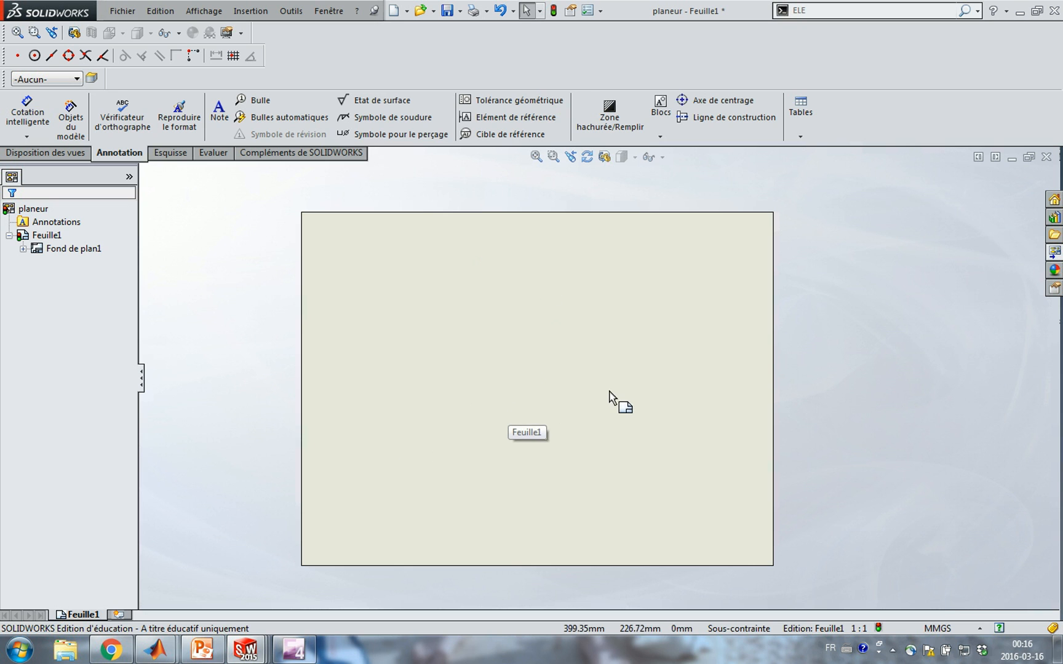
- Place the (A) Front view of planeur.SLDPRT in the upper part of the sheet and hide its sketches
left_click(1053, 252)
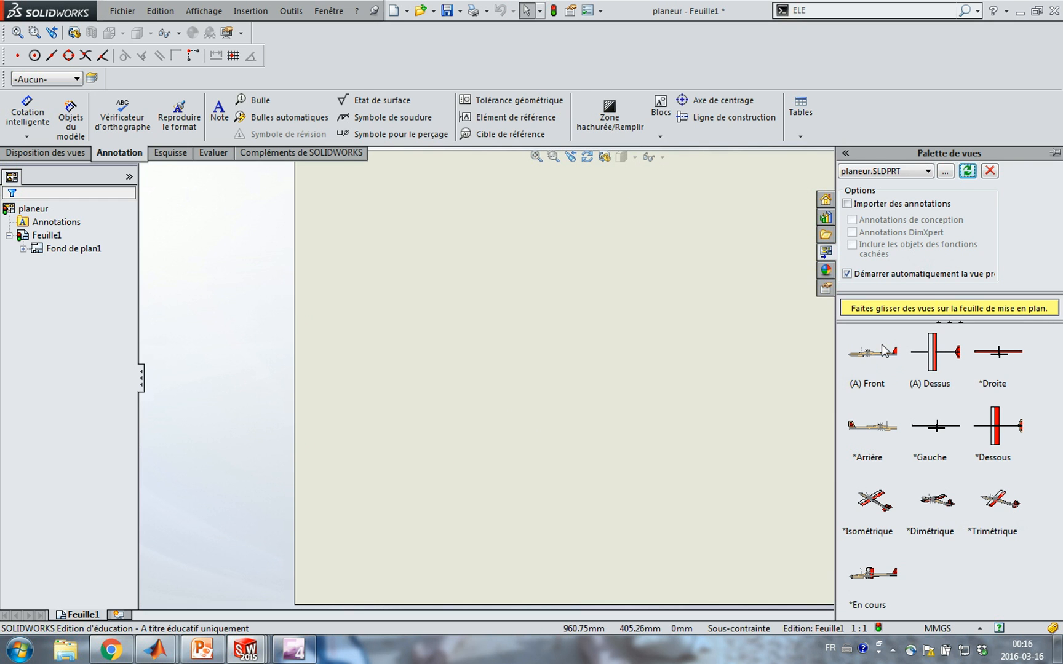
left_click_drag(878, 354, 546, 235)
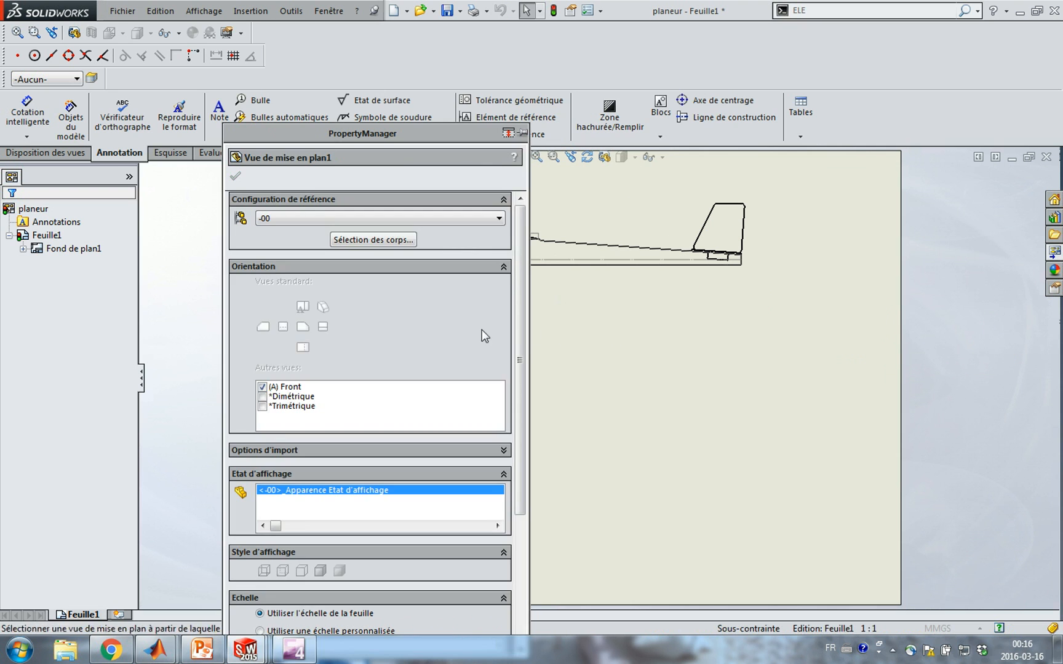
left_click(234, 176)
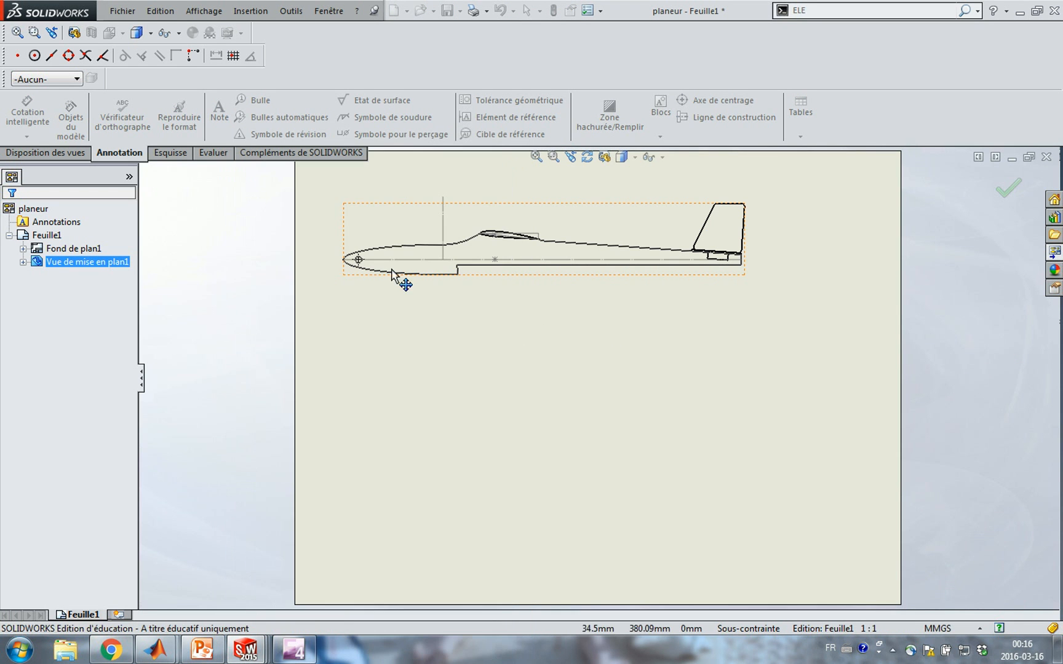
mouse_move(617, 392)
middle_mouse_down()
mouse_move(550, 399)
mouse_move(515, 467)
middle_mouse_up()
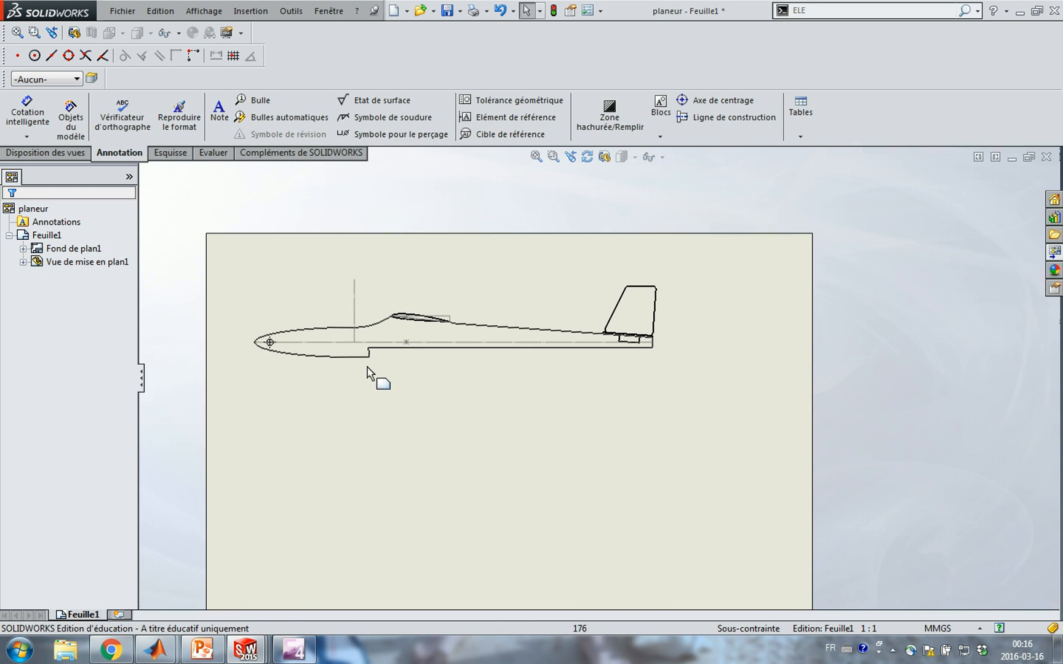
left_click(203, 12)
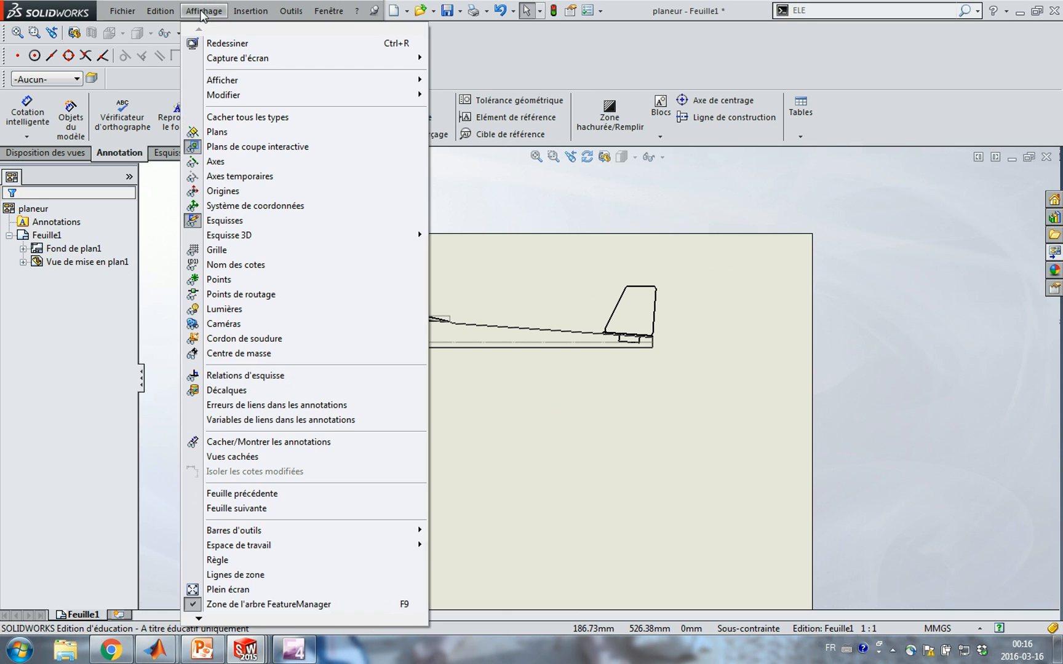
left_click(226, 222)
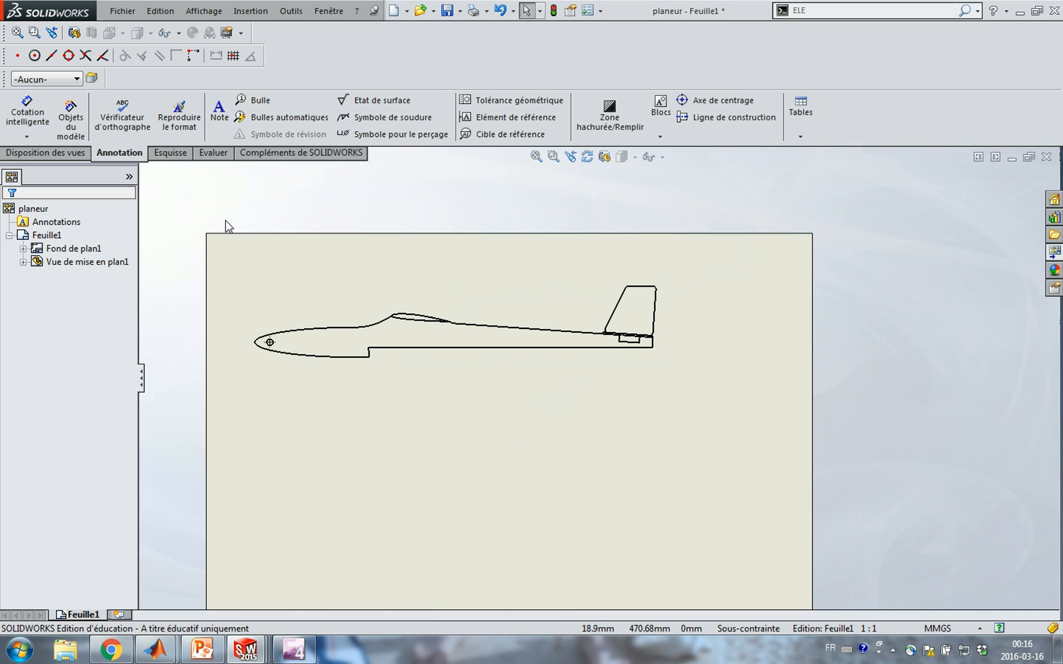
- Remove the centre mark from the hole in the glider's nose in the front view
scroll(280, 354, "down", 5)
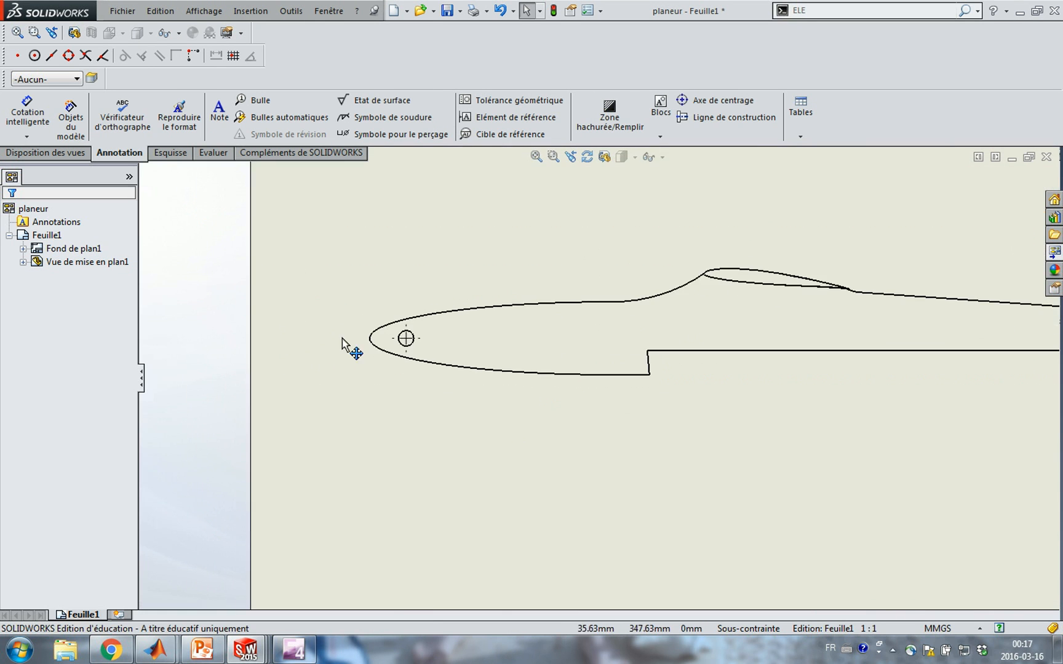
left_click(404, 338)
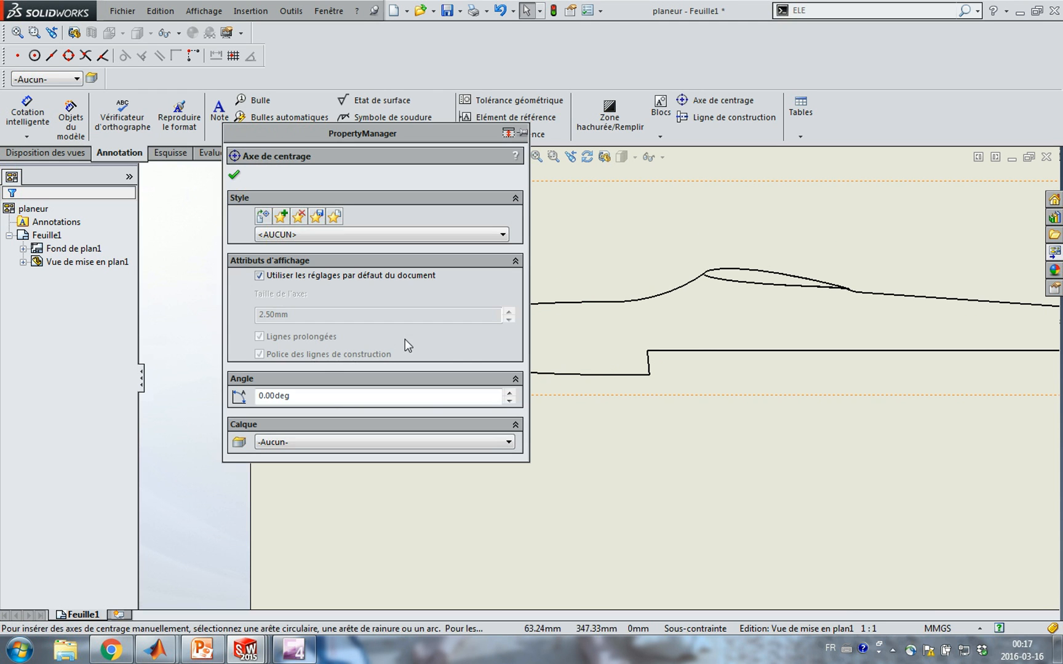
left_click(233, 176)
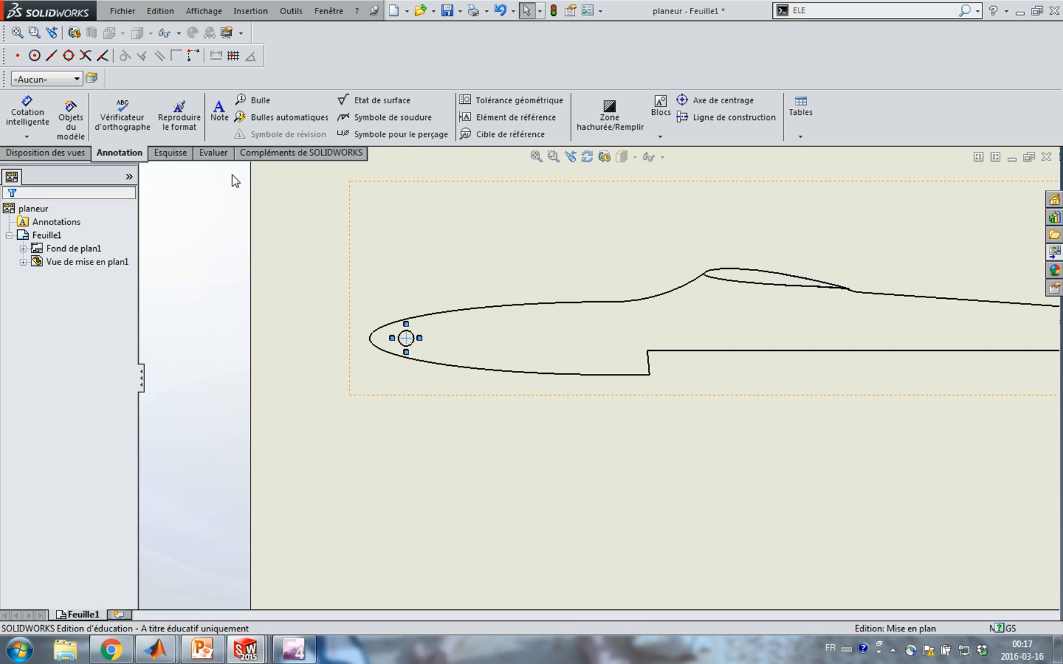
left_click(404, 338)
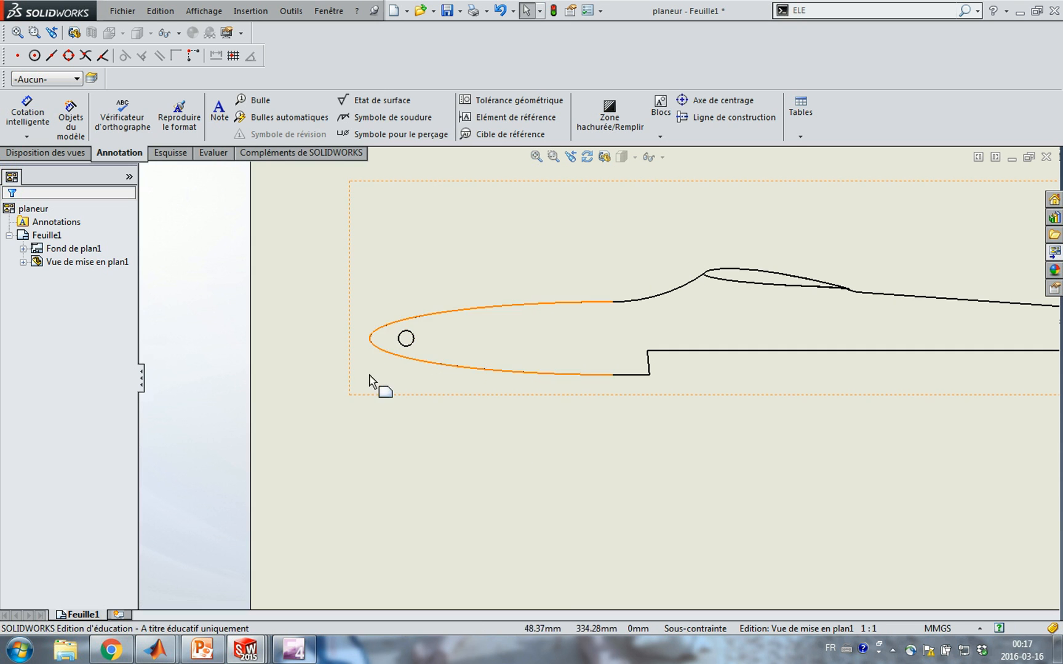
left_click(463, 462)
key("f")
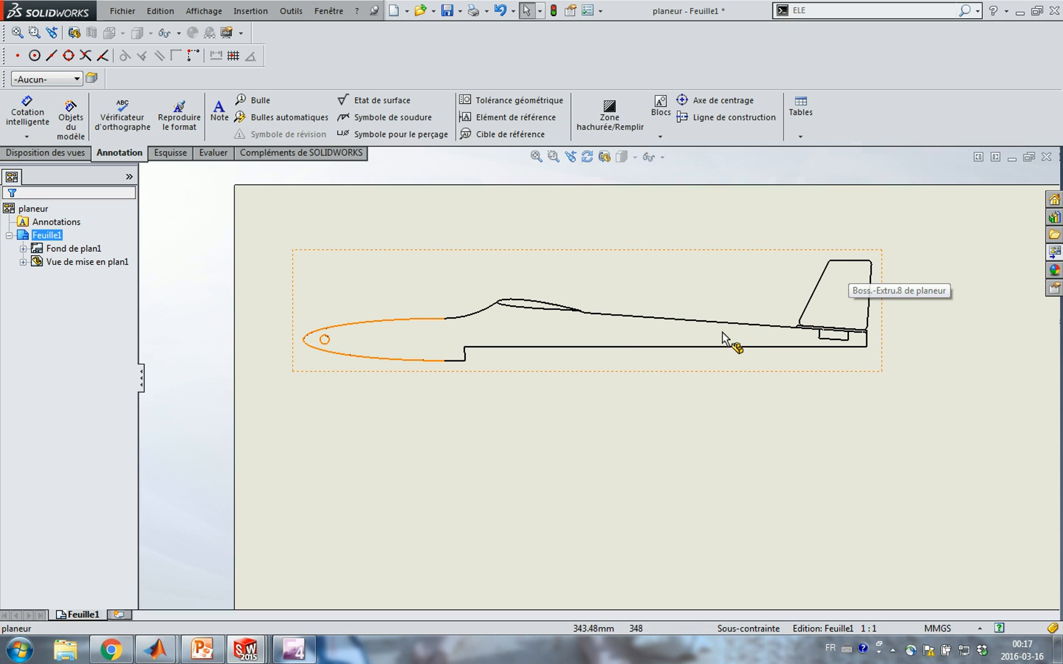
- Restrict the front view, Vue de mise en plan1, to the Fuselage balsa body only
left_click(494, 368)
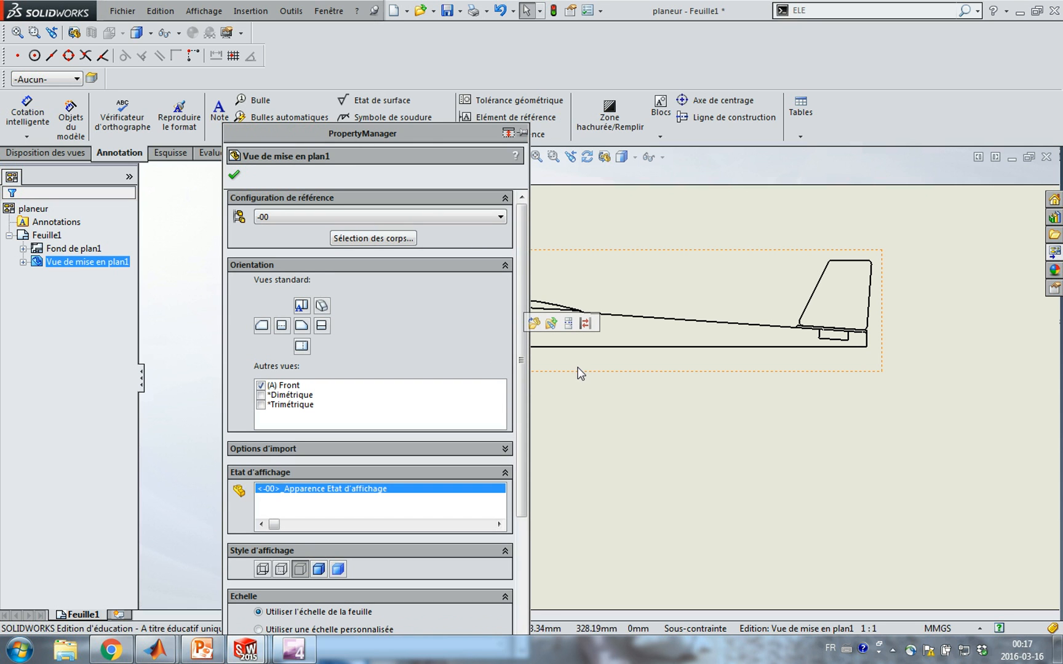
left_click_drag(355, 134, 291, 142)
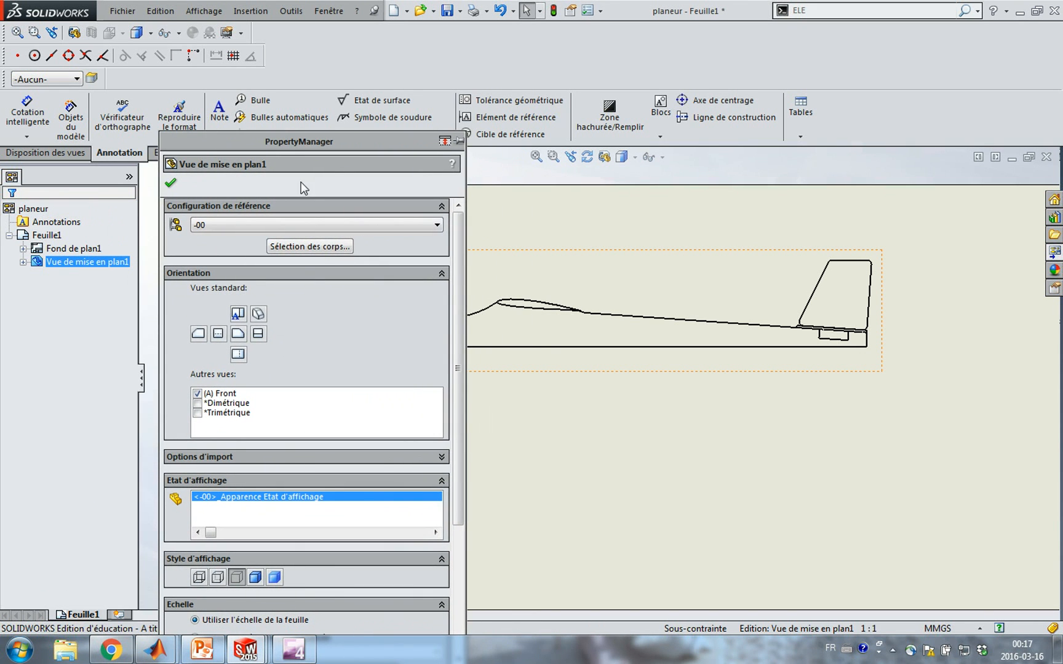
left_click(321, 249)
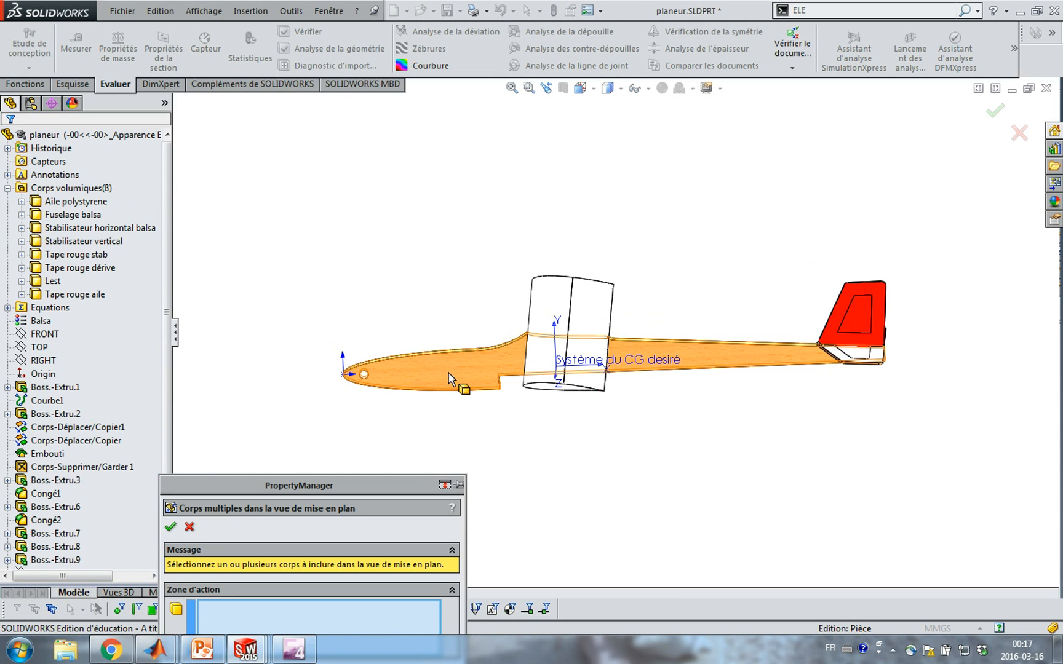
left_click_drag(352, 485, 250, 275)
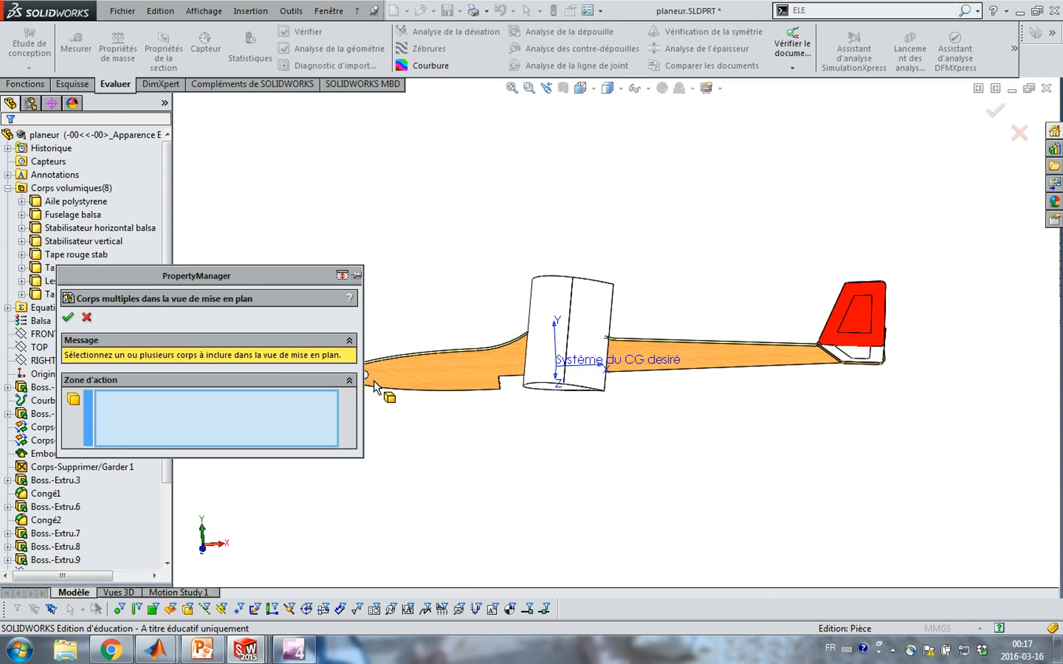
left_click(427, 382)
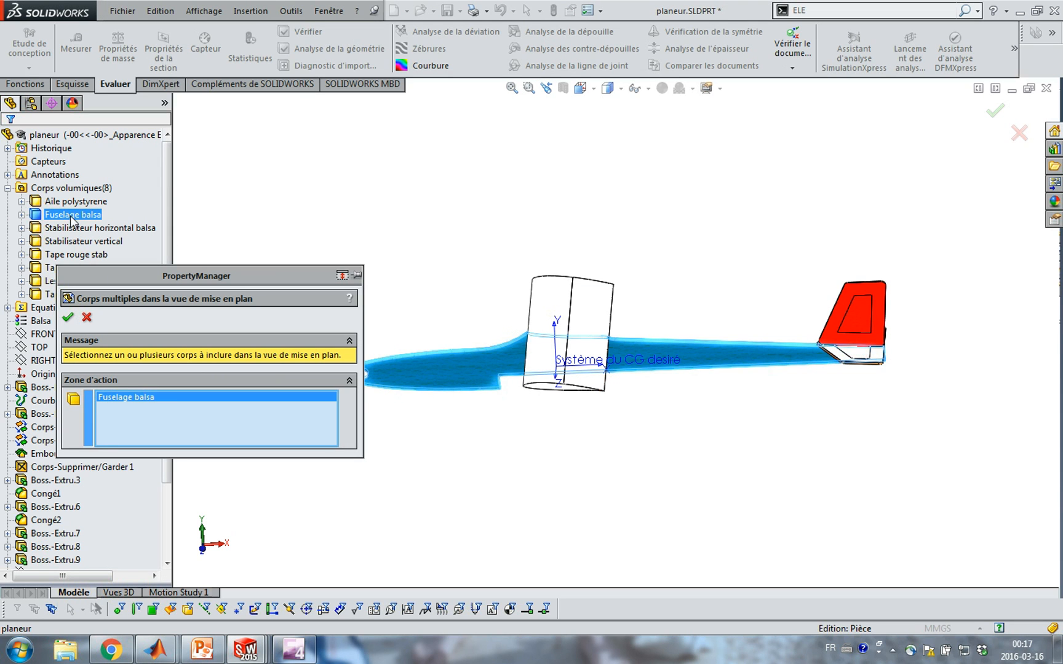
left_click(68, 318)
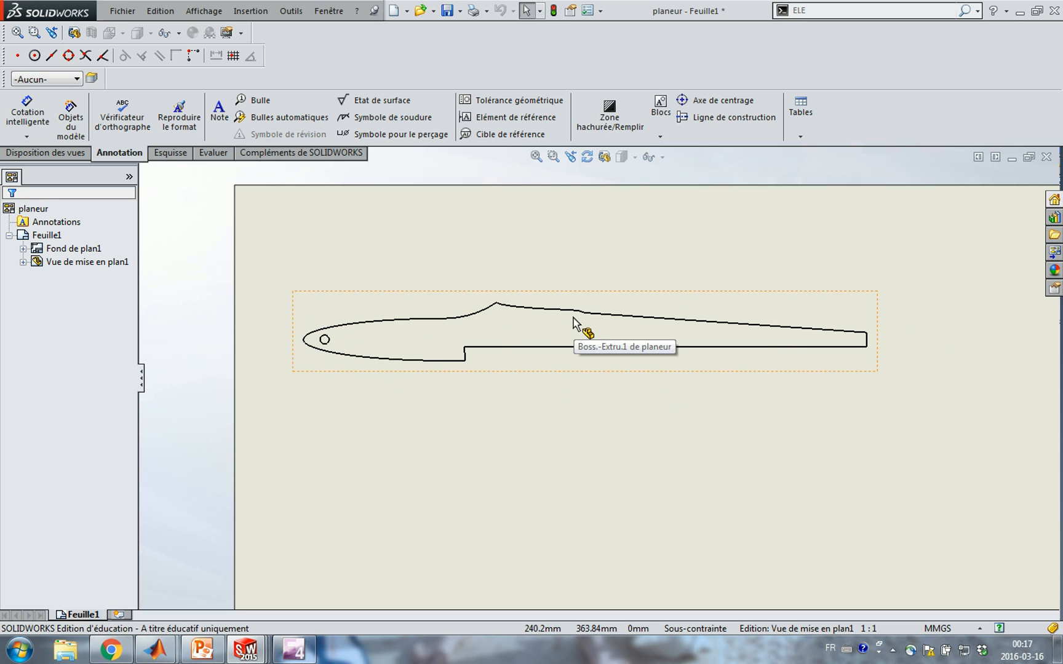
scroll(559, 406, "up", 2)
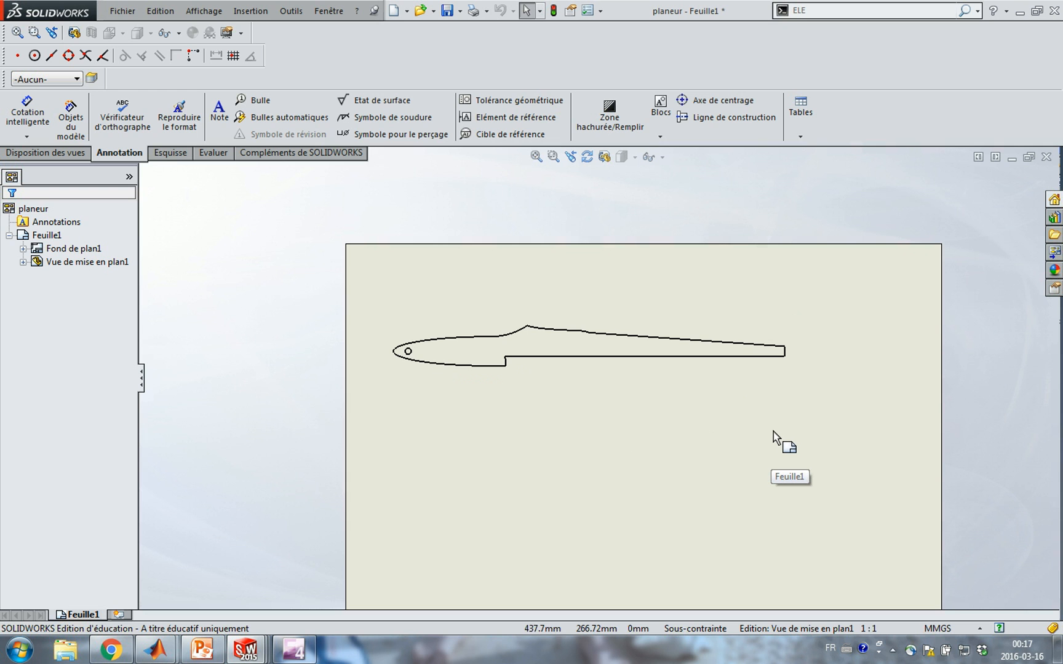
- Switch to planeur.SLDPRT and review the definition of Boss.-Extru.3 at the tail without changing it
key("ctrl+Tab")
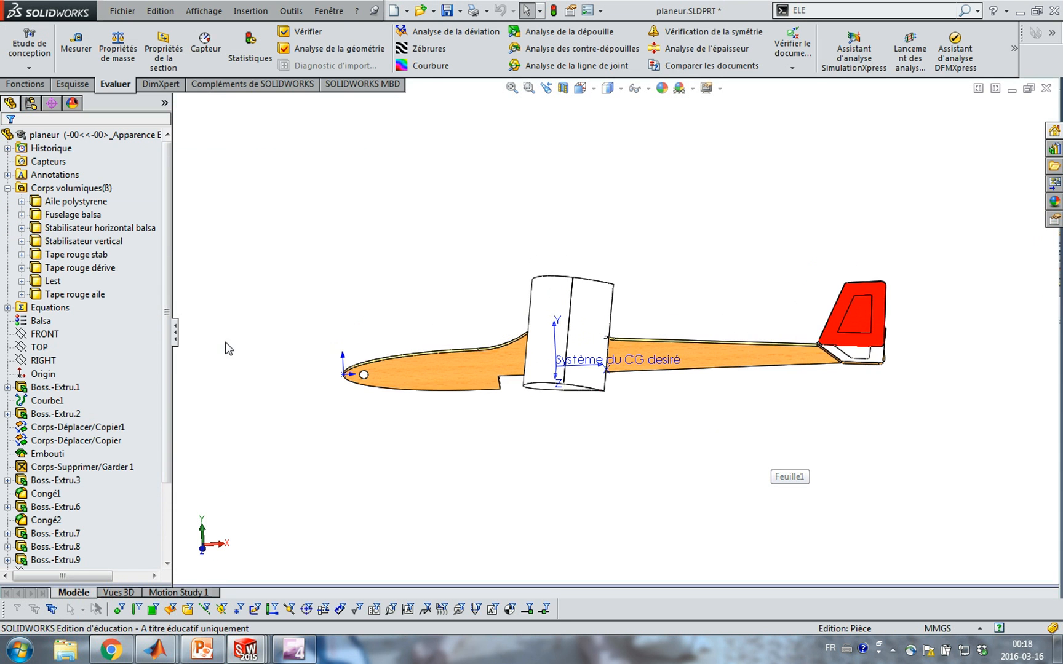
left_click(49, 321)
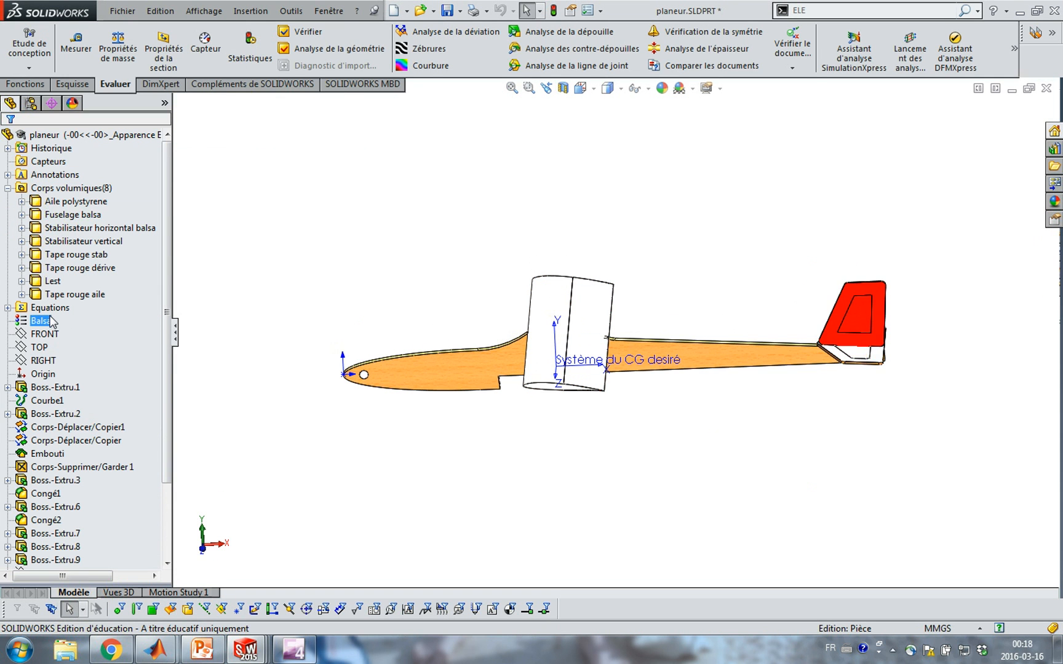
left_click(8, 480)
left_click(28, 484)
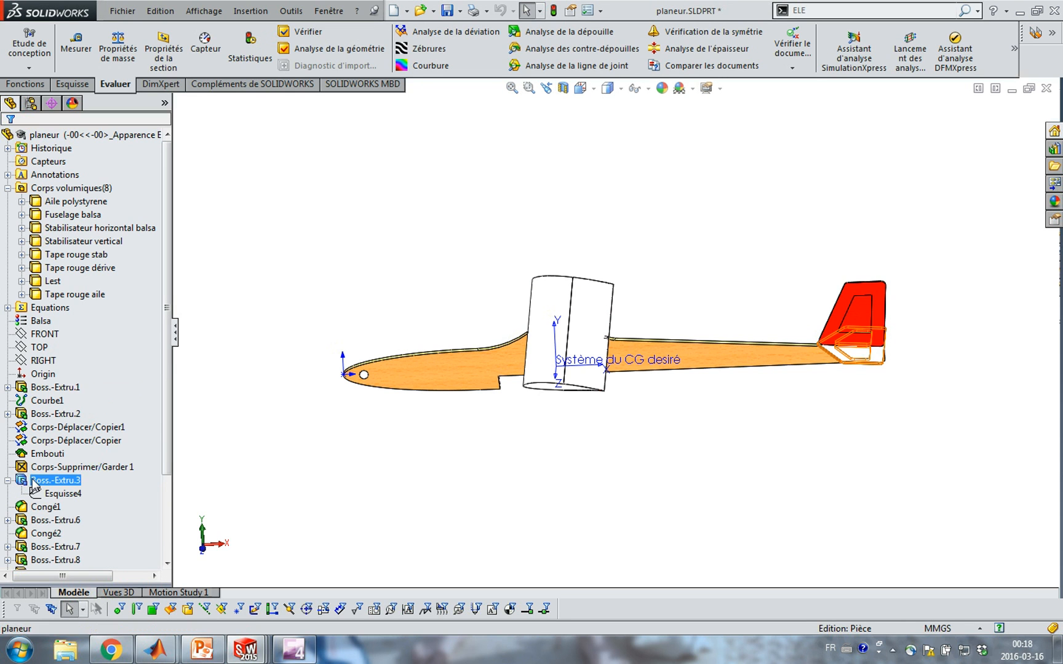
right_click(32, 485)
left_click(46, 368)
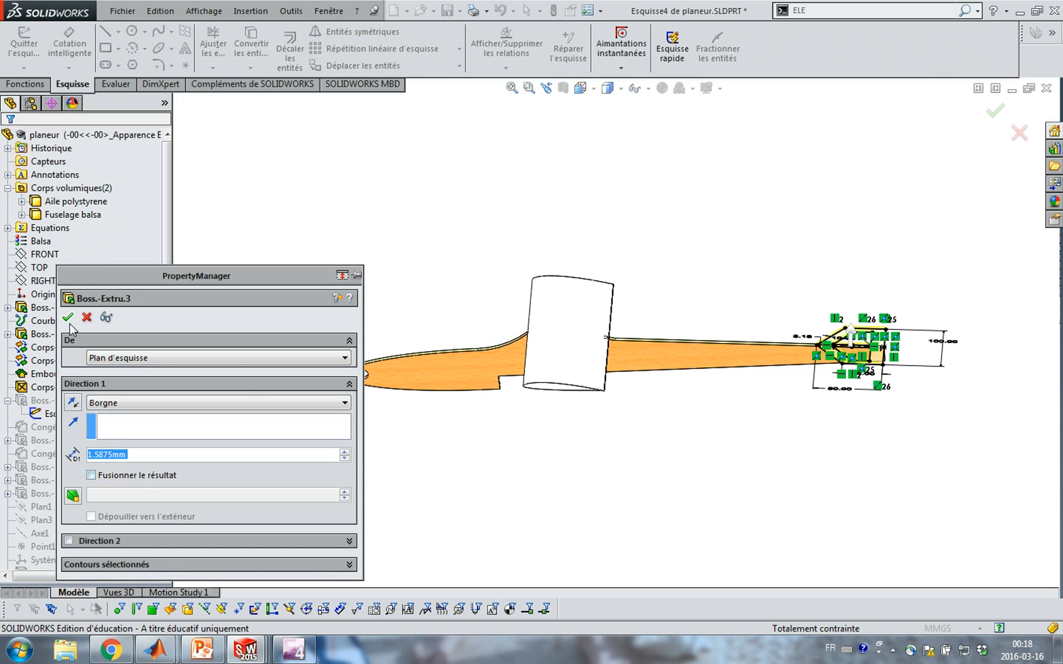
left_click(68, 316)
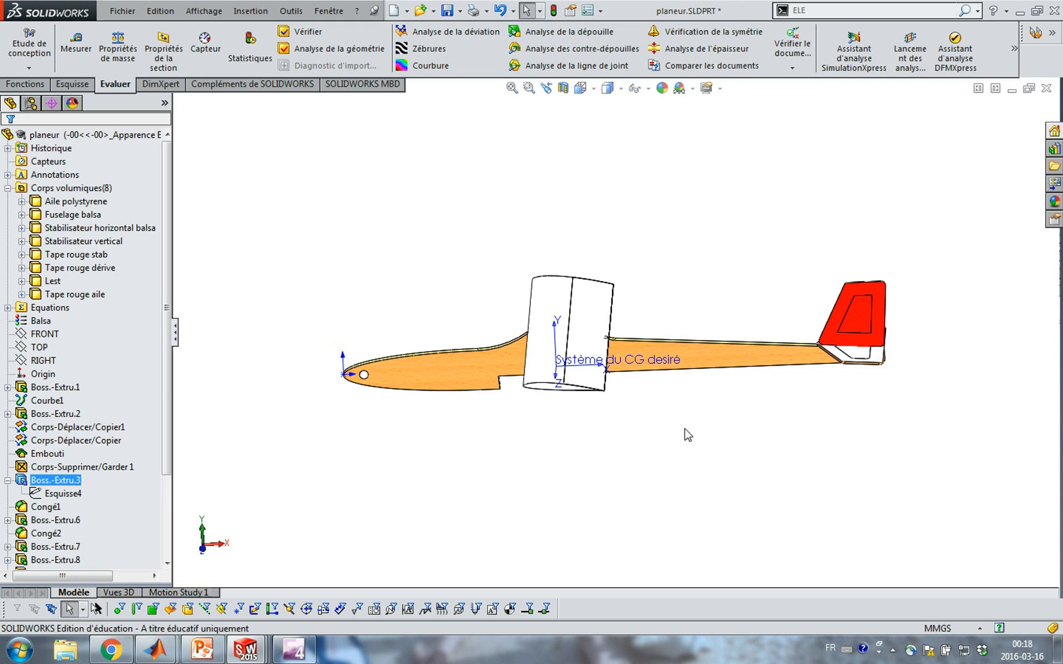
- Examine how the horizontal stabiliser sits on the fuselage at the tail, from the front and at an angle
key("ctrl+1")
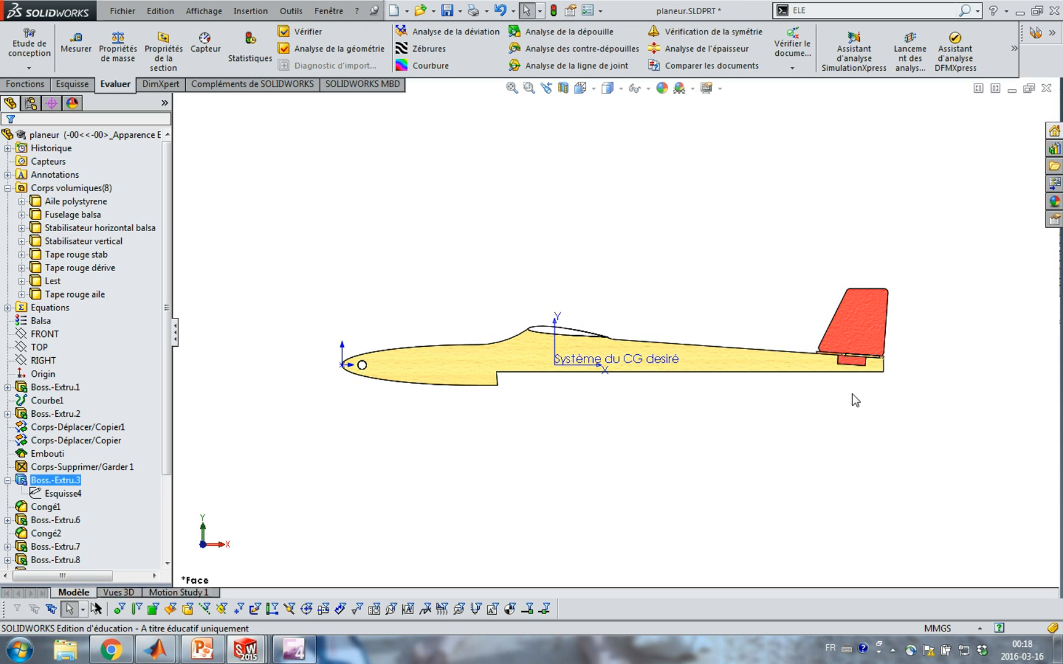
scroll(813, 369, "down", 5)
scroll(813, 369, "down", 2)
middle_click_drag(792, 369, 790, 332)
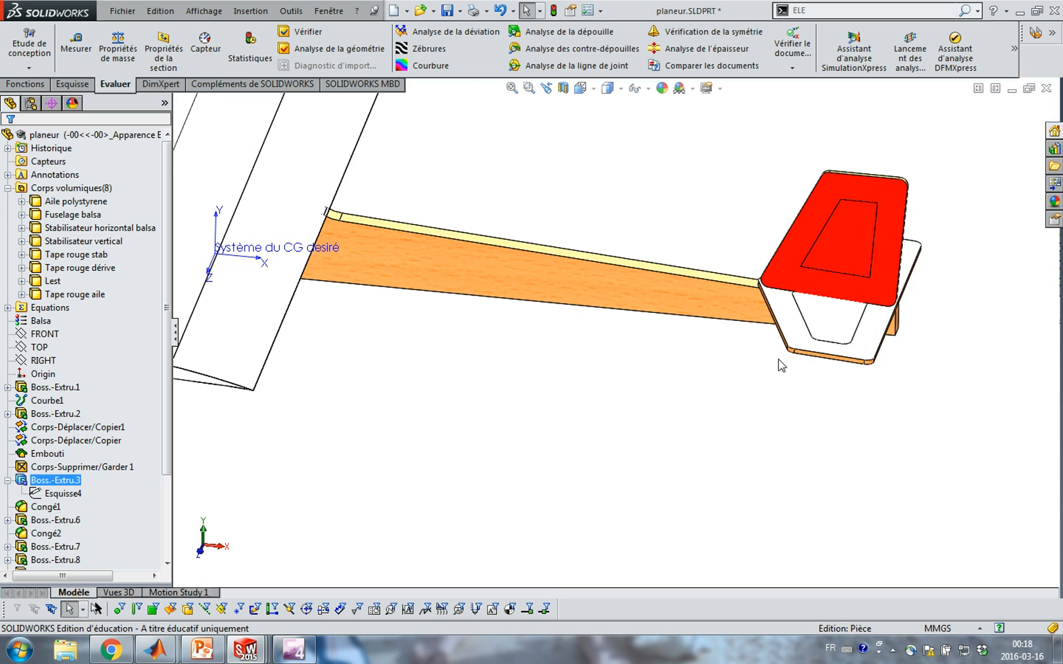
key("ctrl+1")
scroll(828, 375, "down", 5)
scroll(827, 348, "down", 2)
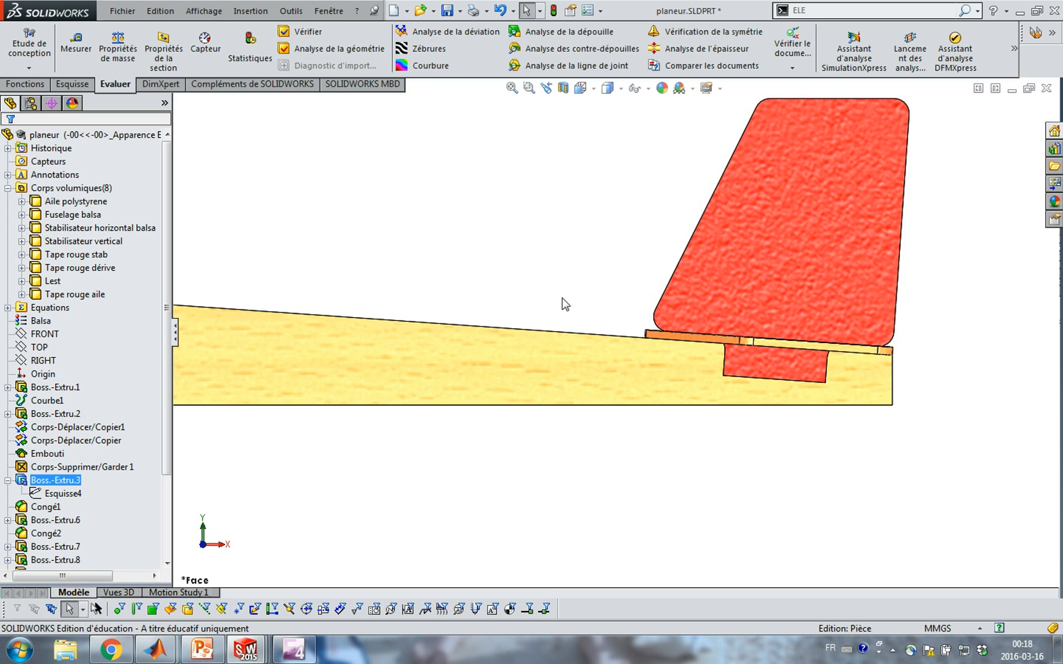
left_click(45, 362)
key("ctrl+7")
- Return to the drawing, refresh the available part views and place the (A) Dessus view below the fuselage profile
key("ctrl+Tab")
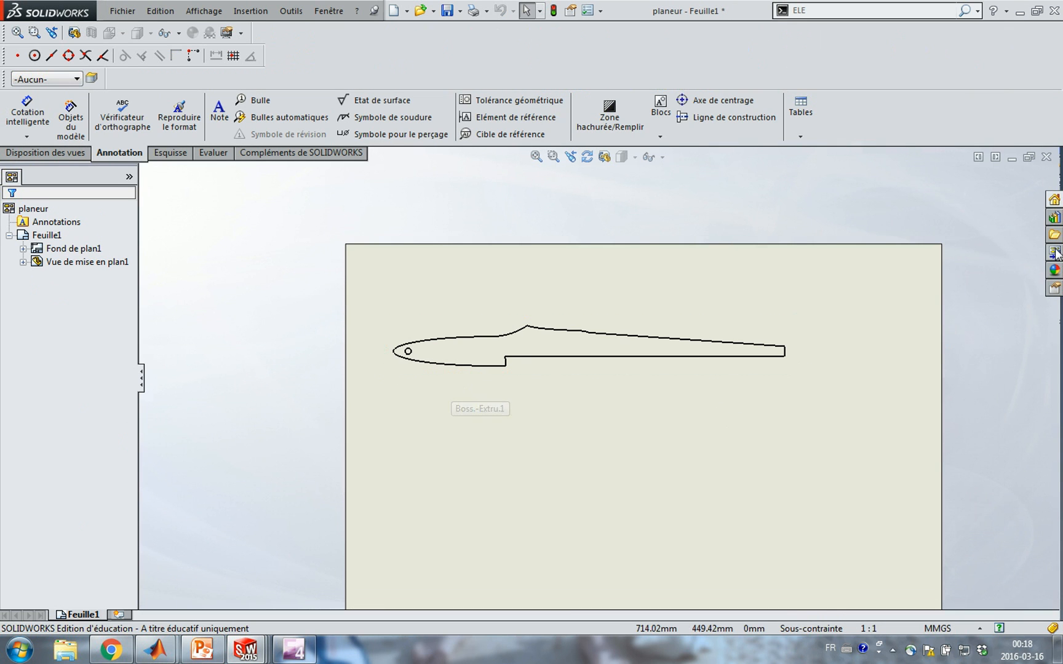
left_click(1054, 252)
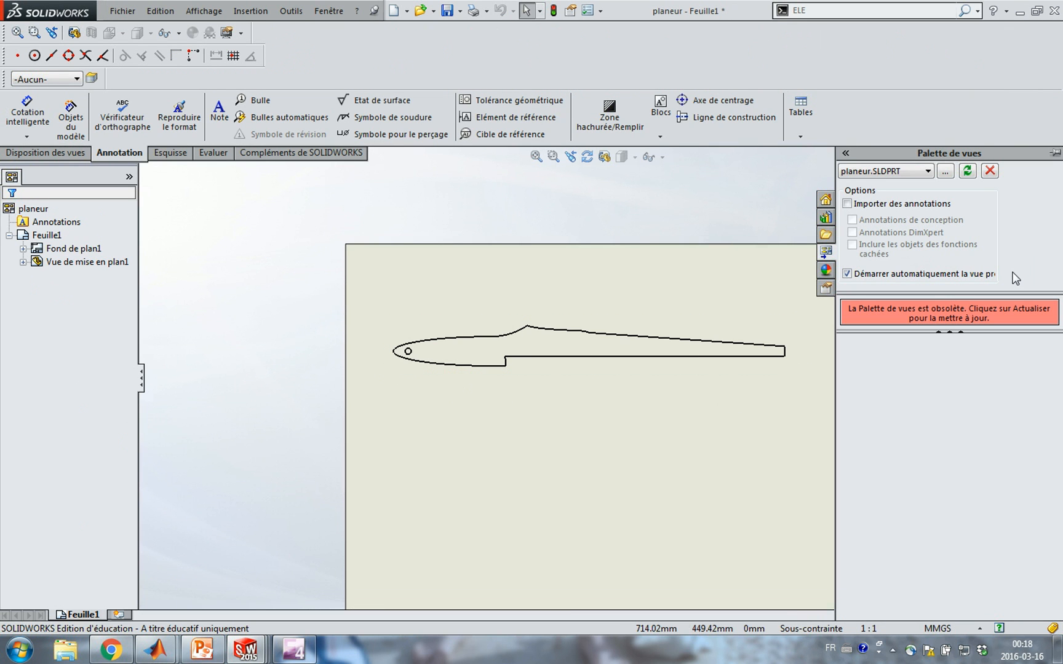
left_click(966, 171)
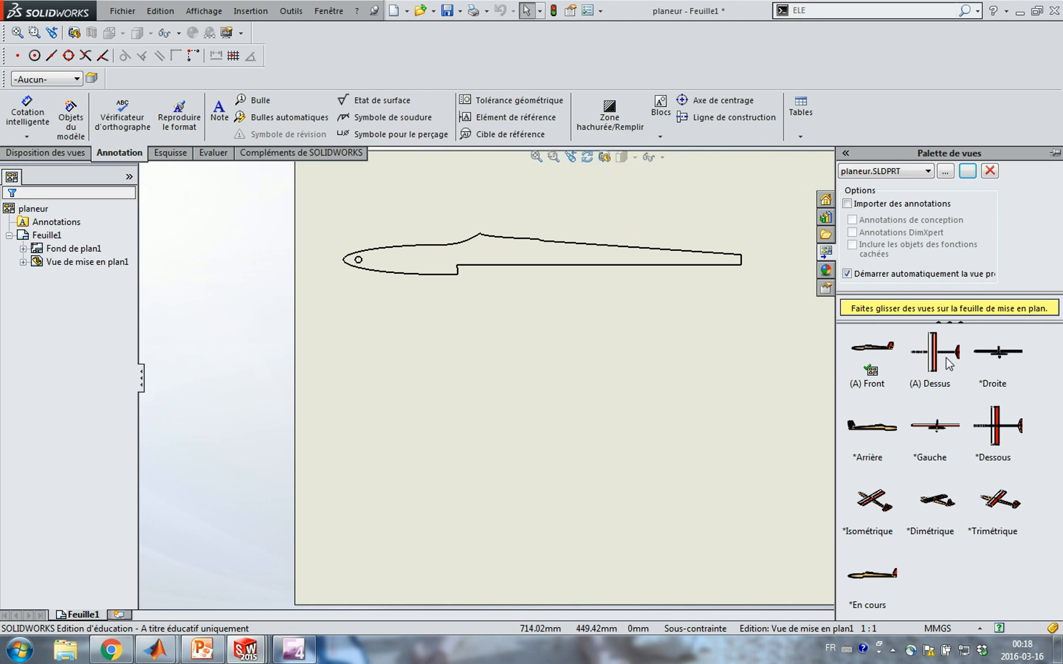
left_click_drag(949, 363, 516, 439)
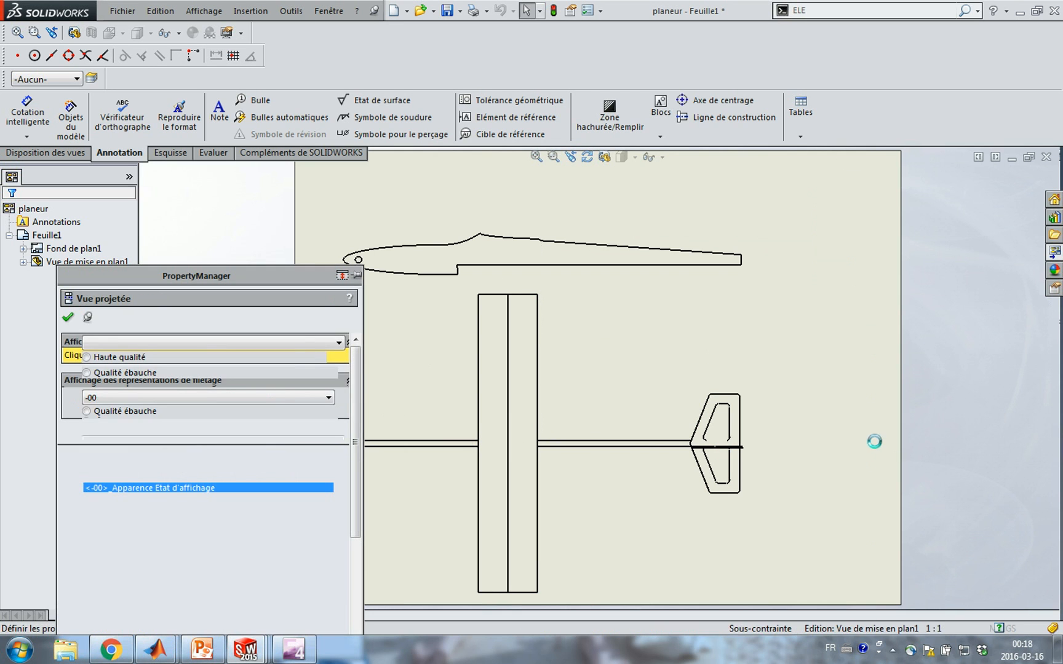
left_click(72, 316)
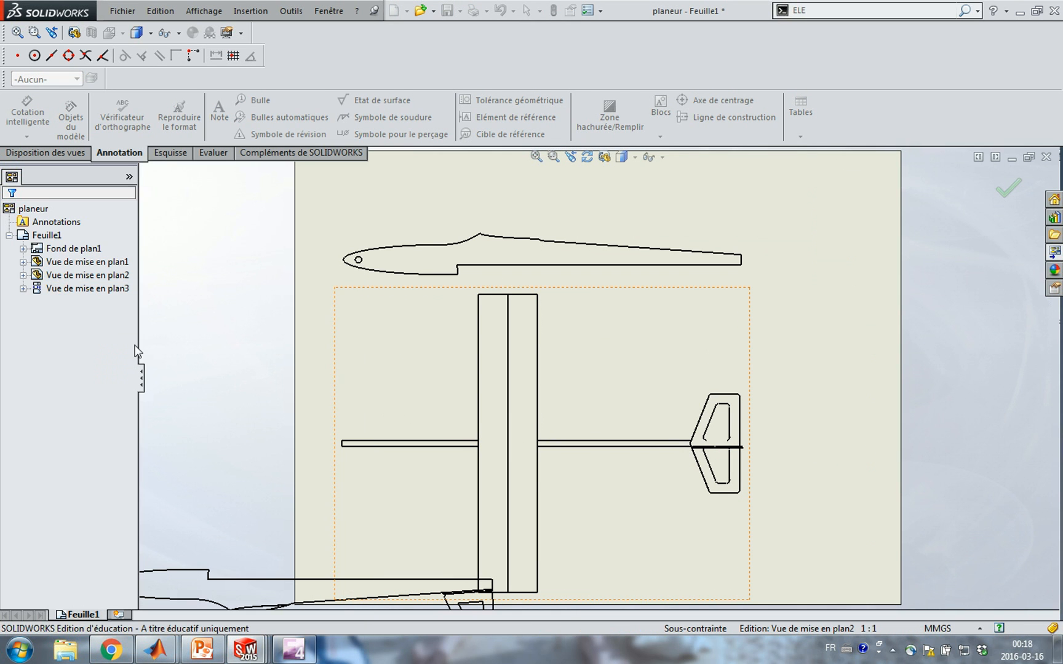
- Restrict the top view, Vue de mise en plan2, to the Stabilisateur horizontal balsa body only
left_click(578, 480)
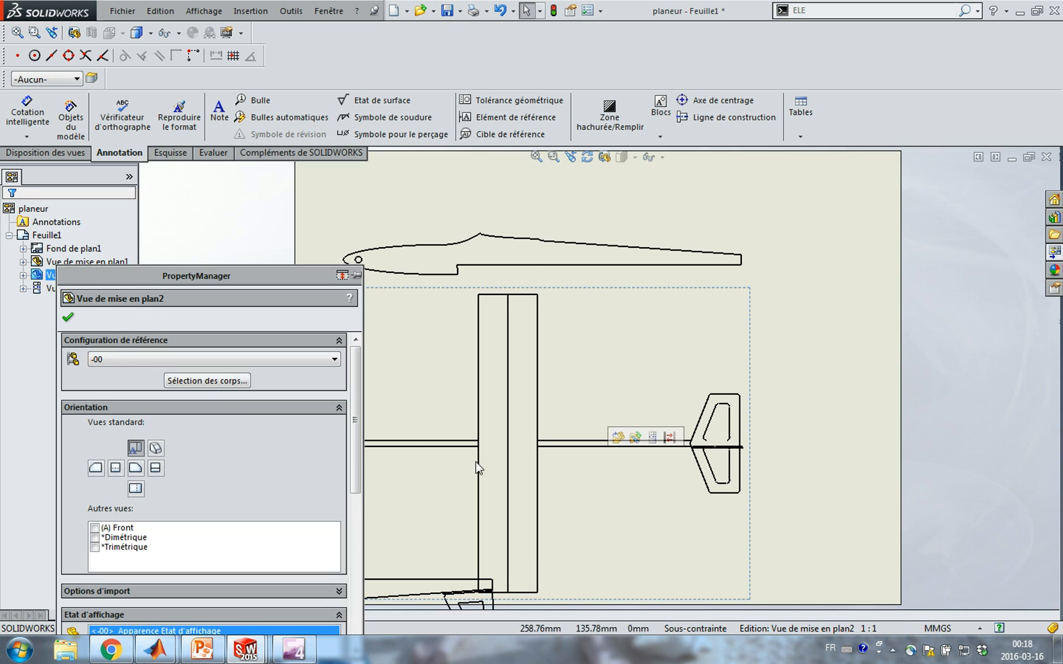
left_click(223, 381)
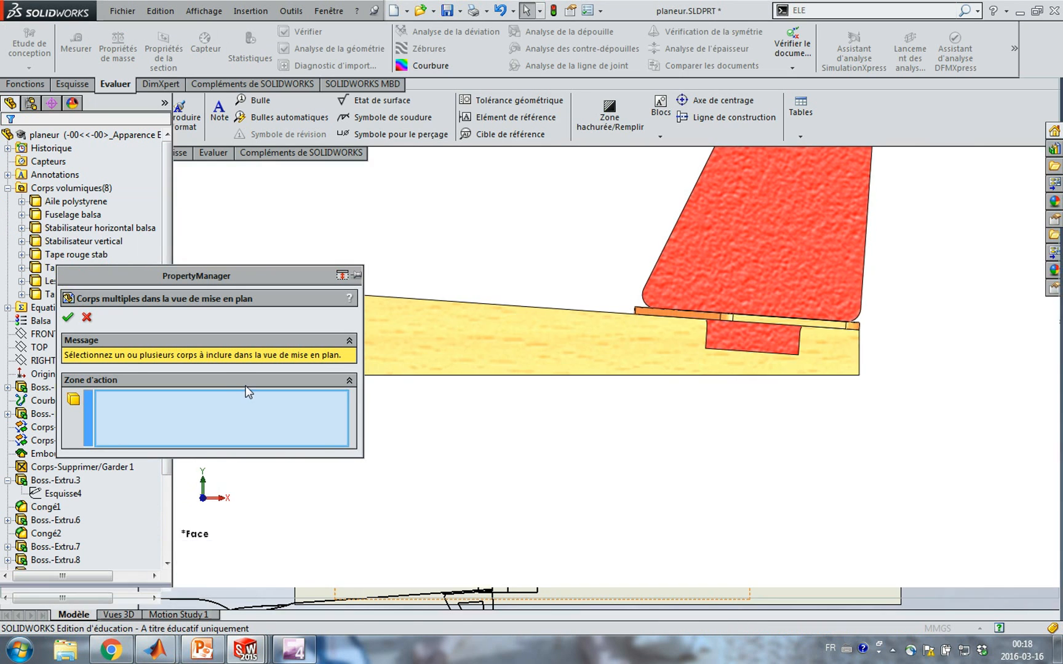
left_click(91, 229)
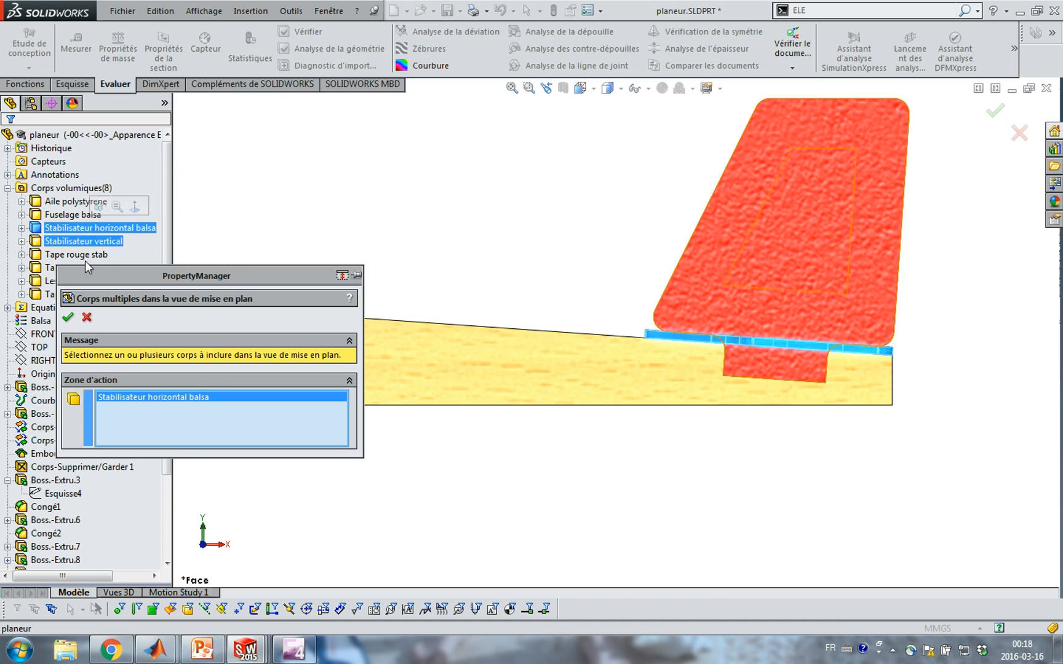
left_click(68, 317)
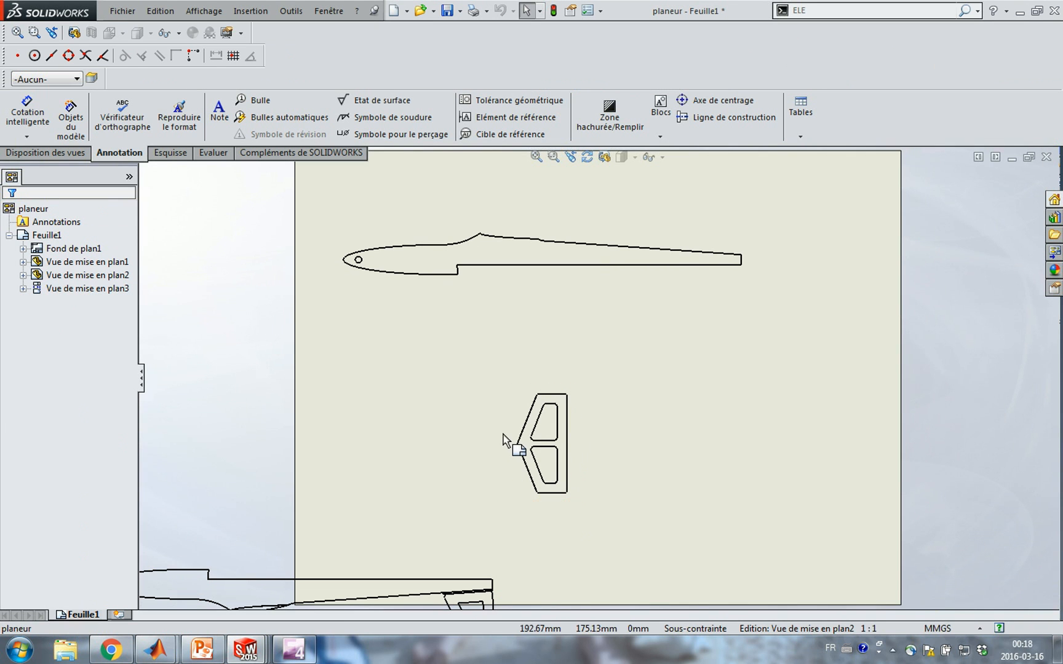
- Move the stabiliser view up just below the fuselage and delete the extra projected view, Vue de mise en plan3
left_click_drag(523, 445, 457, 351)
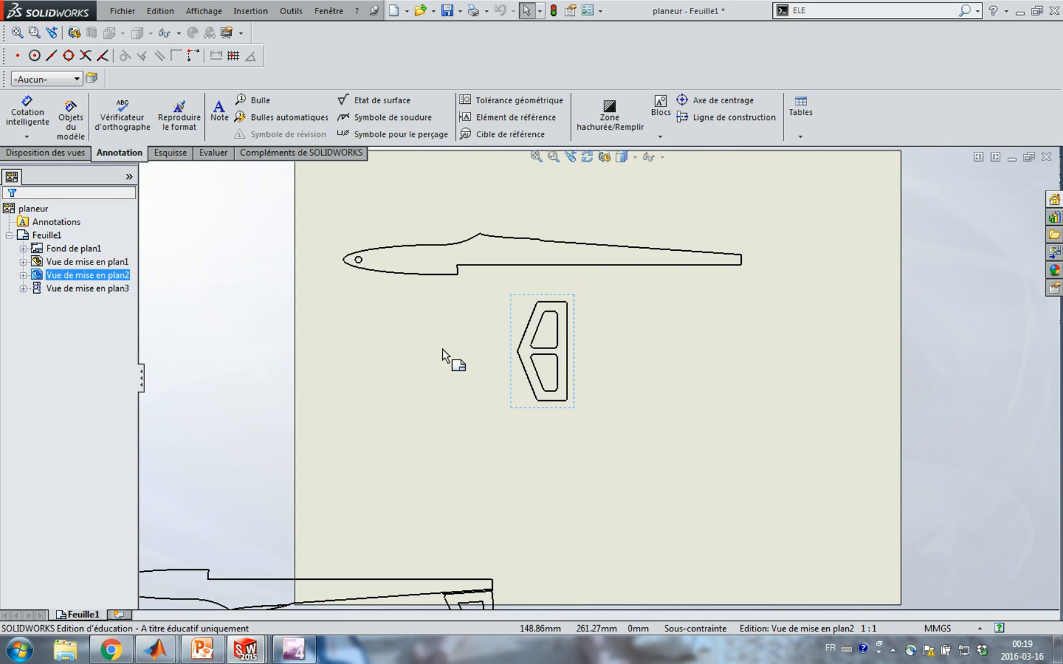
left_click(254, 561)
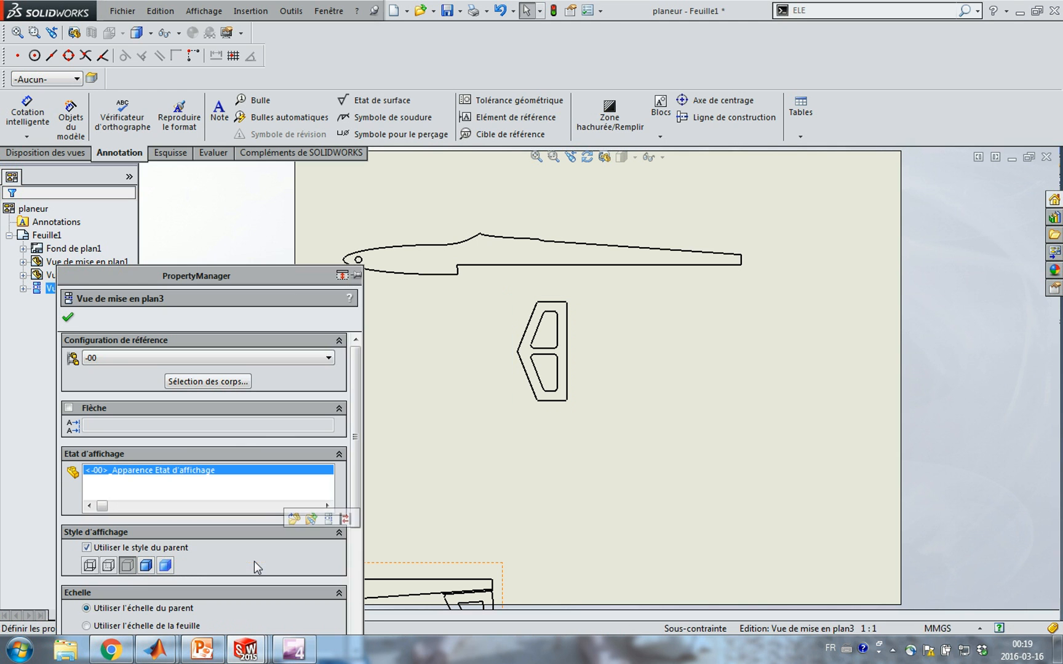
key("Delete")
left_click(693, 276)
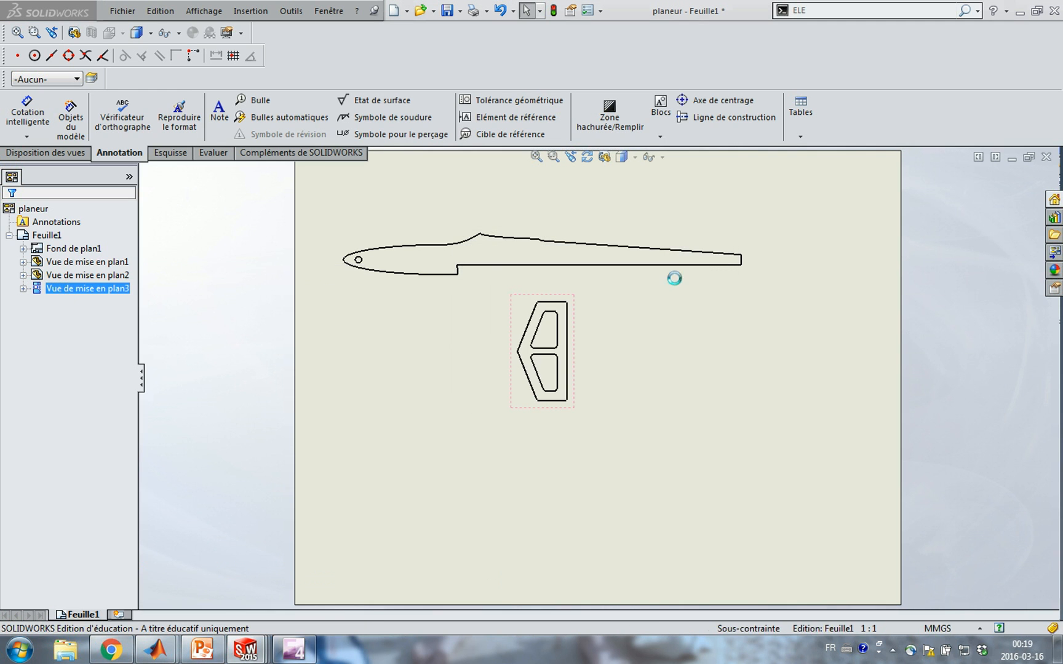
- Examine the stabiliser view's trailing edge and the rounded corners of its cut-outs up close
scroll(578, 368, "down", 5)
scroll(578, 367, "down", 8)
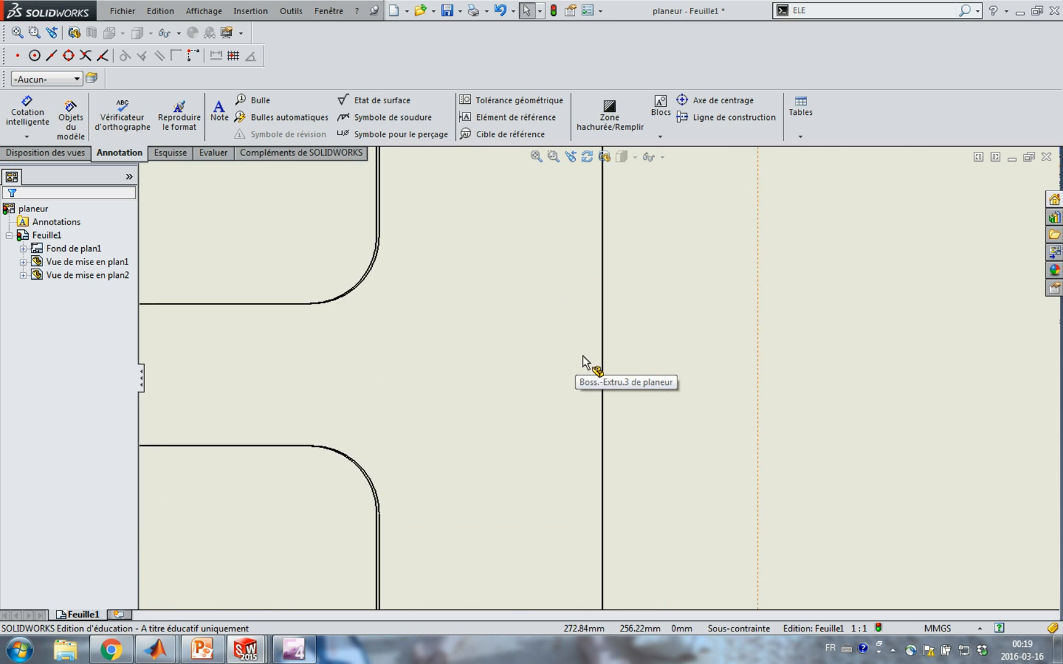
scroll(543, 372, "down", 6)
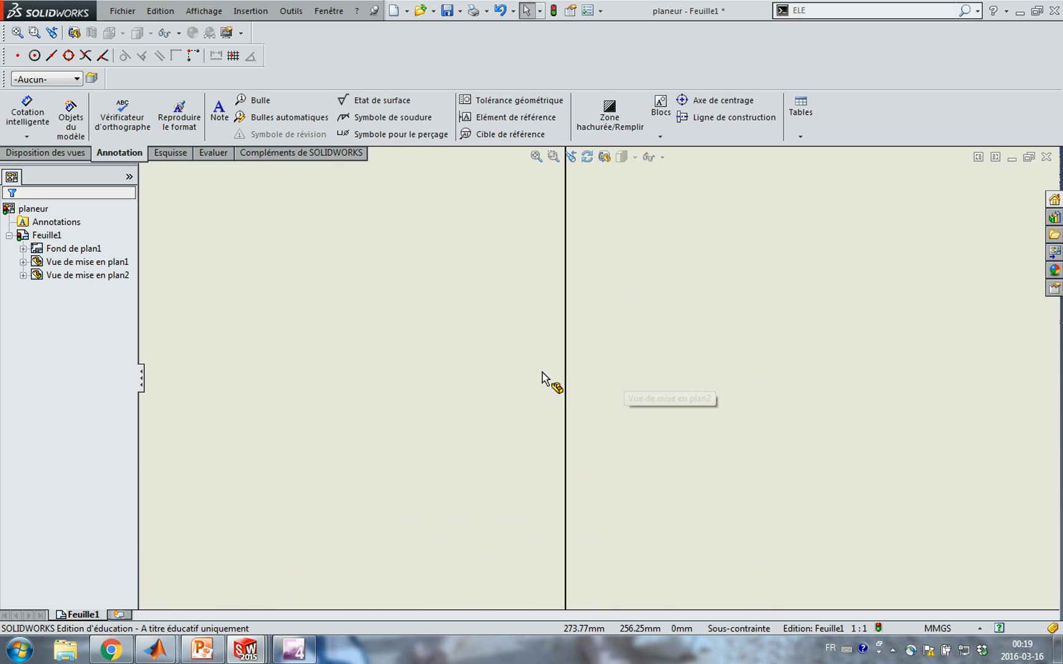
scroll(643, 381, "down", 3)
scroll(627, 379, "down", 4)
scroll(624, 371, "up", 4)
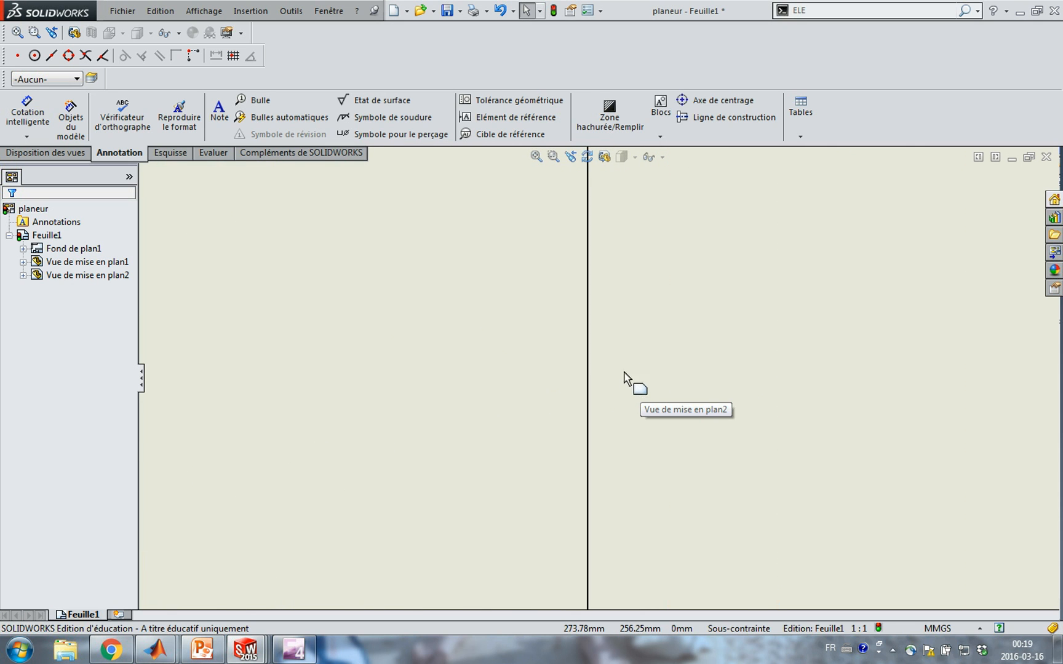
scroll(609, 368, "up", 5)
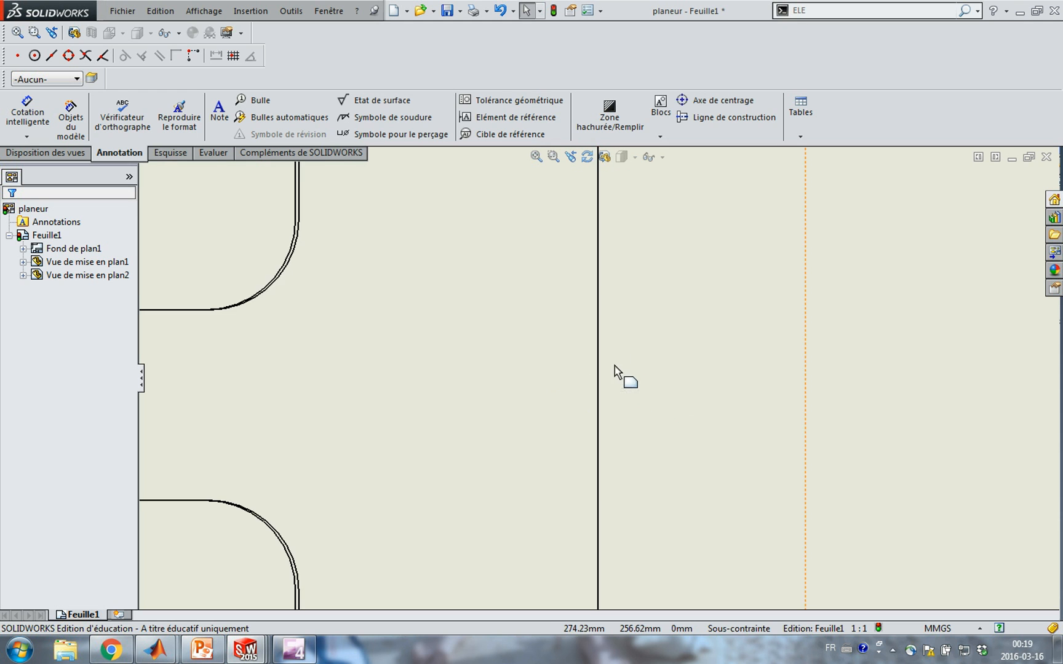
scroll(486, 338, "down", 5)
scroll(530, 329, "down", 2)
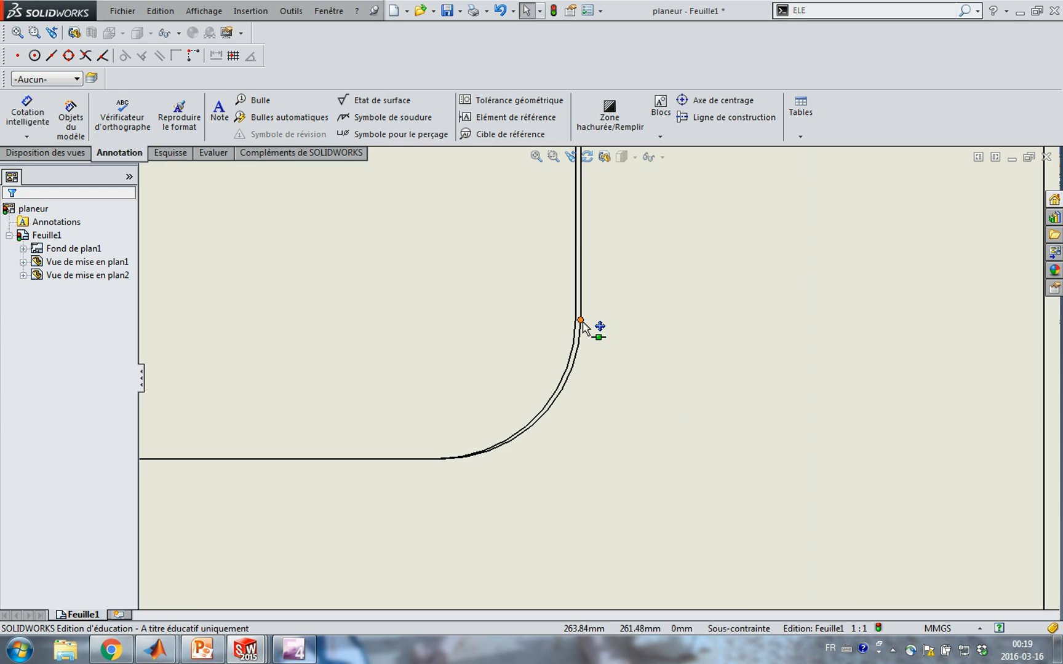
scroll(581, 325, "up", 5)
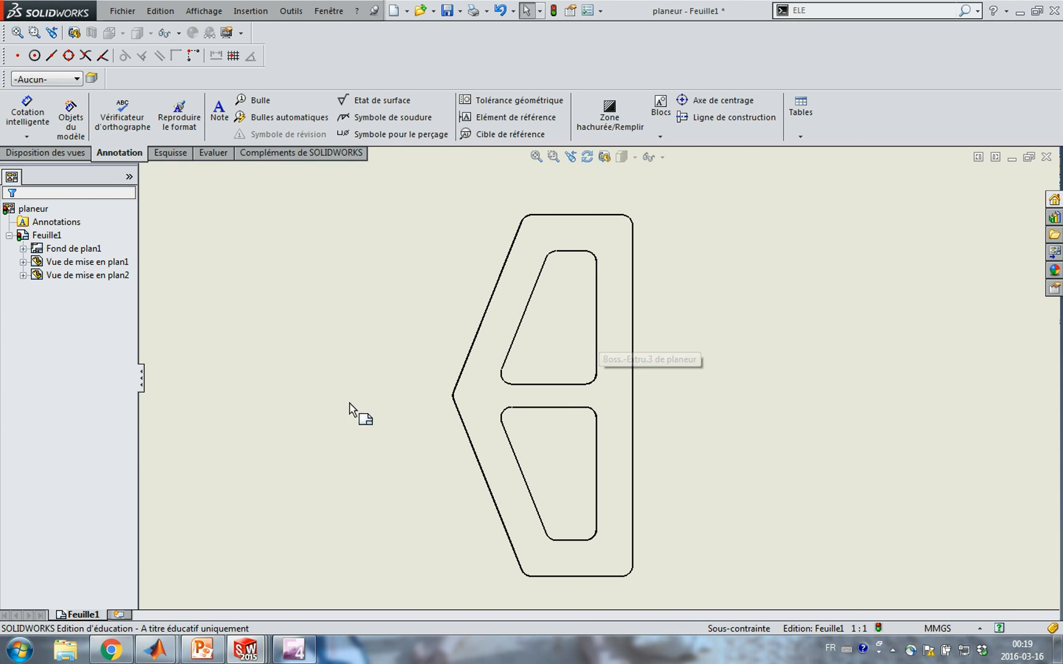
- Delete the stabiliser view, Vue de mise en plan2, from the sheet
left_click(337, 404)
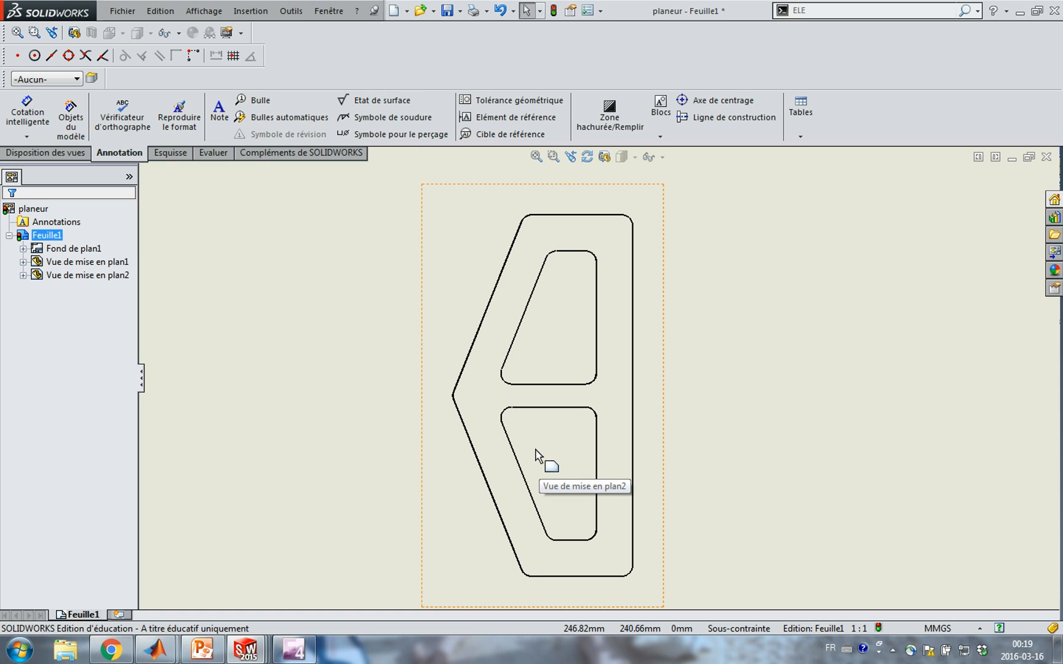
left_click(664, 416)
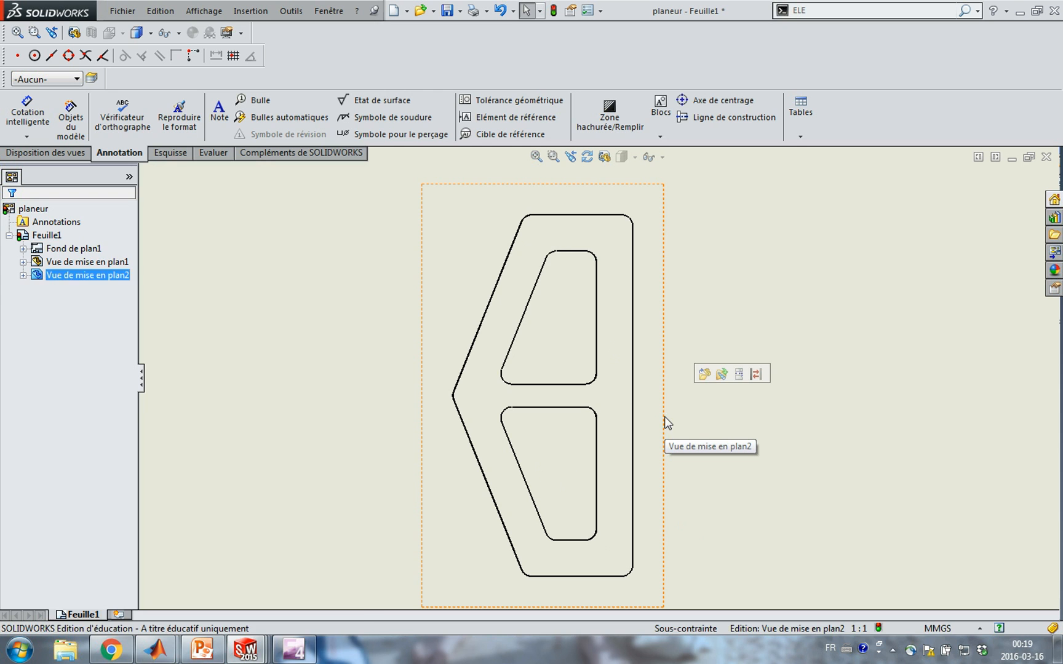
key("Delete")
left_click(691, 276)
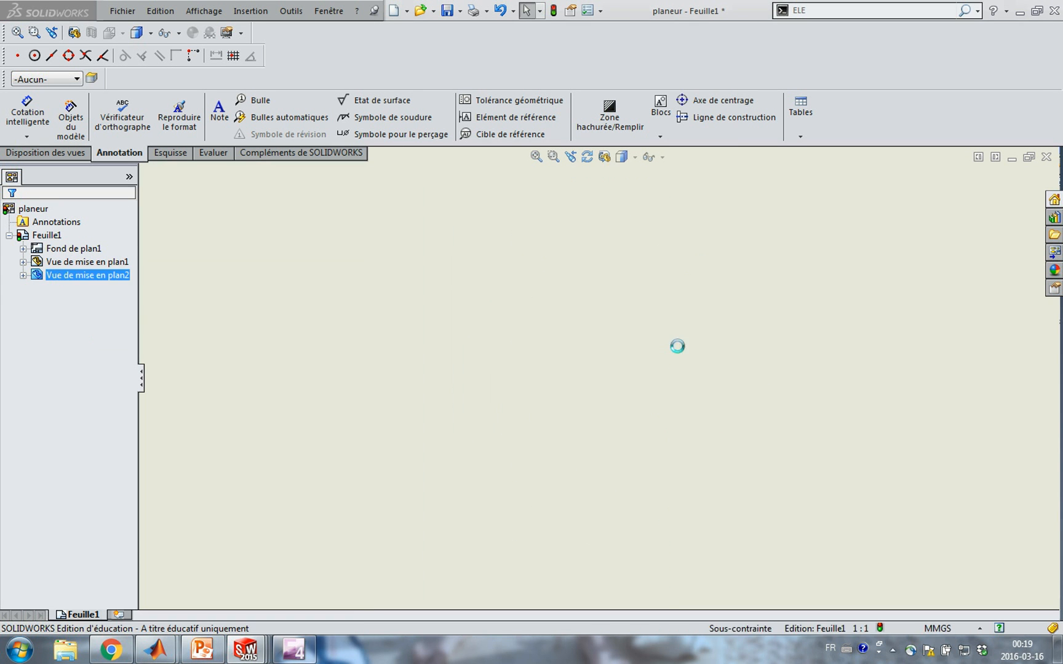
- Switch to the planeur part and orient it normal to the fuselage's sloped top face, using the adjacent side face as reference
key("ctrl+Tab")
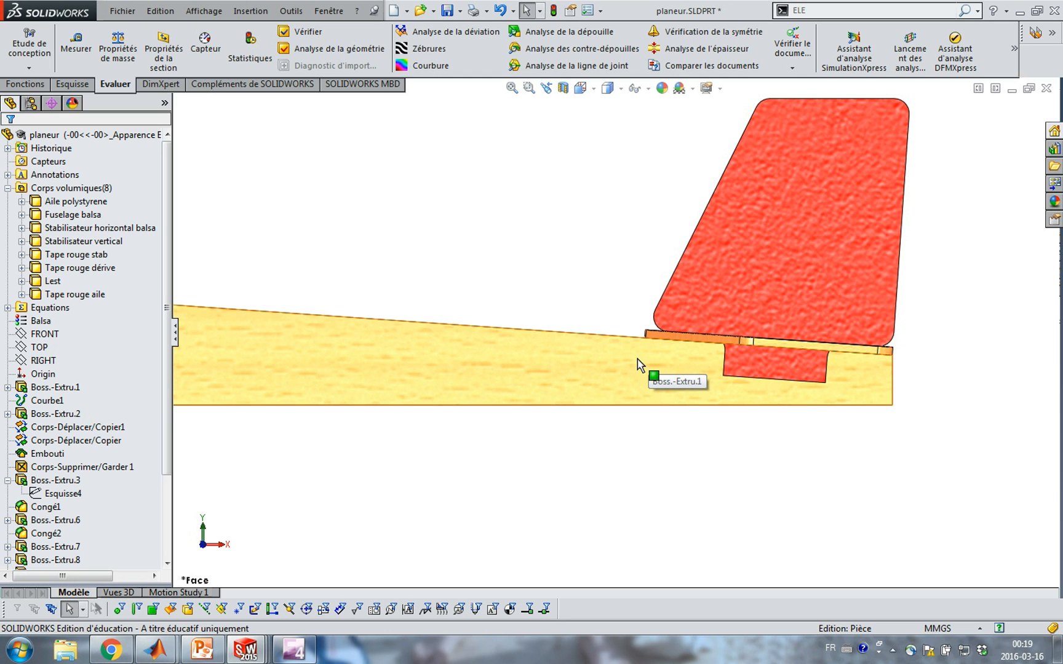
middle_click_drag(630, 357, 619, 501)
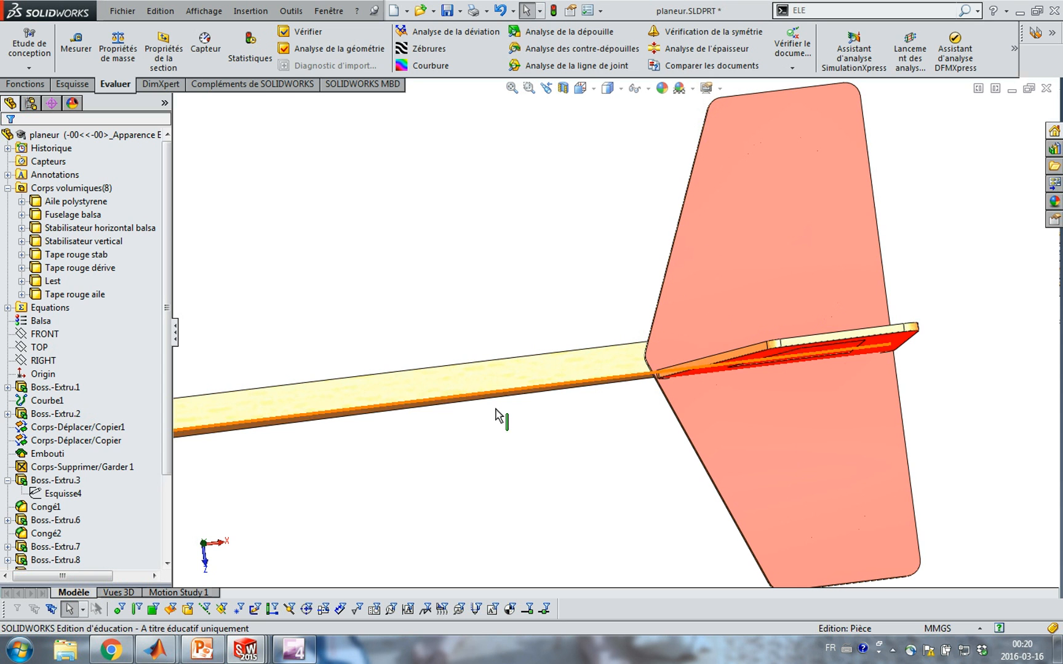
left_click(595, 369)
middle_click_drag(582, 324, 590, 386)
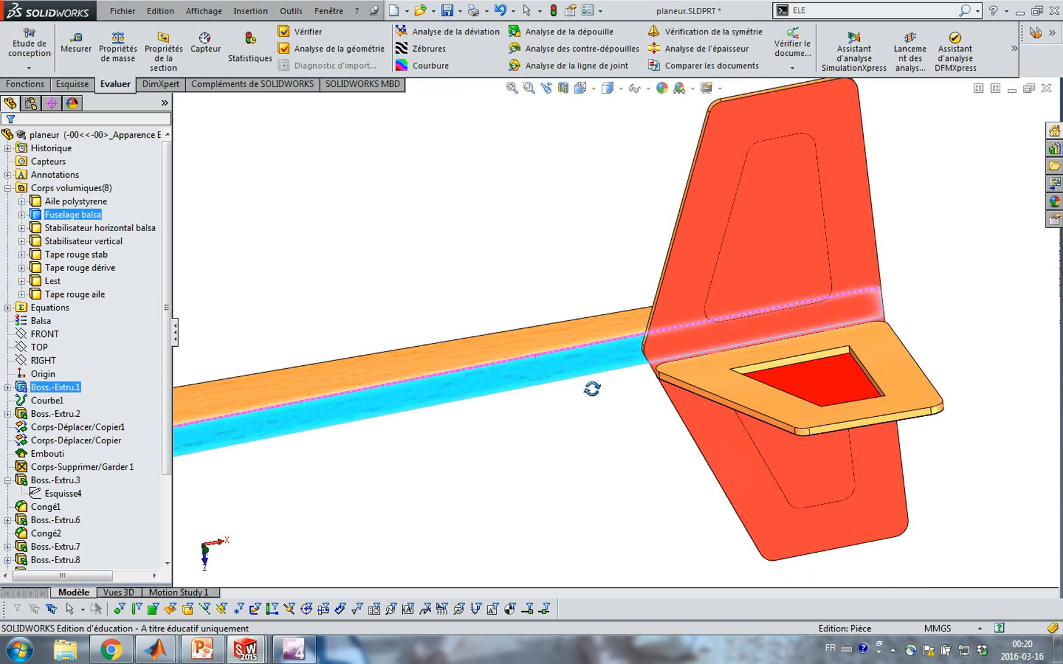
left_click(583, 335, "ctrl")
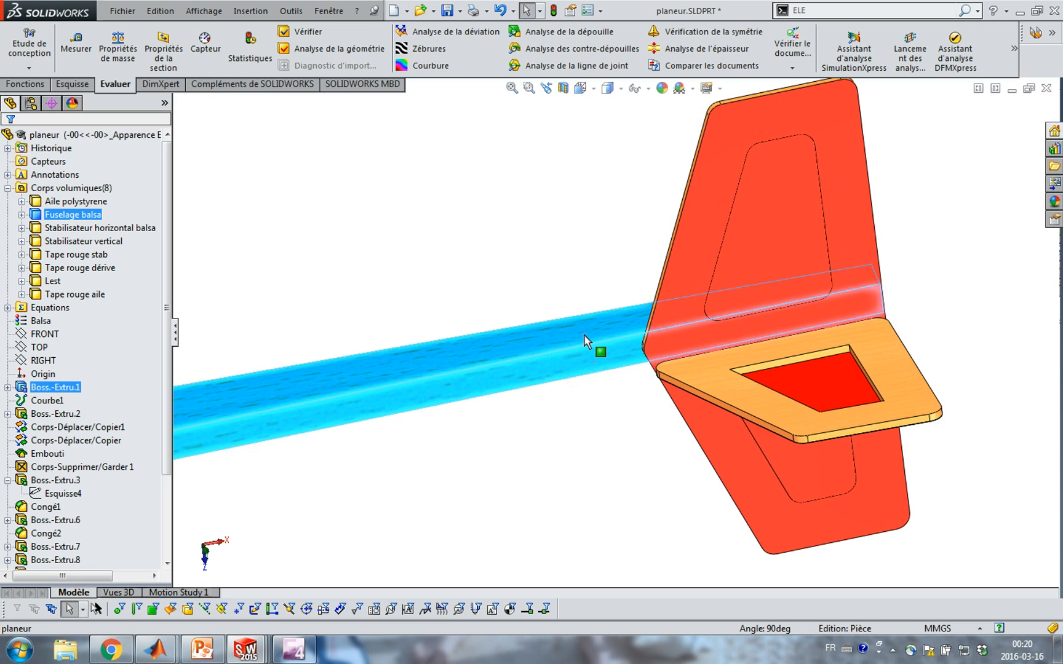
key("ctrl+8")
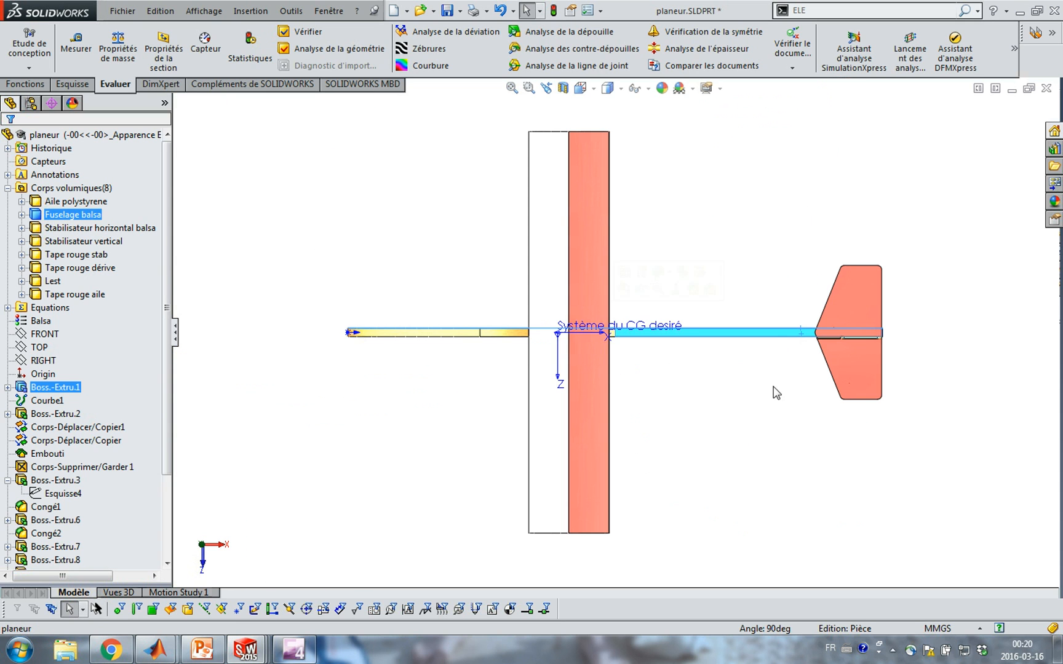
- Bring the tail into closer view and save this orientation as a named view, HSTAB
middle_click_drag(807, 392, 619, 387, "ctrl")
scroll(574, 362, "down", 2)
scroll(574, 363, "down", 2)
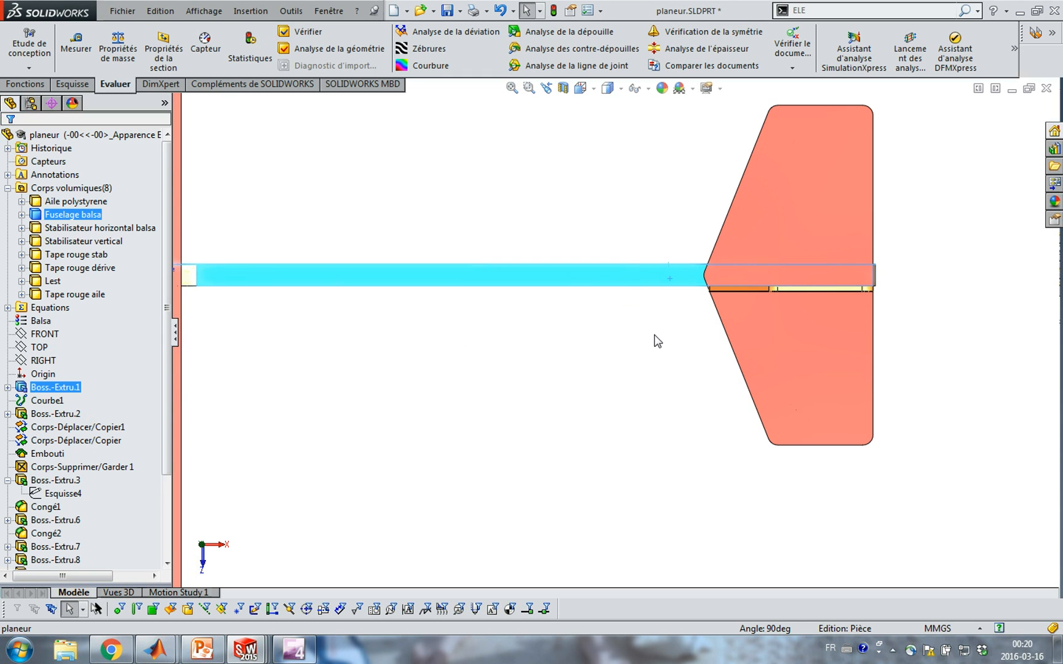
left_click(627, 378)
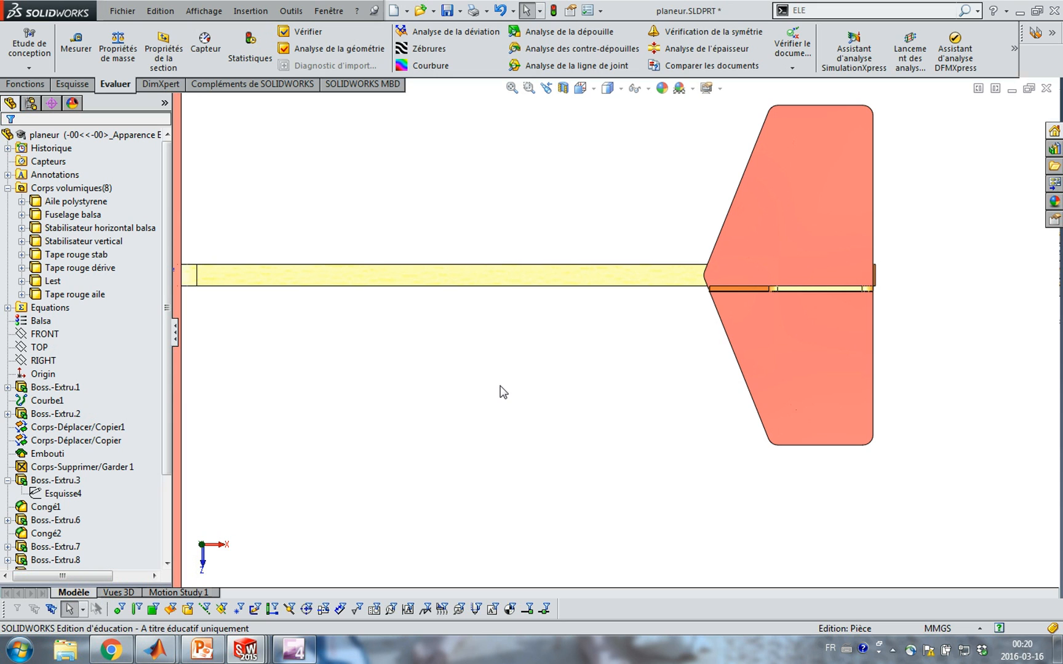
key("space")
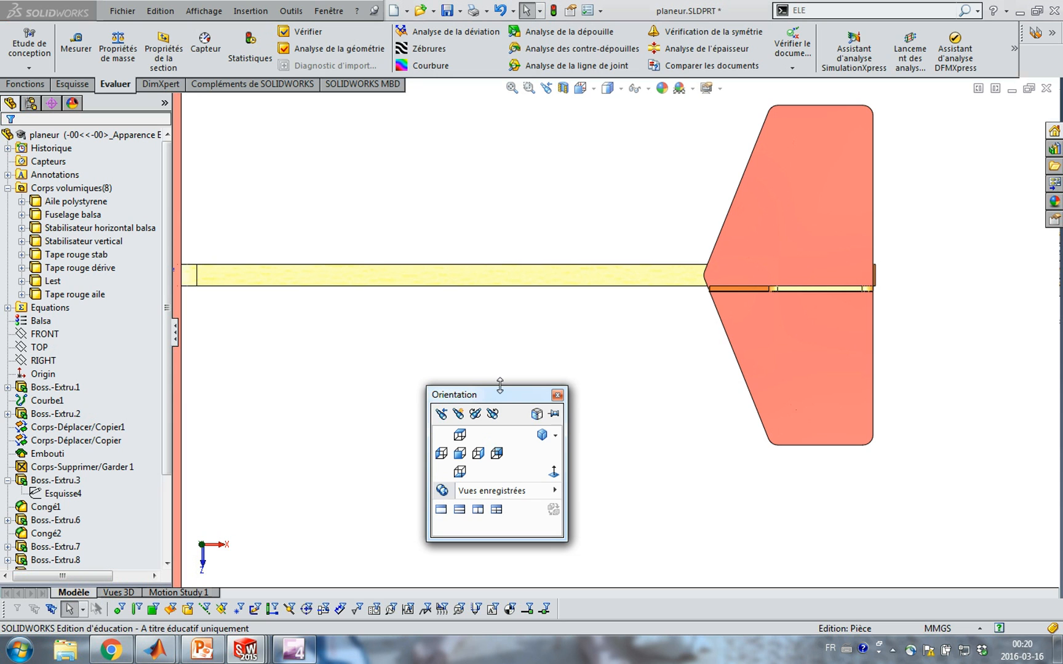
left_click(461, 412)
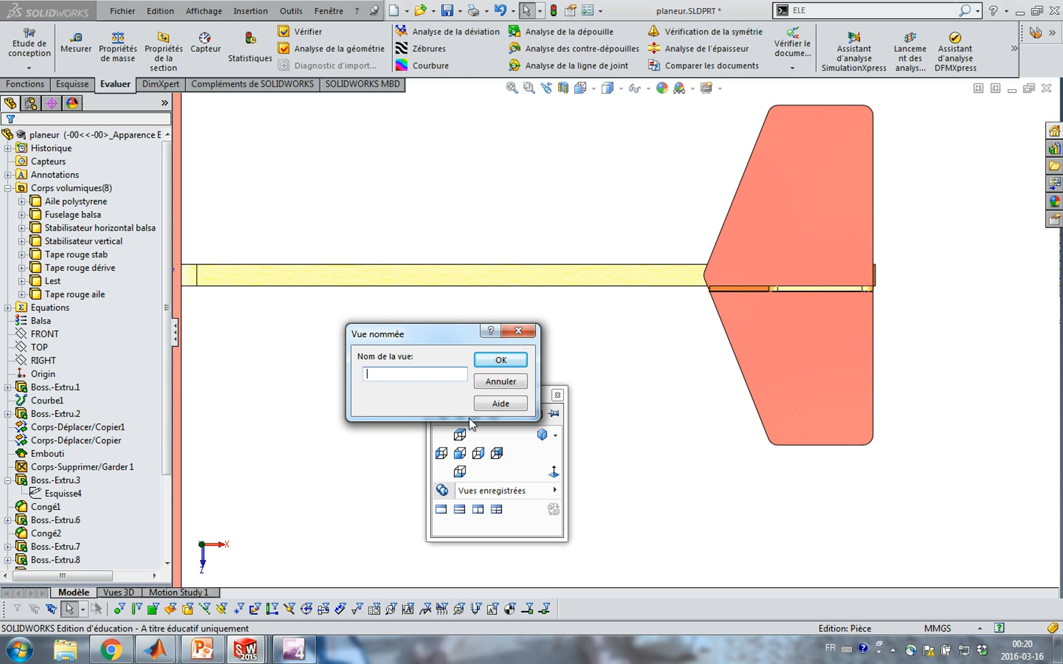
type("HSTAB")
key("Return")
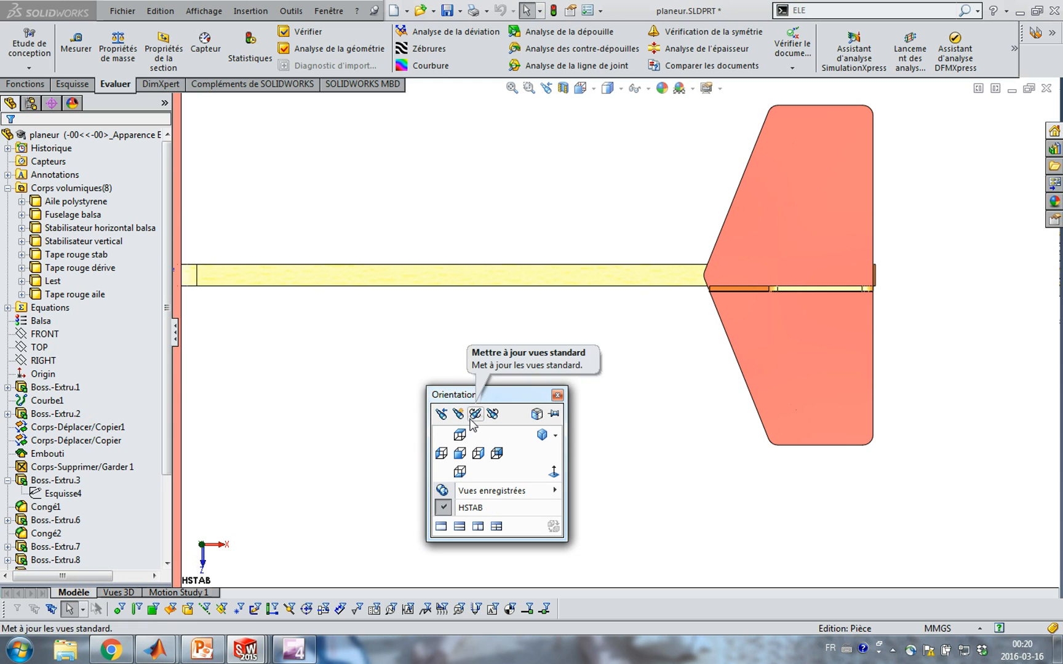
left_click(691, 437)
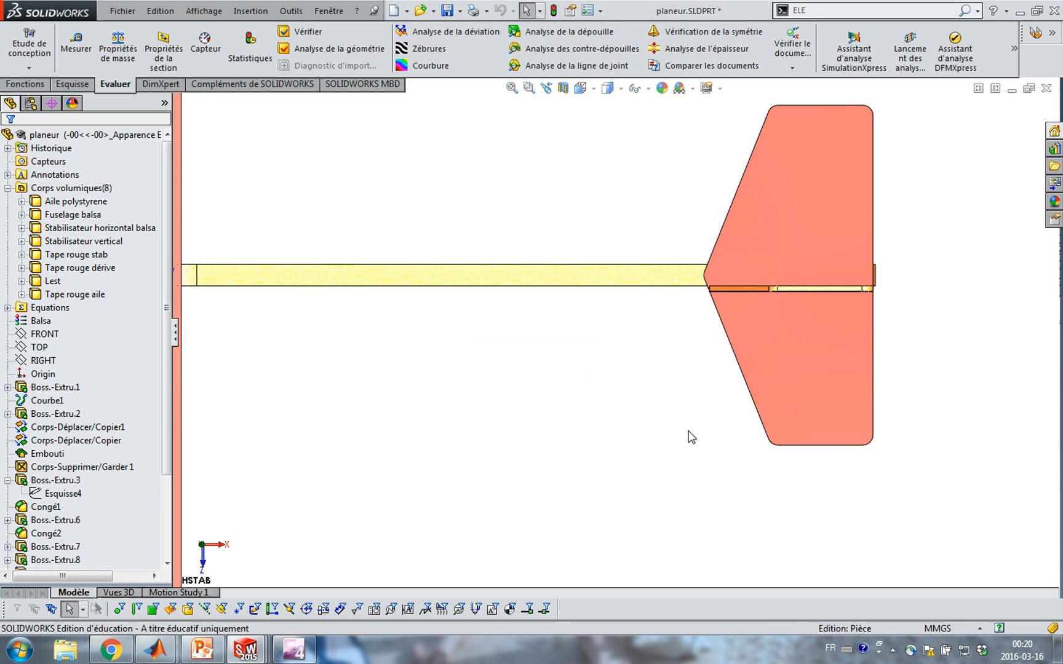
- Return to the drawing, refresh the available part views and place the HSTAB view below the fuselage profile
key("space")
key("ctrl+Tab")
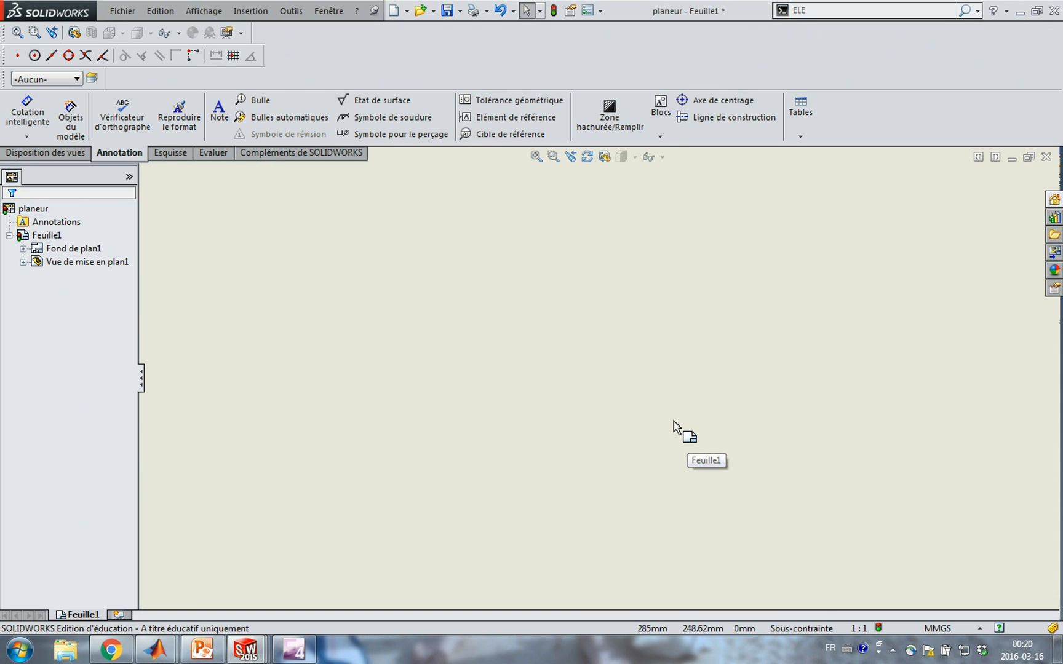
left_click(1054, 271)
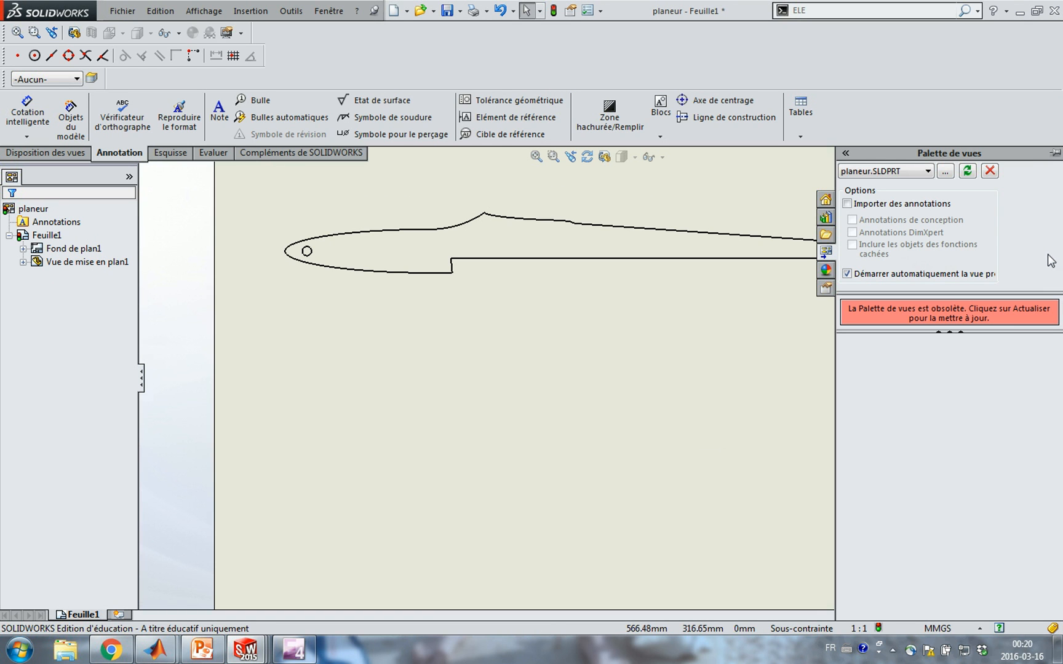
left_click(973, 175)
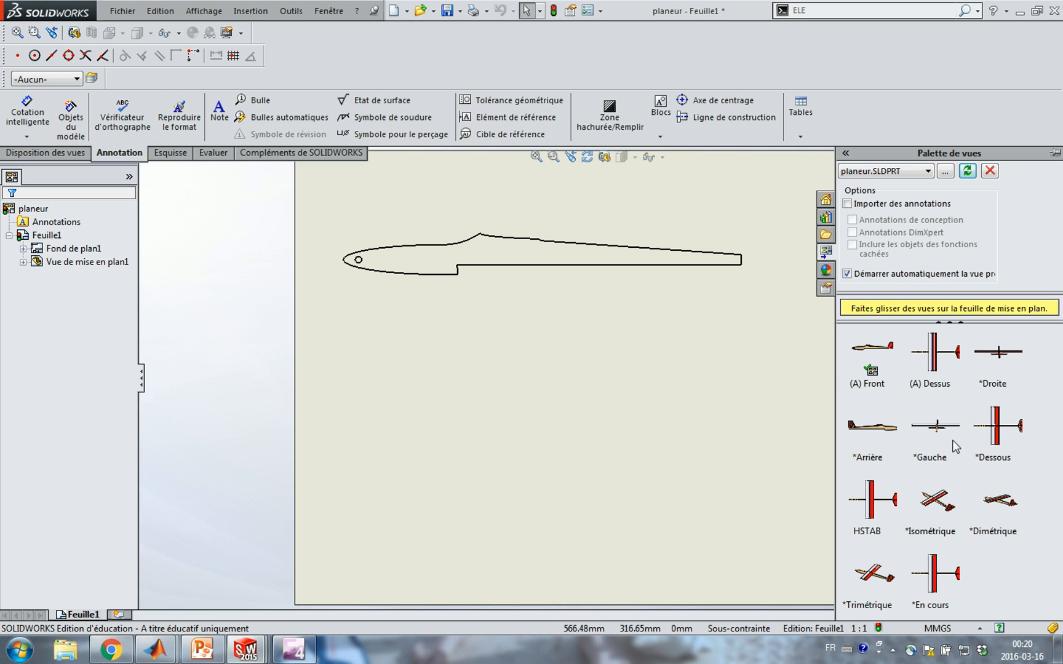
left_click_drag(879, 512, 553, 437)
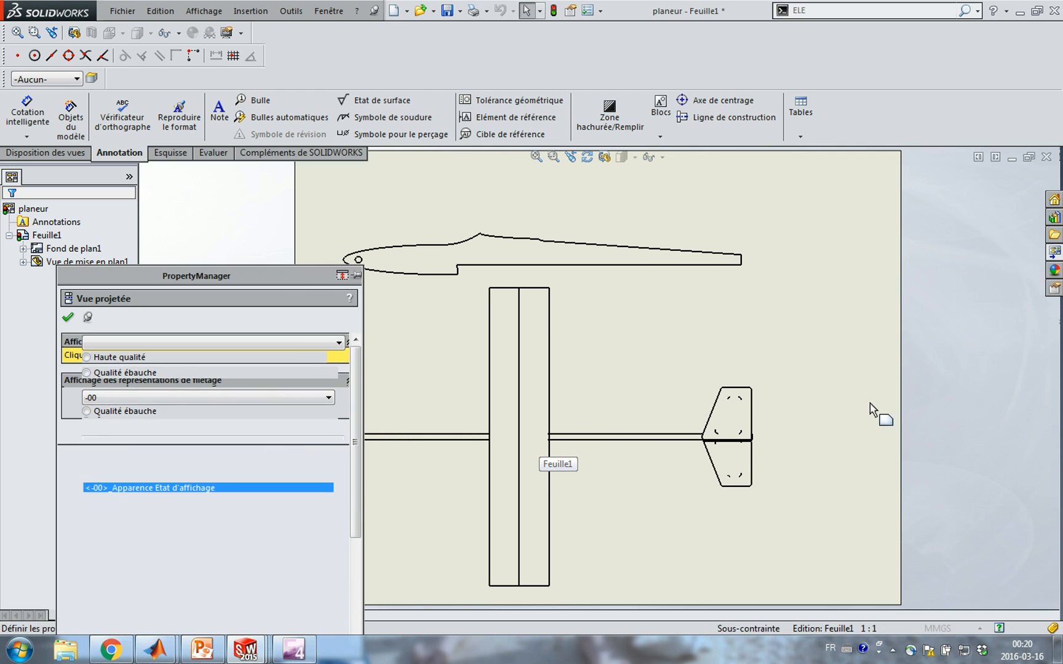
left_click(69, 317)
left_click(68, 318)
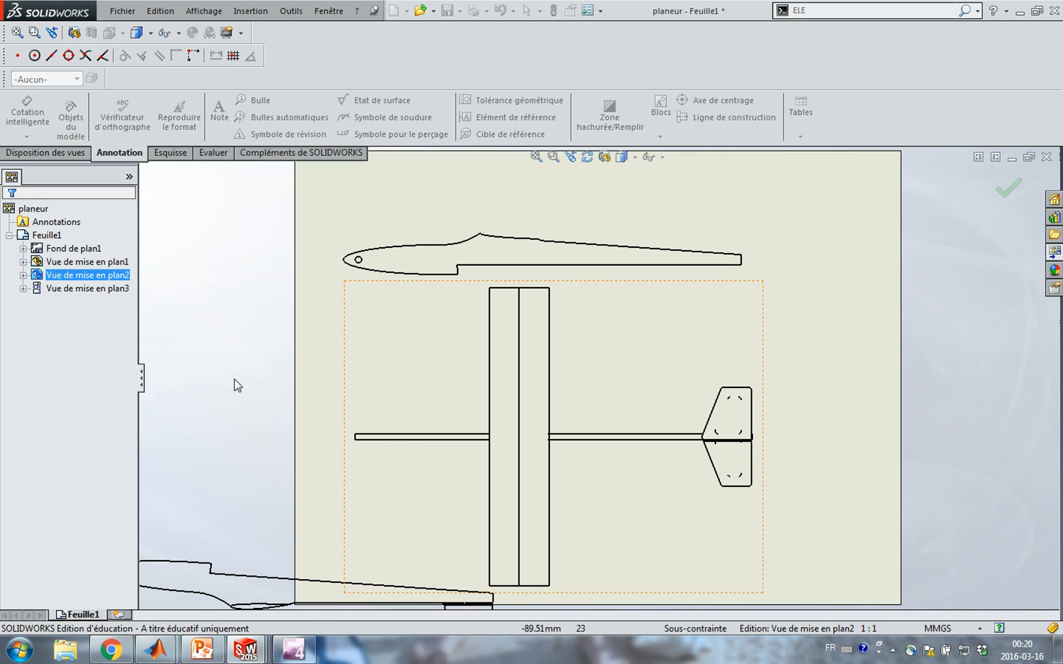
- Restrict the new HSTAB view to the Stabilisateur horizontal balsa body only
left_click(615, 485)
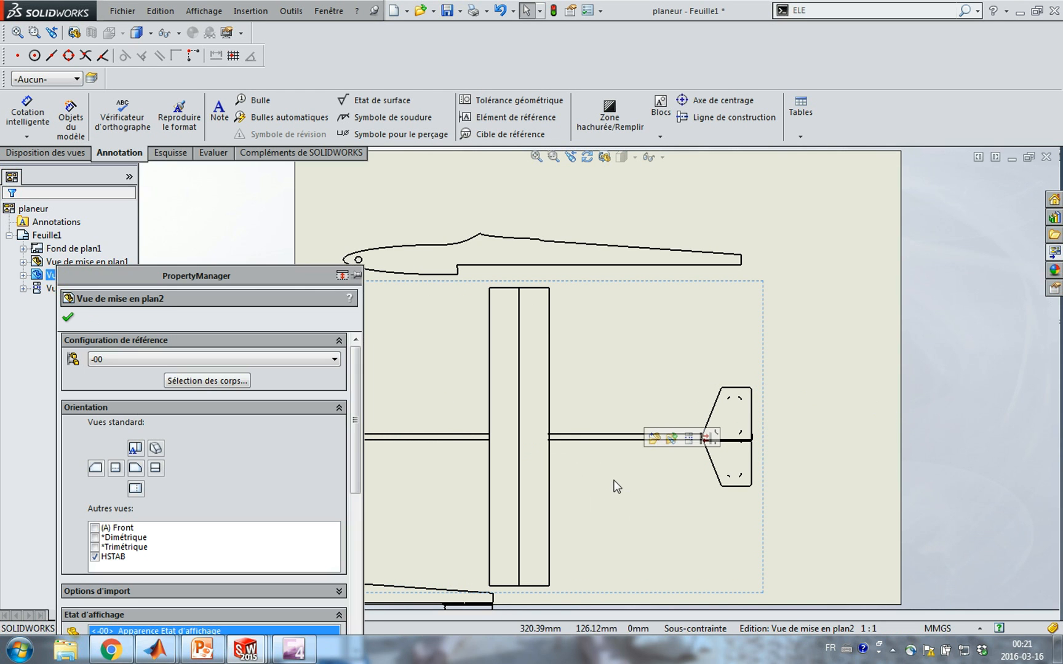
left_click(207, 381)
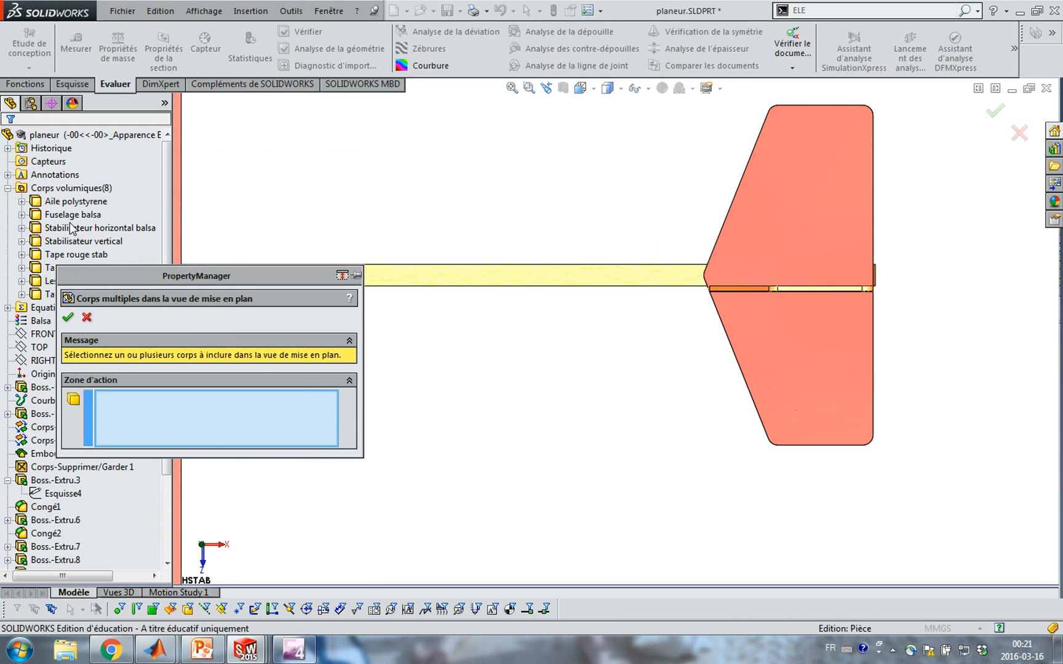
left_click(72, 229)
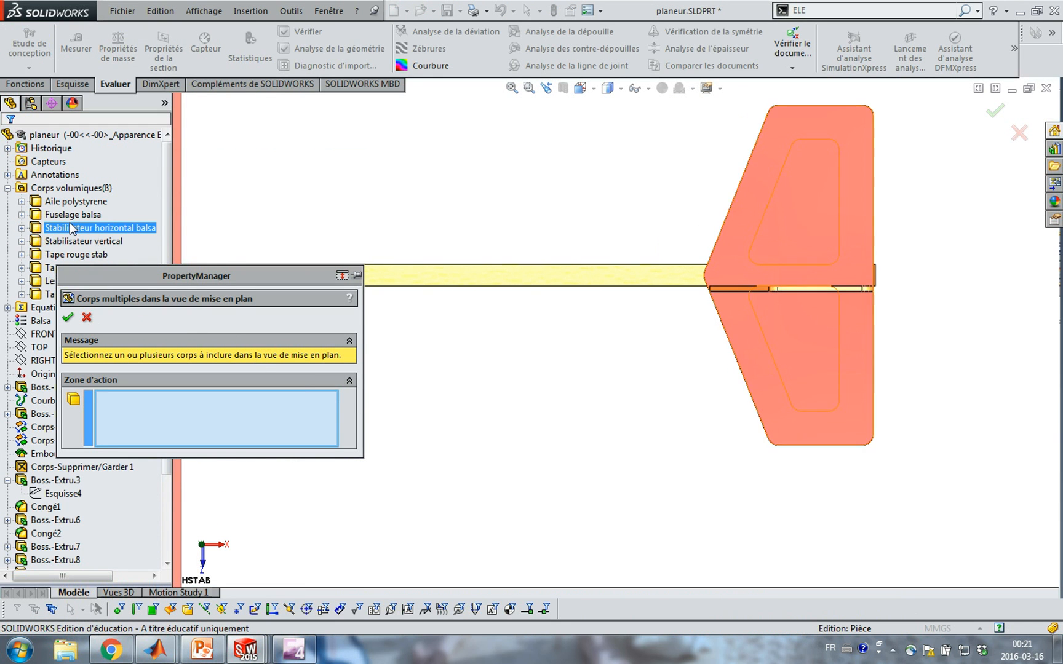
left_click(68, 317)
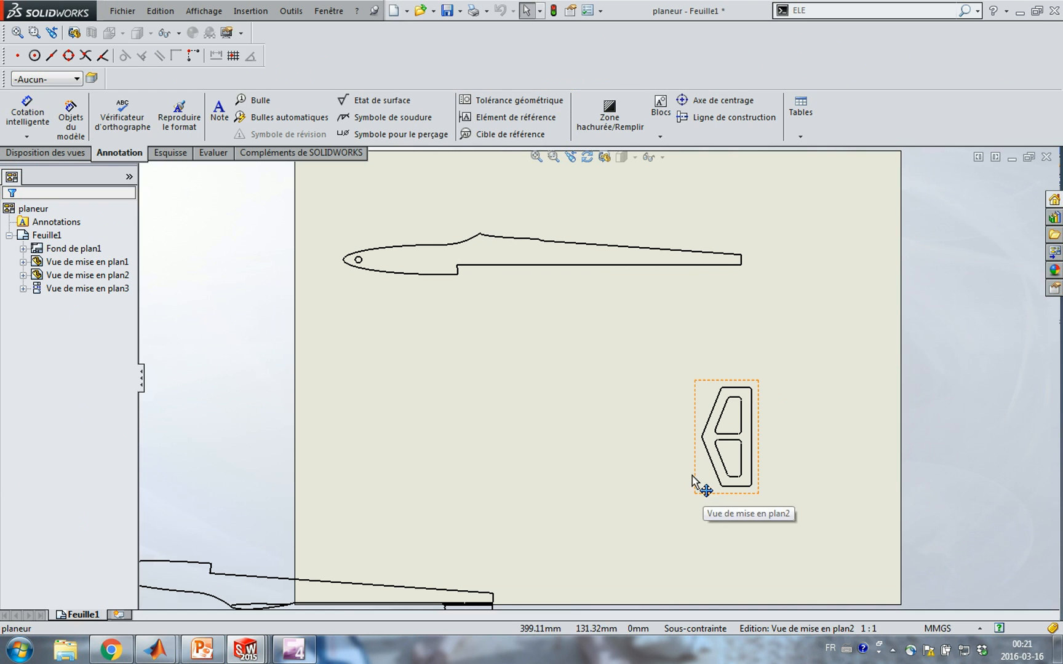
- Move the stabiliser view to just below the middle of the fuselage profile and check the layout
left_click_drag(693, 477, 449, 402)
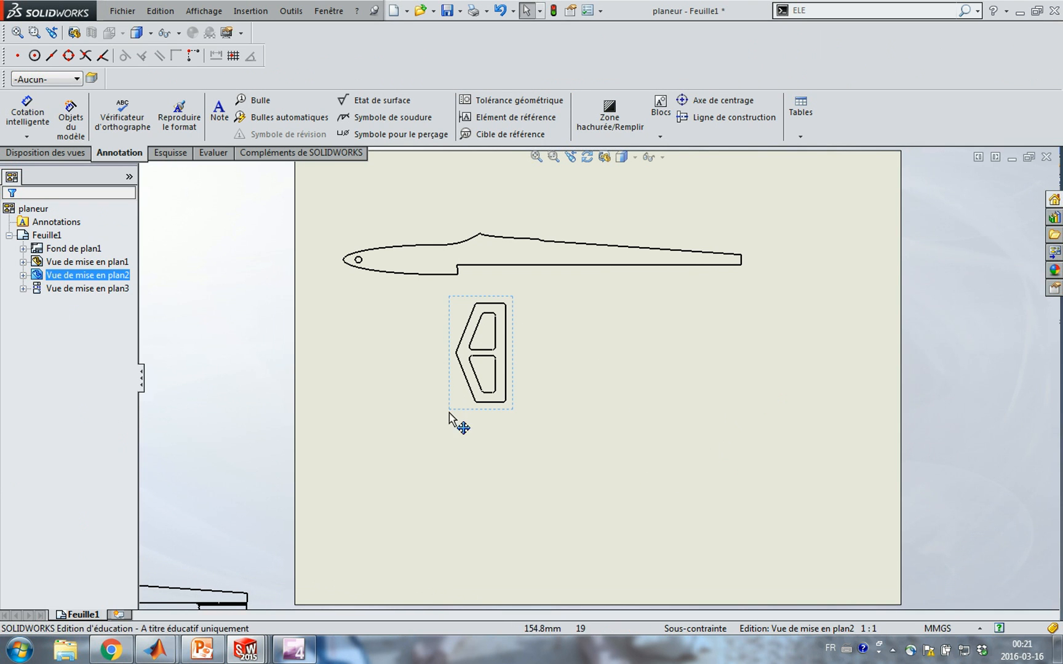
scroll(551, 425, "down", 3)
middle_click_drag(537, 396, 533, 479)
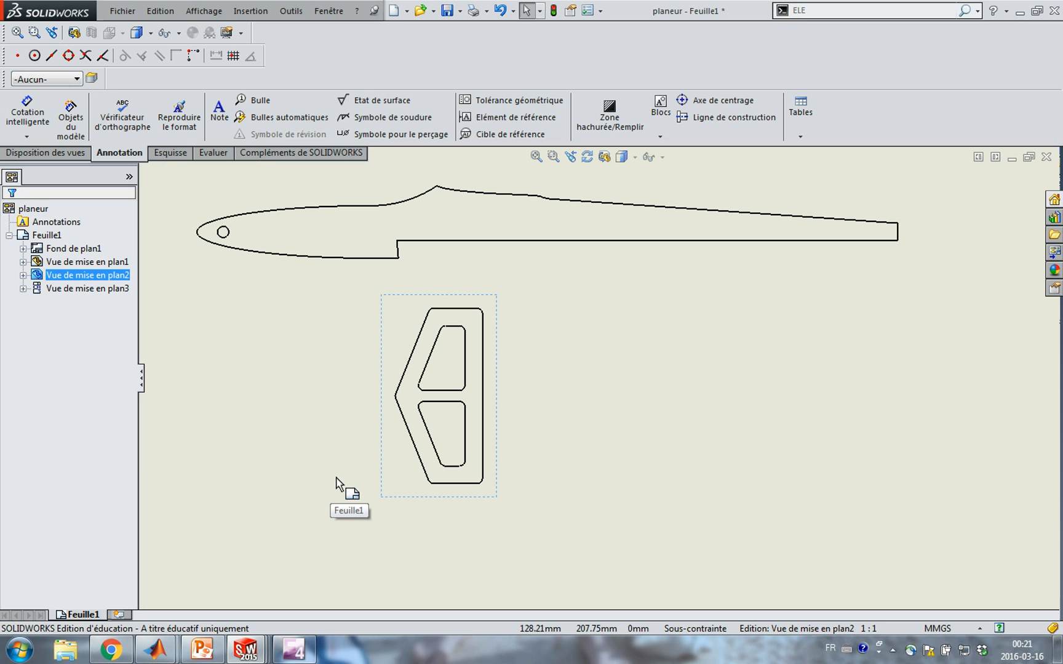
scroll(307, 414, "down", 2)
scroll(307, 412, "up", 4)
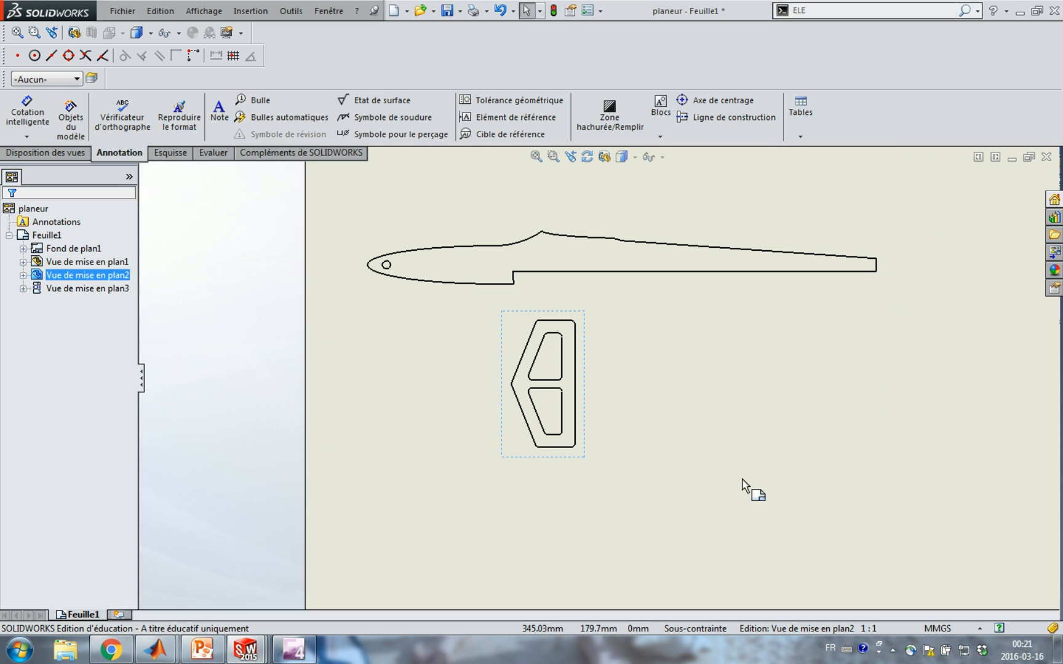
- Export the drawing in DXF format to the Lab semaine 8 folder as planeur_DECOUPELASER_EQ23.DXF
left_click(123, 11)
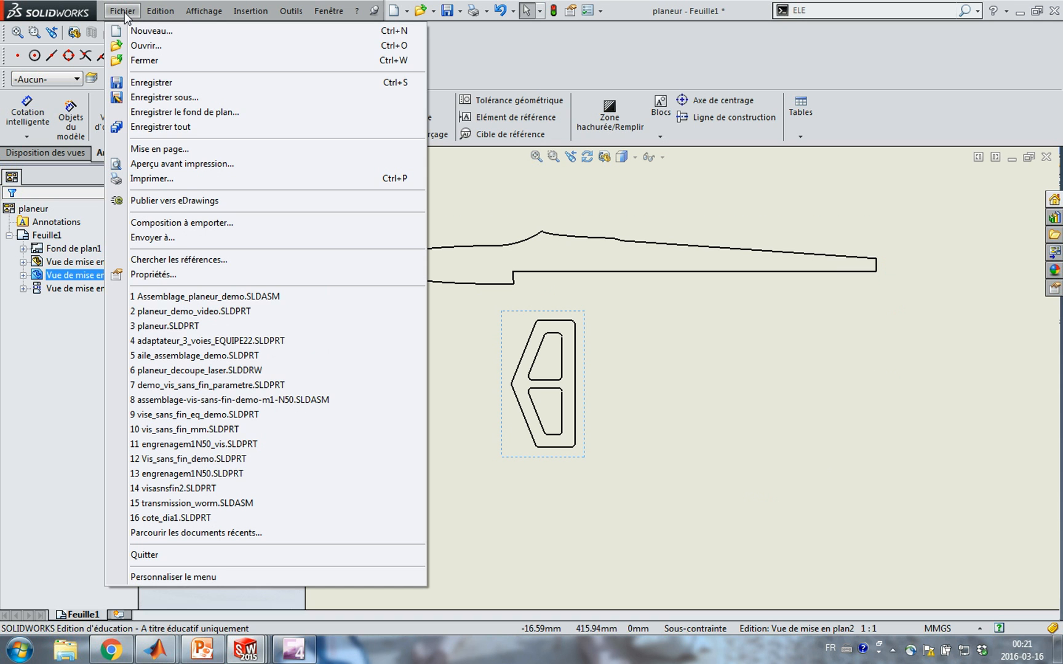
left_click(150, 98)
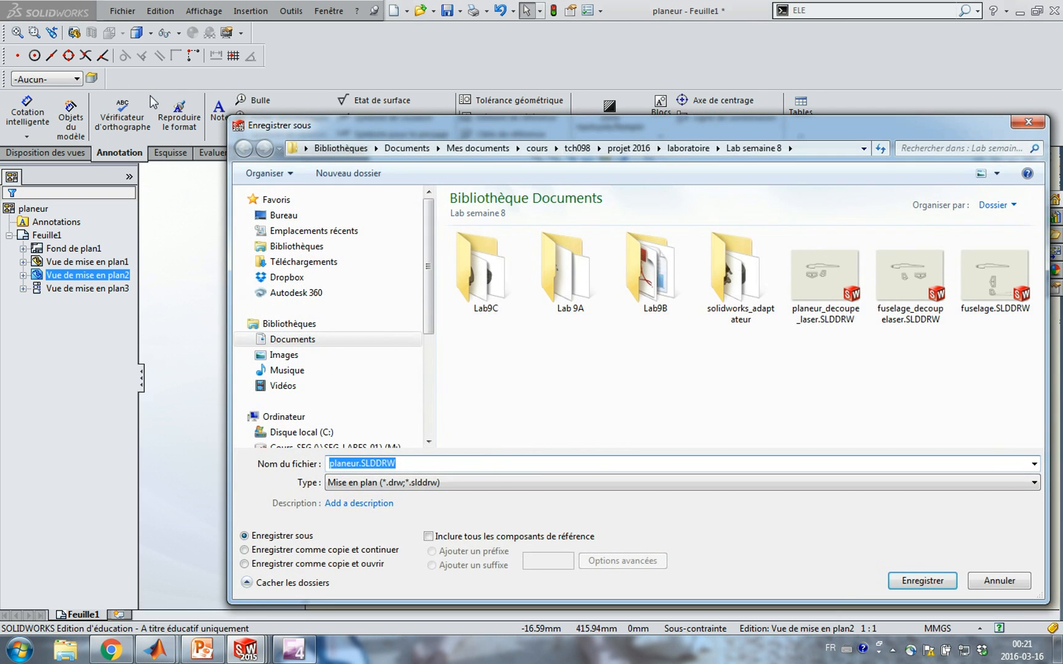
left_click(420, 483)
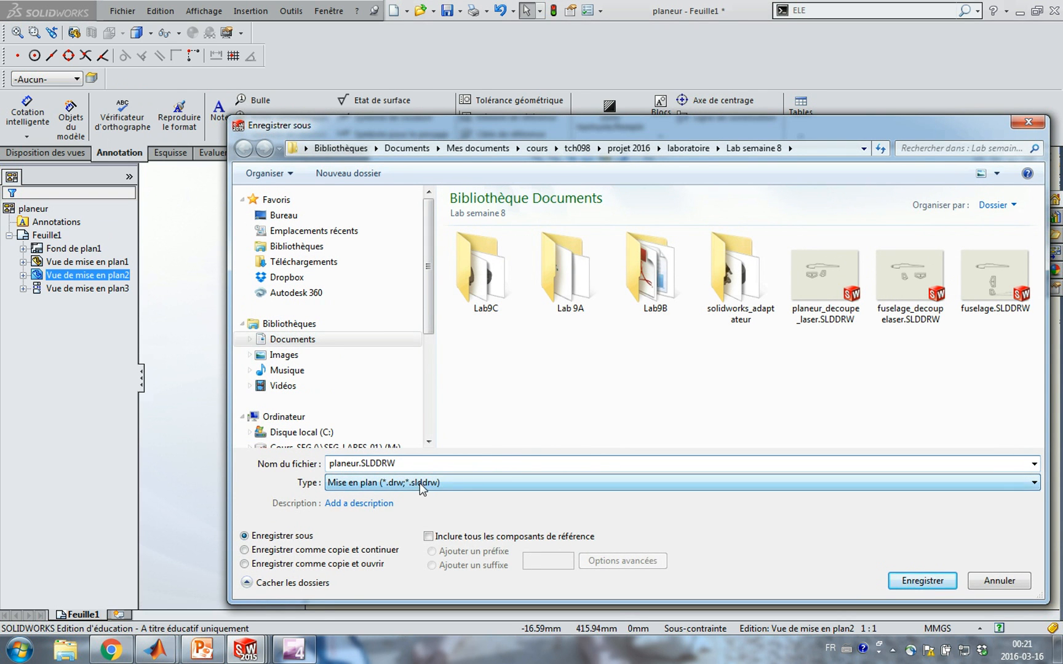
left_click(368, 529)
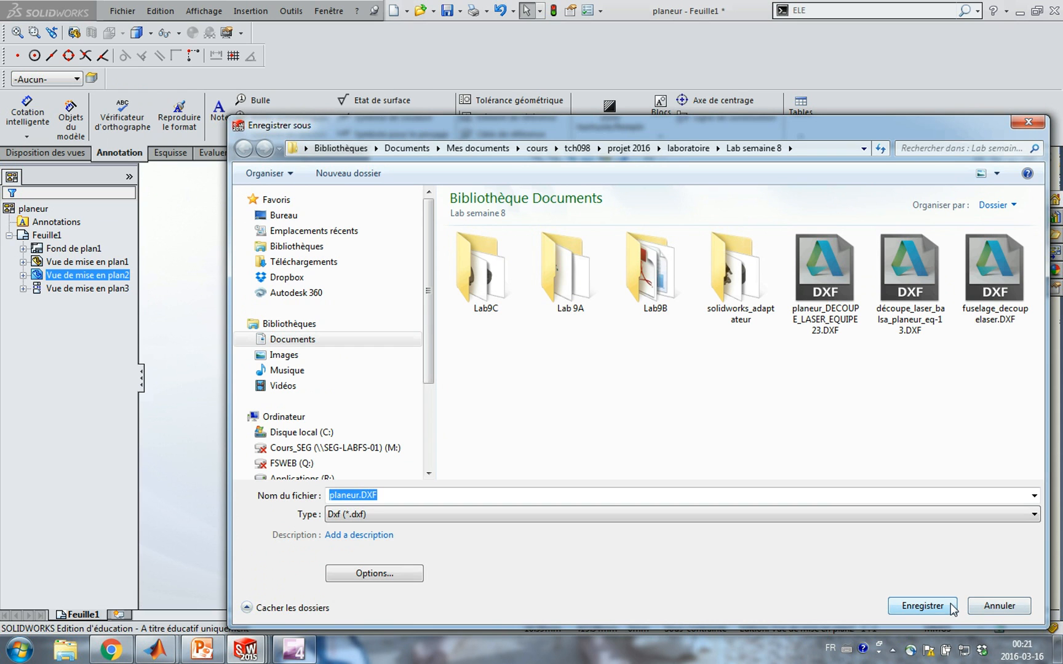
left_click(361, 495)
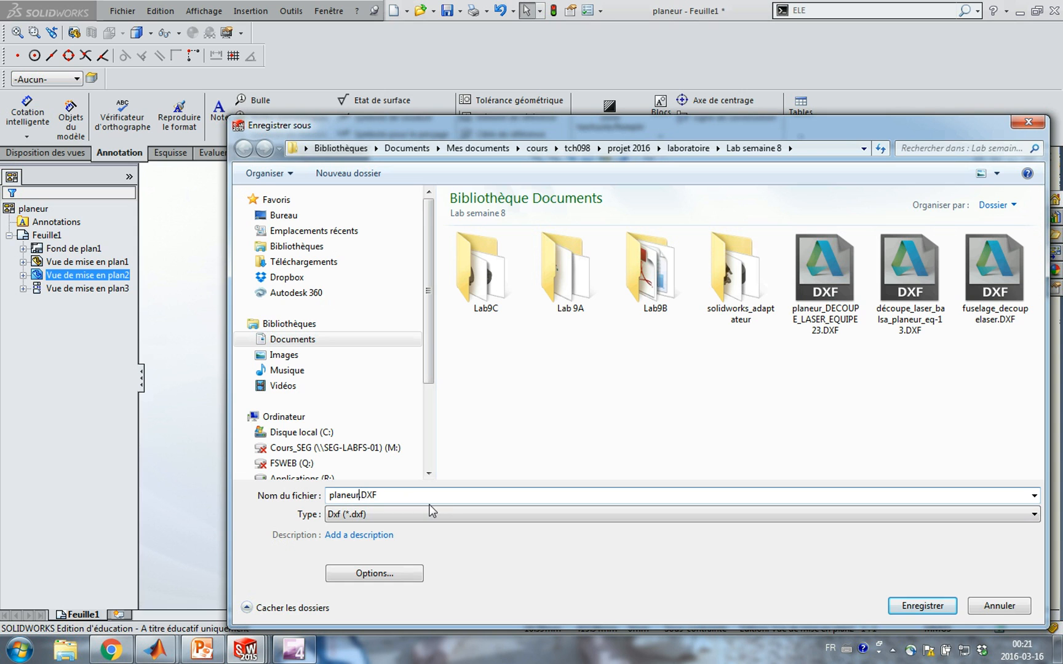
type("_PL")
key("BackSpace")
key("BackSpace")
type("DECOUPELASER_EQ23")
left_click(913, 613)
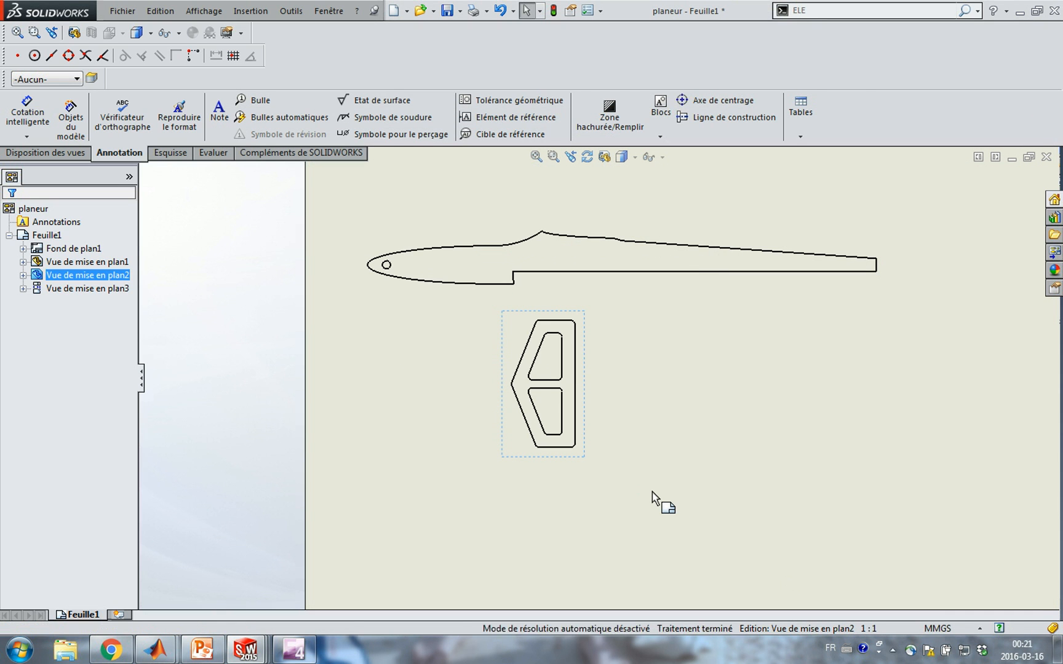